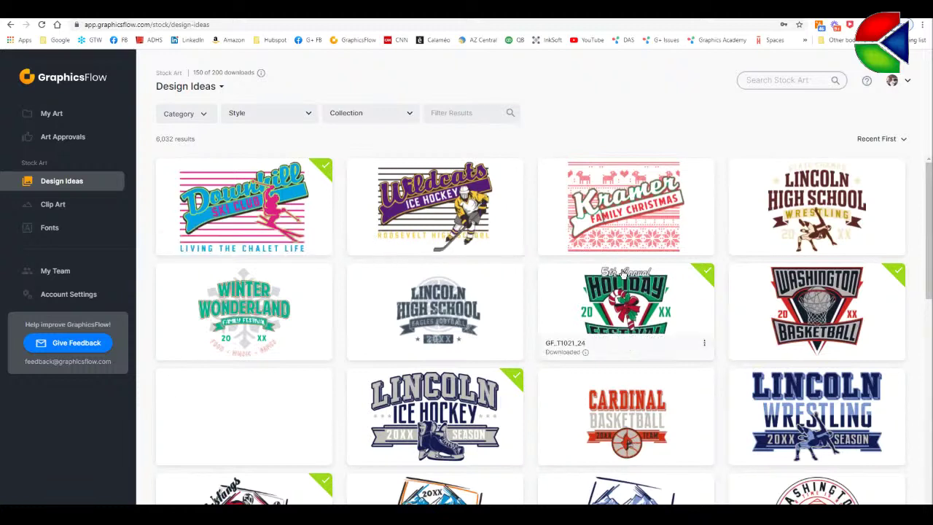
- Switch to My Art and open the Image Previews folder
{"action": "left_click", "coordinate": [62, 116]}
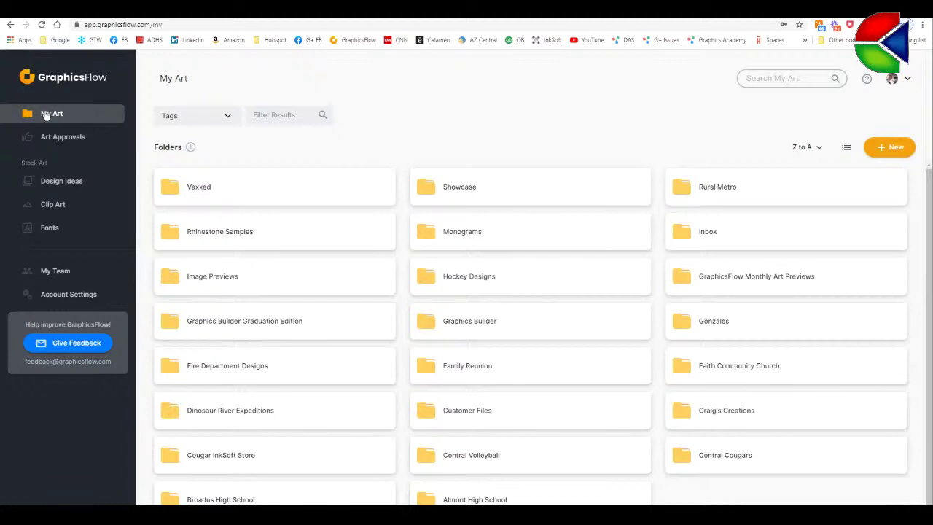
{"action": "left_click", "coordinate": [211, 278]}
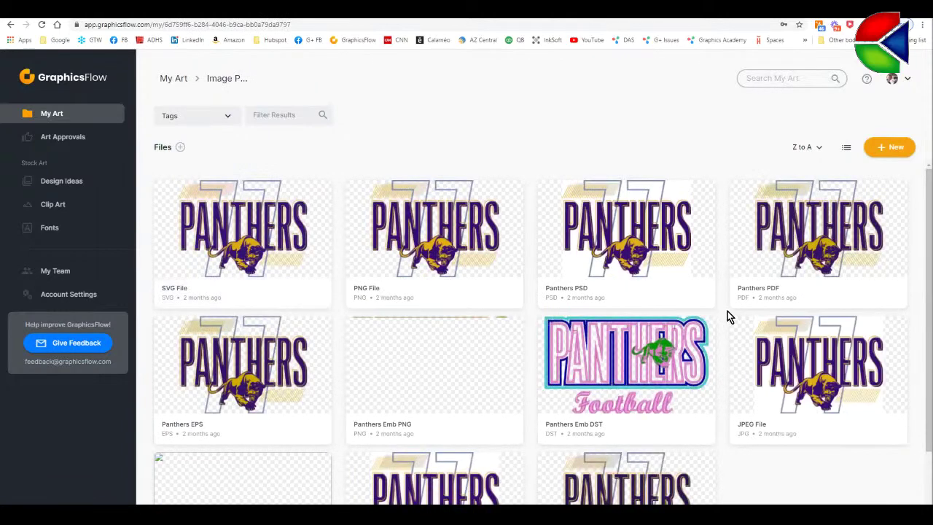
- Browse the Image Previews grid and open the AI File Panther Central artwork details
{"action": "scroll", "coordinate": [727, 314], "scroll_direction": "down", "scroll_amount": 1}
{"action": "scroll", "coordinate": [708, 365], "scroll_direction": "down", "scroll_amount": 1}
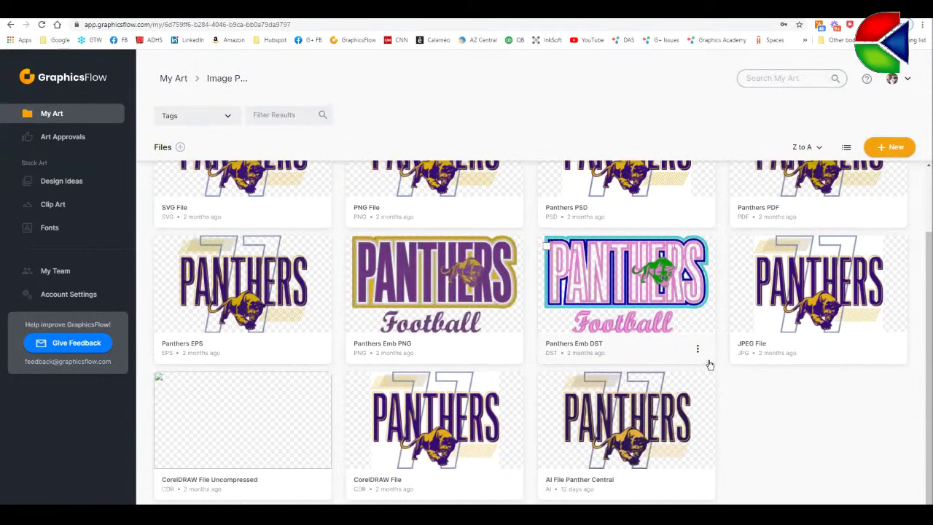
{"action": "scroll", "coordinate": [708, 364], "scroll_direction": "up", "scroll_amount": 2}
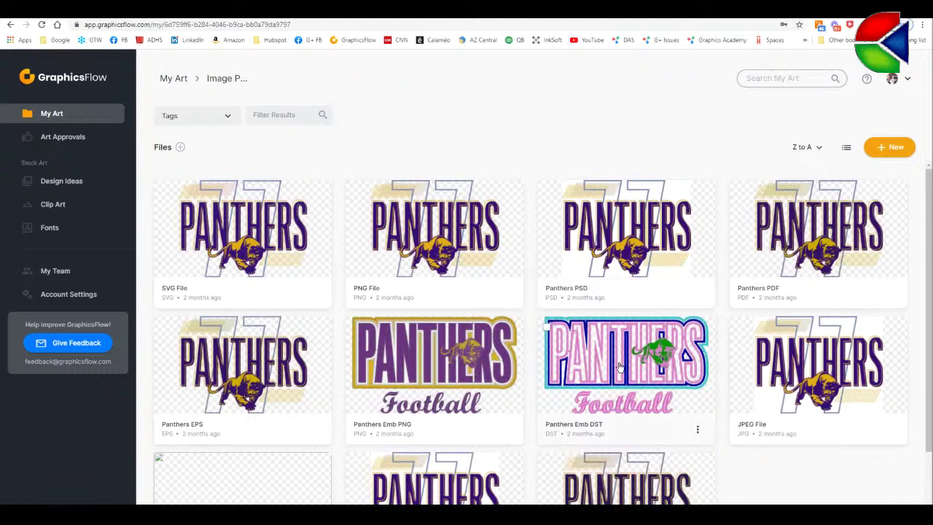
{"action": "scroll", "coordinate": [628, 367], "scroll_direction": "down", "scroll_amount": 1}
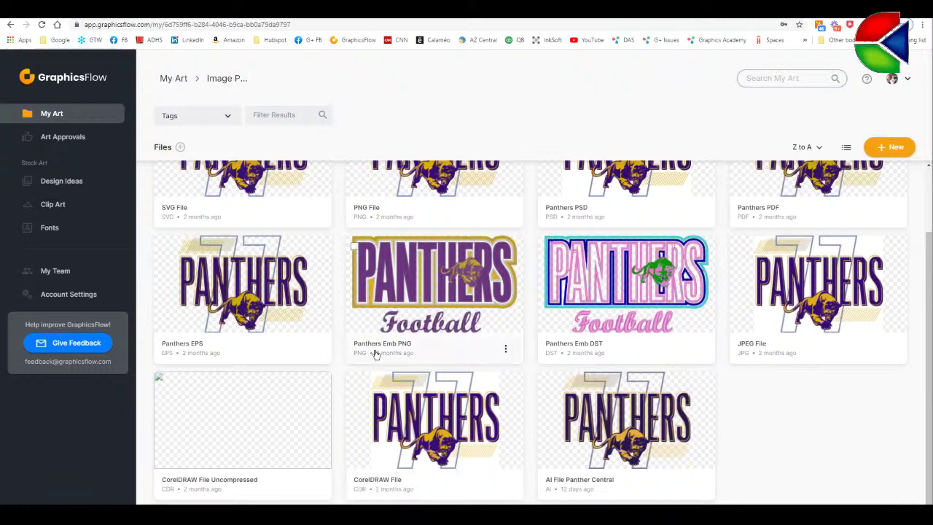
{"action": "scroll", "coordinate": [438, 371], "scroll_direction": "up", "scroll_amount": 1}
{"action": "scroll", "coordinate": [545, 393], "scroll_direction": "down", "scroll_amount": 1}
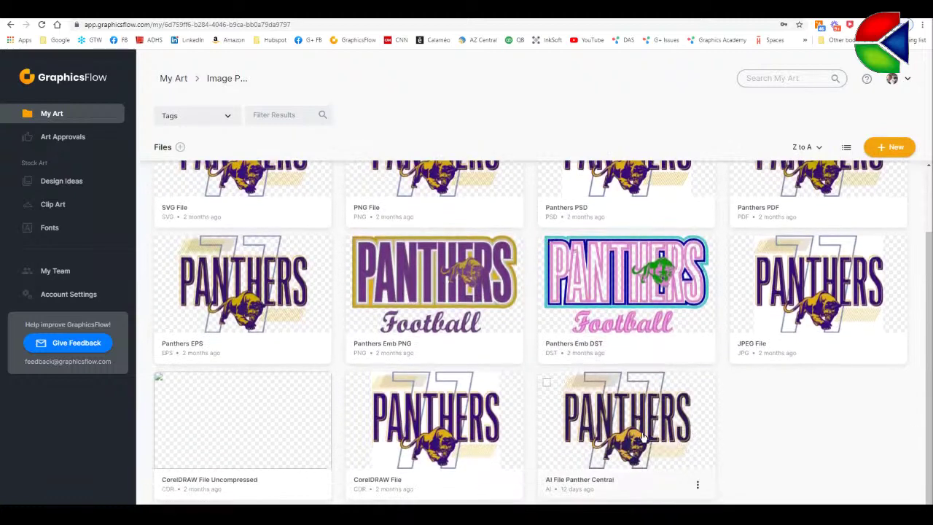
{"action": "left_click", "coordinate": [642, 436]}
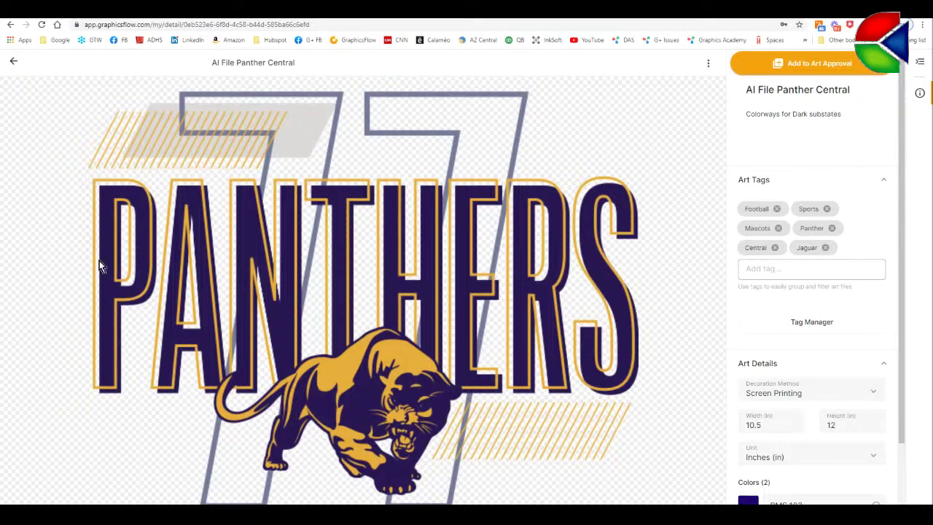
- Set Panther Central's decoration method to Sublimation and return to the Image Previews files
{"action": "scroll", "coordinate": [891, 365], "scroll_direction": "down", "scroll_amount": 2}
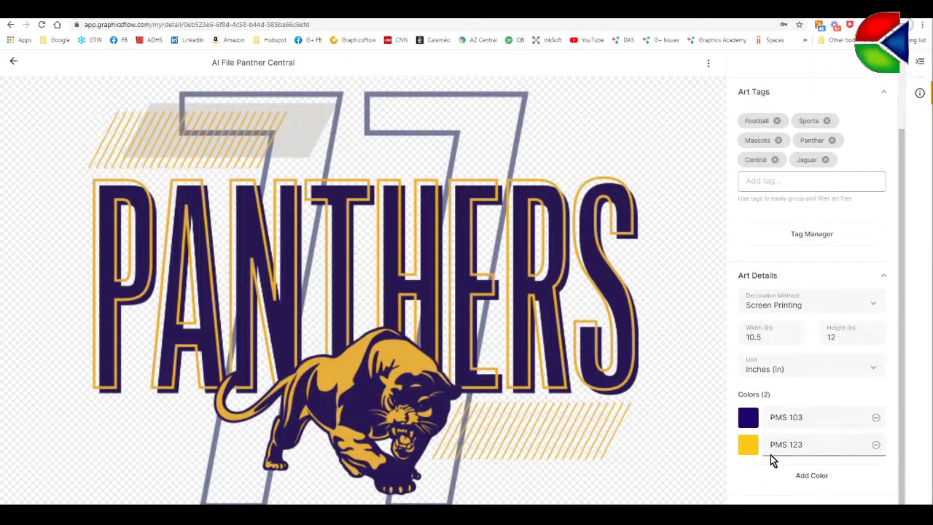
{"action": "left_click", "coordinate": [874, 310]}
{"action": "scroll", "coordinate": [821, 311], "scroll_direction": "down", "scroll_amount": 2}
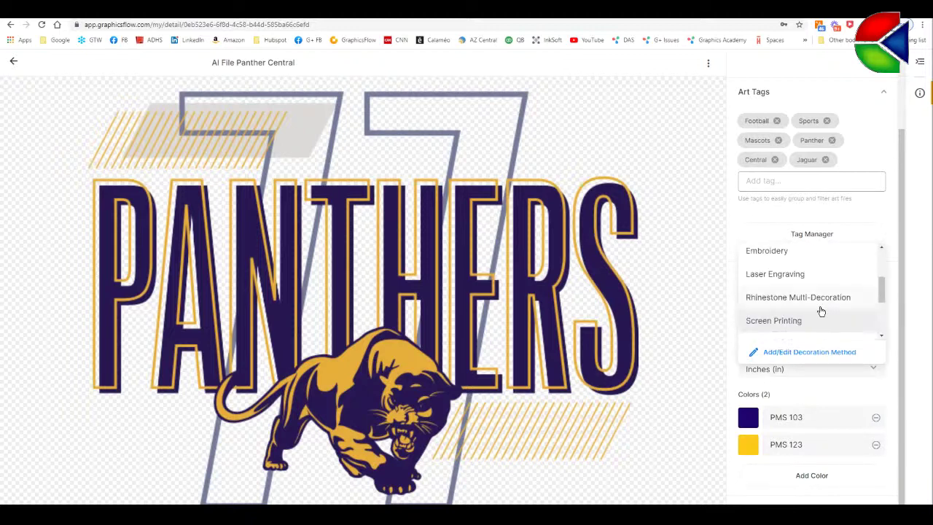
{"action": "scroll", "coordinate": [820, 310], "scroll_direction": "down", "scroll_amount": 2}
{"action": "left_click", "coordinate": [766, 271]}
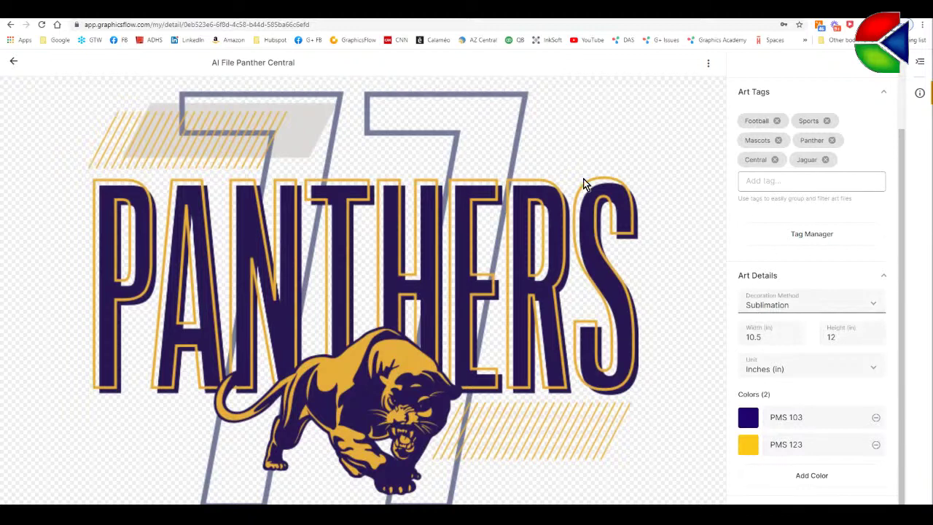
{"action": "left_click", "coordinate": [14, 62]}
{"action": "left_click", "coordinate": [14, 64]}
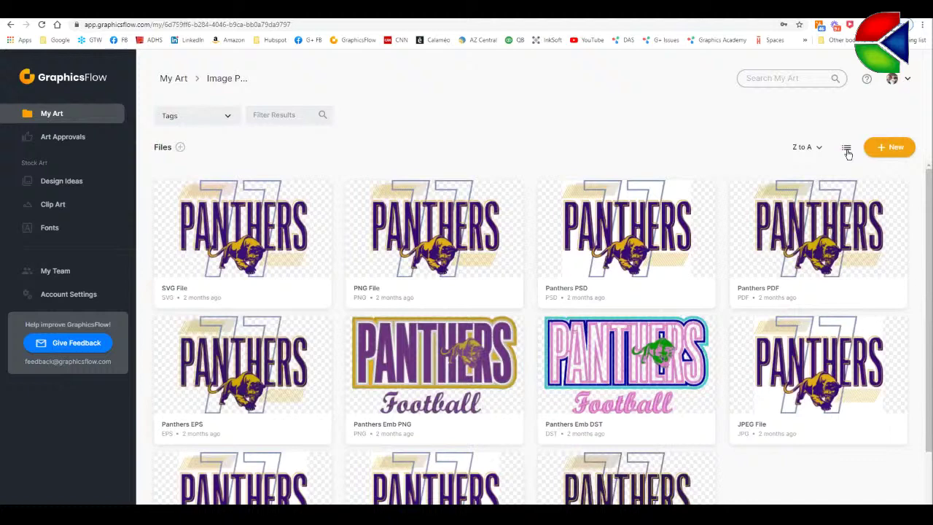
- List all 11 Image Previews files, select them, and review their shared tags in Edit Tags
{"action": "left_click", "coordinate": [847, 148]}
{"action": "left_click", "coordinate": [152, 148]}
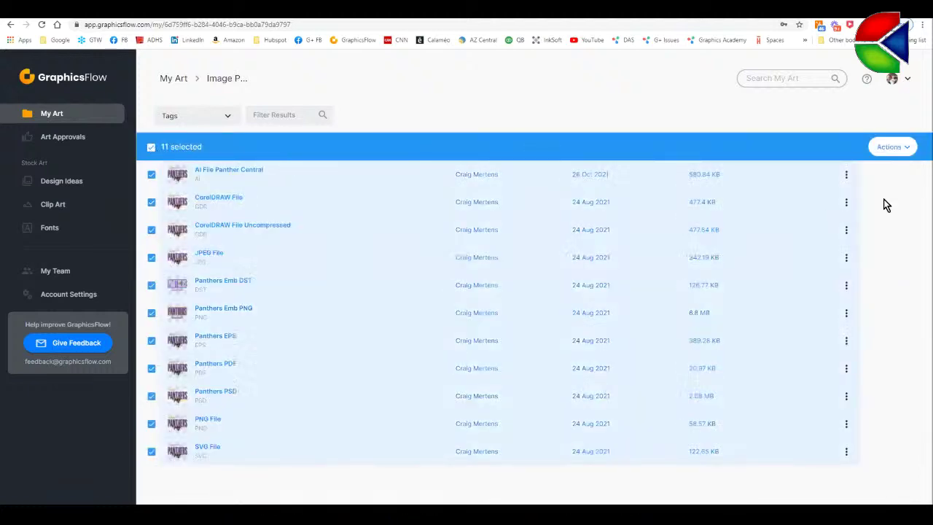
{"action": "left_click", "coordinate": [908, 150]}
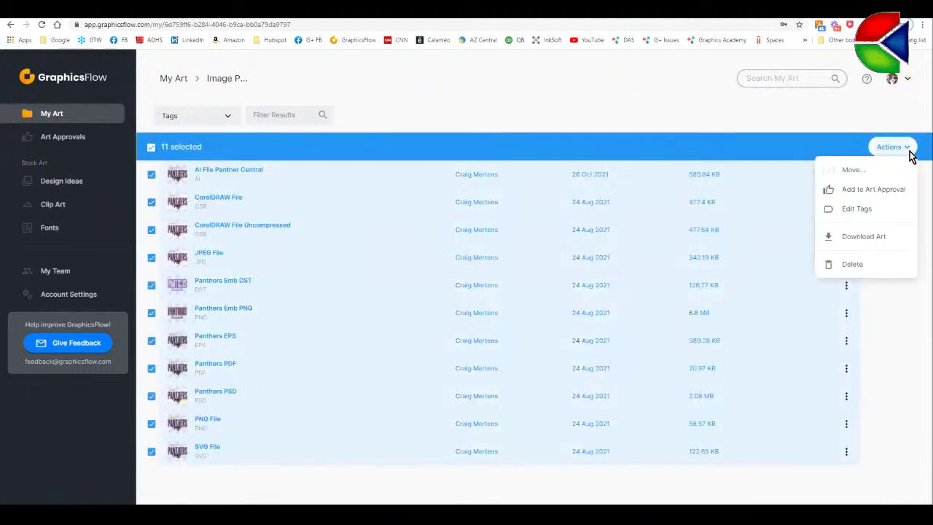
{"action": "left_click", "coordinate": [855, 209]}
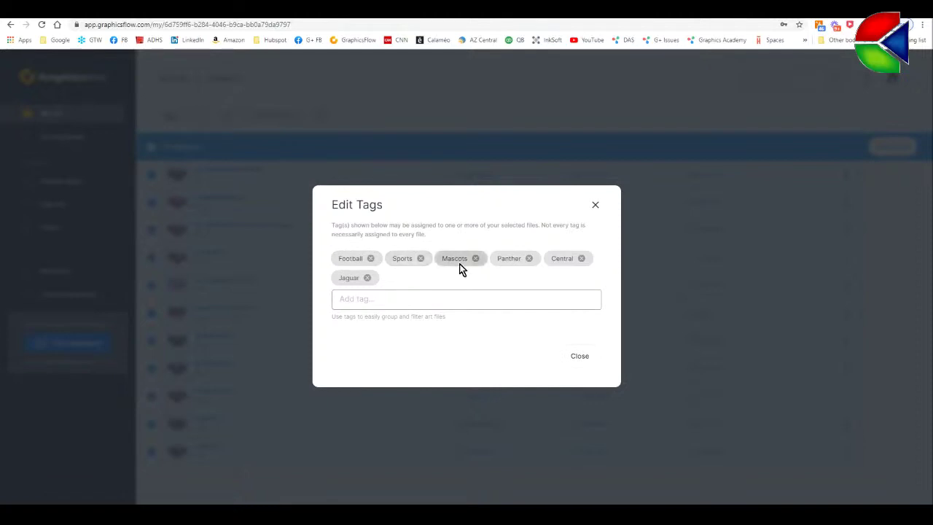
{"action": "left_click", "coordinate": [583, 363]}
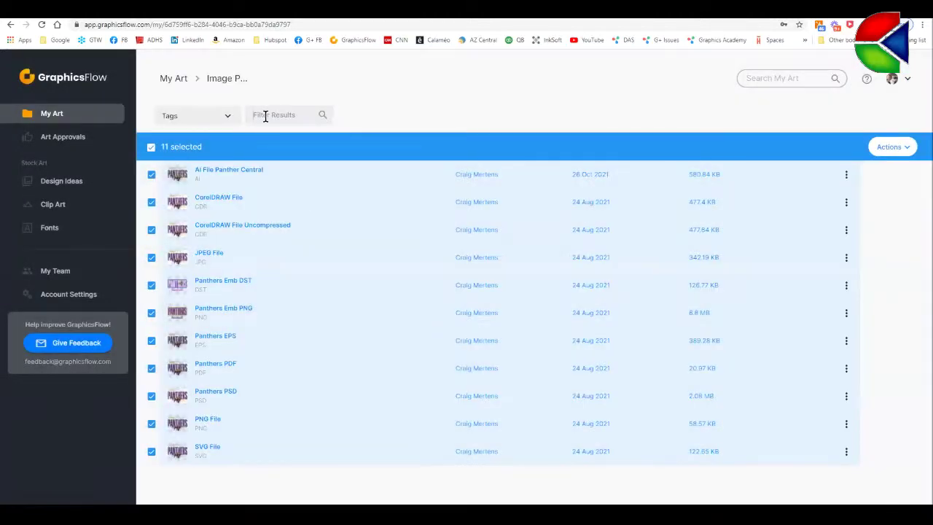
- Filter the files by 'central' and download the CorelDRAW File artwork via Download Art
{"action": "left_click", "coordinate": [264, 114]}
{"action": "type", "text": "central"}
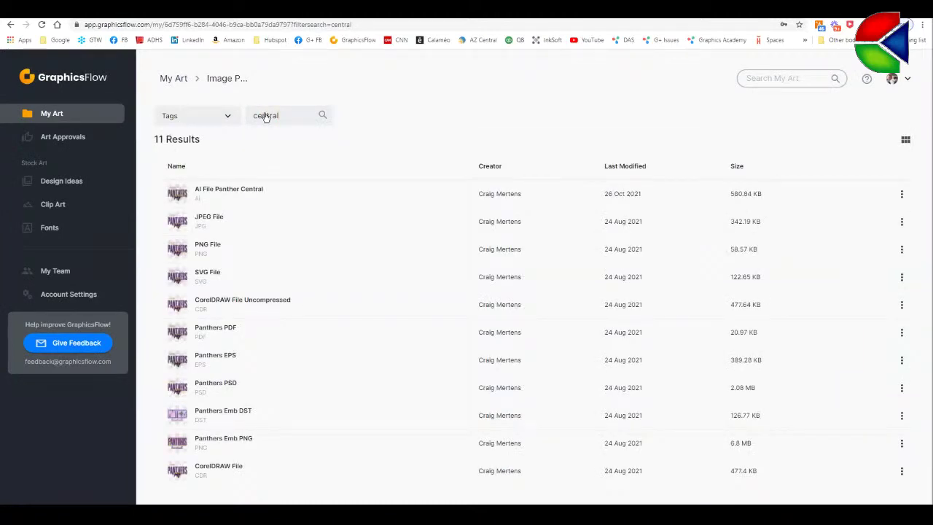
{"action": "left_click", "coordinate": [184, 474]}
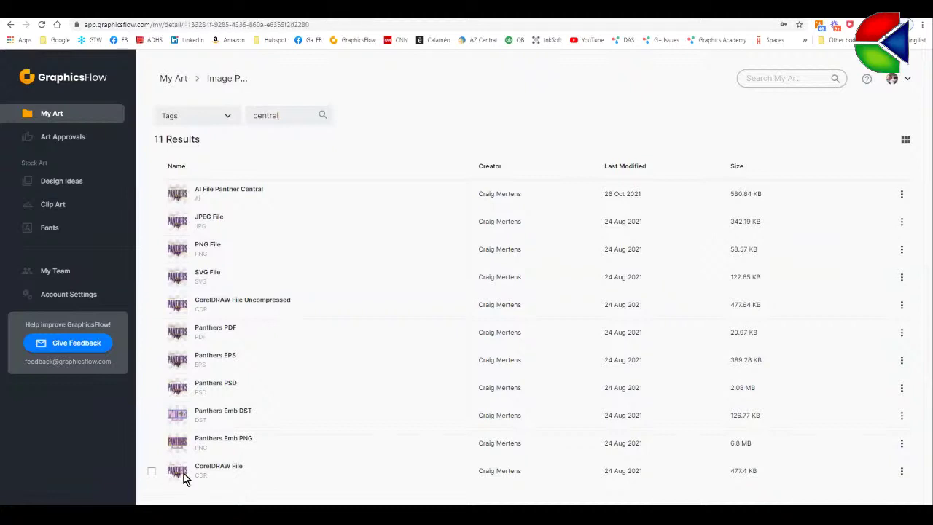
{"action": "left_click", "coordinate": [708, 64]}
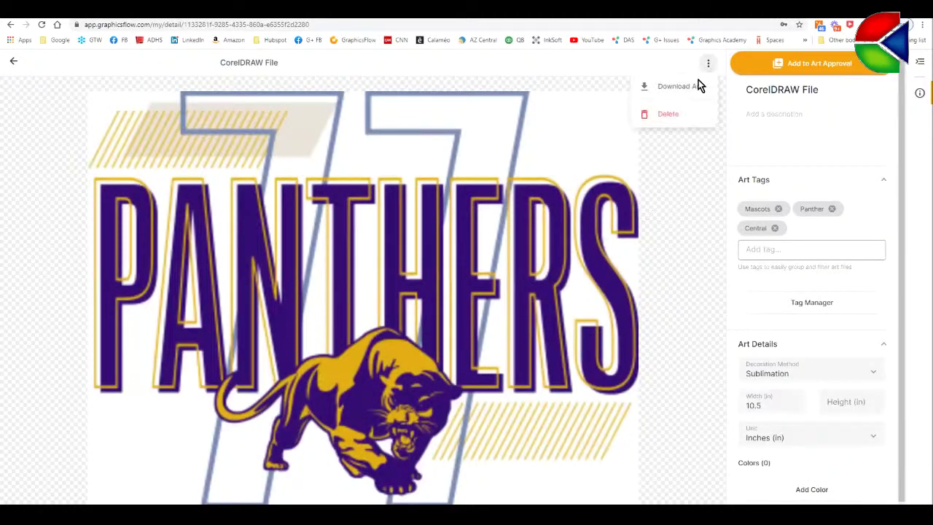
{"action": "left_click", "coordinate": [688, 88]}
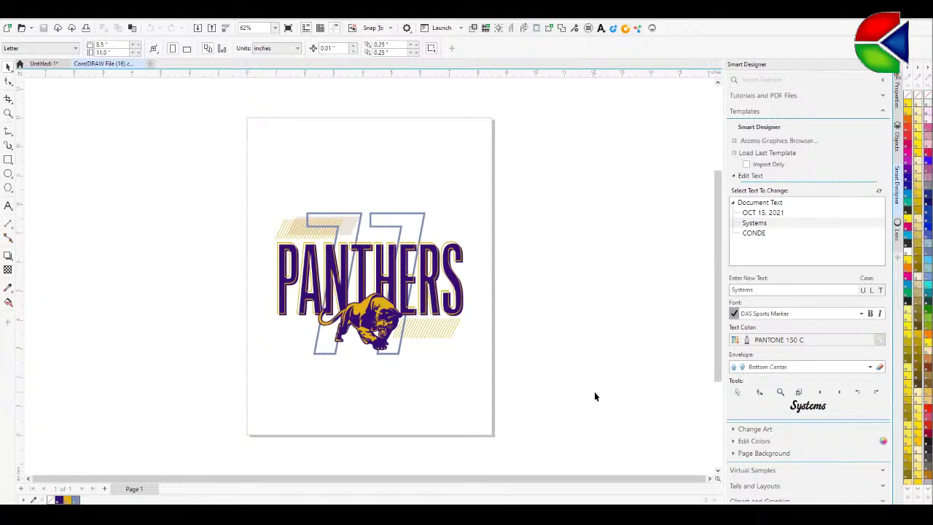
- Refresh the Smart Designer text list and change PANTHERS to COUGARS
{"action": "left_click", "coordinate": [883, 113]}
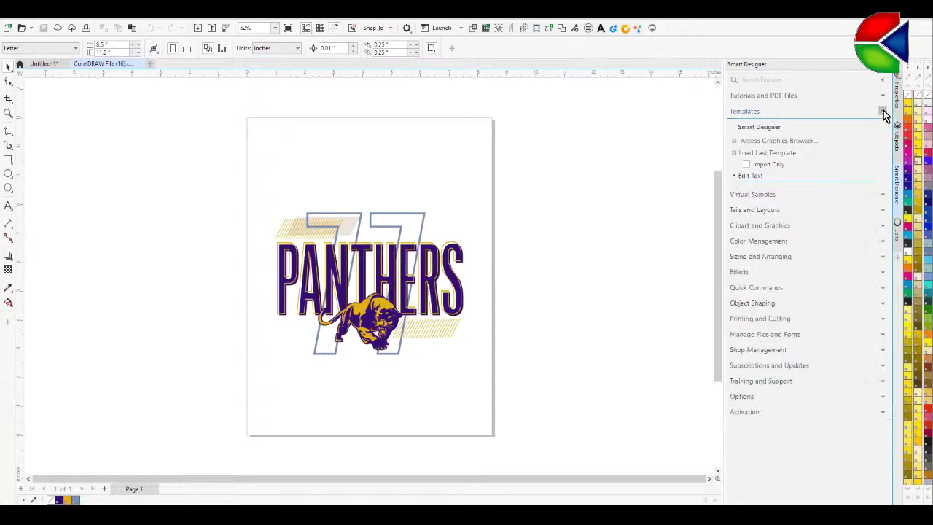
{"action": "left_click", "coordinate": [736, 113]}
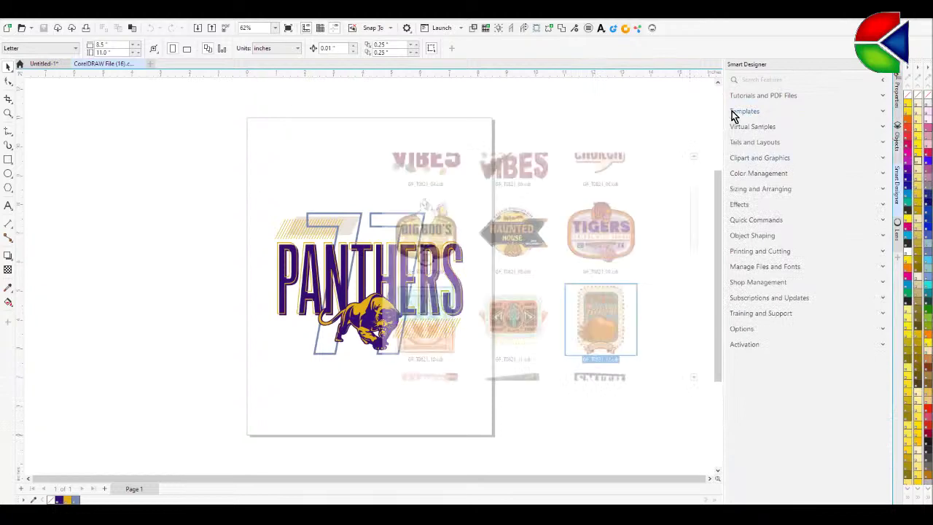
{"action": "key", "text": "Escape"}
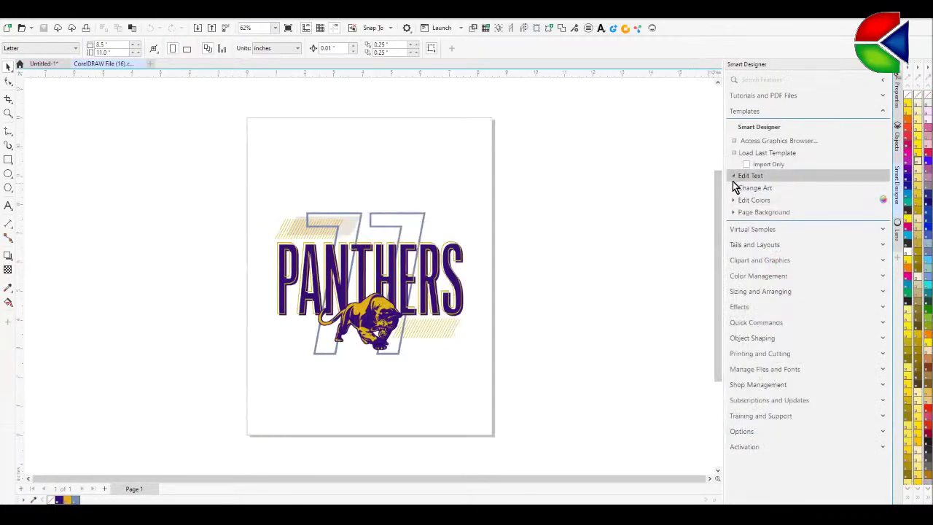
{"action": "left_click", "coordinate": [734, 176]}
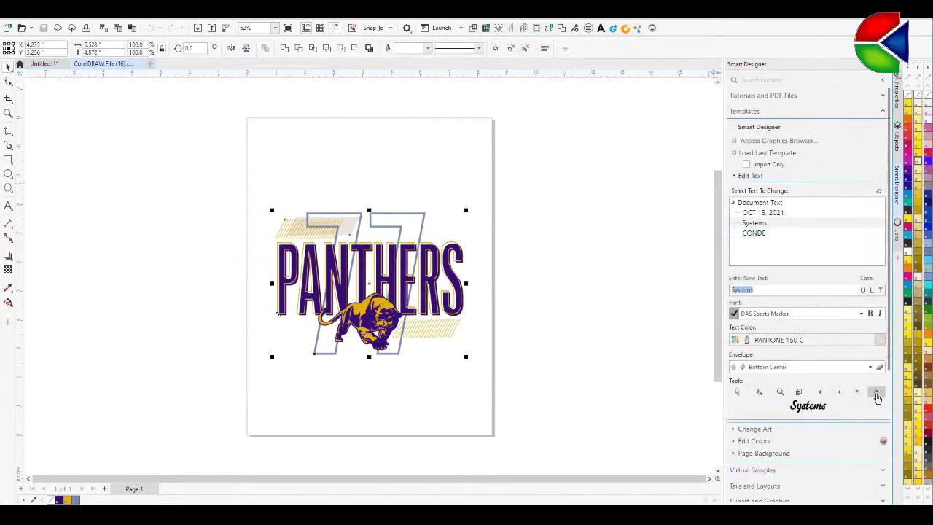
{"action": "left_click", "coordinate": [876, 393]}
{"action": "left_click", "coordinate": [764, 214]}
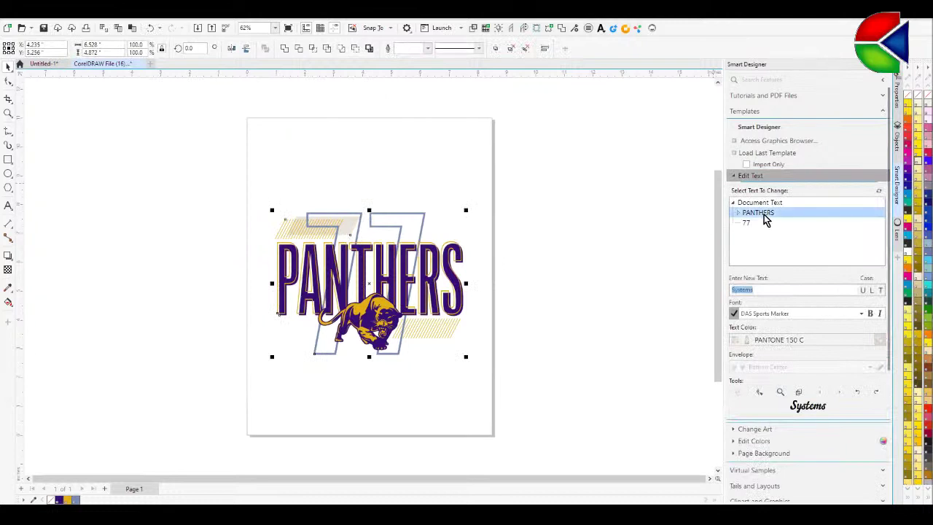
{"action": "type", "text": "COUG"}
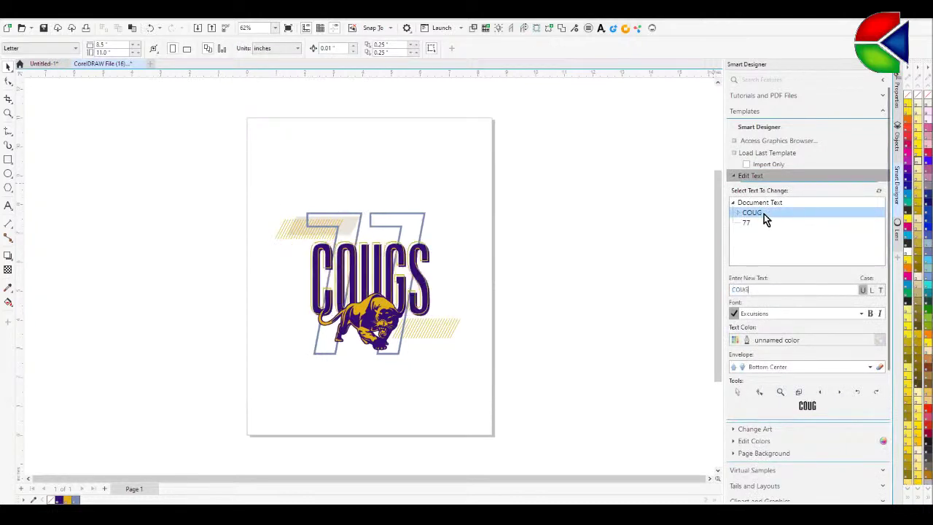
{"action": "type", "text": "SAR"}
{"action": "key", "text": "BackSpace"}
{"action": "key", "text": "BackSpace"}
{"action": "key", "text": "BackSpace"}
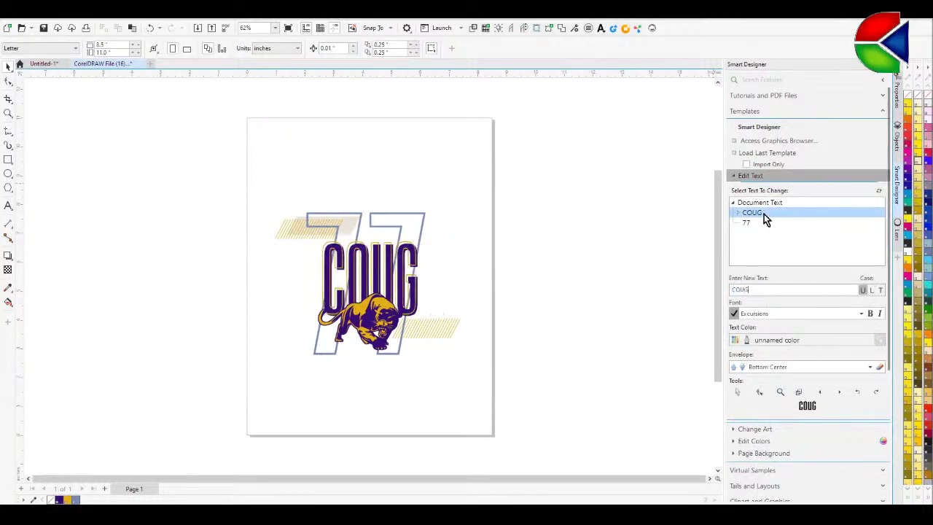
{"action": "type", "text": "ARS"}
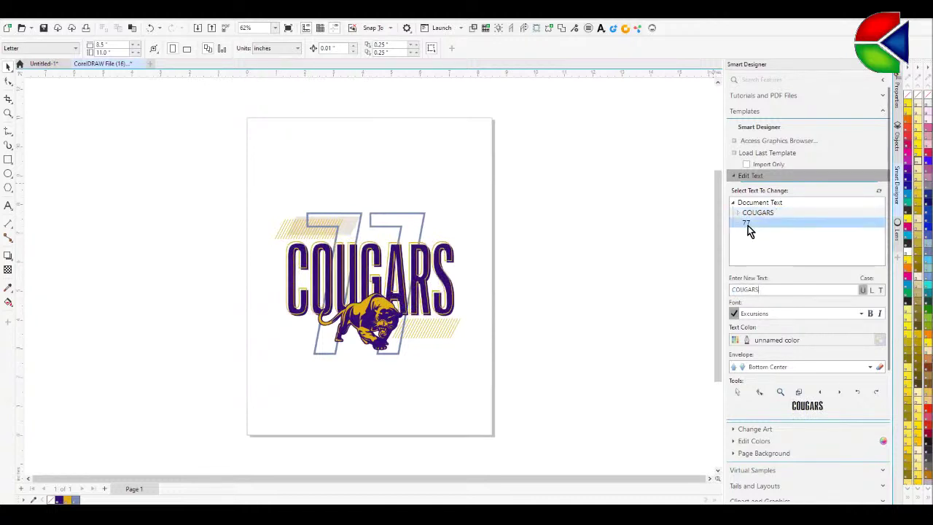
- Replace the 77 text with uppercase CHS
{"action": "left_click", "coordinate": [747, 222]}
{"action": "type", "text": "chs"}
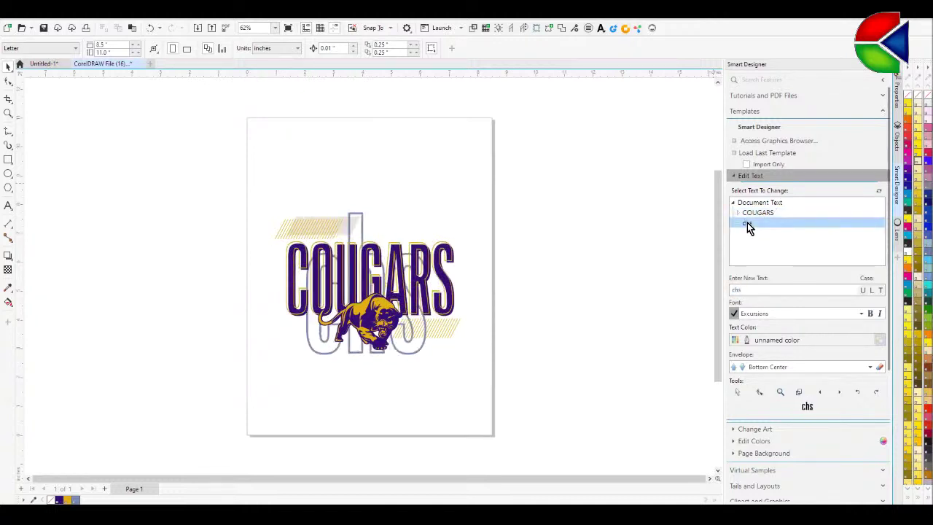
{"action": "left_click", "coordinate": [864, 291]}
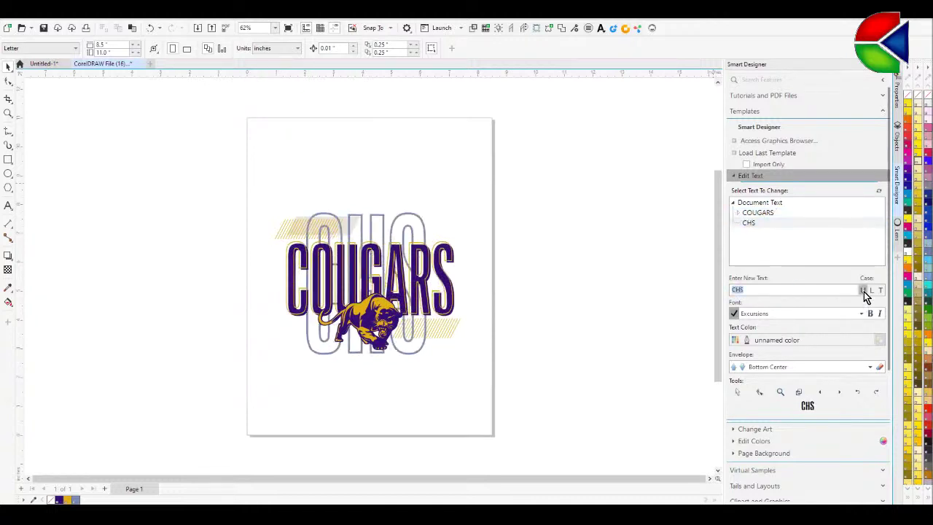
{"action": "left_click", "coordinate": [742, 180]}
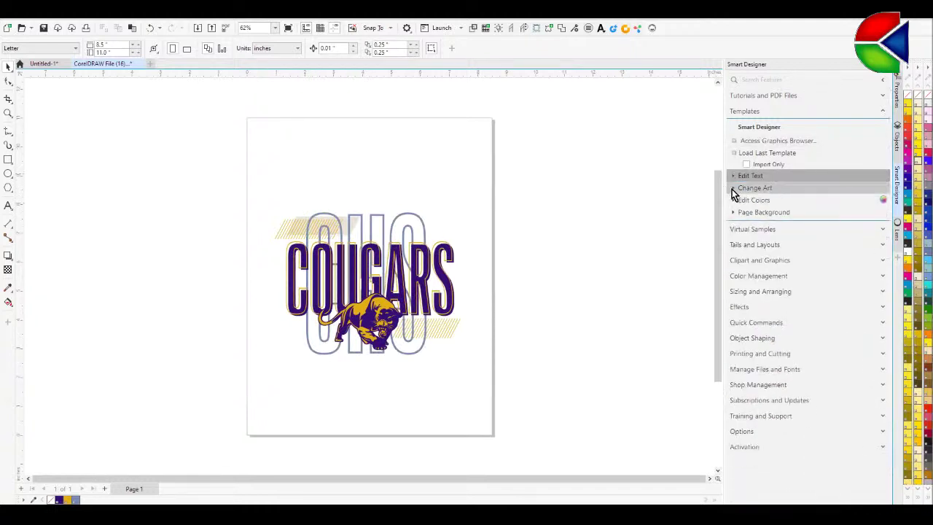
- Replace the Group of 2 Shapes mascot art with the Cougar head clipart
{"action": "left_click", "coordinate": [732, 189]}
{"action": "left_click", "coordinate": [752, 217]}
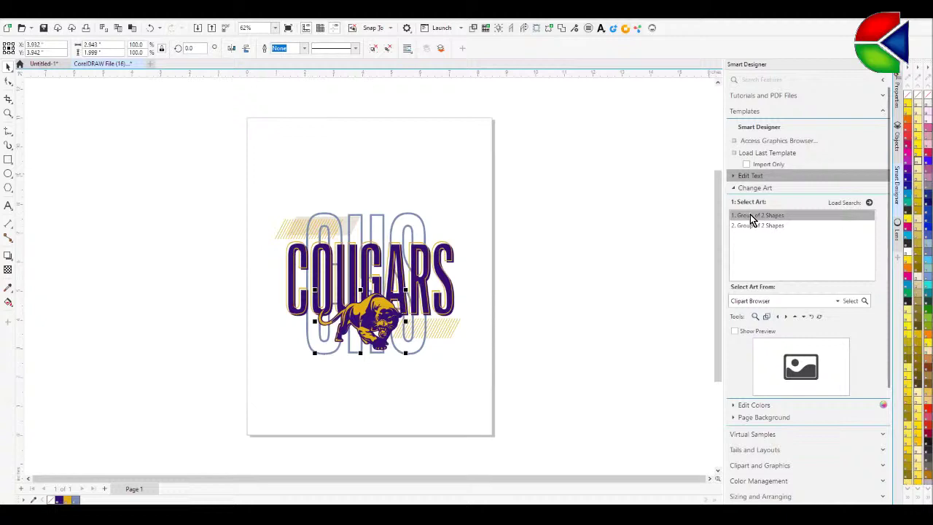
{"action": "left_click", "coordinate": [854, 304]}
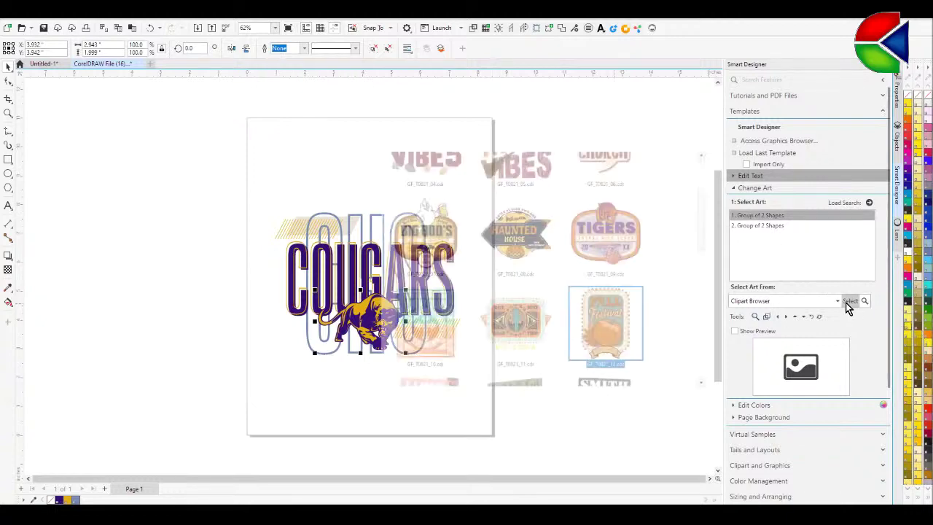
{"action": "left_click", "coordinate": [230, 367]}
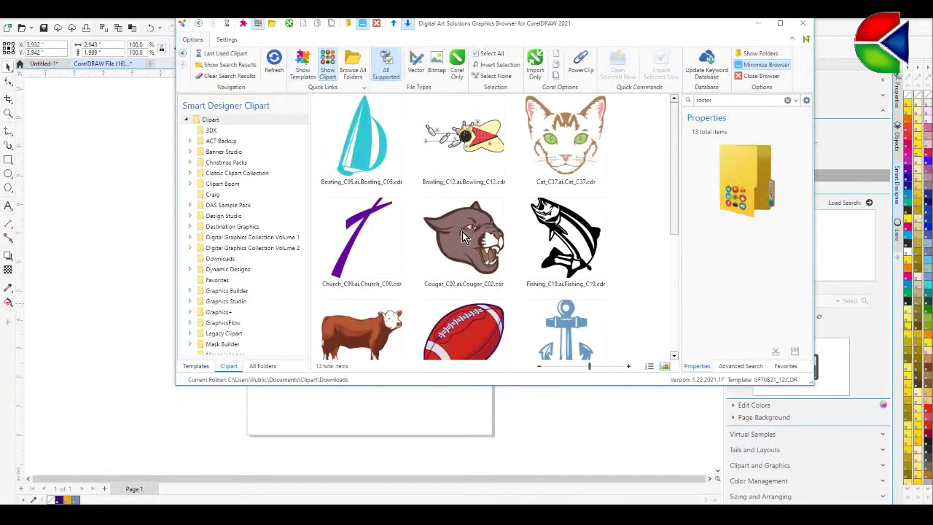
{"action": "double_click", "coordinate": [463, 236]}
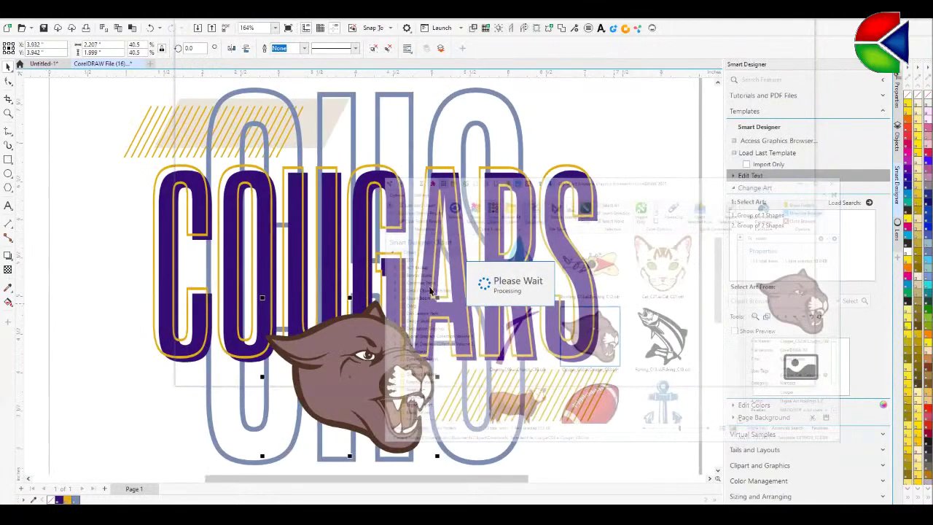
{"action": "left_click", "coordinate": [733, 179]}
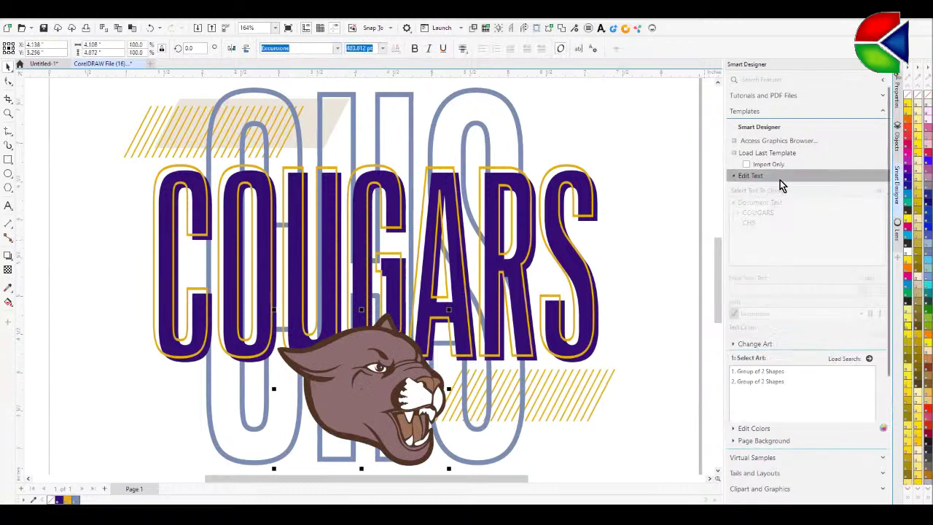
{"action": "left_click", "coordinate": [737, 179]}
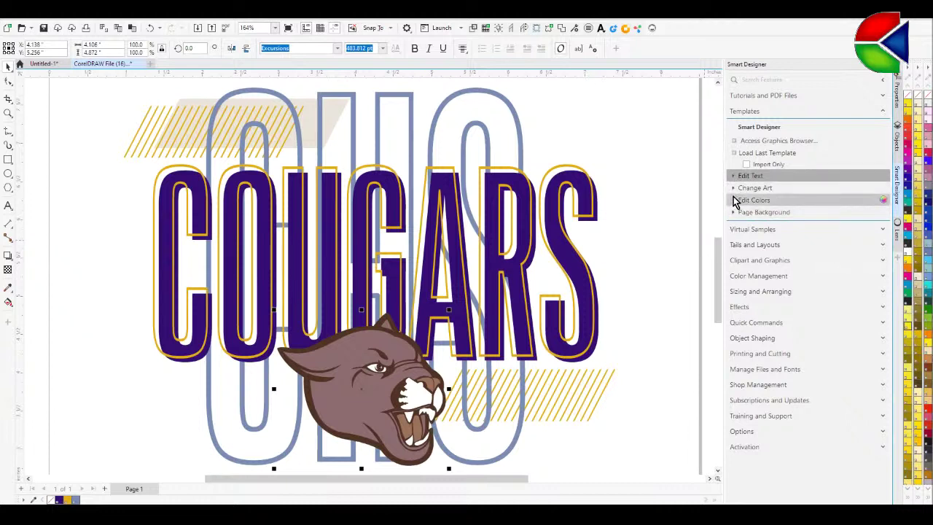
- Reduce the design's colours to PANTONE 273 C, PANTONE 124 C and Cool Gray 1 C
{"action": "left_click", "coordinate": [735, 204]}
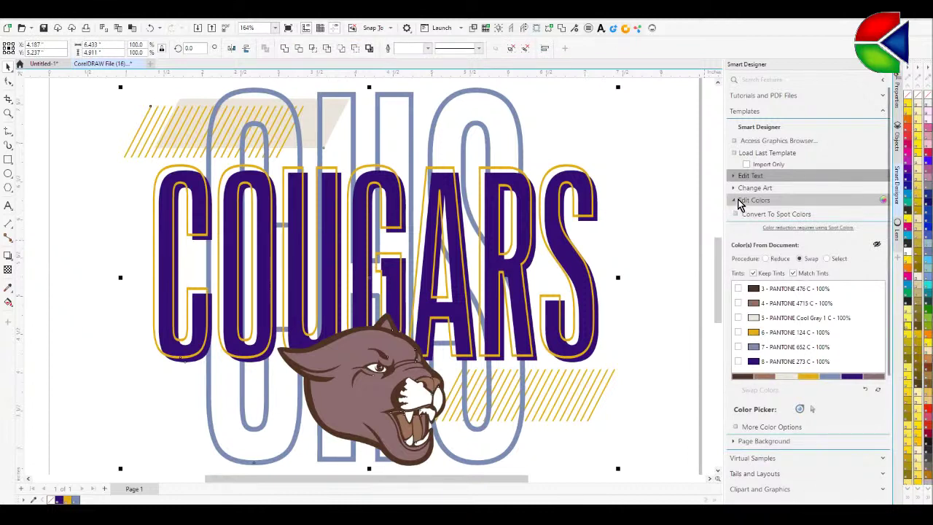
{"action": "left_click", "coordinate": [764, 259]}
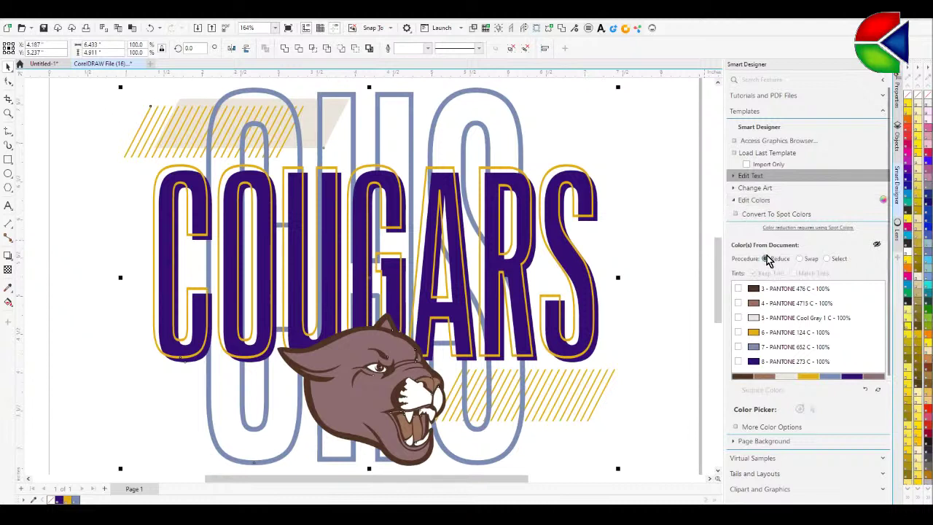
{"action": "left_click", "coordinate": [738, 362]}
{"action": "left_click", "coordinate": [738, 332]}
{"action": "left_click", "coordinate": [738, 318]}
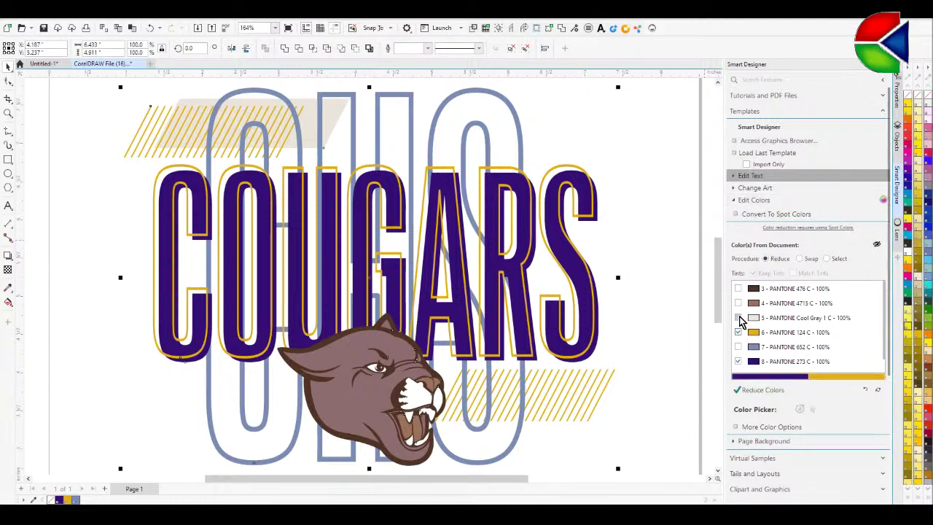
{"action": "left_click", "coordinate": [763, 392]}
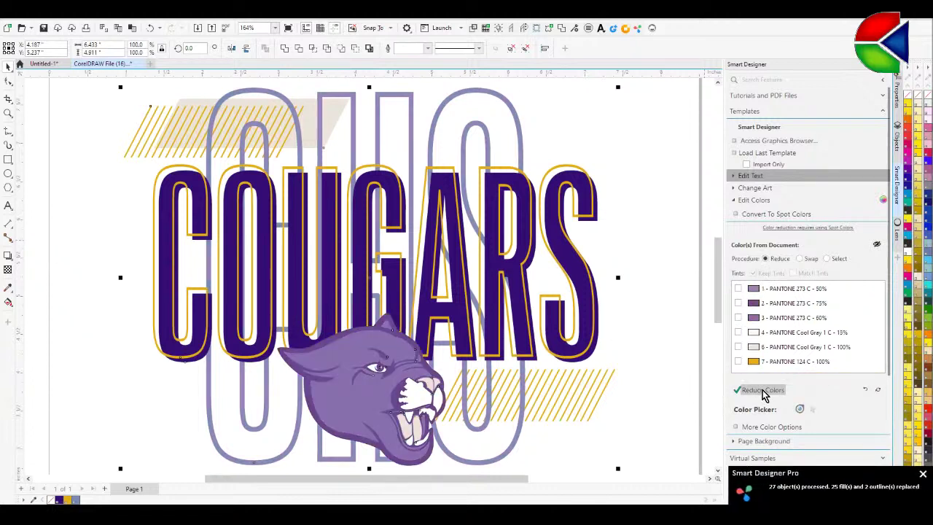
{"action": "left_click", "coordinate": [800, 259]}
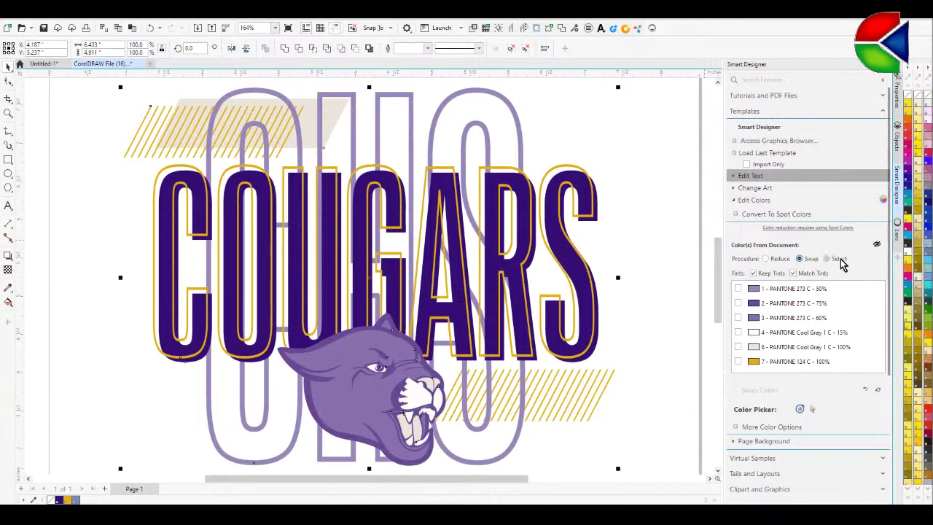
- With Match Tints off, swap the 75% PANTONE 273 C for PANTONE Reflex Blue C
{"action": "left_click", "coordinate": [793, 273]}
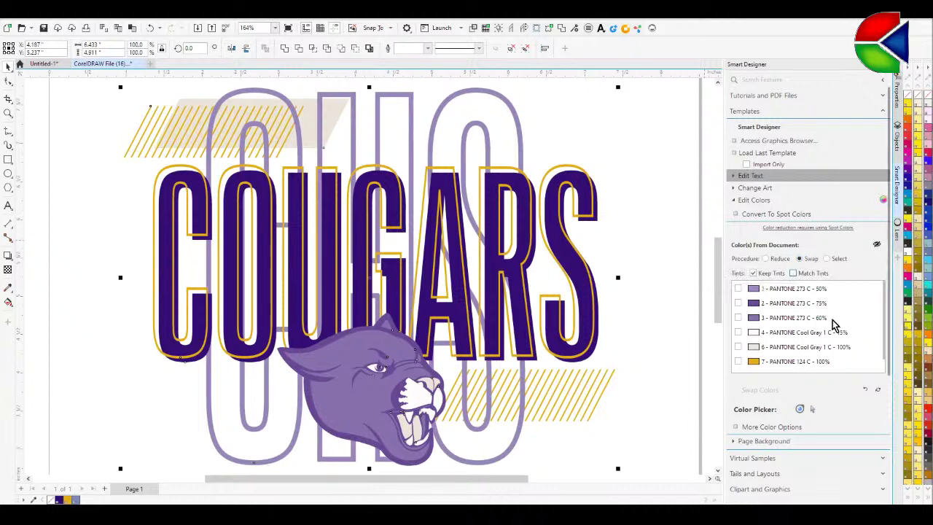
{"action": "left_click", "coordinate": [738, 303]}
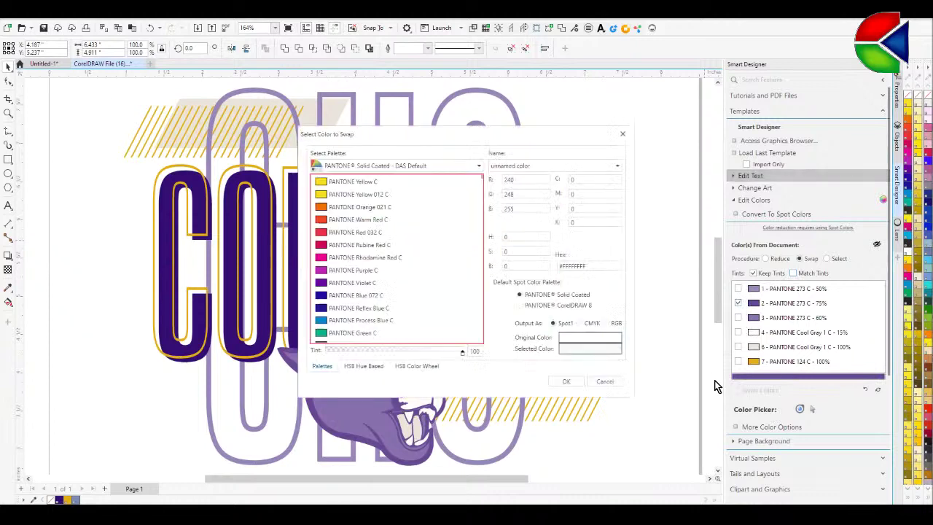
{"action": "left_click", "coordinate": [334, 310]}
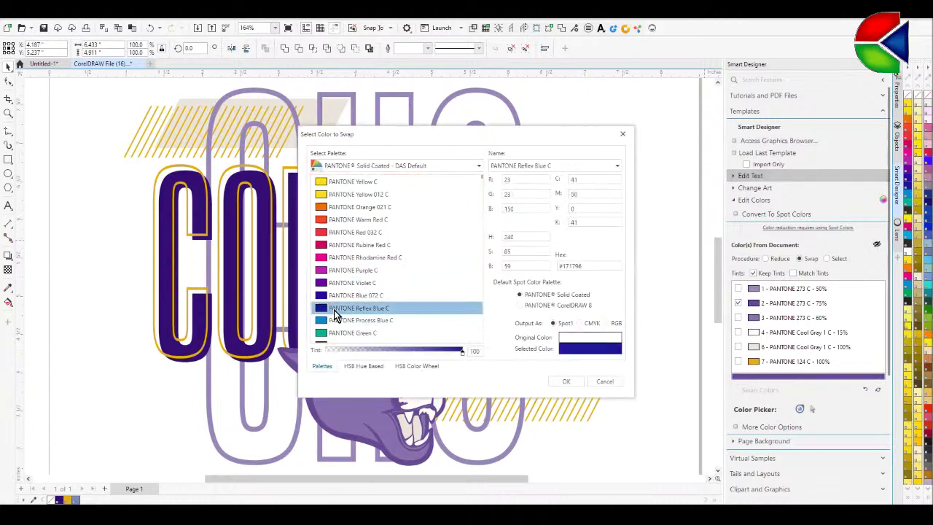
{"action": "left_click", "coordinate": [566, 382]}
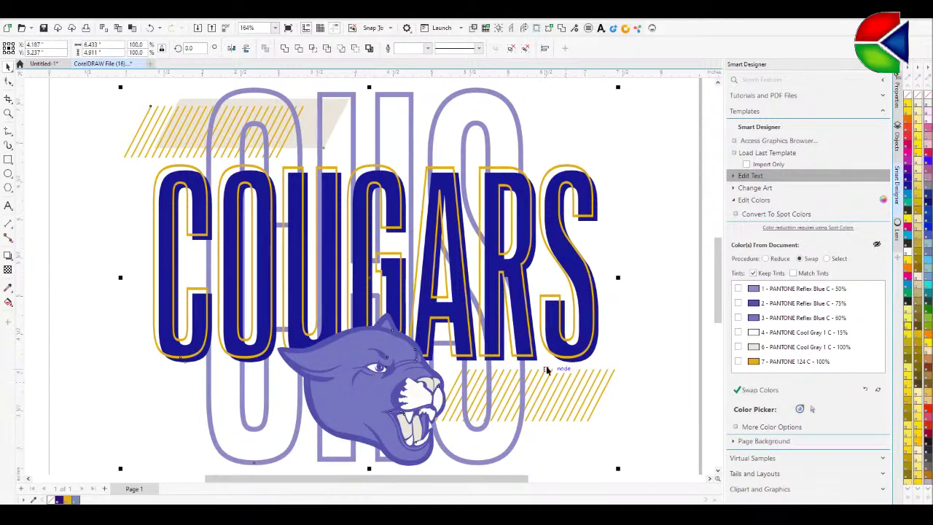
{"action": "left_click", "coordinate": [673, 298]}
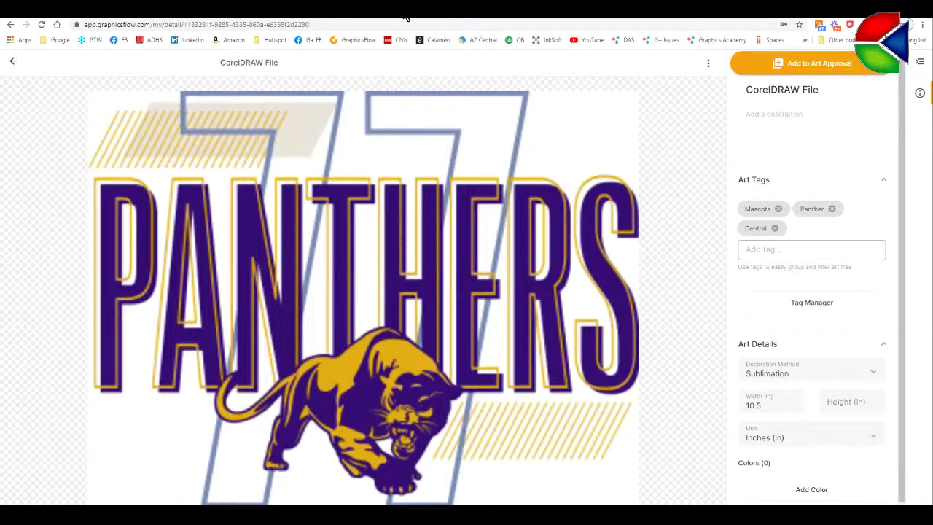
- Go back to the My Art files in grid view, then open Design Ideas stock art
{"action": "left_click", "coordinate": [14, 62]}
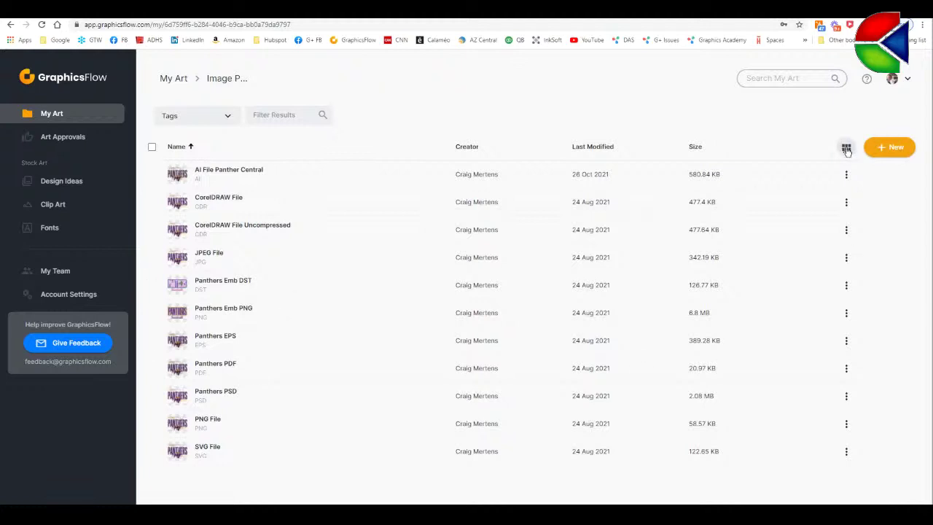
{"action": "left_click", "coordinate": [846, 149]}
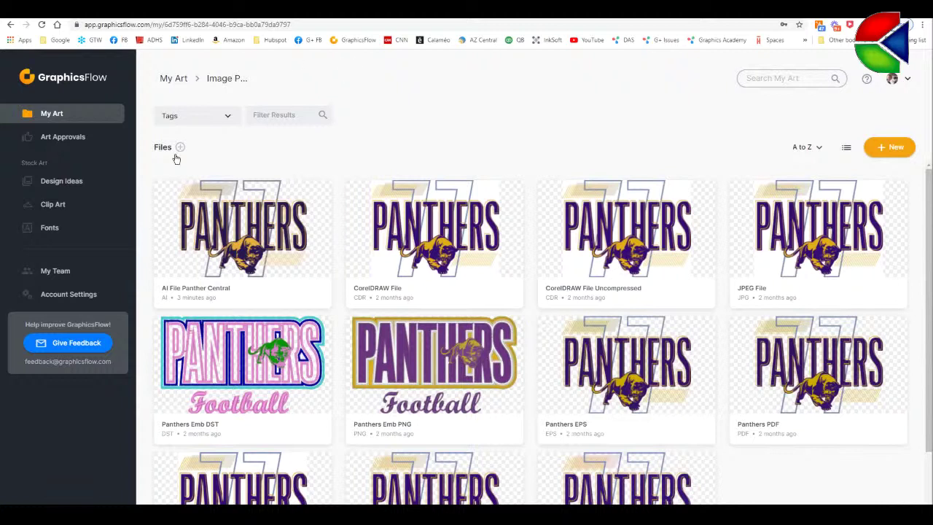
{"action": "left_click", "coordinate": [61, 181]}
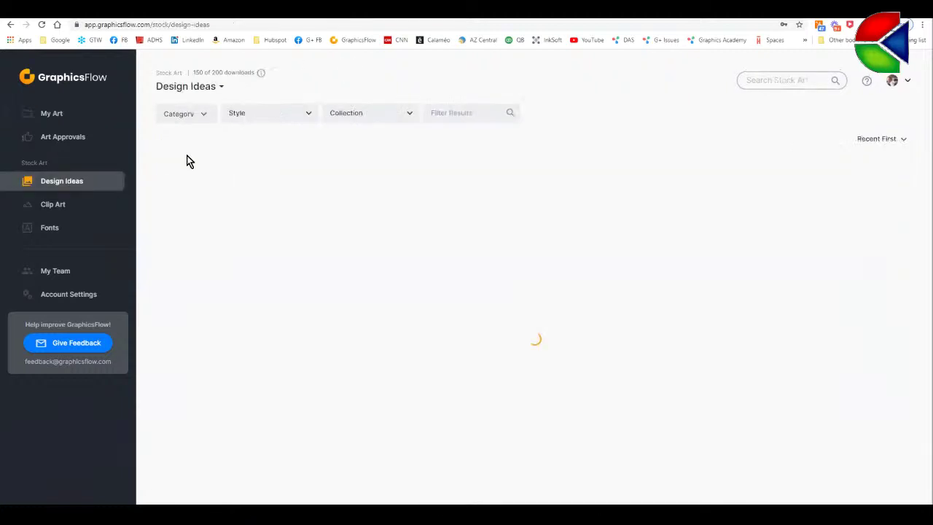
- Filter the design ideas by 'christmas', browse the 32 results, then open the Art Approvals list
{"action": "left_click", "coordinate": [460, 113]}
{"action": "type", "text": "christmas"}
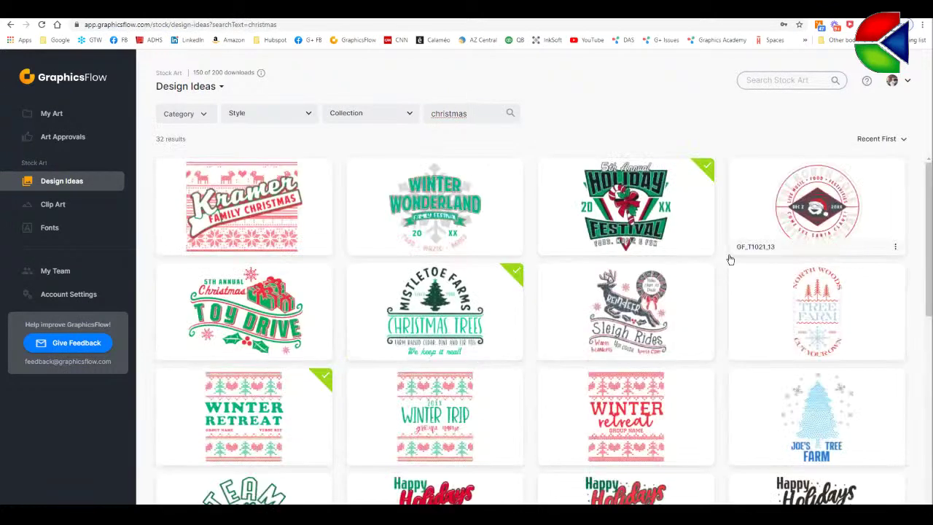
{"action": "left_click_drag", "start_coordinate": [930, 217], "coordinate": [895, 146]}
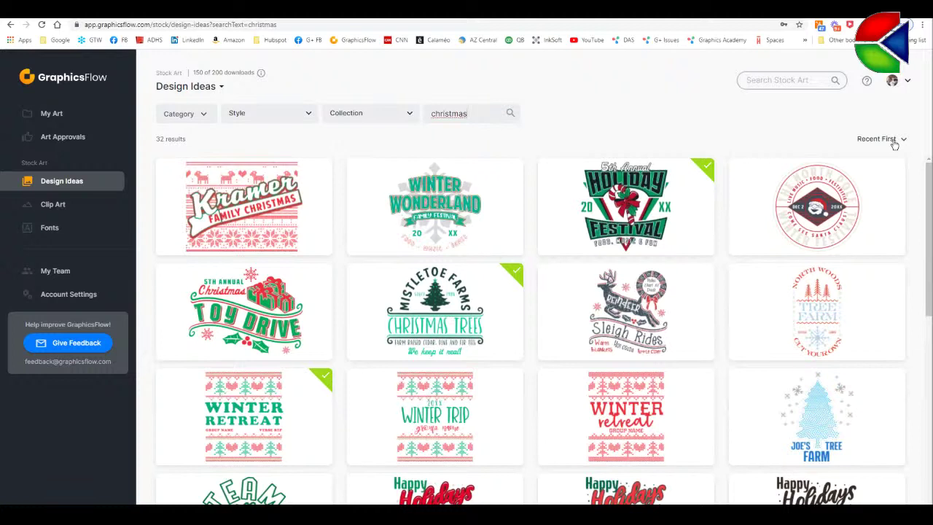
{"action": "left_click", "coordinate": [82, 140]}
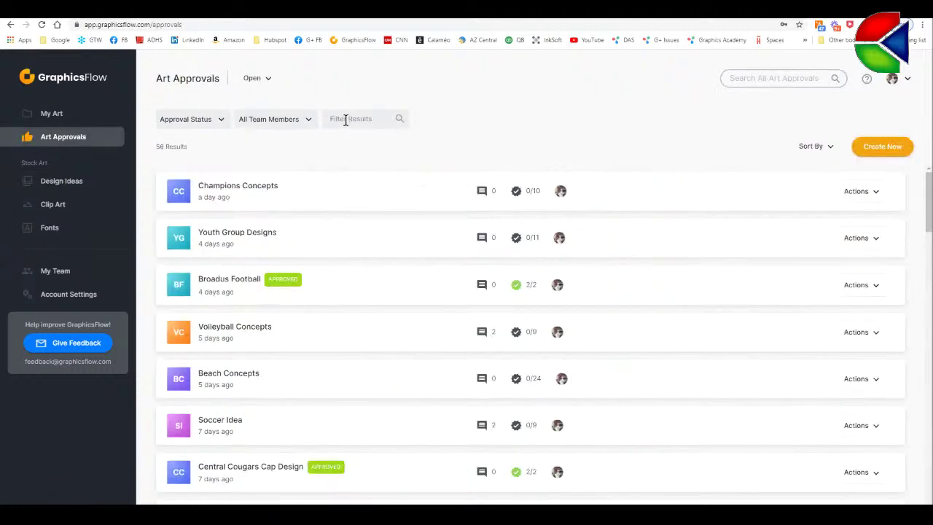
- Create a new art approval, open it and title it 'Christmas Designs'
{"action": "left_click", "coordinate": [878, 148]}
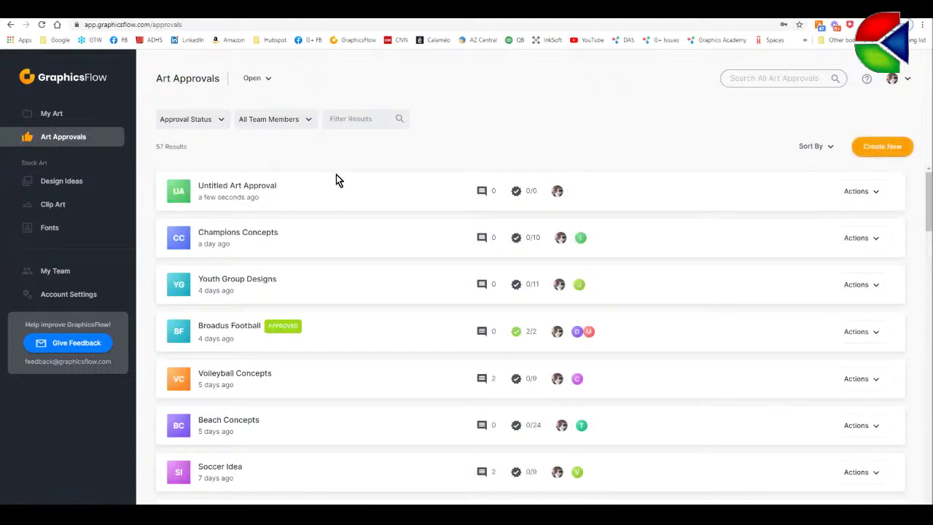
{"action": "left_click", "coordinate": [245, 189]}
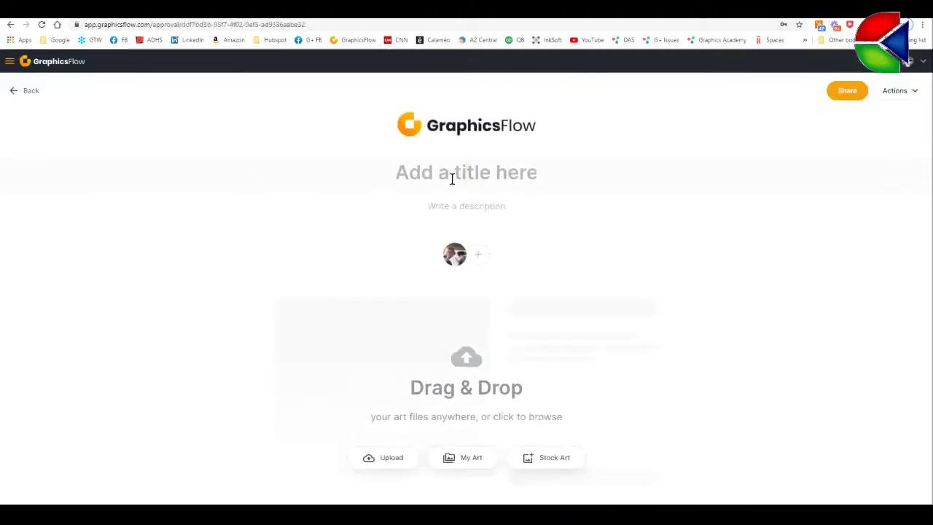
{"action": "left_click", "coordinate": [452, 179]}
{"action": "type", "text": "Chrits"}
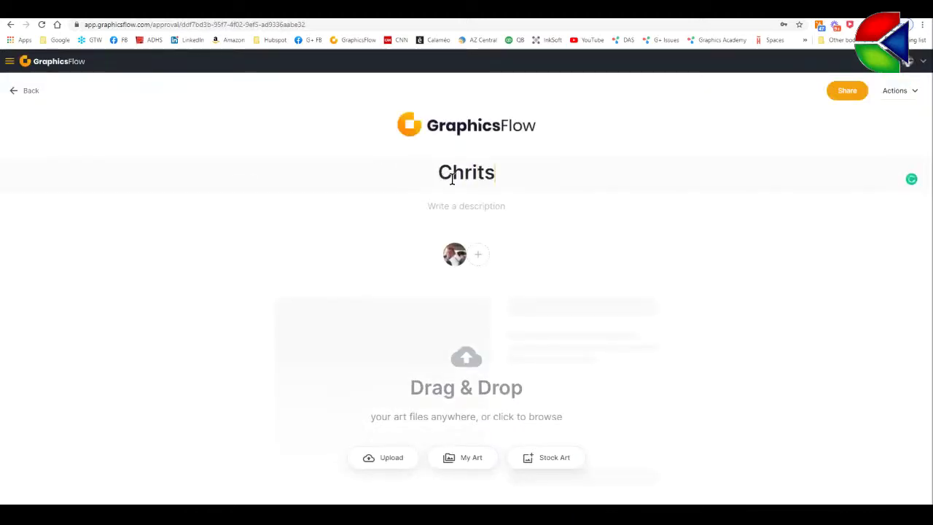
{"action": "type", "text": "m"}
{"action": "key", "text": "BackSpace"}
{"action": "key", "text": "BackSpace"}
{"action": "key", "text": "BackSpace"}
{"action": "type", "text": "st"}
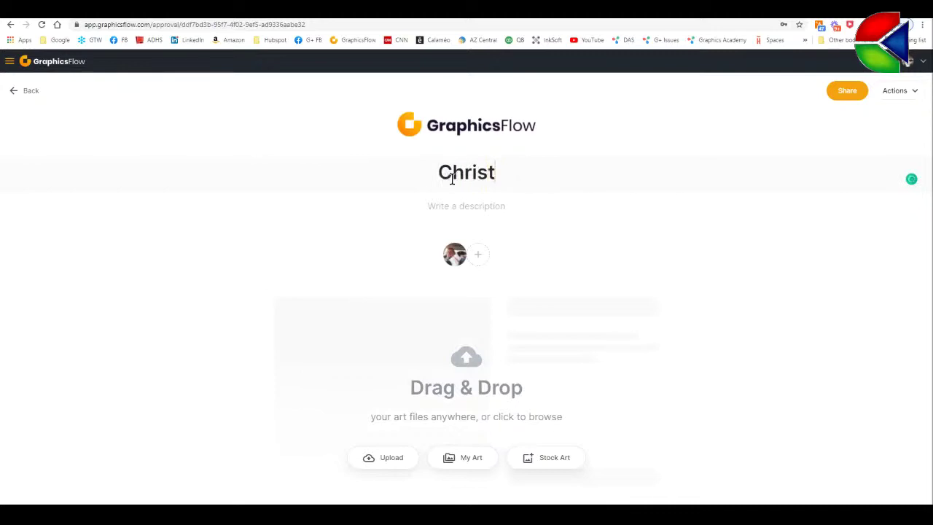
{"action": "type", "text": "mas Designs"}
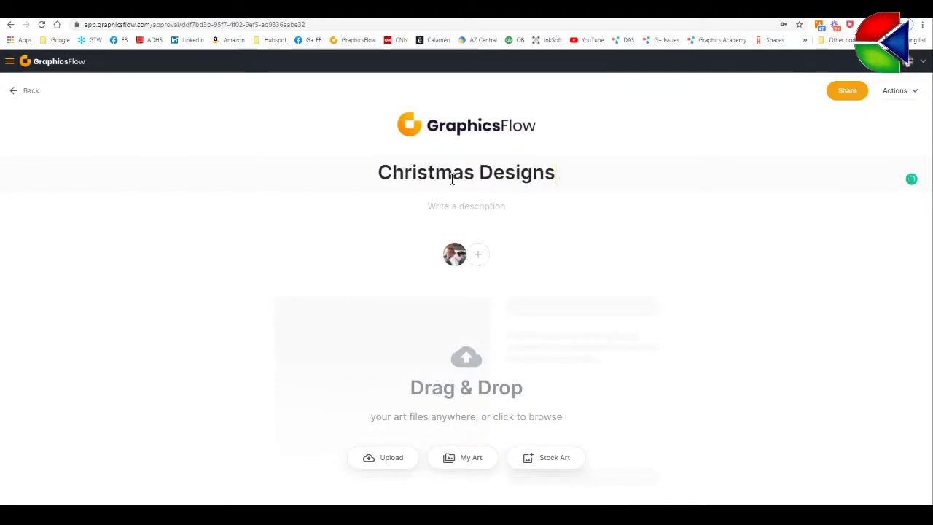
- In Invite people, add the client's e-mail address as an invitee
{"action": "left_click", "coordinate": [478, 257]}
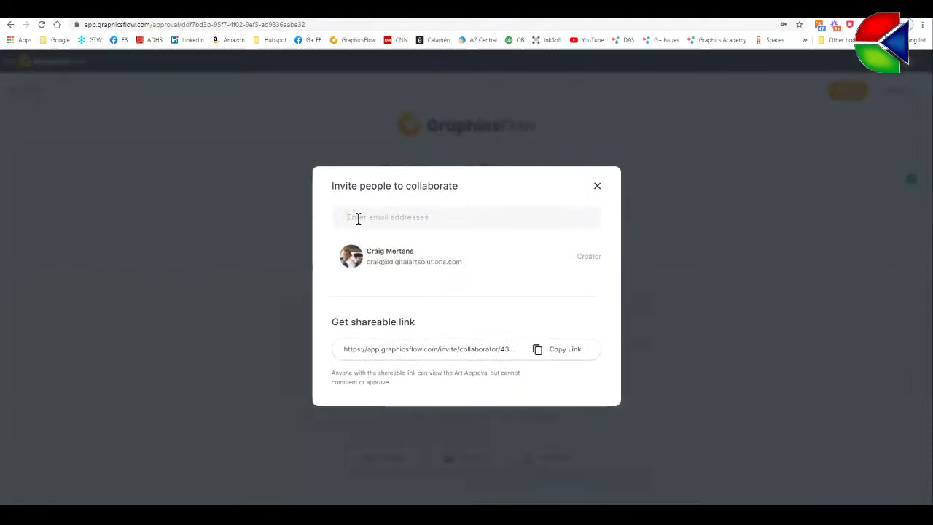
{"action": "left_click", "coordinate": [359, 219]}
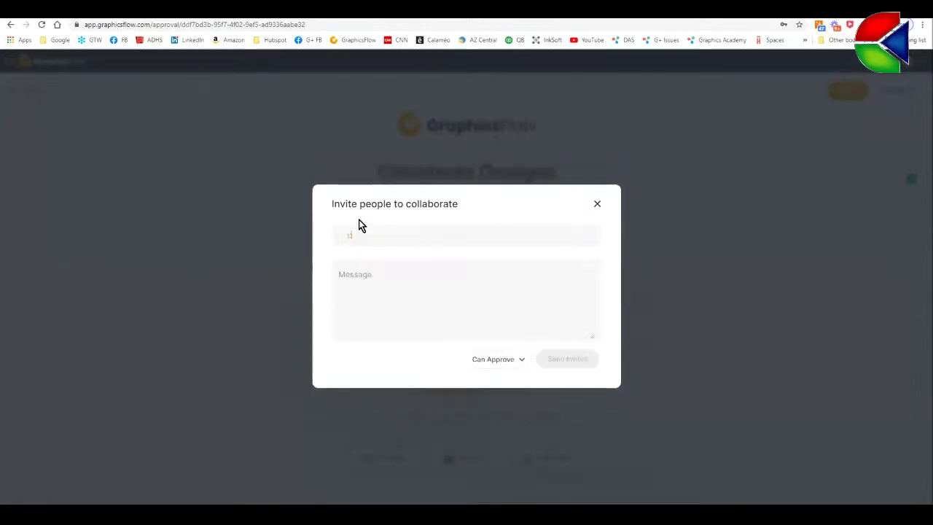
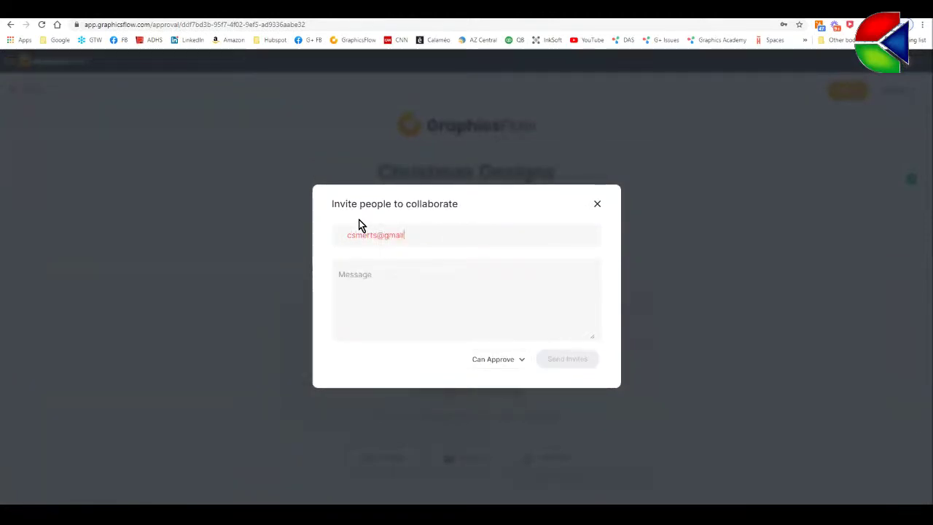
{"action": "left_click", "coordinate": [384, 280]}
- Write a note asking the client to pick a favourite design to mock up, signed with initials
{"action": "type", "text": "Hey,"}
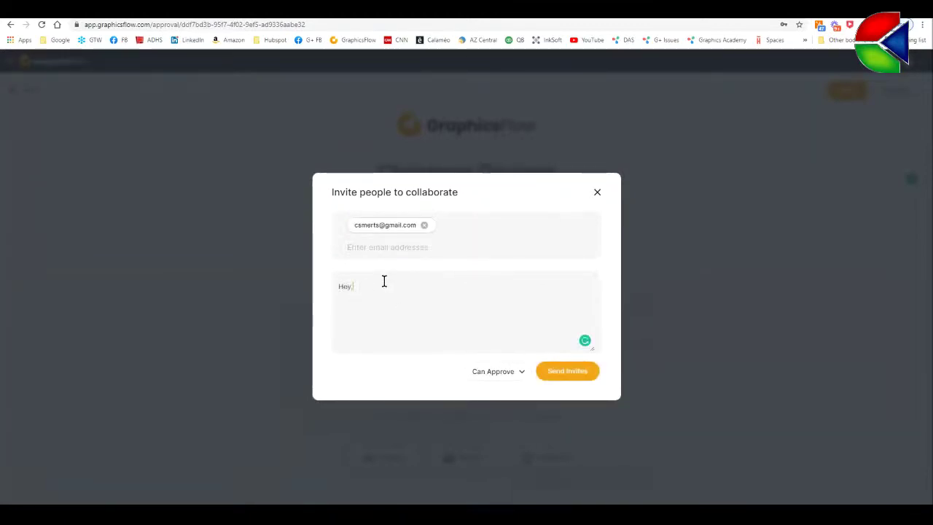
{"action": "type", "text": " ANit"}
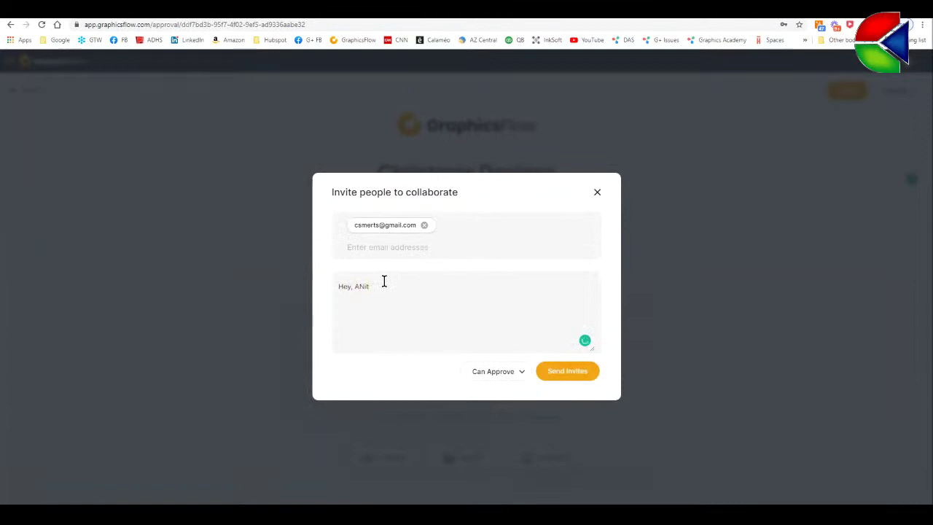
{"action": "key", "text": "BackSpace"}
{"action": "key", "text": "BackSpace"}
{"action": "key", "text": "BackSpace"}
{"action": "type", "text": "ni"}
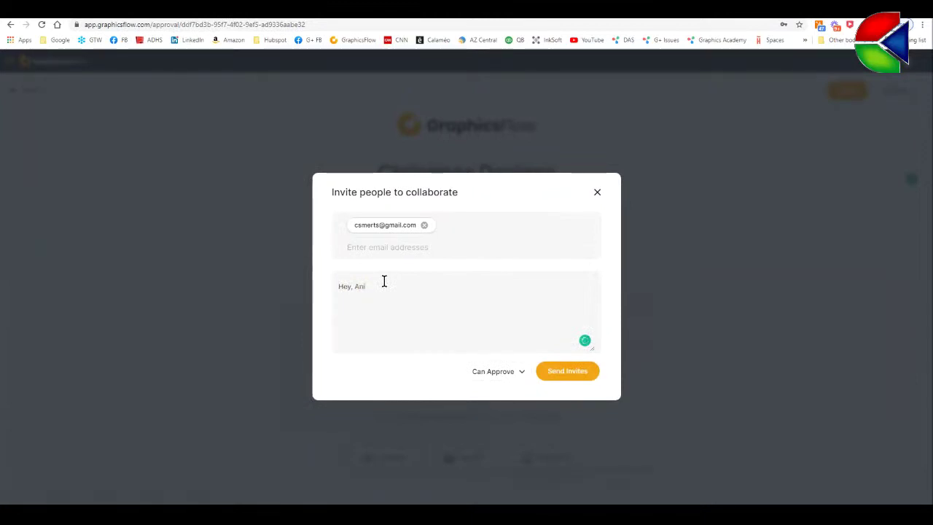
{"action": "type", "text": "ta, plek out your favoi"}
{"action": "type", "text": "ite design a"}
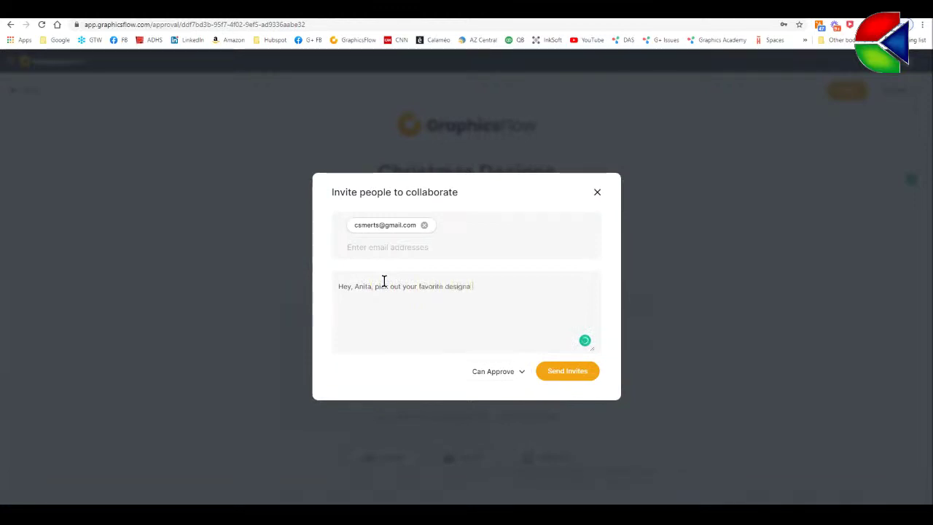
{"action": "type", "text": "nd I can mack "}
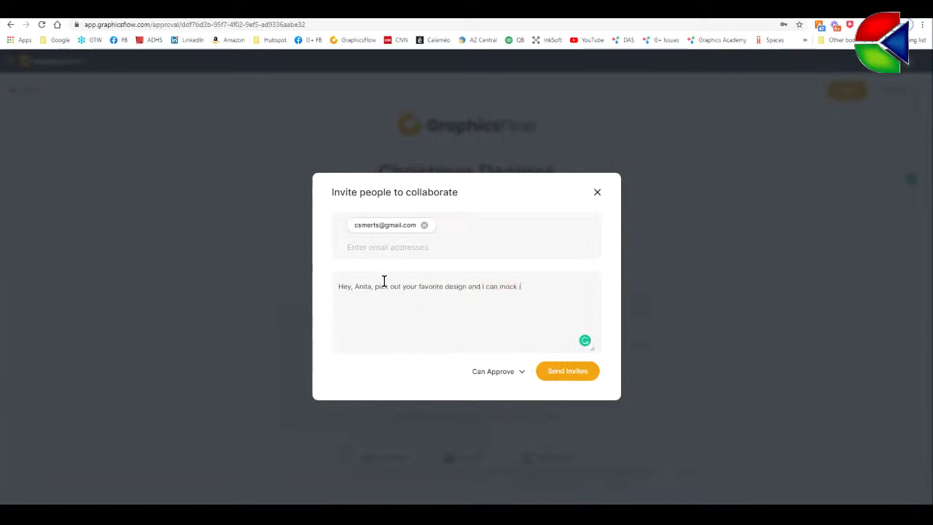
{"action": "type", "text": "it up for you."}
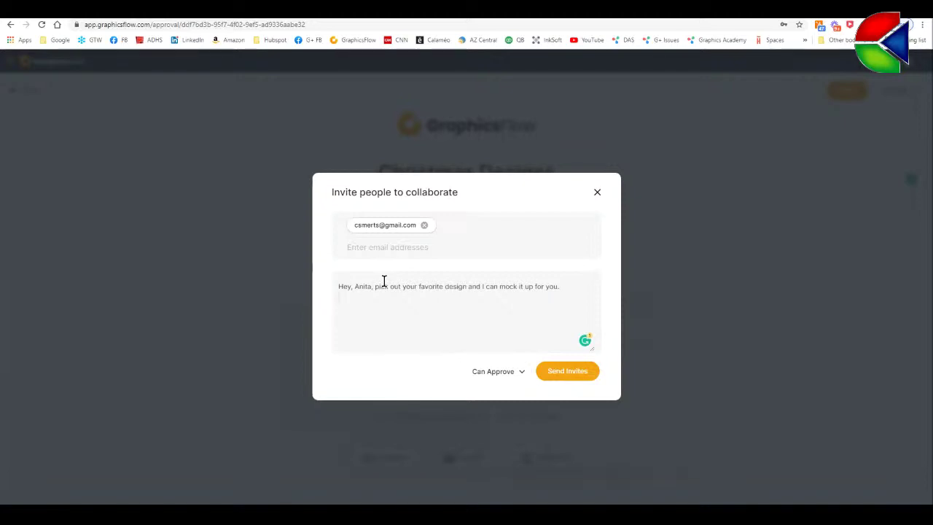
{"action": "key", "text": "Return"}
{"action": "type", "text": "CM"}
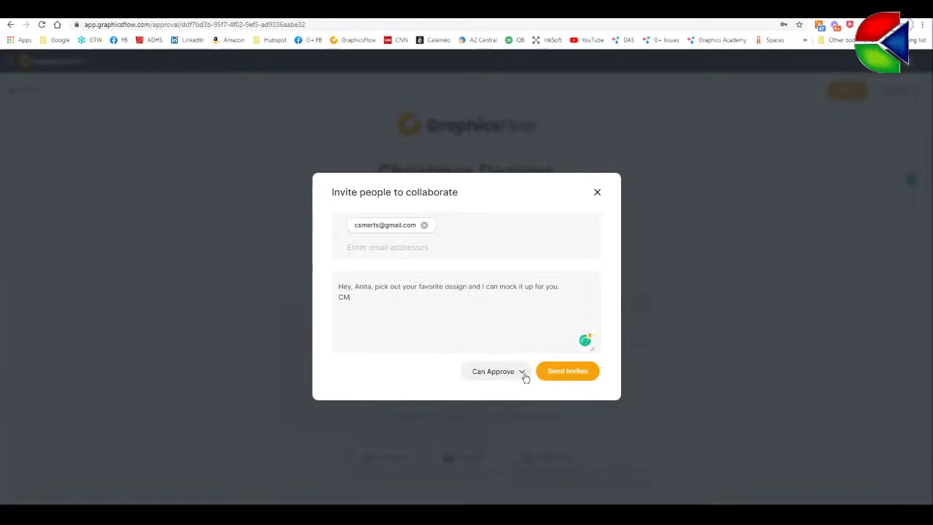
- Keep the invitee's permission on Can Approve and send the invite
{"action": "left_click", "coordinate": [525, 374]}
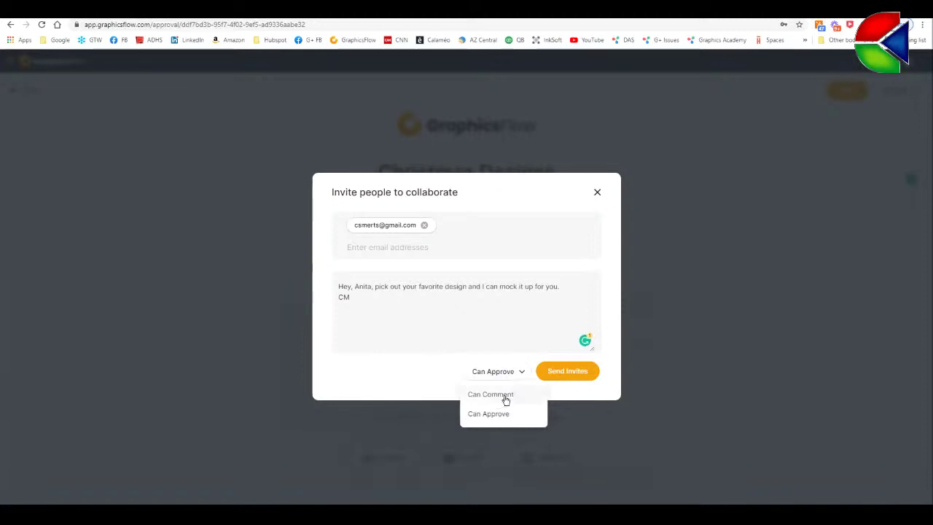
{"action": "left_click", "coordinate": [437, 389]}
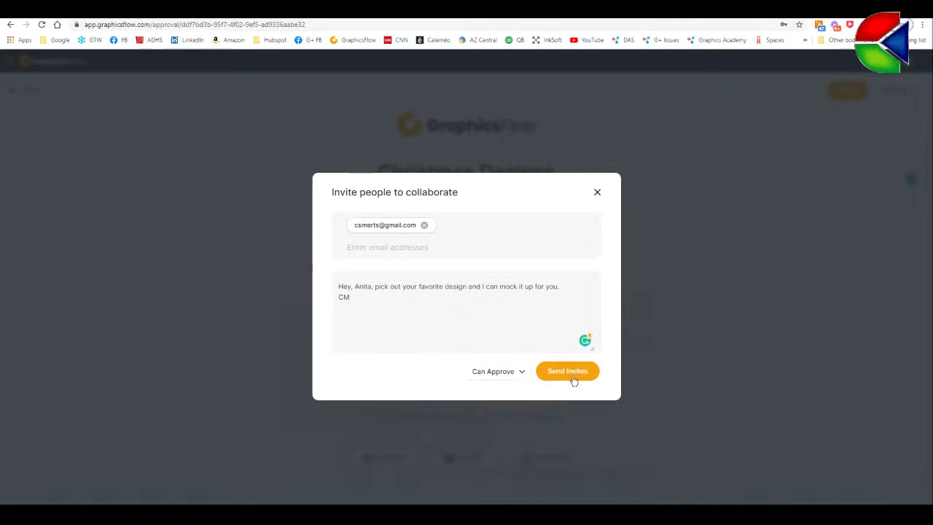
{"action": "left_click", "coordinate": [568, 372]}
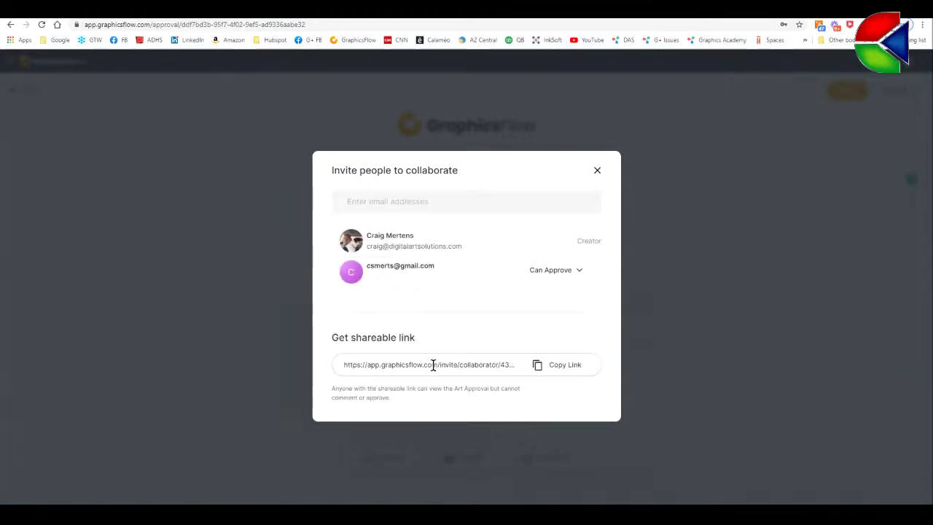
- Copy the approval's shareable invite link and close the invite window
{"action": "left_click", "coordinate": [568, 370]}
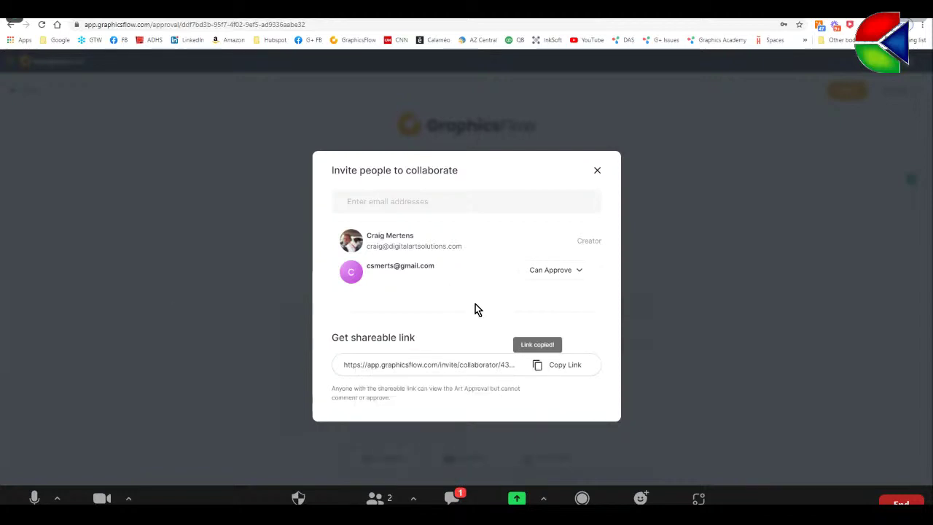
{"action": "left_click", "coordinate": [599, 170]}
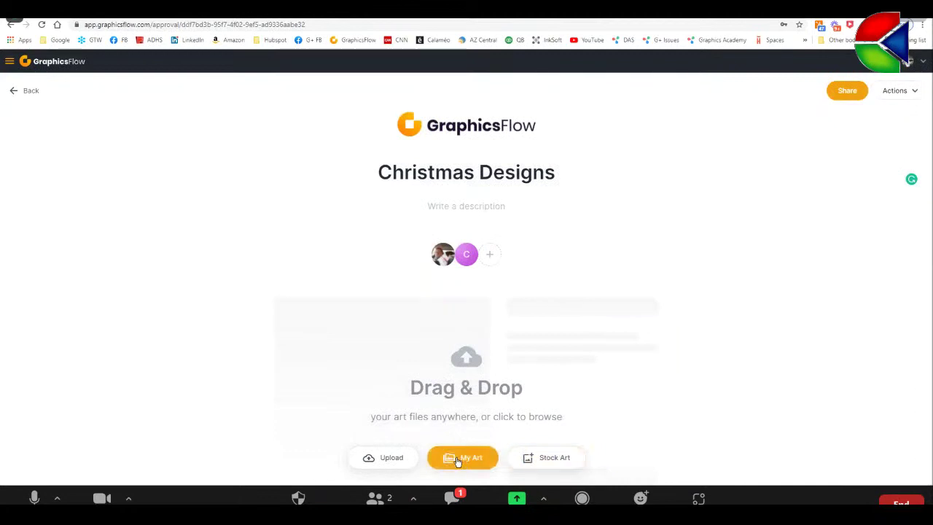
- Open the stock art library and search the design ideas for 'christmas'
{"action": "left_click", "coordinate": [555, 461]}
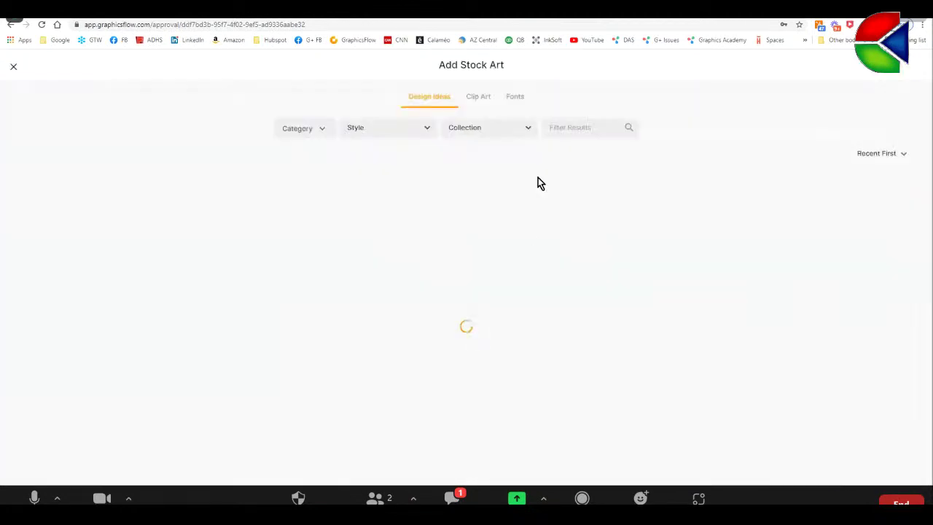
{"action": "left_click", "coordinate": [561, 127]}
{"action": "type", "text": "chi"}
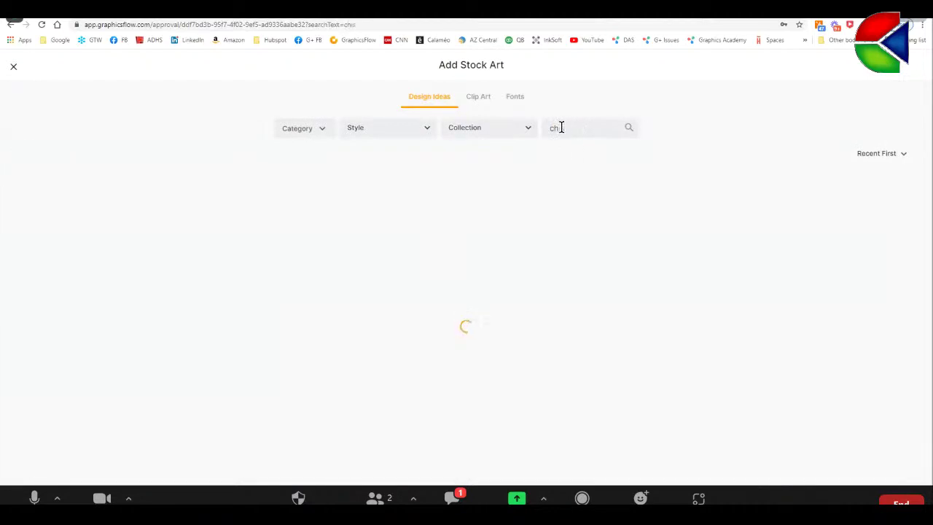
{"action": "type", "text": "istmas"}
- Apply the Retro, Crest, Classic and Athletic style filters to the results
{"action": "left_click", "coordinate": [427, 128]}
{"action": "left_click_drag", "start_coordinate": [451, 144], "coordinate": [452, 208]}
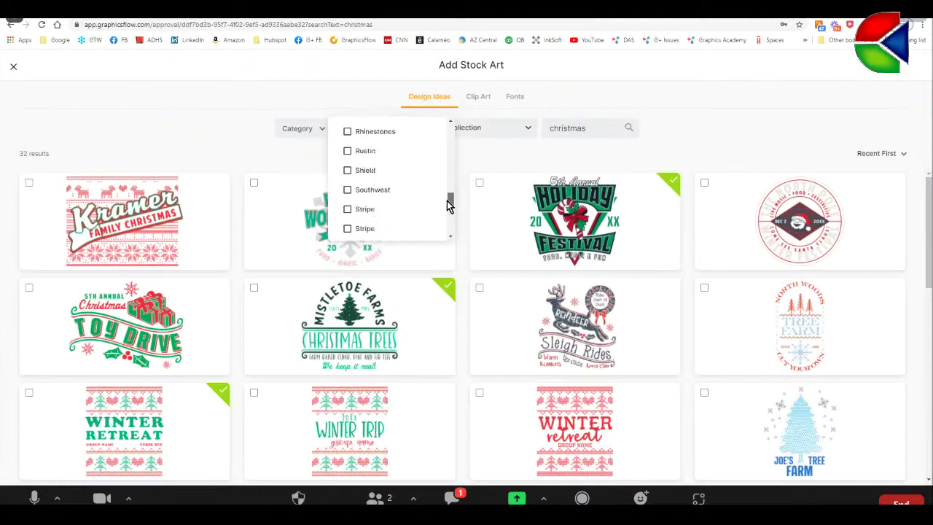
{"action": "scroll", "coordinate": [415, 173], "scroll_direction": "up", "scroll_amount": 1}
{"action": "left_click", "coordinate": [347, 162]}
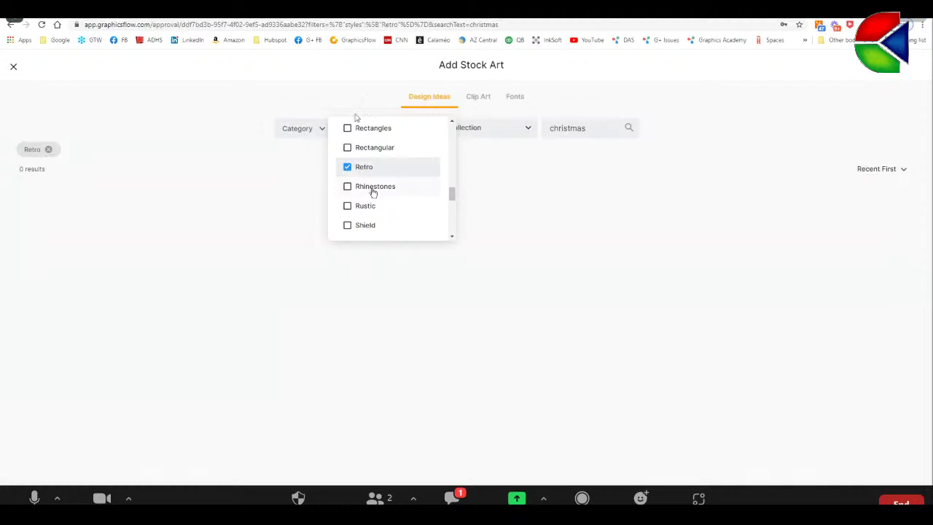
{"action": "left_click_drag", "start_coordinate": [453, 195], "coordinate": [452, 149]}
{"action": "left_click", "coordinate": [348, 207]}
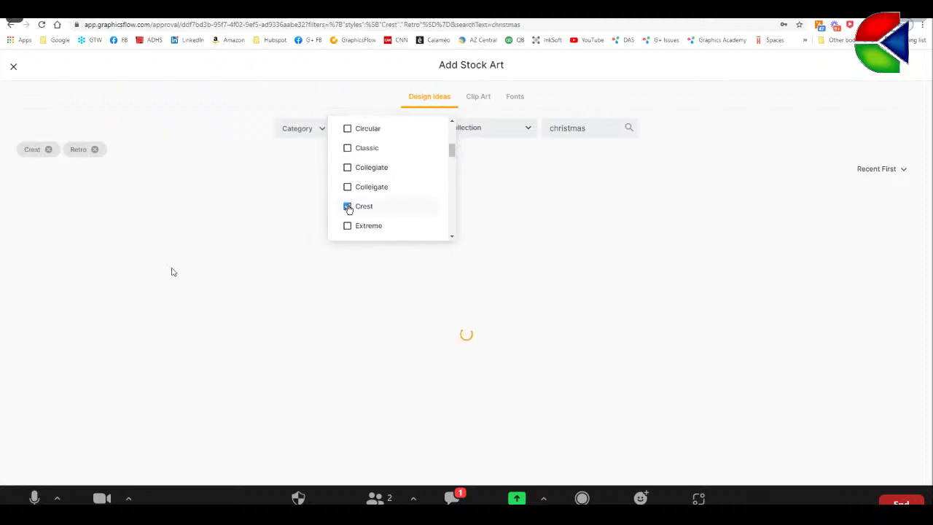
{"action": "left_click", "coordinate": [348, 149]}
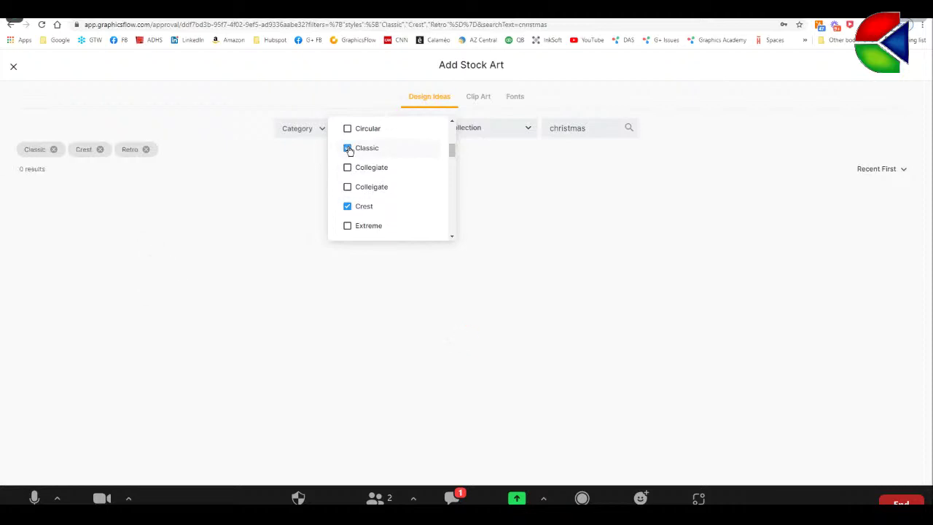
{"action": "scroll", "coordinate": [453, 144], "scroll_direction": "up", "scroll_amount": 1}
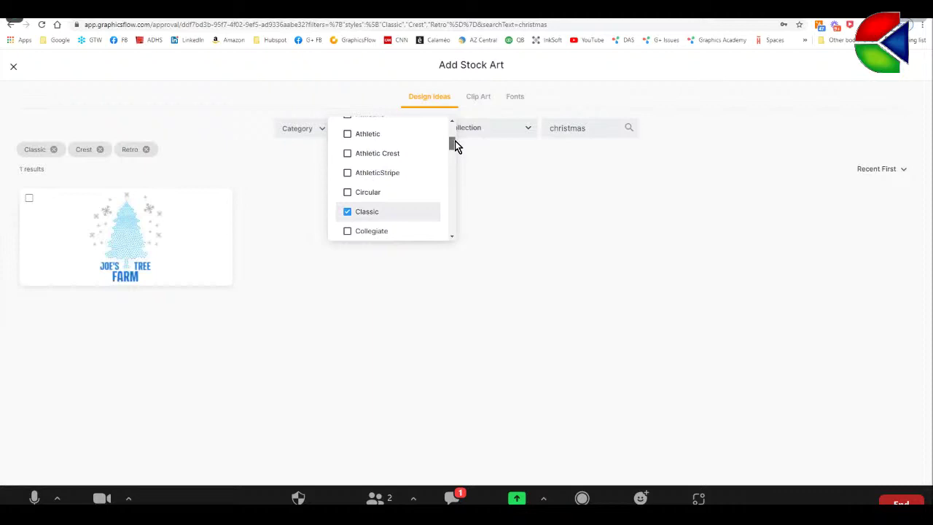
{"action": "left_click_drag", "start_coordinate": [455, 144], "coordinate": [455, 130]}
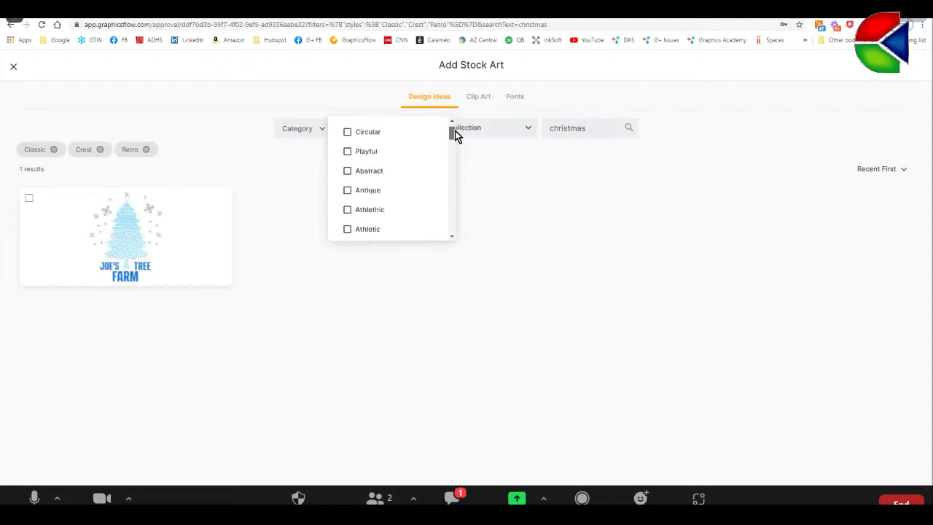
{"action": "left_click", "coordinate": [348, 229]}
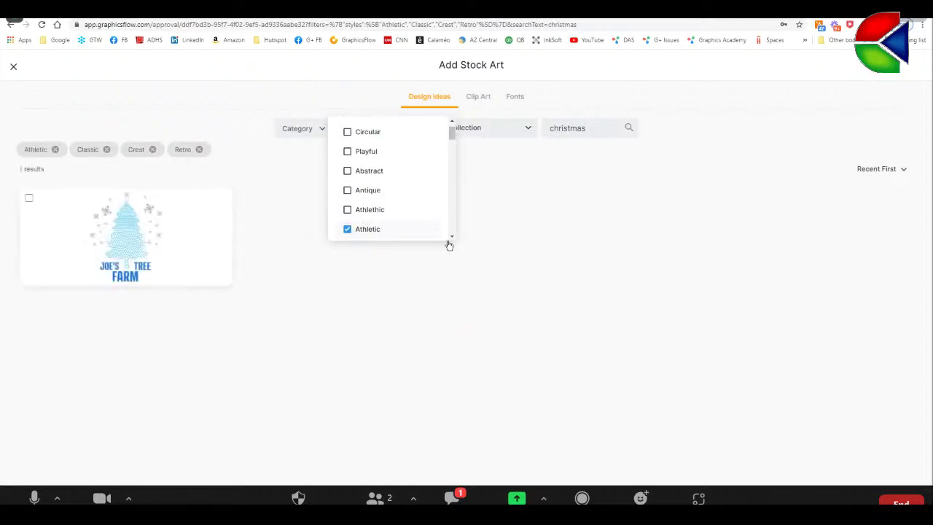
{"action": "left_click", "coordinate": [516, 214]}
- Remove all four style filters, try 'christmas tree', then revert to plain 'christmas' (32 results)
{"action": "left_click", "coordinate": [201, 150]}
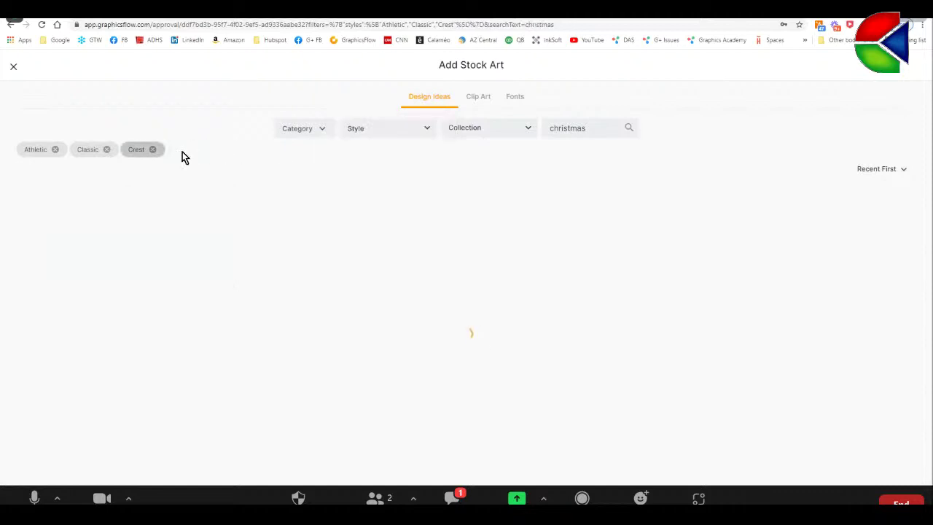
{"action": "left_click", "coordinate": [152, 150]}
{"action": "left_click", "coordinate": [107, 150]}
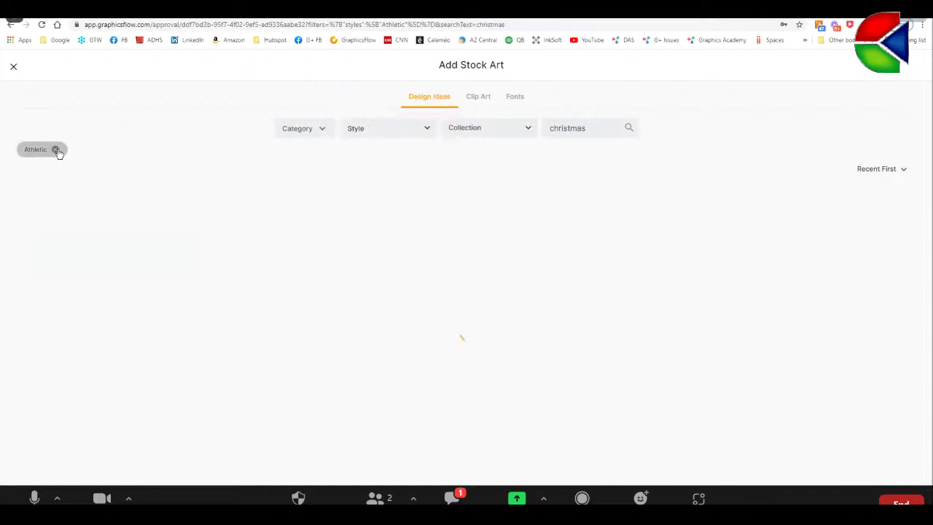
{"action": "left_click", "coordinate": [56, 150]}
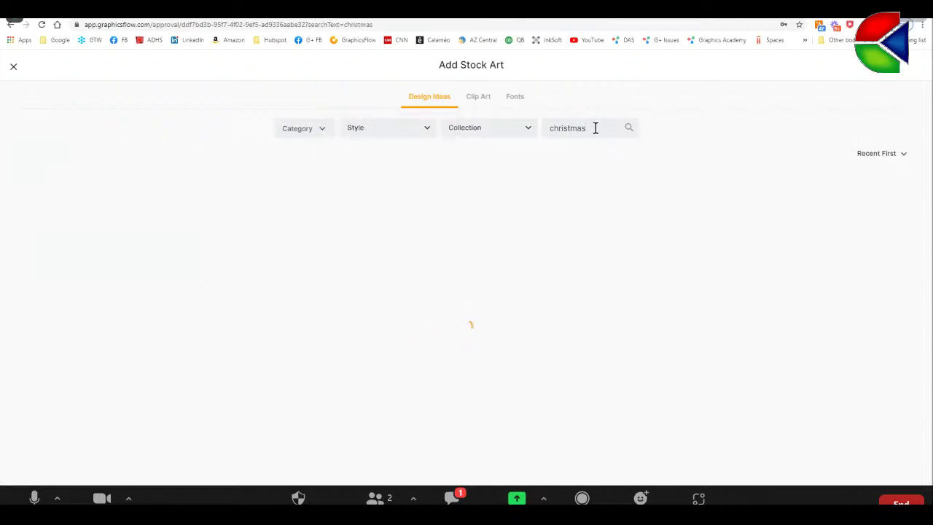
{"action": "type", "text": "tree"}
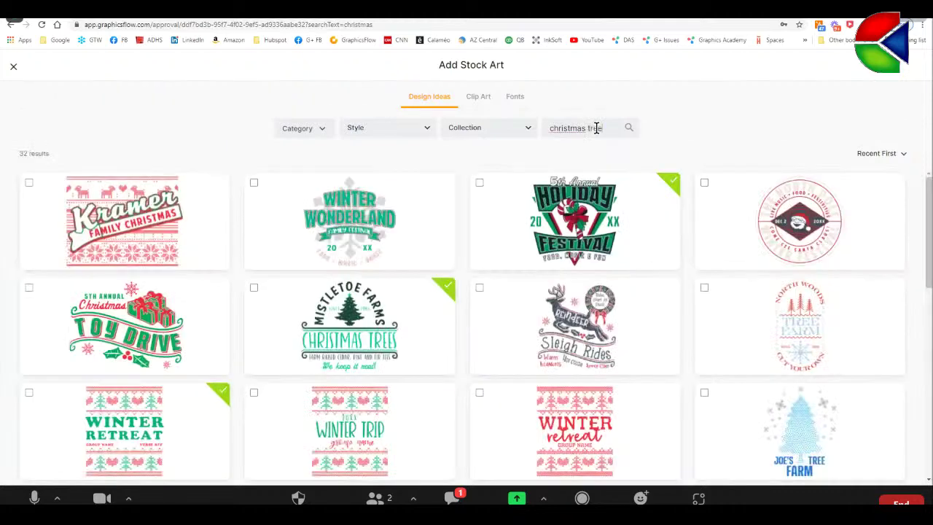
{"action": "key", "text": "Return"}
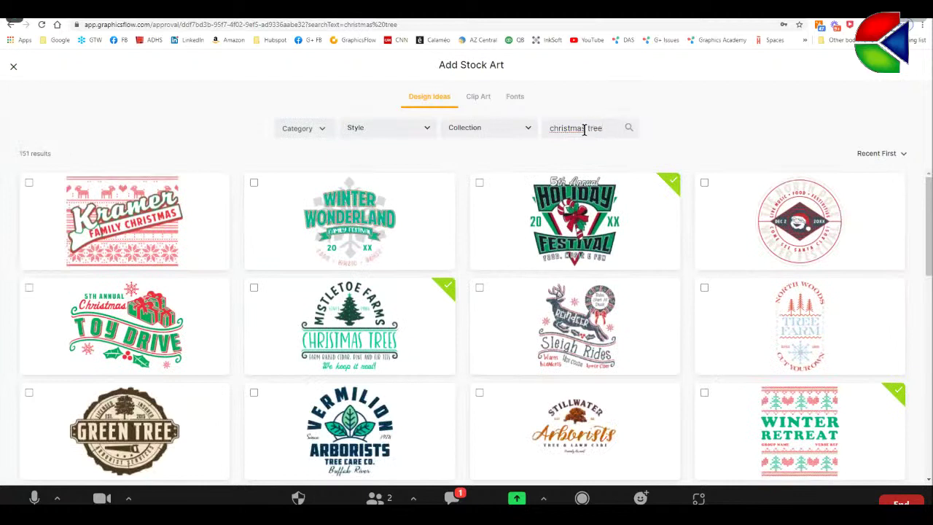
{"action": "left_click_drag", "start_coordinate": [588, 128], "coordinate": [611, 128]}
{"action": "key", "text": "BackSpace"}
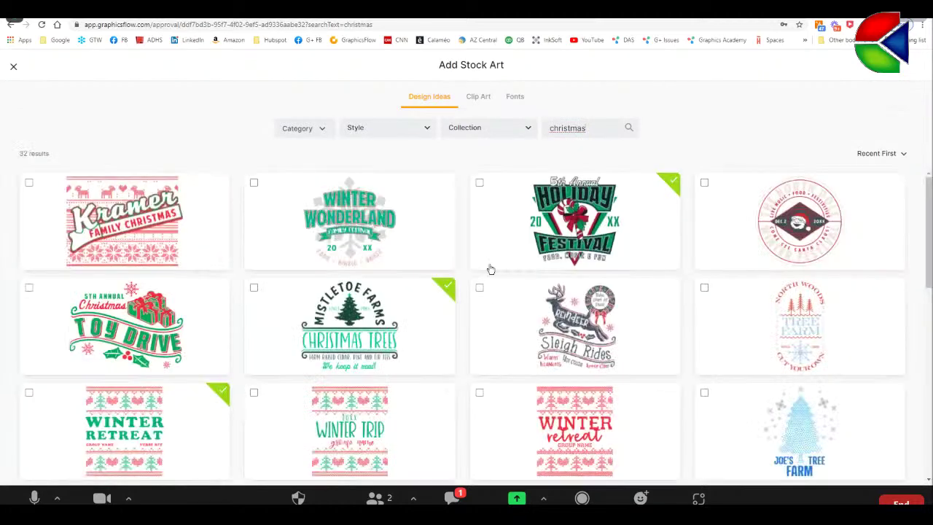
- Tick Holiday Festival, Winter Wonderland, Mistletoe Farms, Sleigh Rides, Santa Claus and Jingle Bells designs
{"action": "left_click", "coordinate": [479, 182]}
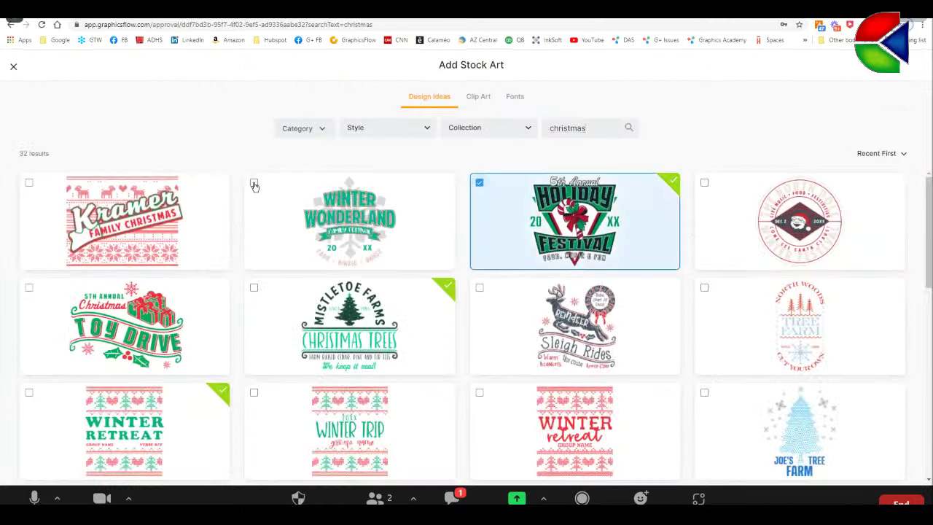
{"action": "left_click", "coordinate": [254, 183]}
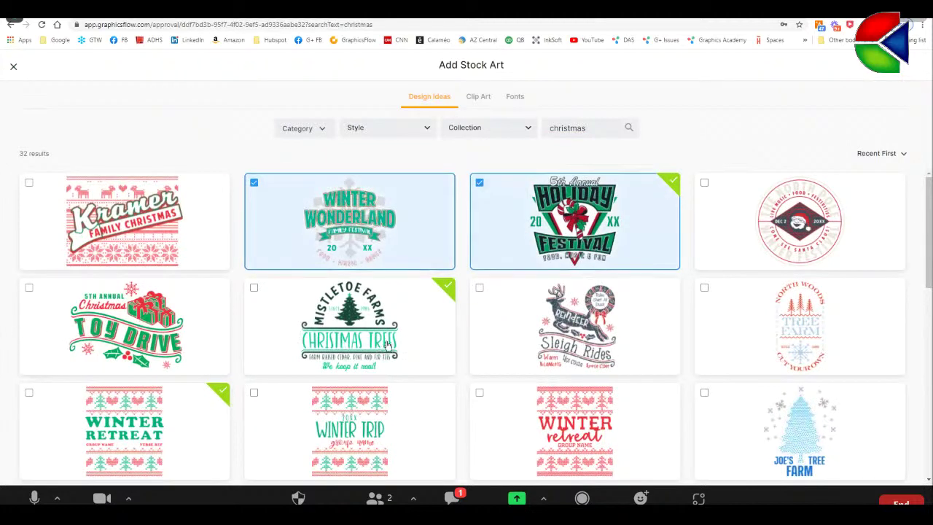
{"action": "left_click", "coordinate": [254, 288]}
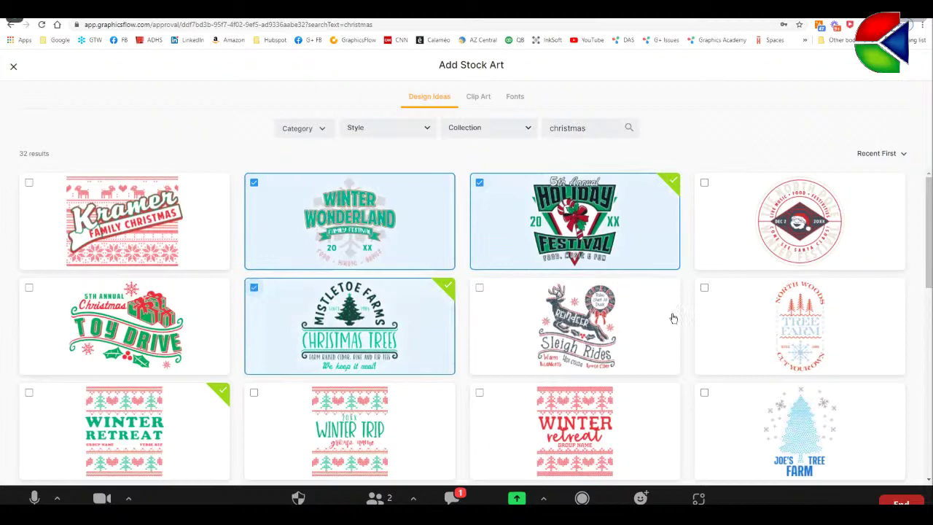
{"action": "left_click", "coordinate": [479, 288]}
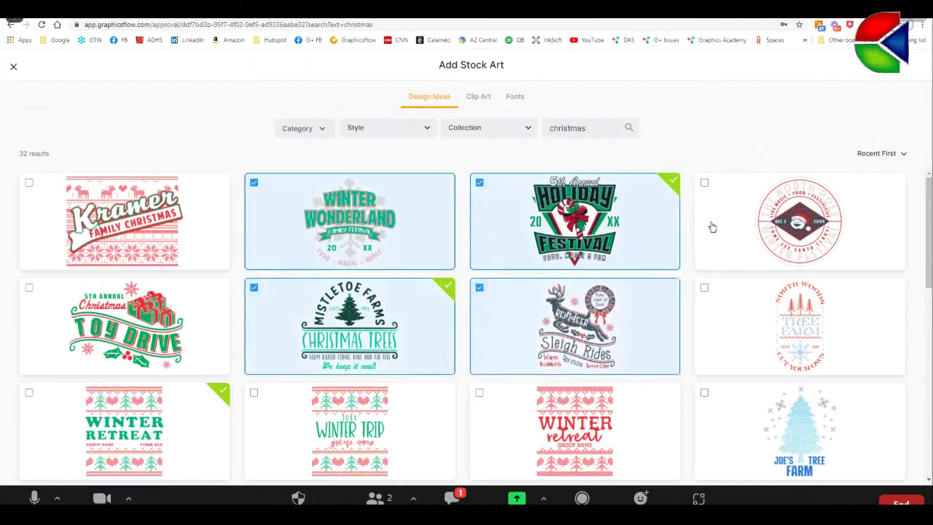
{"action": "left_click", "coordinate": [704, 183]}
{"action": "scroll", "coordinate": [770, 329], "scroll_direction": "down", "scroll_amount": 2}
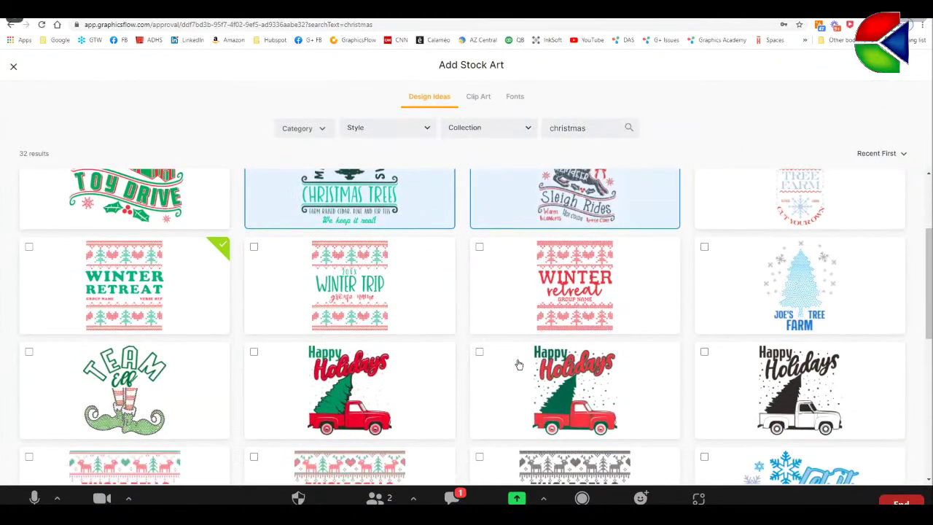
{"action": "scroll", "coordinate": [518, 362], "scroll_direction": "down", "scroll_amount": 2}
{"action": "scroll", "coordinate": [368, 321], "scroll_direction": "down", "scroll_amount": 1}
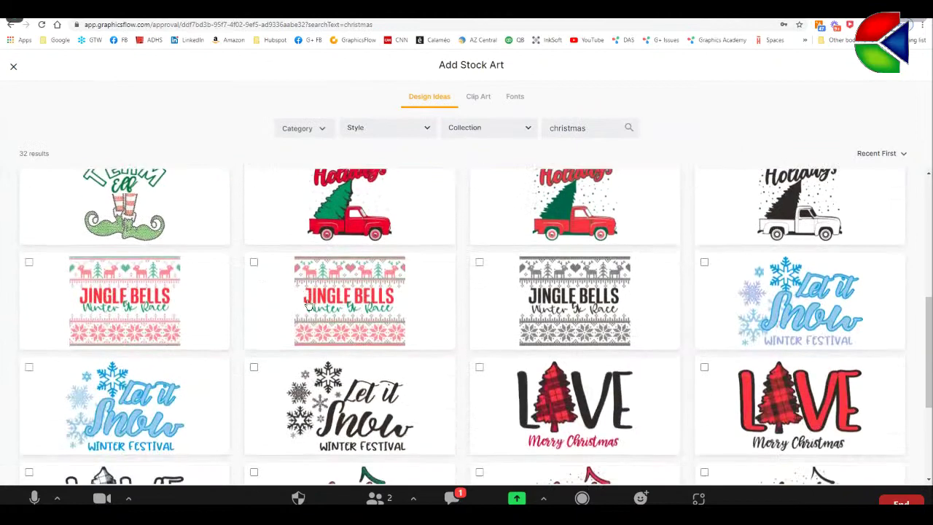
{"action": "left_click", "coordinate": [254, 262]}
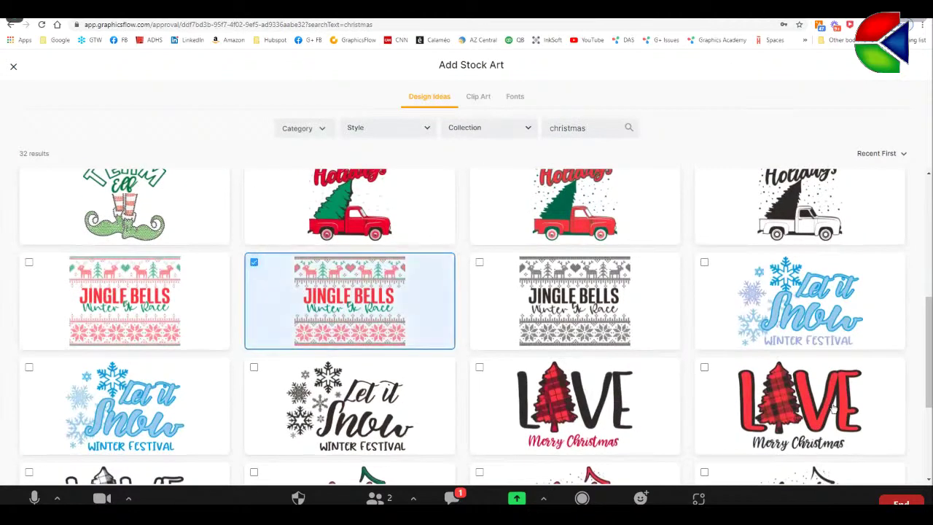
{"action": "scroll", "coordinate": [829, 403], "scroll_direction": "down", "scroll_amount": 2}
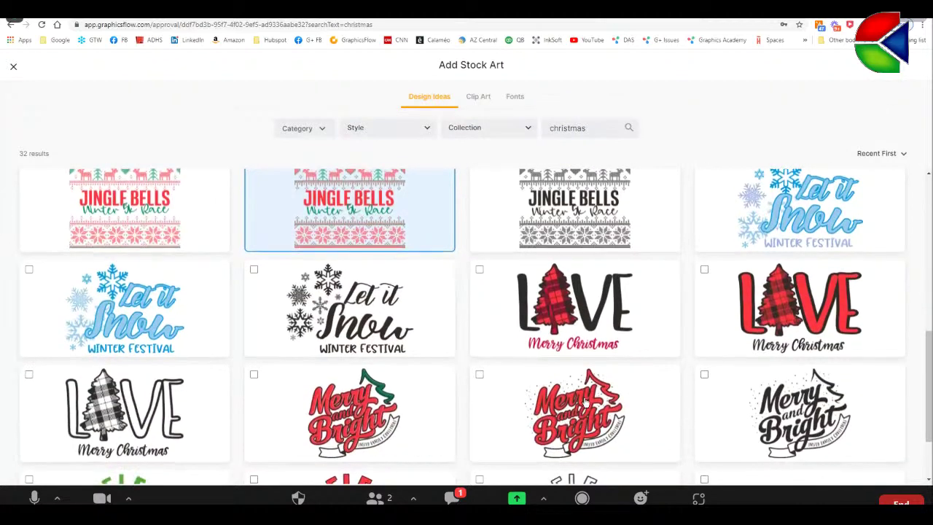
{"action": "scroll", "coordinate": [556, 397], "scroll_direction": "down", "scroll_amount": 2}
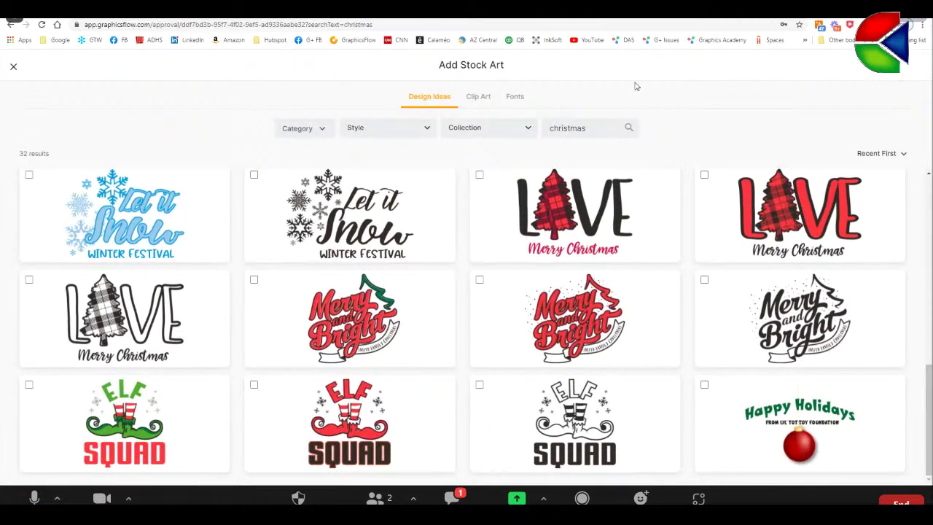
- Add the ticked designs and move the Reindeer Sleigh Rides design to the top
{"action": "left_click", "coordinate": [525, 293]}
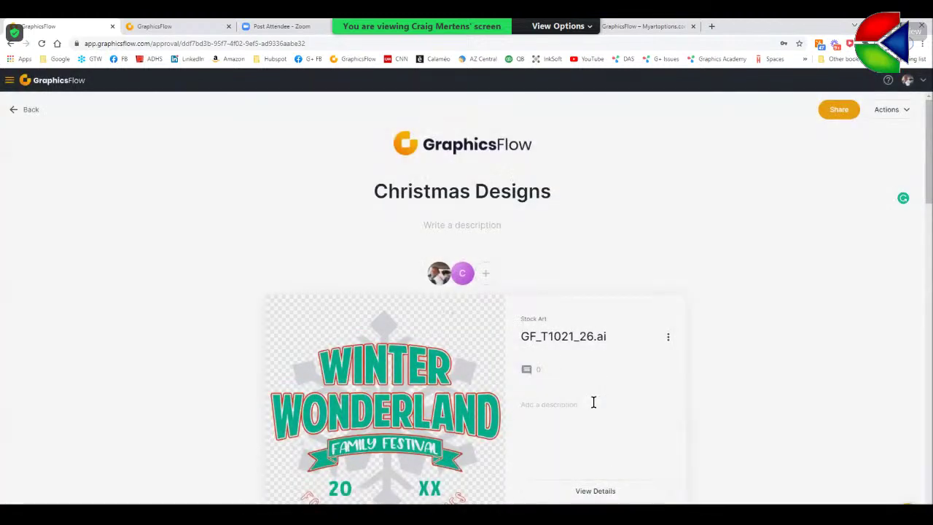
{"action": "scroll", "coordinate": [594, 399], "scroll_direction": "down", "scroll_amount": 4}
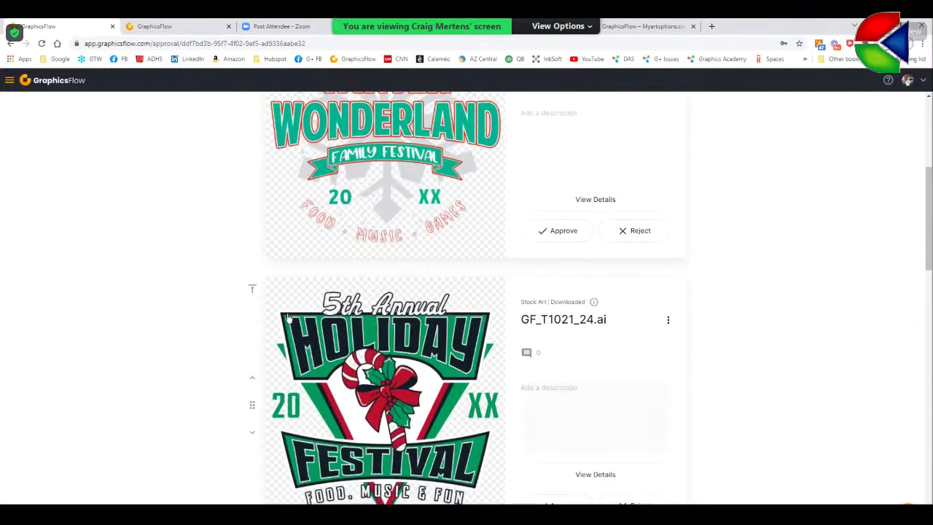
{"action": "scroll", "coordinate": [451, 406], "scroll_direction": "down", "scroll_amount": 3}
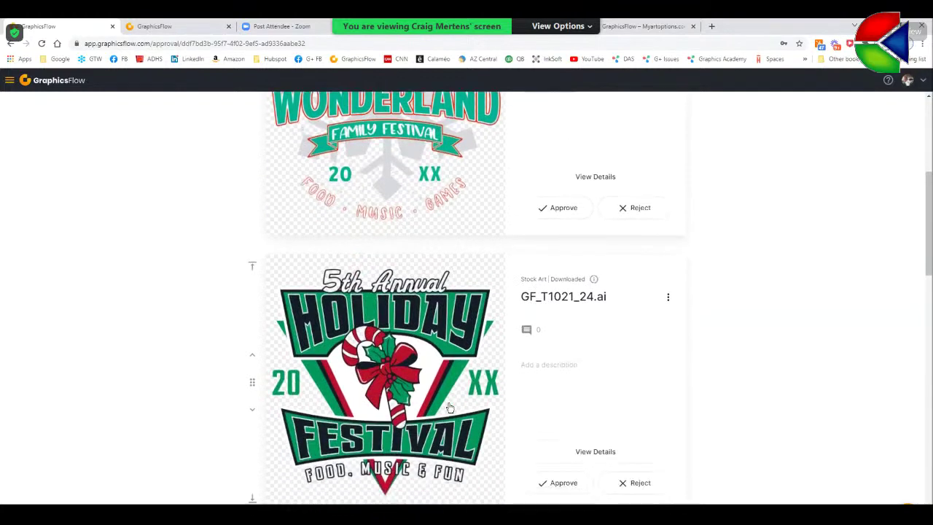
{"action": "scroll", "coordinate": [451, 407], "scroll_direction": "down", "scroll_amount": 5}
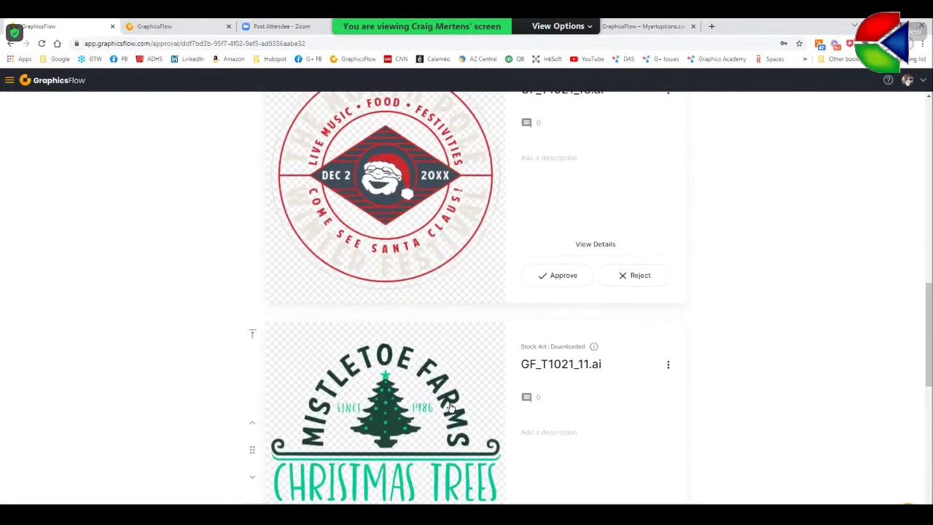
{"action": "scroll", "coordinate": [449, 408], "scroll_direction": "down", "scroll_amount": 2}
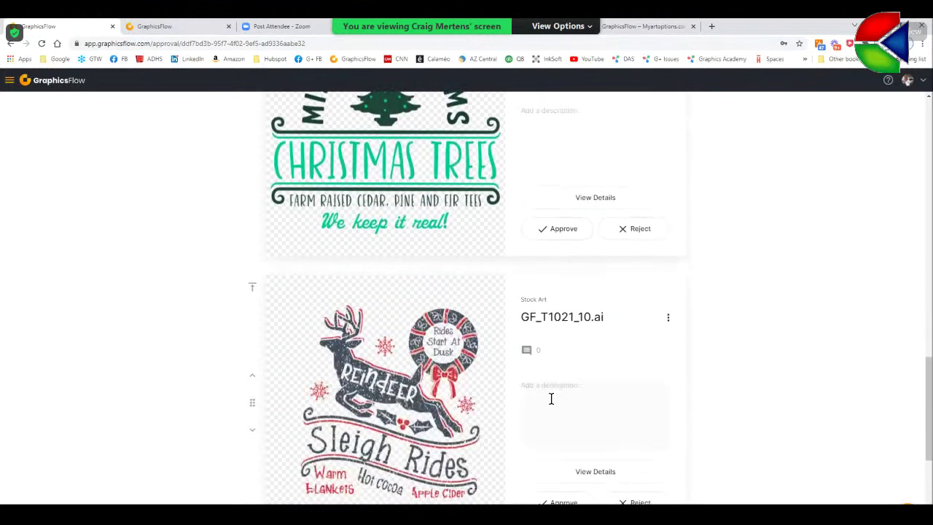
{"action": "scroll", "coordinate": [551, 398], "scroll_direction": "down", "scroll_amount": 1}
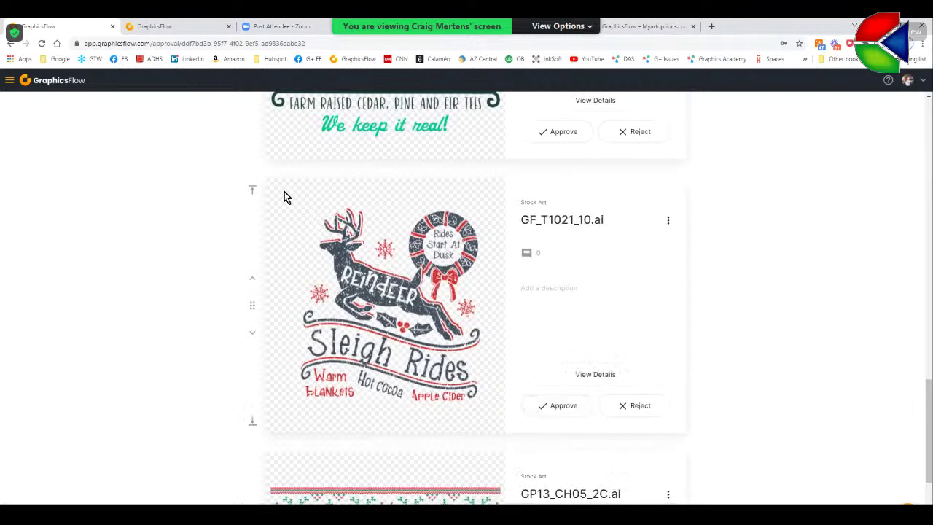
{"action": "left_click", "coordinate": [252, 190]}
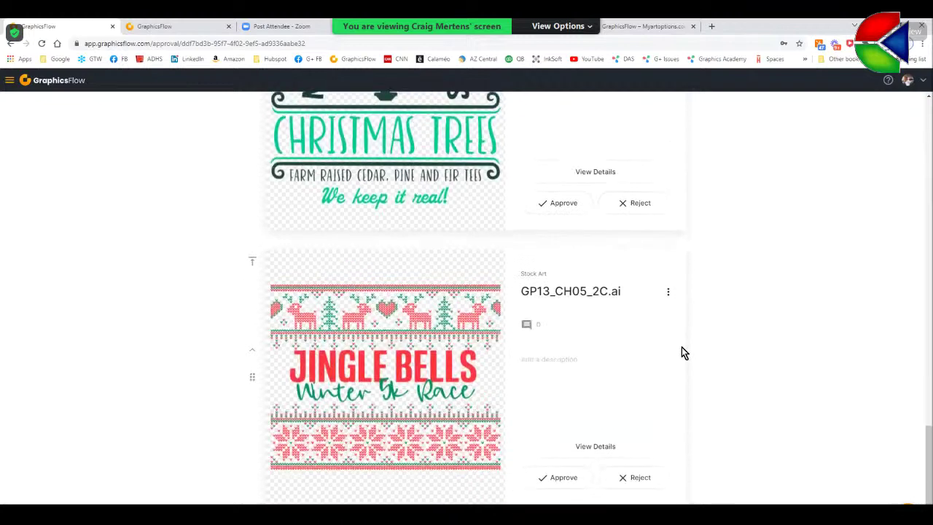
{"action": "scroll", "coordinate": [684, 353], "scroll_direction": "up", "scroll_amount": 15}
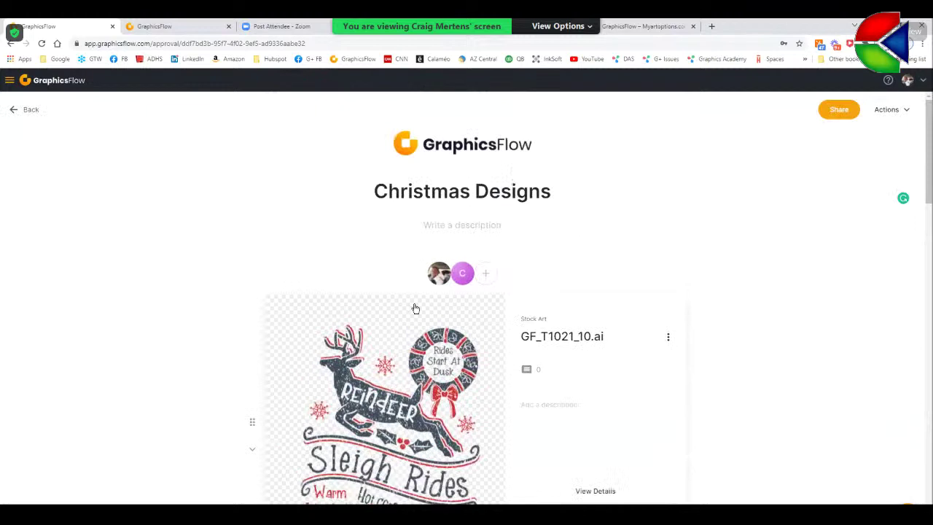
- Set the Sleigh Rides preview background colour to white, then go back to Christmas Designs
{"action": "left_click", "coordinate": [413, 308]}
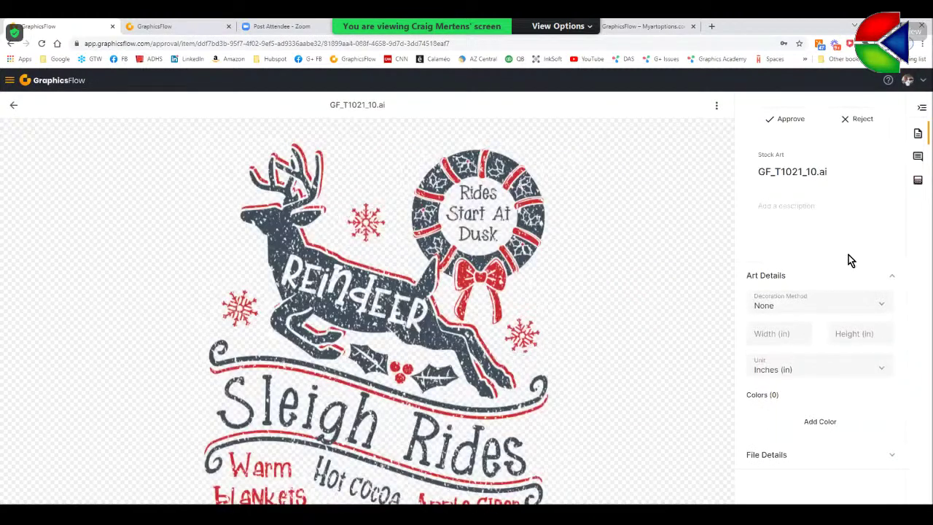
{"action": "left_click", "coordinate": [917, 181]}
{"action": "left_click", "coordinate": [883, 130]}
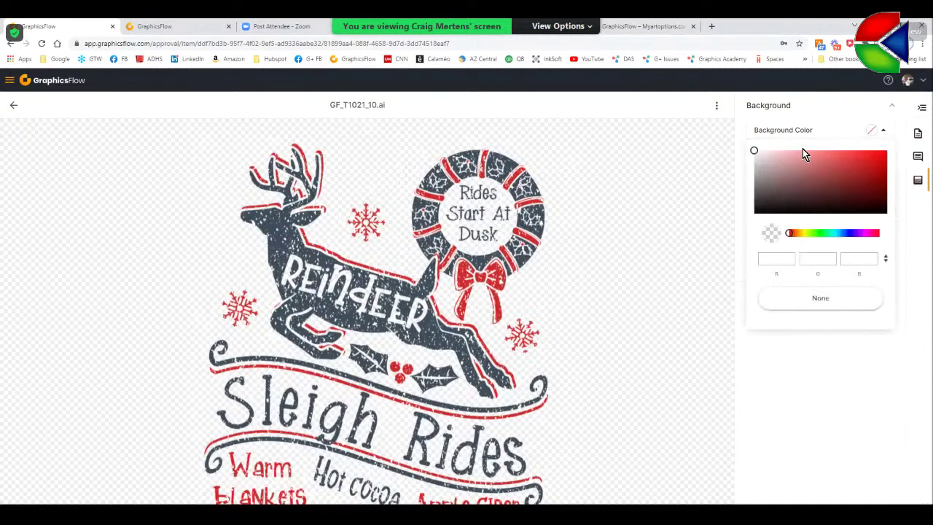
{"action": "left_click", "coordinate": [756, 151]}
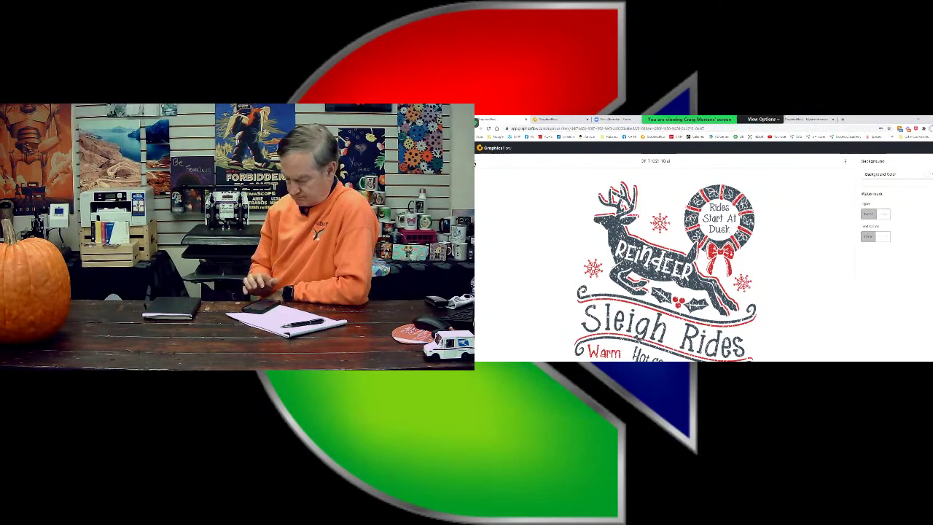
{"action": "left_click", "coordinate": [478, 163]}
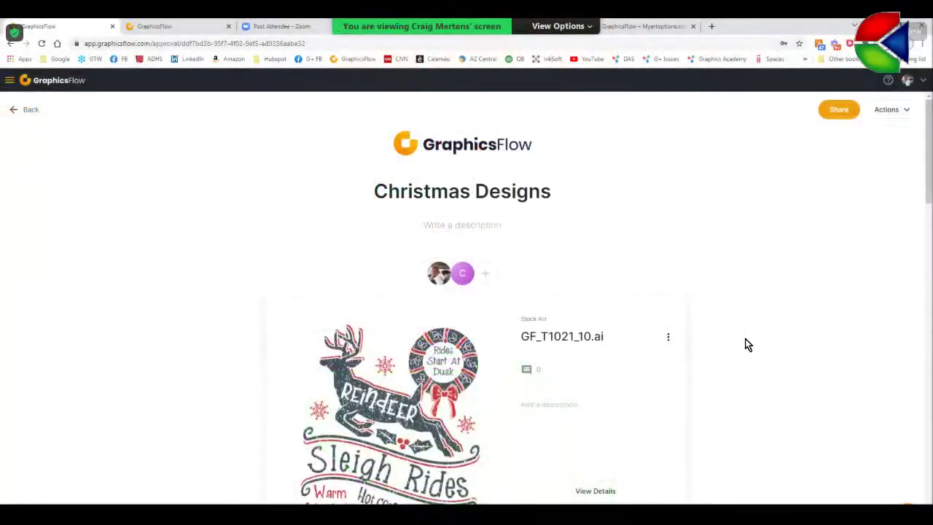
{"action": "scroll", "coordinate": [746, 339], "scroll_direction": "down", "scroll_amount": 4}
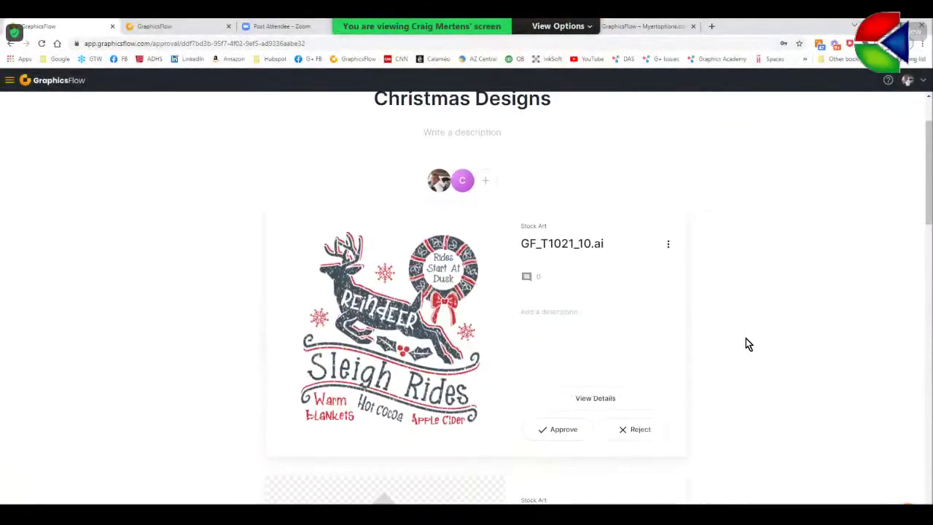
{"action": "scroll", "coordinate": [678, 338], "scroll_direction": "up", "scroll_amount": 3}
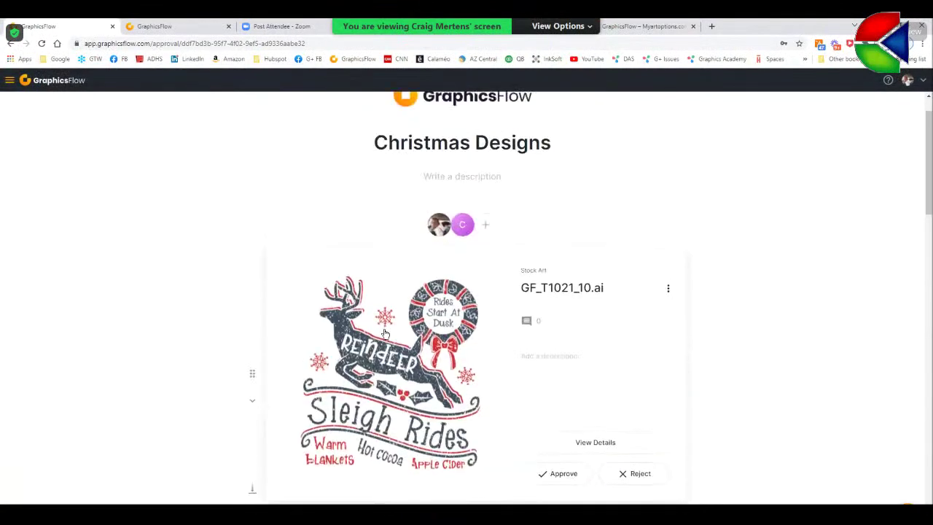
- Comment 'Love this one, can you put Faith Community Church Choir…' on the Sleigh Rides design
{"action": "left_click", "coordinate": [530, 325]}
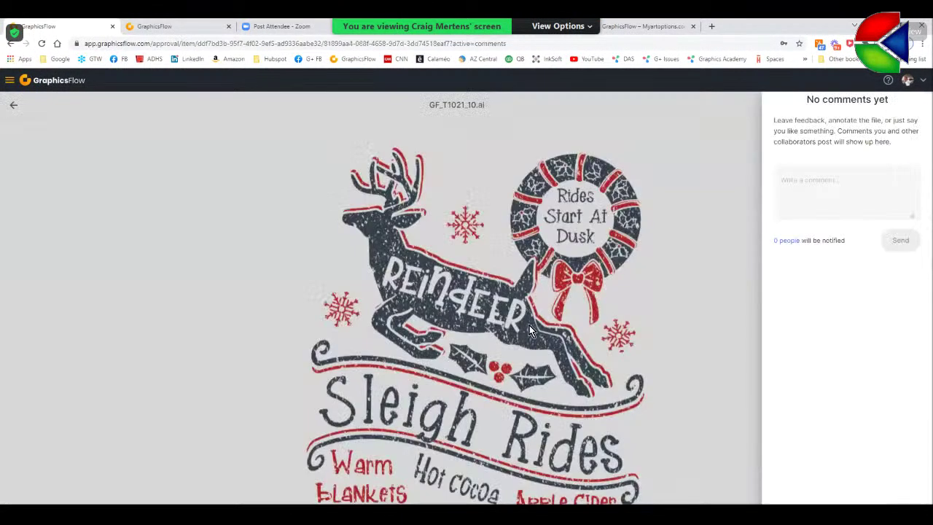
{"action": "left_click", "coordinate": [762, 180]}
{"action": "type", "text": "L"}
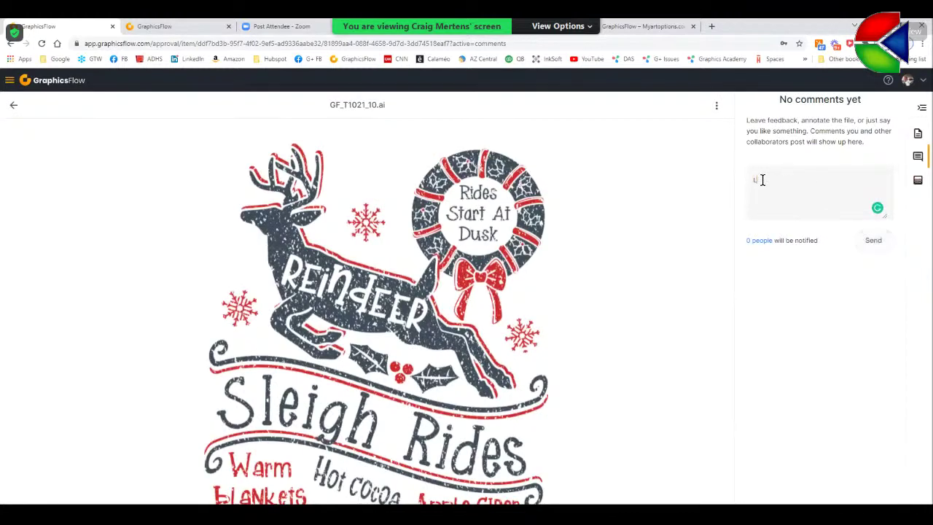
{"action": "type", "text": "ove this one, can you"}
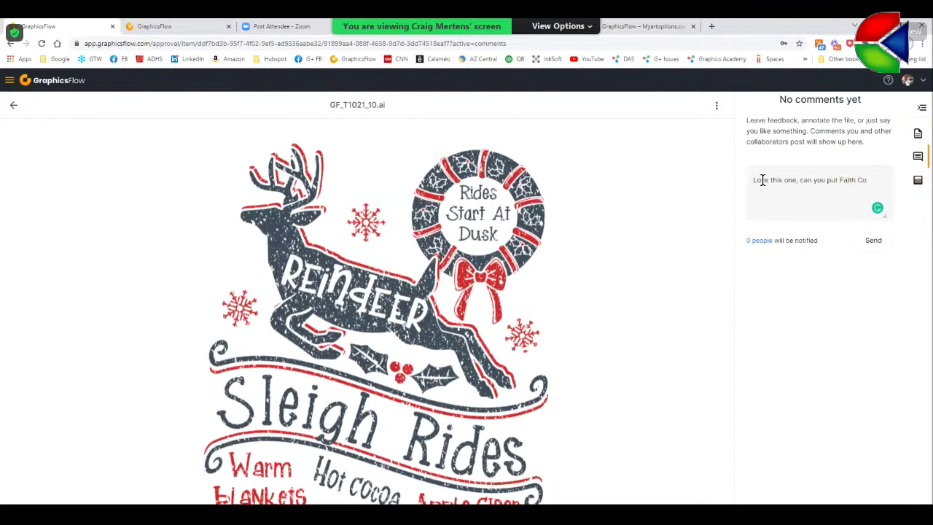
{"action": "type", "text": "put Faith Community Church Choir with a photo of the"}
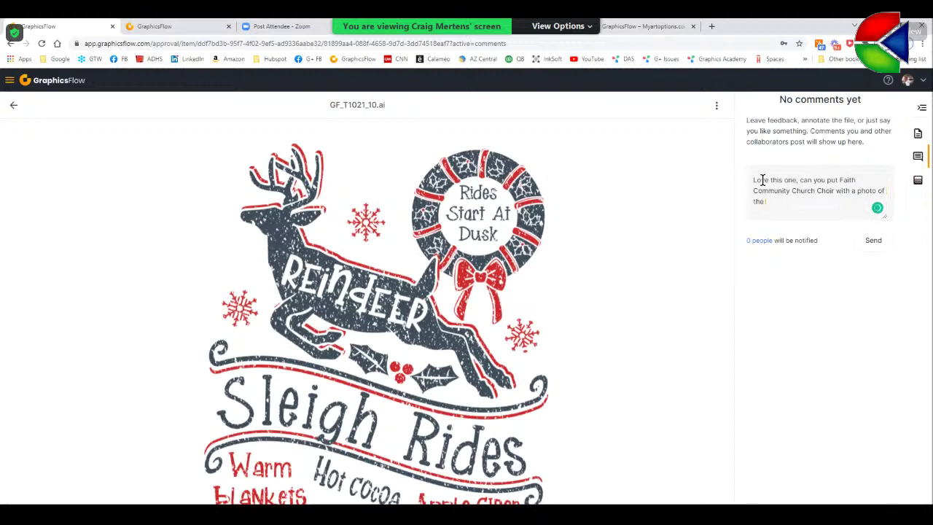
{"action": "type", "text": "curch"}
{"action": "left_click", "coordinate": [874, 240]}
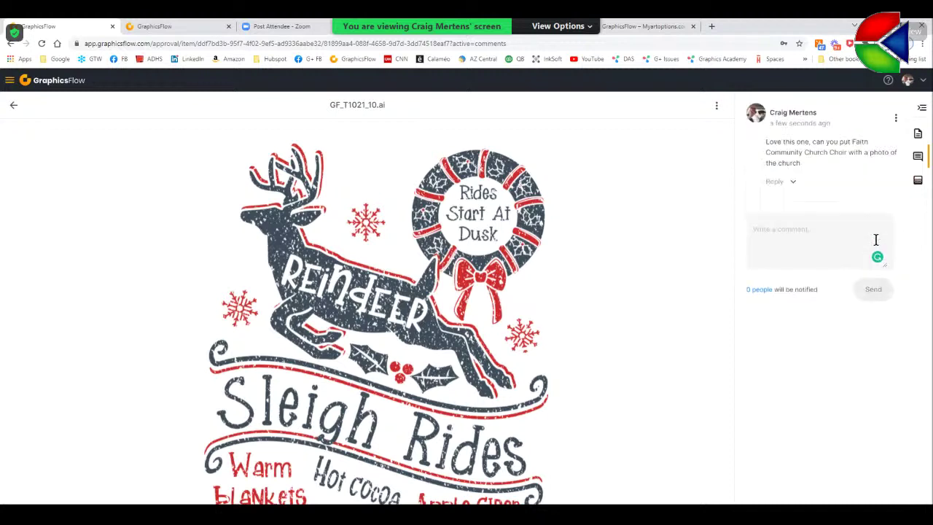
- Post the reply 'Sure, as soon as I get home' and return to the collection
{"action": "left_click", "coordinate": [782, 229]}
{"action": "type", "text": "Sure, as"}
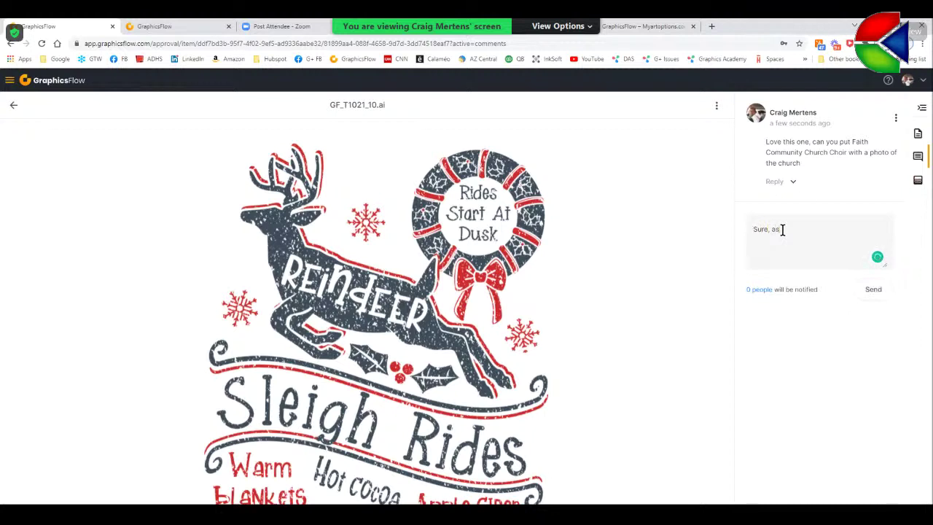
{"action": "type", "text": " soon as I get home"}
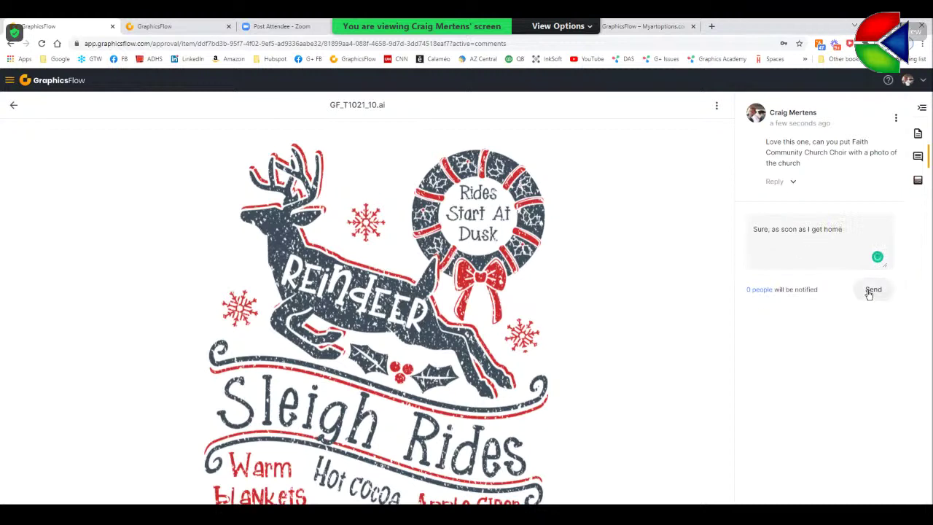
{"action": "left_click", "coordinate": [872, 290]}
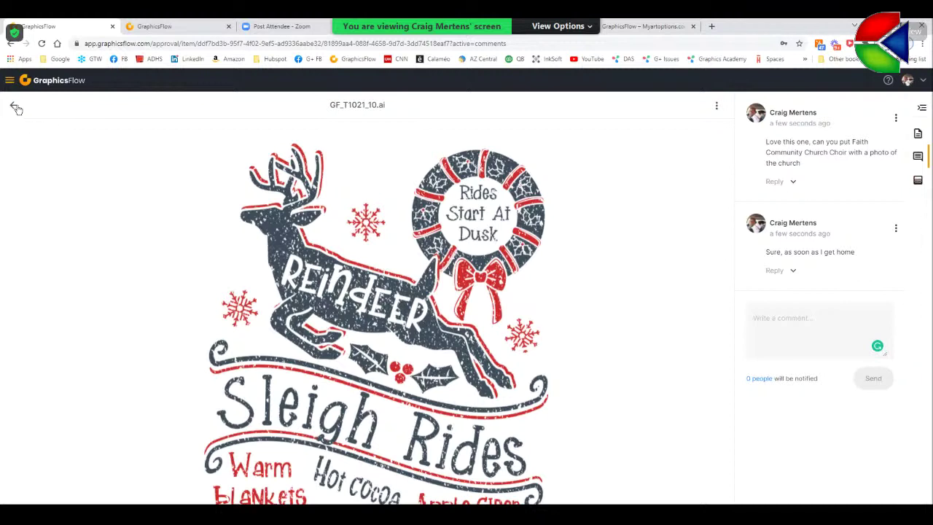
{"action": "left_click", "coordinate": [15, 108]}
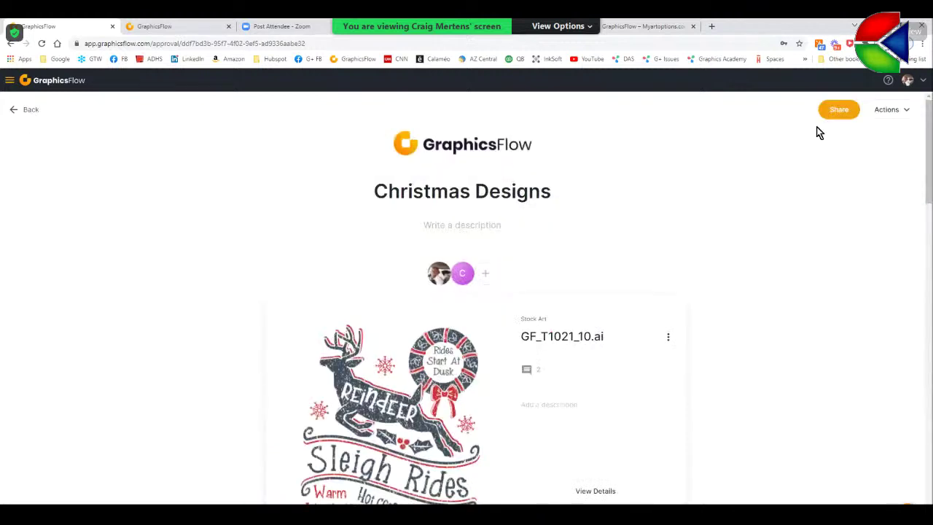
- Download the Sleigh Rides design file and switch to it open in CorelDRAW
{"action": "left_click", "coordinate": [669, 340]}
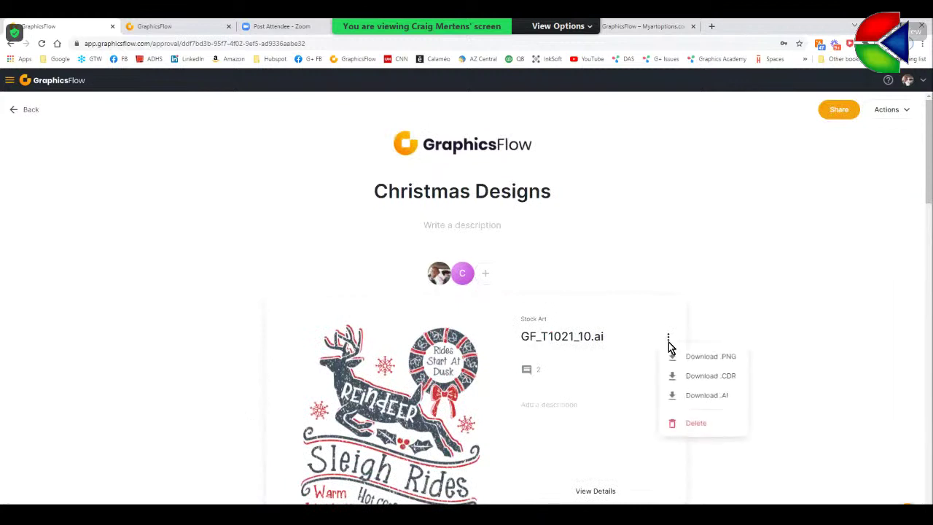
{"action": "left_click", "coordinate": [695, 379]}
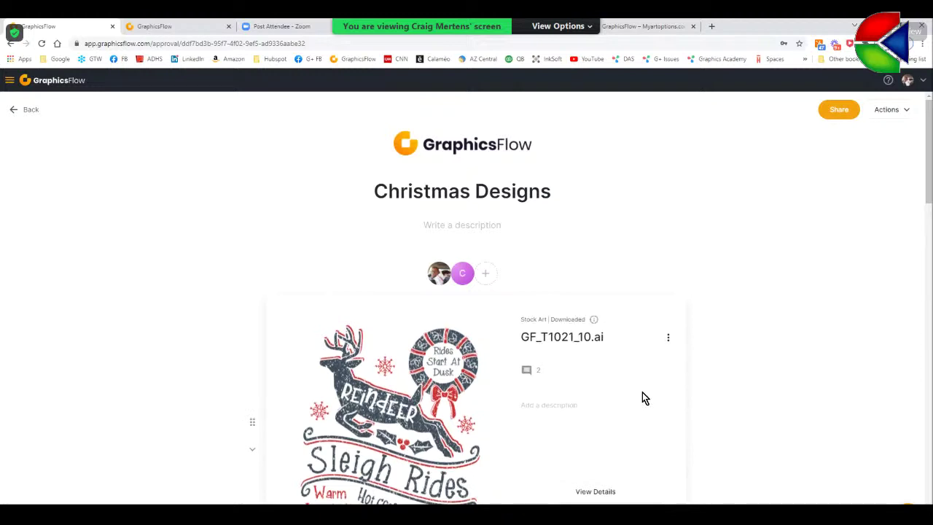
{"action": "key", "text": "alt+Tab"}
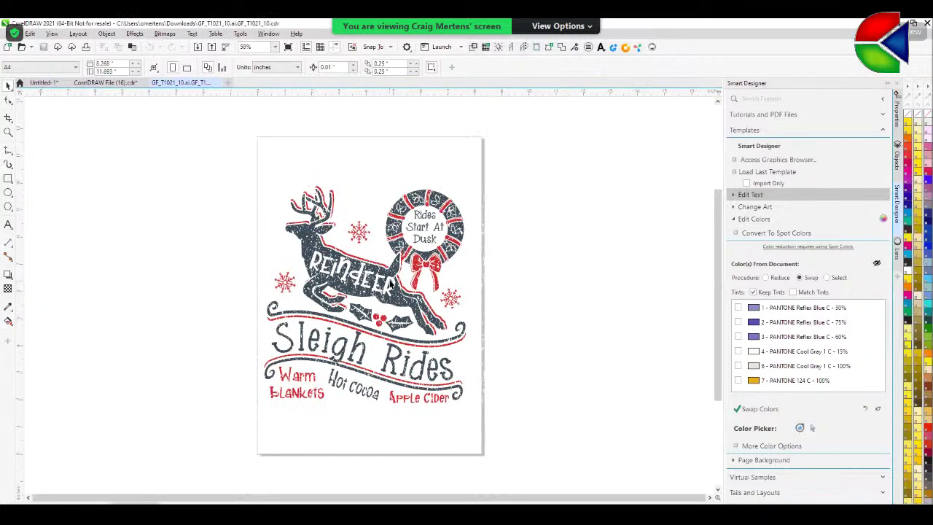
- Move the Sleigh Rides artwork to the left side of the page
{"action": "left_click", "coordinate": [394, 286]}
{"action": "left_click_drag", "start_coordinate": [401, 306], "coordinate": [245, 295]}
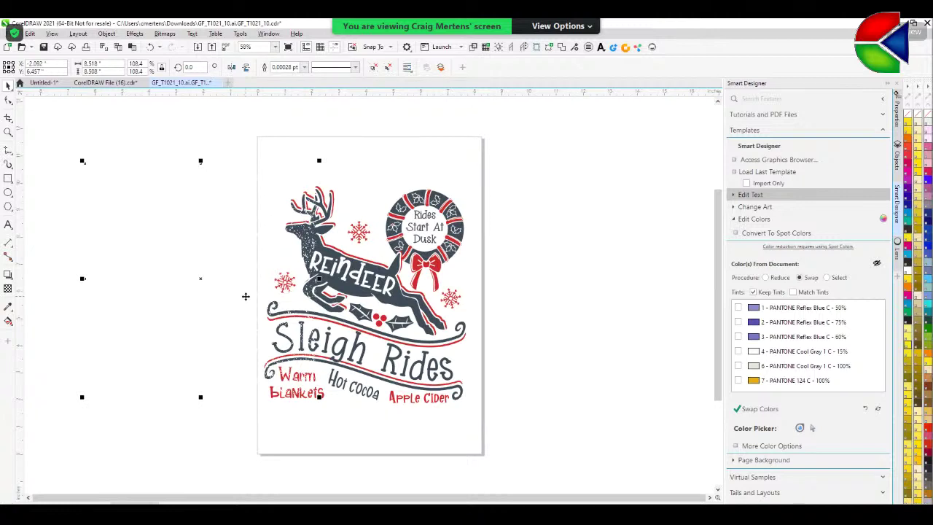
{"action": "left_click", "coordinate": [257, 307]}
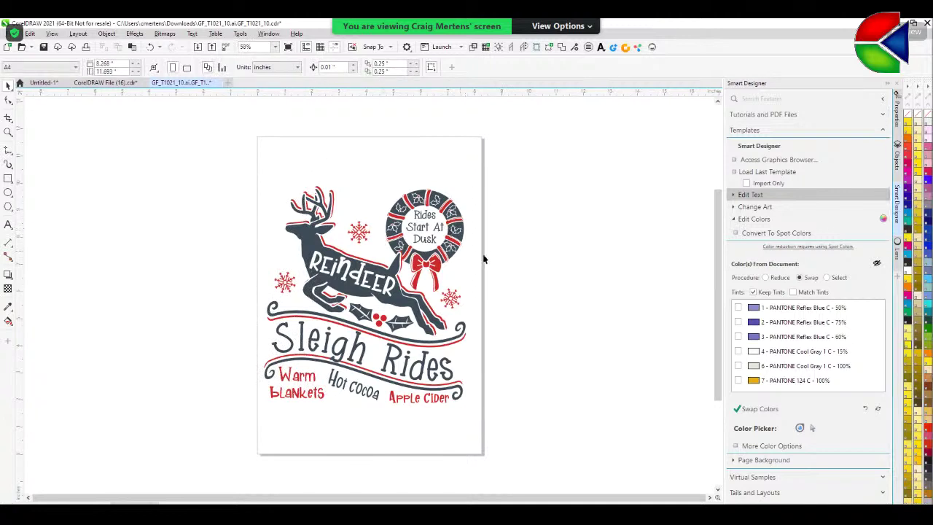
- In Edit Text, change REINDEER to FAITH and Sleigh Rides to COMMUNITY CHURCUH
{"action": "left_click", "coordinate": [733, 198]}
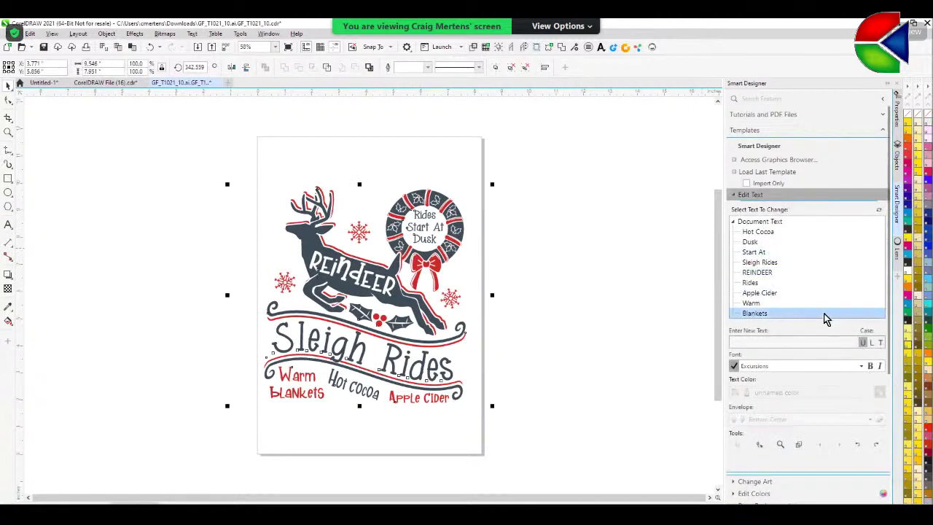
{"action": "left_click", "coordinate": [753, 274]}
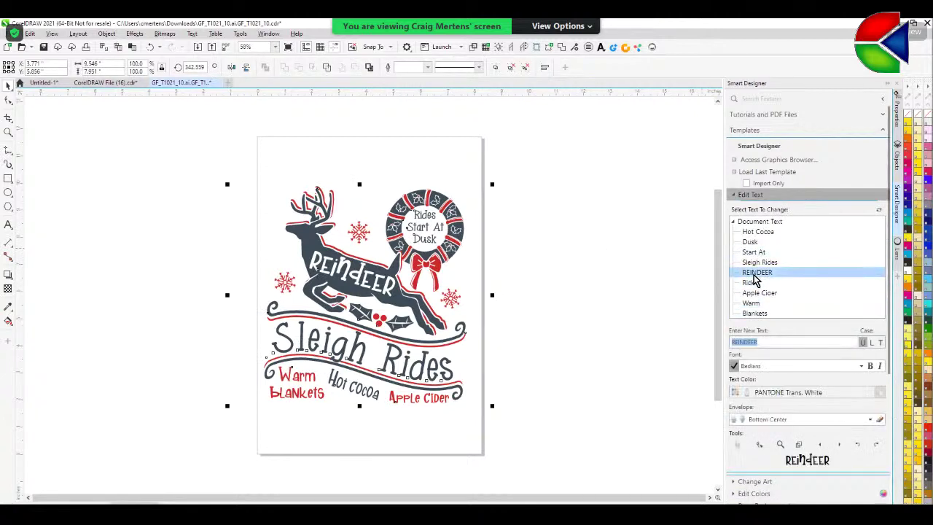
{"action": "type", "text": "FAITH"}
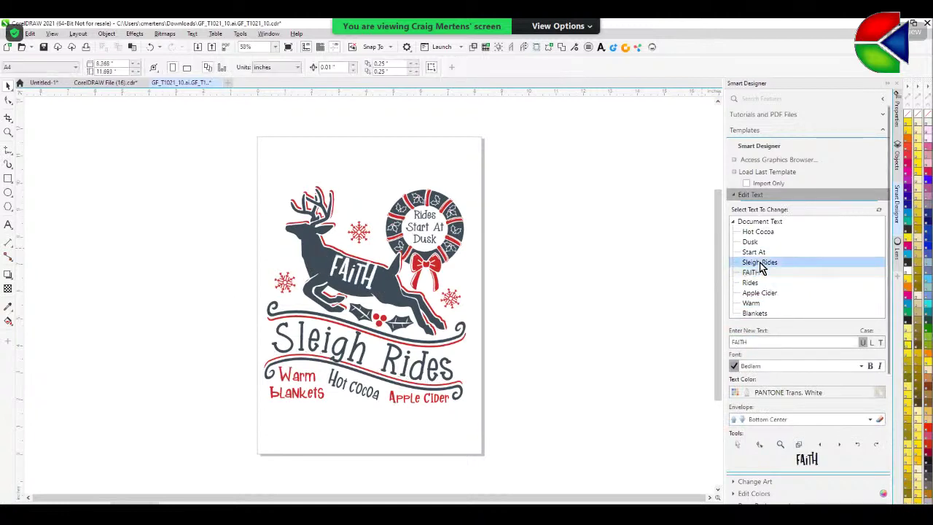
{"action": "left_click", "coordinate": [760, 264]}
{"action": "type", "text": "COMM"}
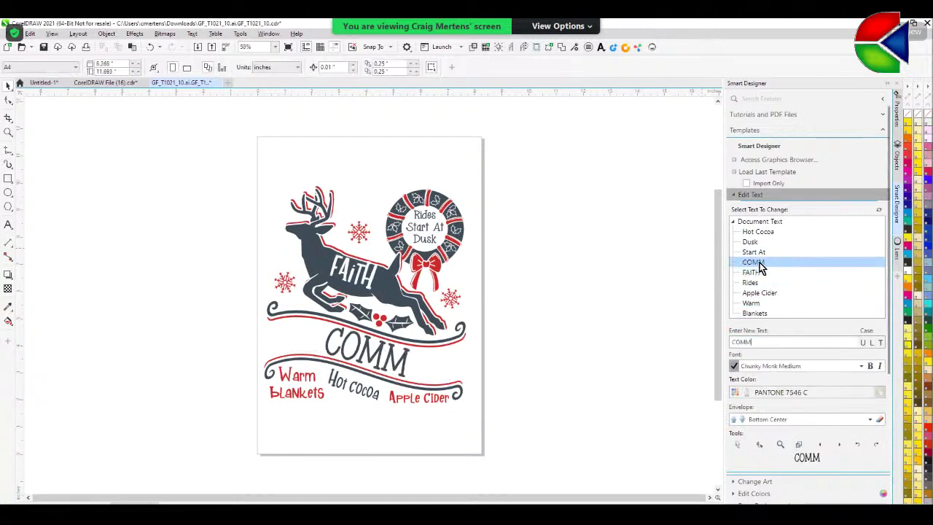
{"action": "type", "text": "UNITY CH"}
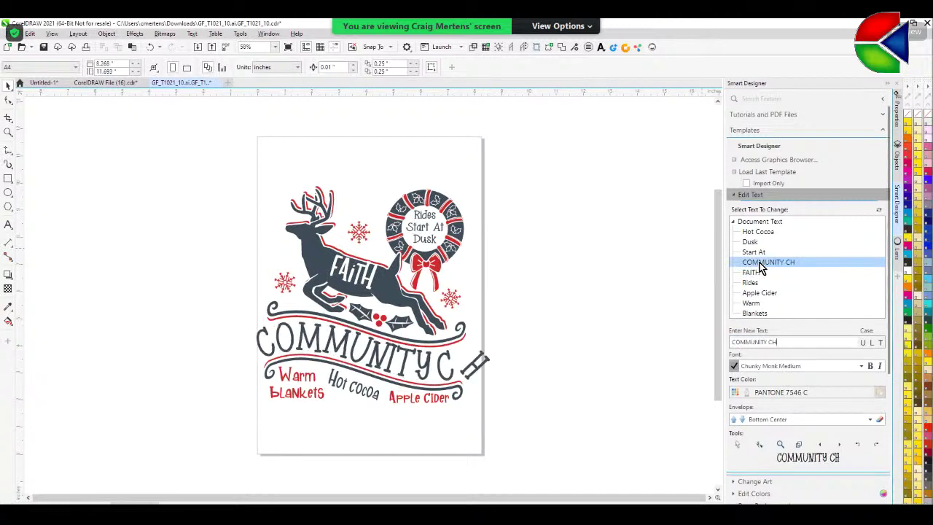
{"action": "type", "text": "URCUH"}
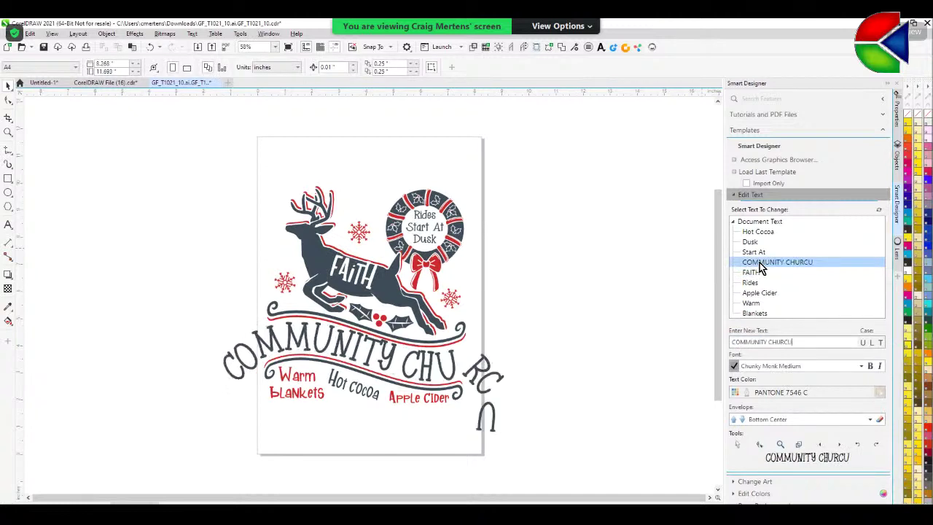
- Select all of the COMMUNITY CHURCUH headline text directly on the page
{"action": "left_click", "coordinate": [8, 225]}
{"action": "left_click", "coordinate": [233, 380]}
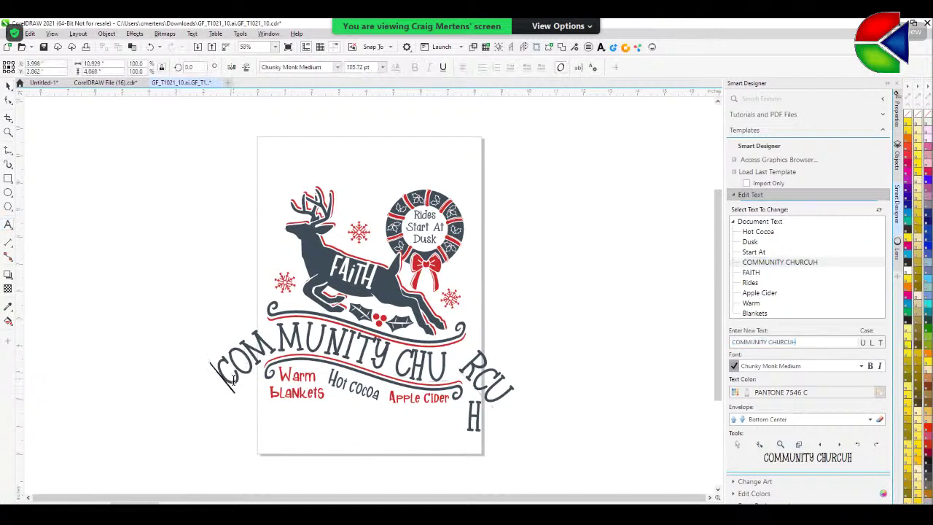
{"action": "key", "text": "ctrl+a"}
- Set the headline font size to 60 pt
{"action": "left_click", "coordinate": [383, 68]}
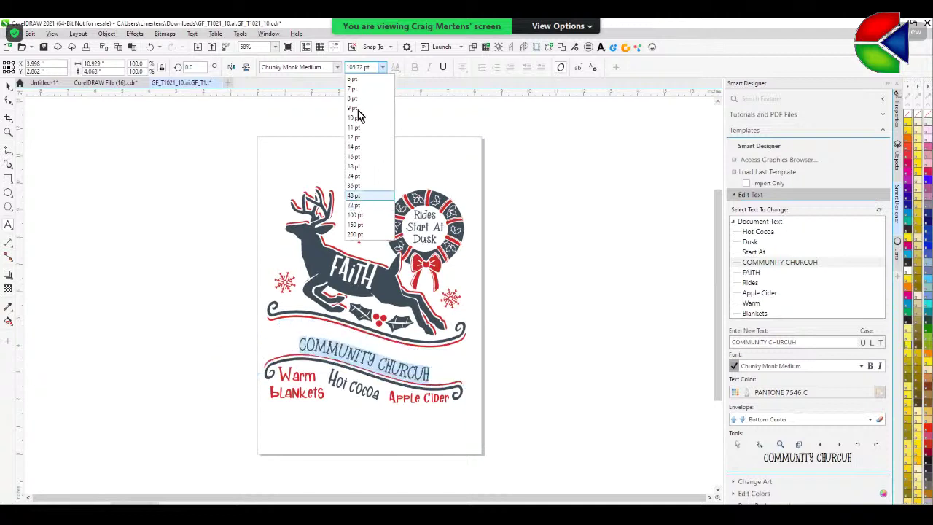
{"action": "left_click_drag", "start_coordinate": [371, 66], "coordinate": [337, 67]}
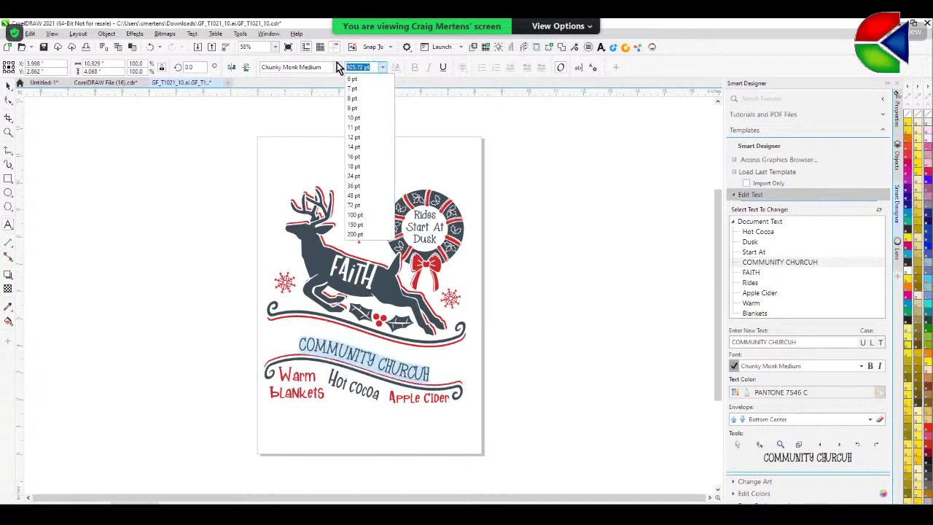
{"action": "type", "text": "60"}
{"action": "key", "text": "Return"}
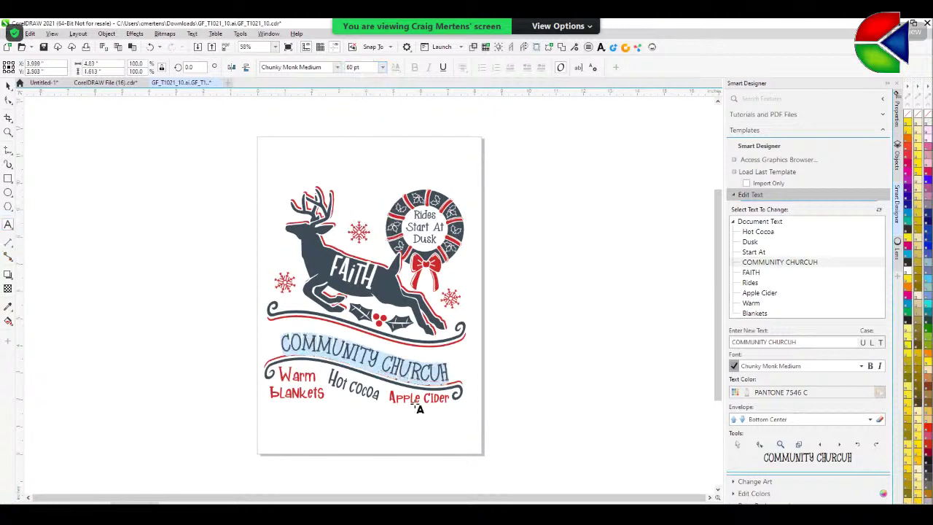
- Delete the extra U so the headline reads COMMUNITY CHURCH
{"action": "right_click", "coordinate": [416, 377]}
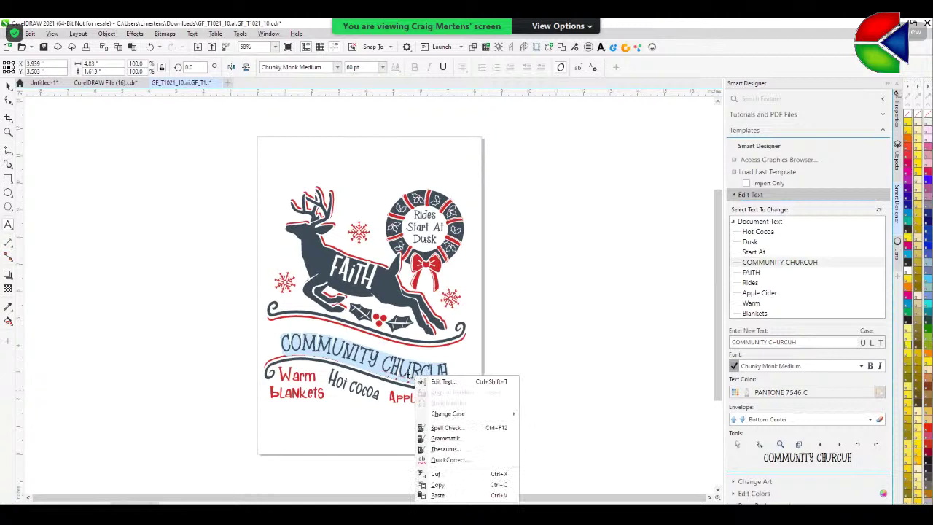
{"action": "left_click", "coordinate": [409, 374]}
{"action": "left_click", "coordinate": [438, 373]}
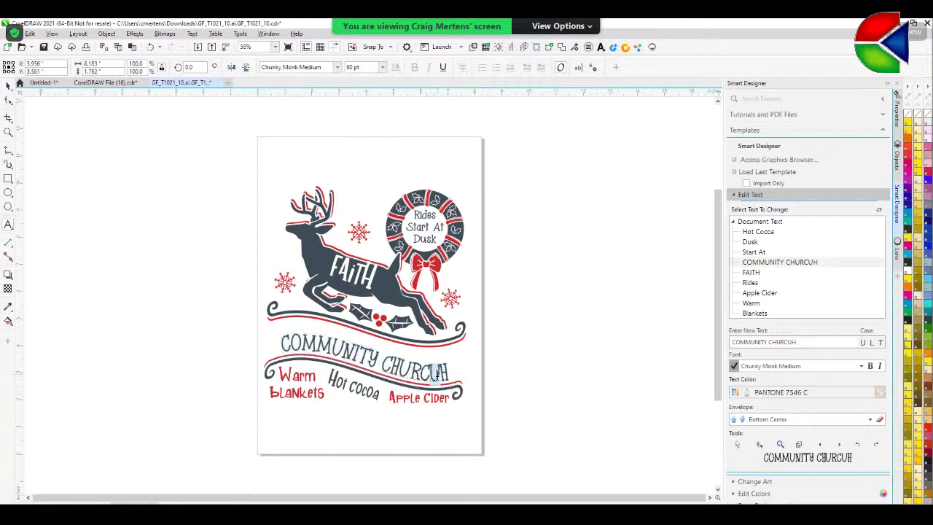
{"action": "key", "text": "BackSpace"}
{"action": "key", "text": "Escape"}
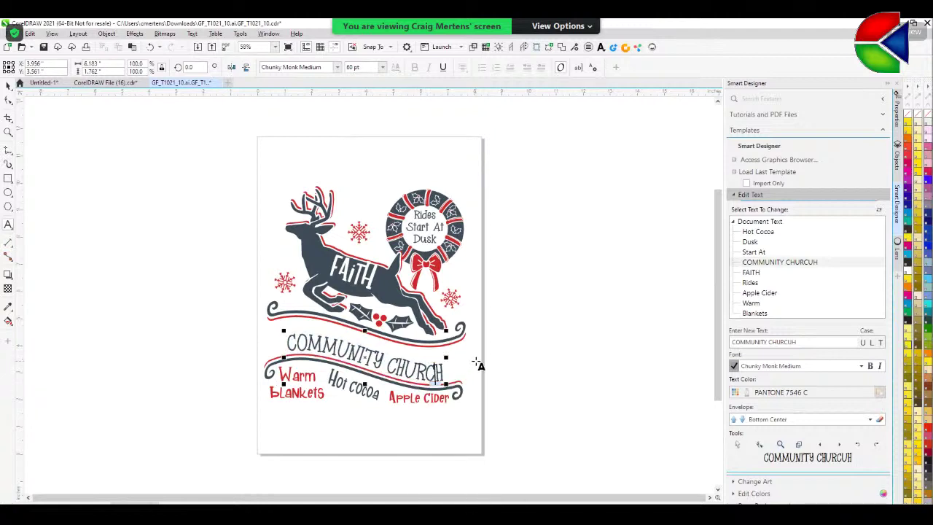
- Move the COMMUNITY CHURCH headline up onto the banner curve
{"action": "left_click", "coordinate": [8, 86]}
{"action": "left_click", "coordinate": [37, 95]}
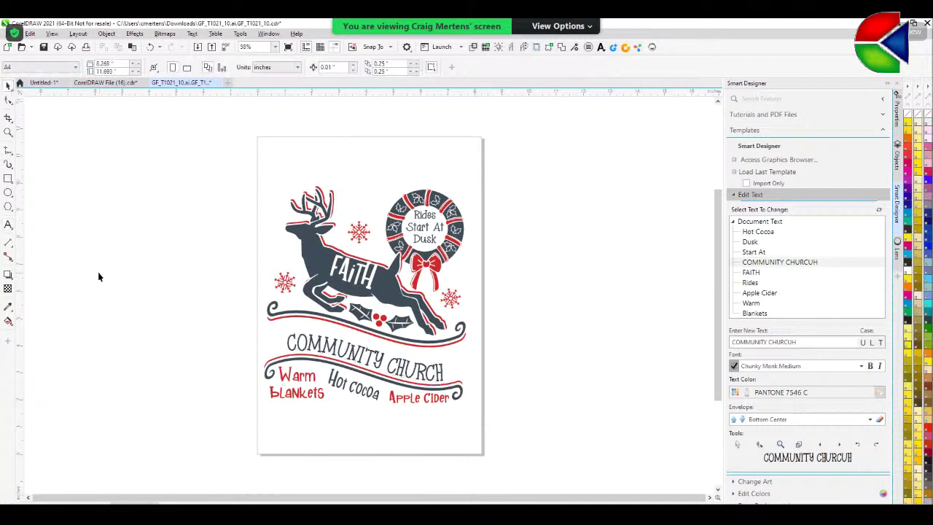
{"action": "left_click", "coordinate": [318, 347]}
{"action": "left_click_drag", "start_coordinate": [318, 347], "coordinate": [321, 337]}
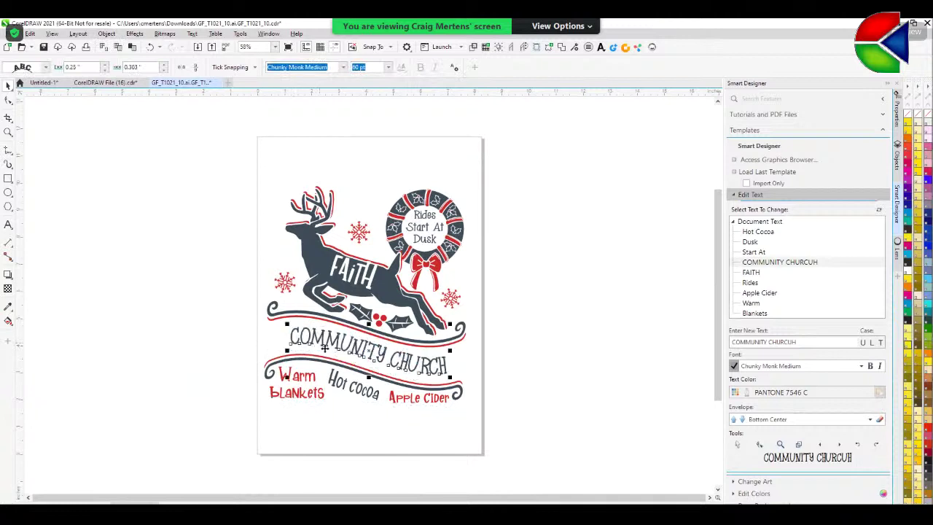
{"action": "left_click", "coordinate": [587, 361]}
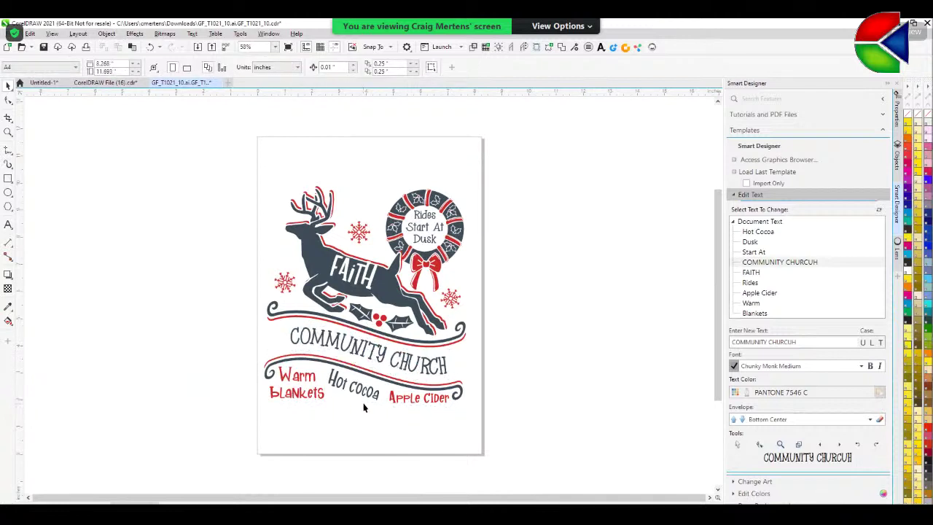
- Replace Apple Cider with Choir and nudge the Hot Cocoa and FAITH texts
{"action": "left_click", "coordinate": [753, 294]}
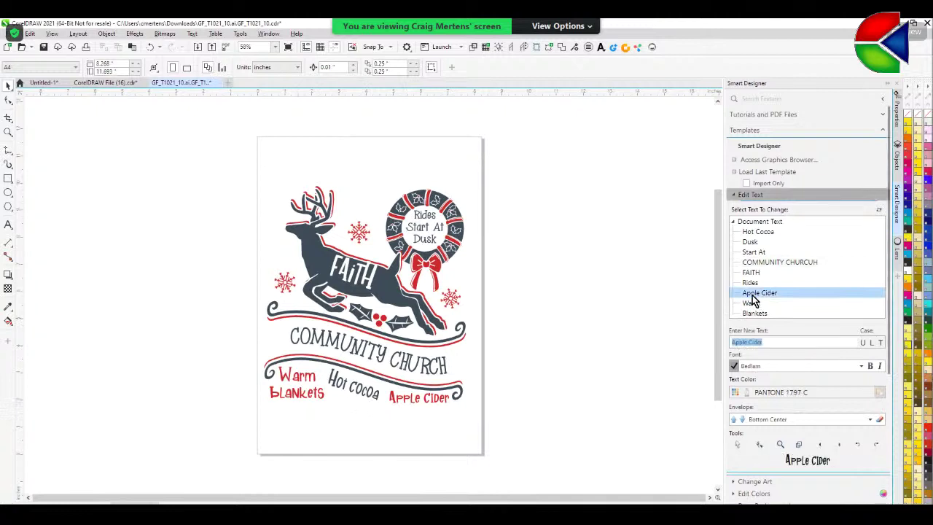
{"action": "type", "text": "Choir"}
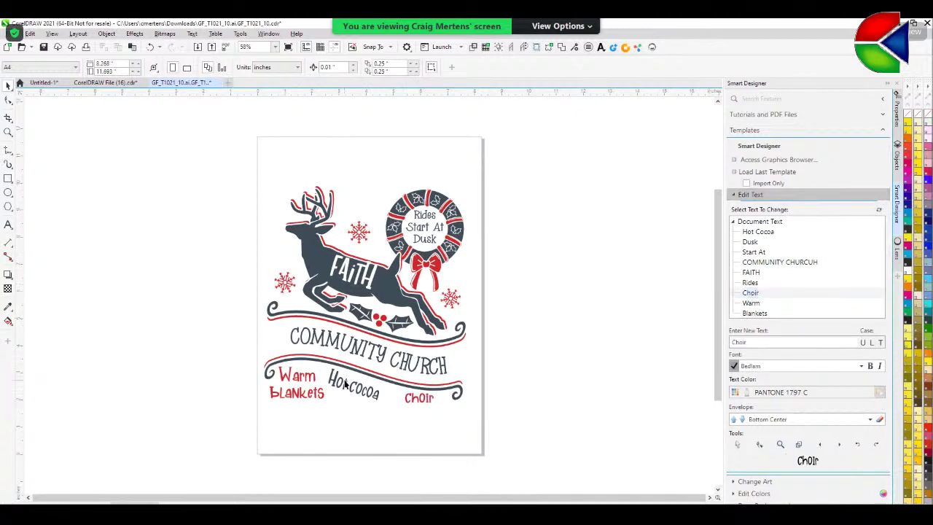
{"action": "left_click_drag", "start_coordinate": [345, 384], "coordinate": [354, 387]}
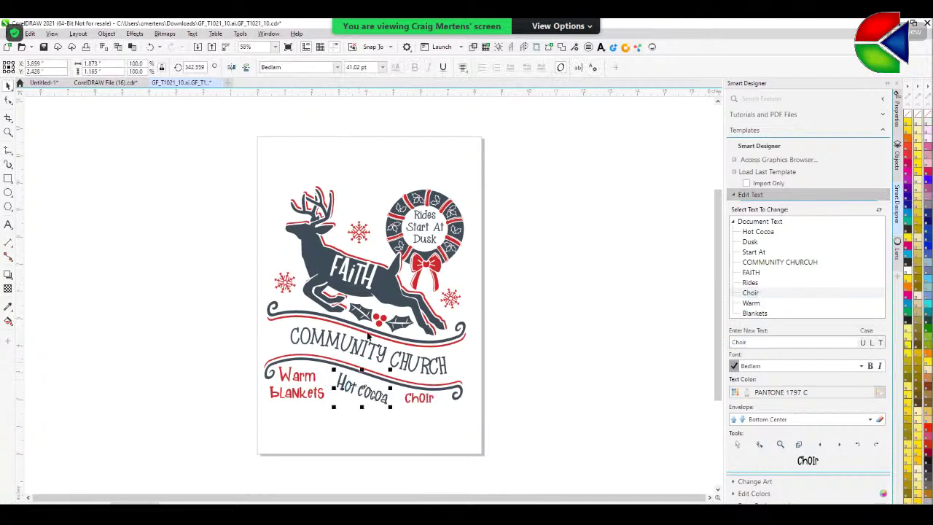
{"action": "left_click_drag", "start_coordinate": [355, 278], "coordinate": [358, 282]}
- Copy the sunset church photo from a Google 'church image' search, then return to CorelDRAW
{"action": "key", "text": "alt+Tab"}
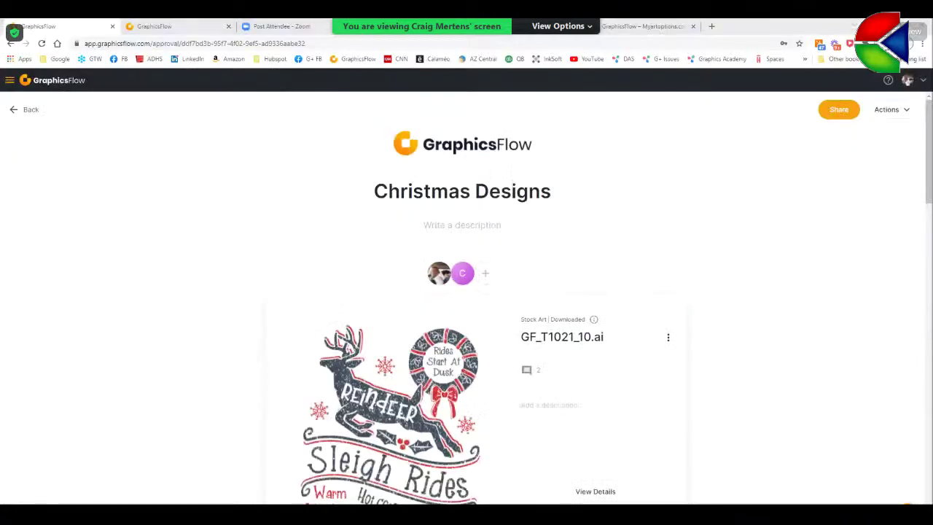
{"action": "left_click", "coordinate": [713, 27]}
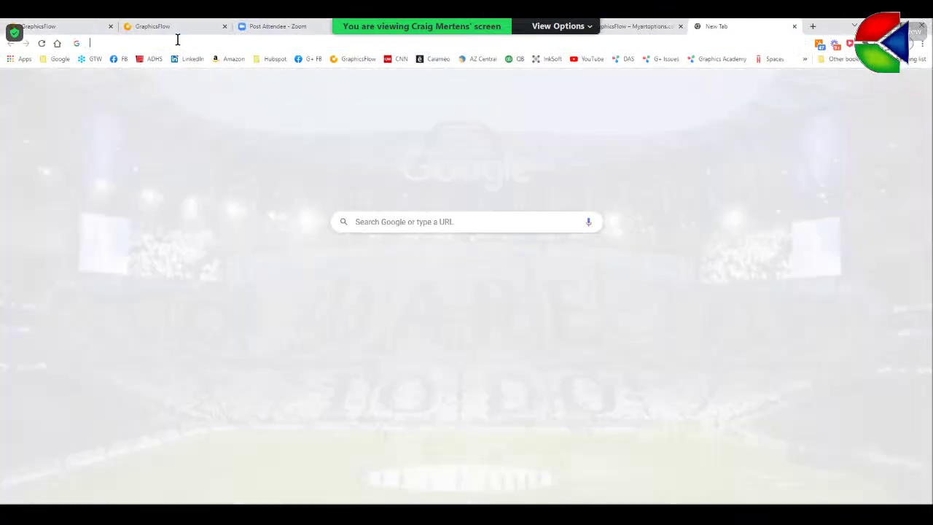
{"action": "type", "text": "church image"}
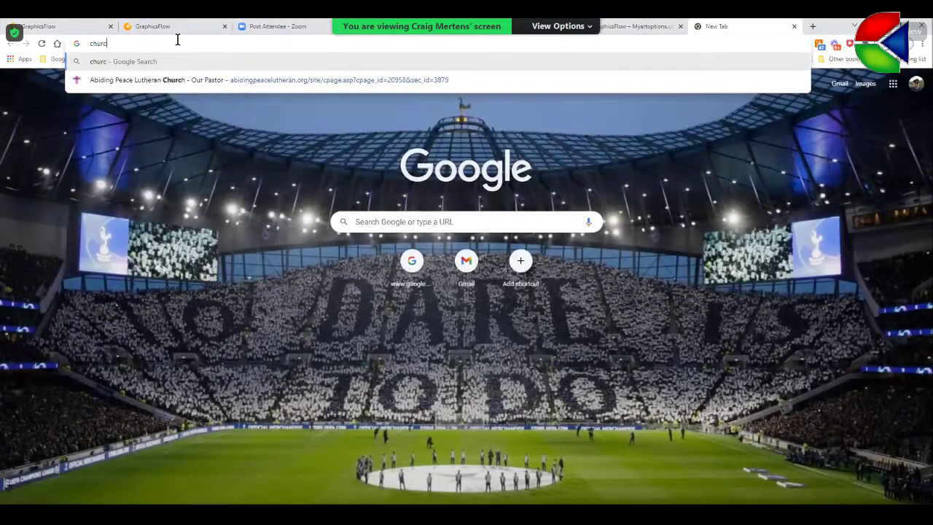
{"action": "key", "text": "Return"}
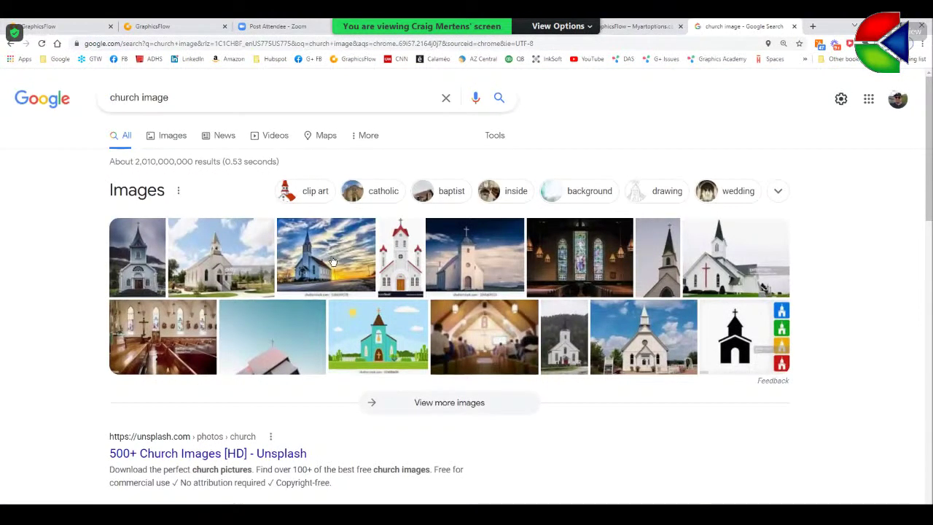
{"action": "left_click", "coordinate": [331, 260]}
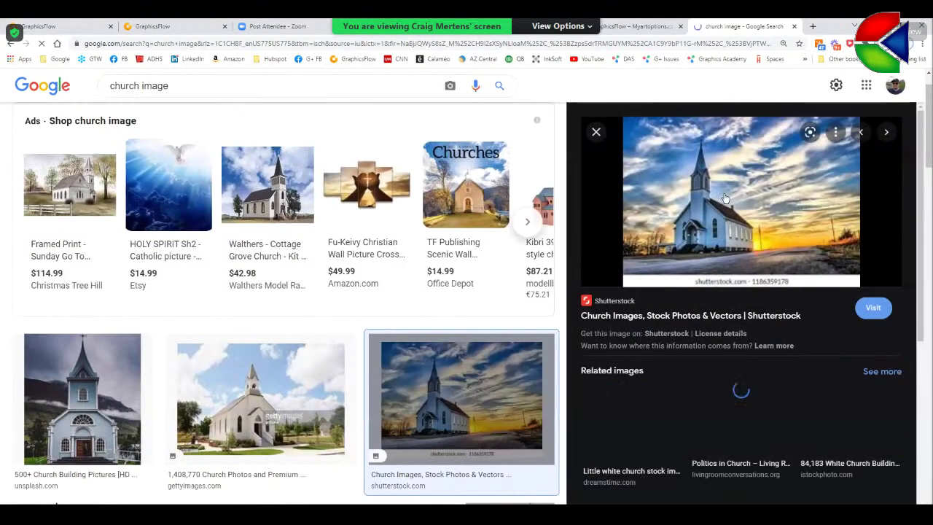
{"action": "right_click", "coordinate": [726, 197]}
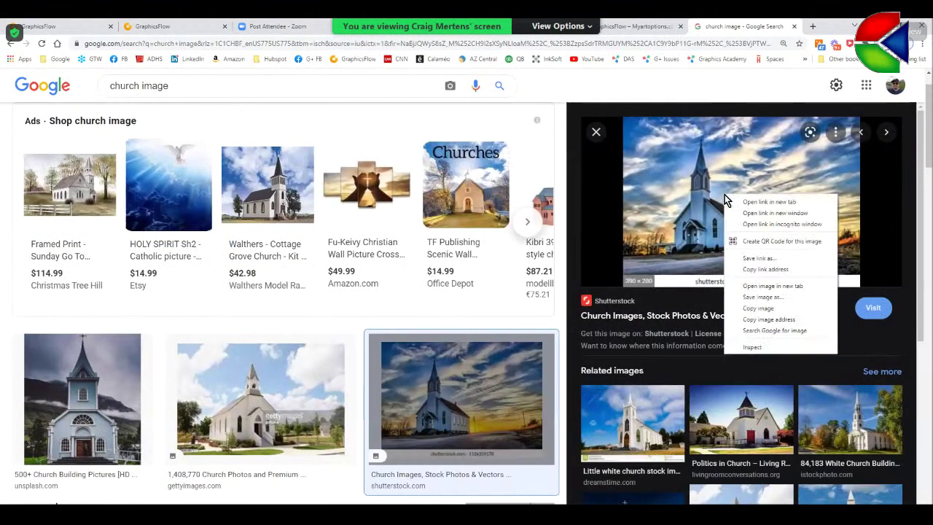
{"action": "left_click", "coordinate": [760, 309]}
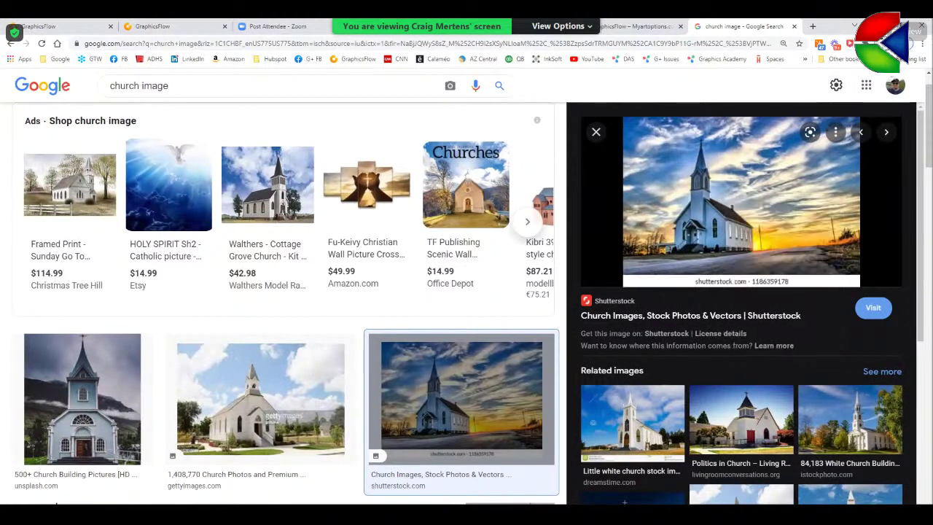
{"action": "key", "text": "alt+Tab"}
{"action": "right_click", "coordinate": [115, 146]}
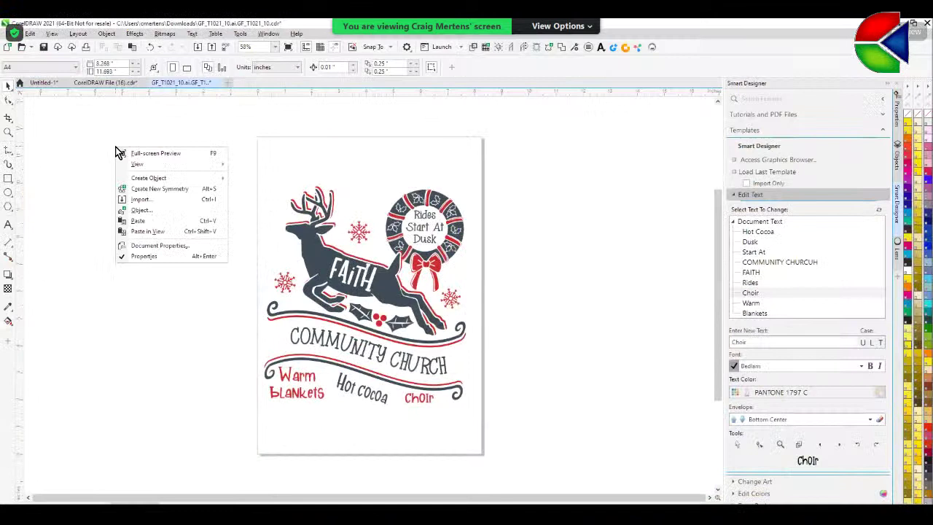
- Paste the church photo beside the page and delete the Start At, Rides and Dusk texts
{"action": "left_click", "coordinate": [138, 220]}
{"action": "left_click_drag", "start_coordinate": [358, 302], "coordinate": [579, 231]}
{"action": "left_click", "coordinate": [420, 229]}
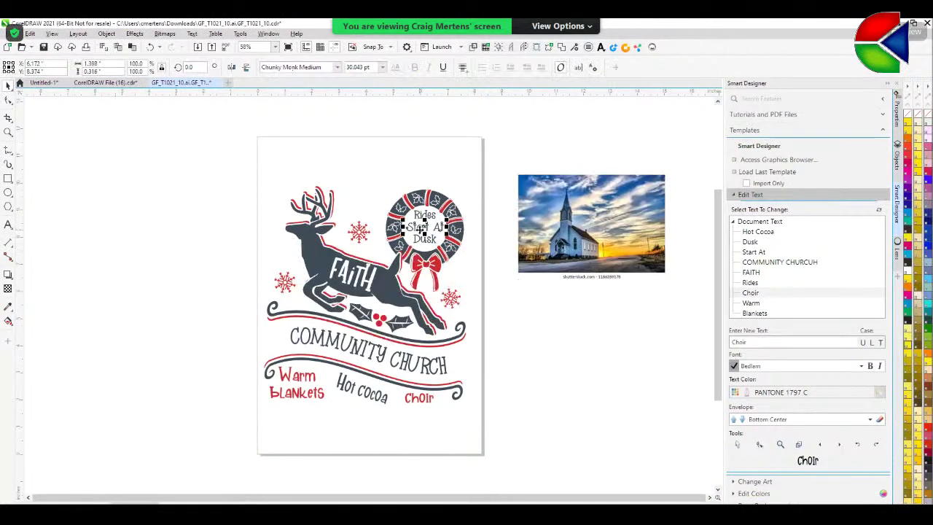
{"action": "key", "text": "Delete"}
{"action": "left_click", "coordinate": [425, 215]}
{"action": "key", "text": "Delete"}
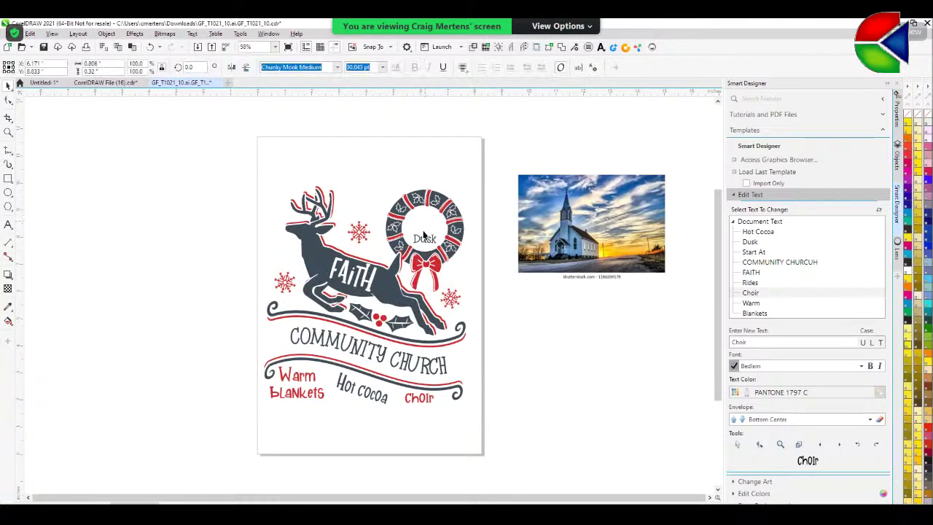
{"action": "left_click", "coordinate": [421, 240]}
{"action": "key", "text": "Delete"}
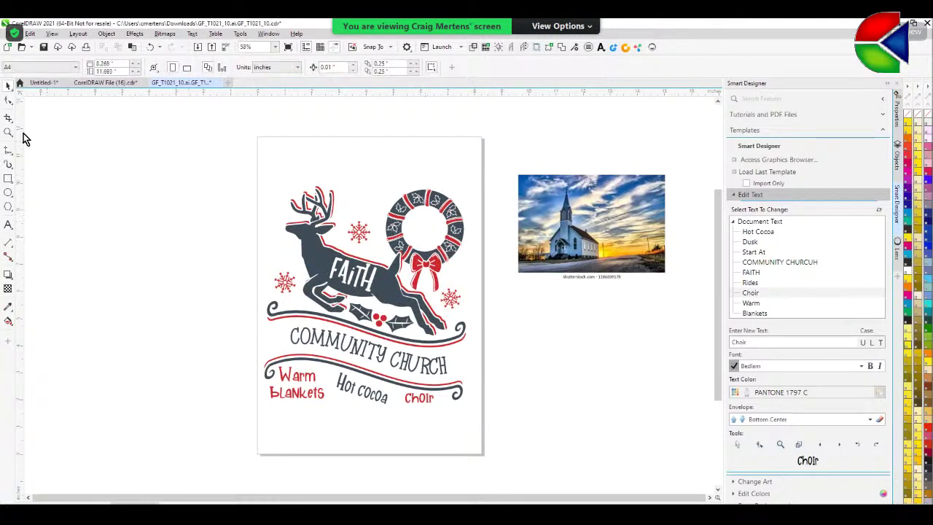
- Zoom into the wreath, try a Smart Fill inside it, then undo the fill
{"action": "left_click", "coordinate": [10, 134]}
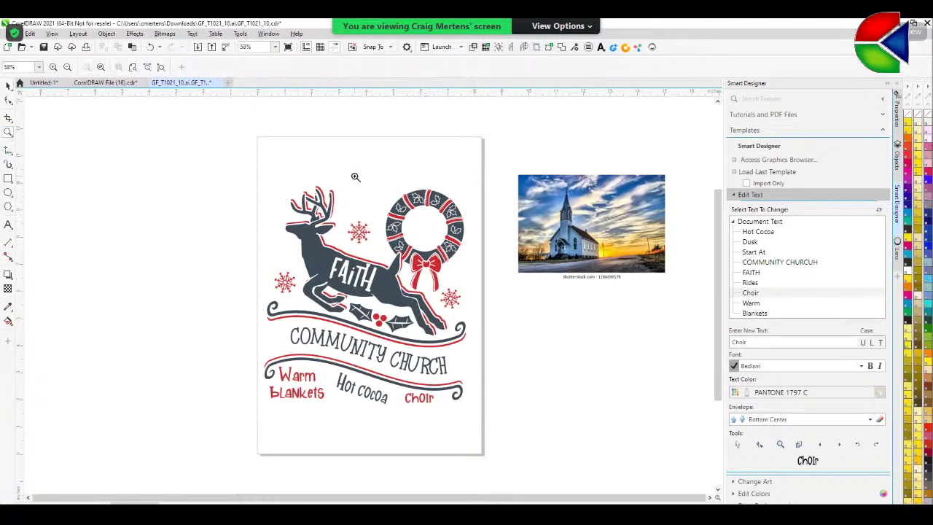
{"action": "left_click_drag", "start_coordinate": [355, 175], "coordinate": [477, 280]}
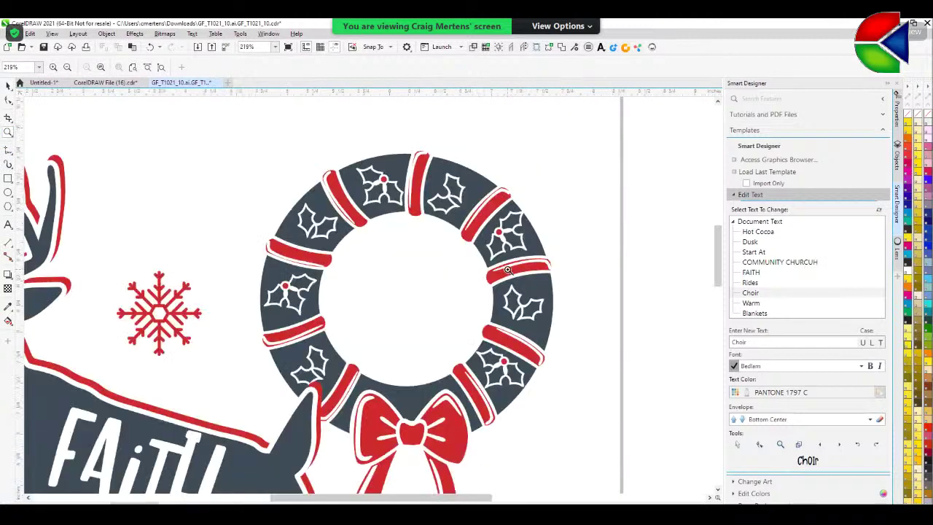
{"action": "left_click", "coordinate": [13, 331]}
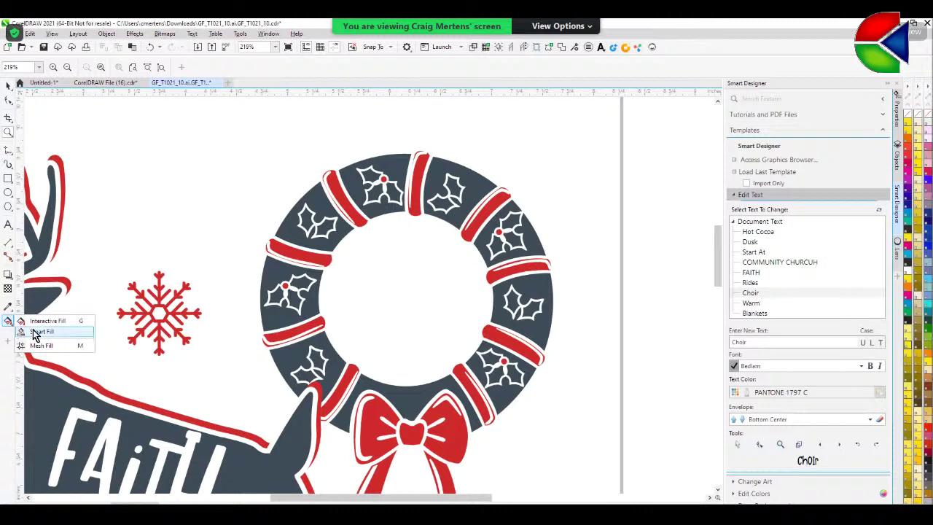
{"action": "left_click", "coordinate": [42, 332]}
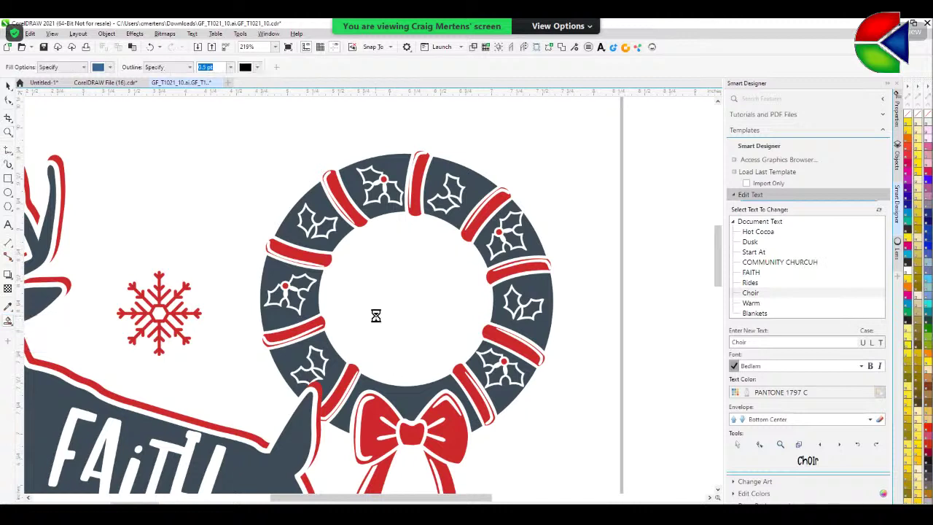
{"action": "left_click", "coordinate": [378, 313]}
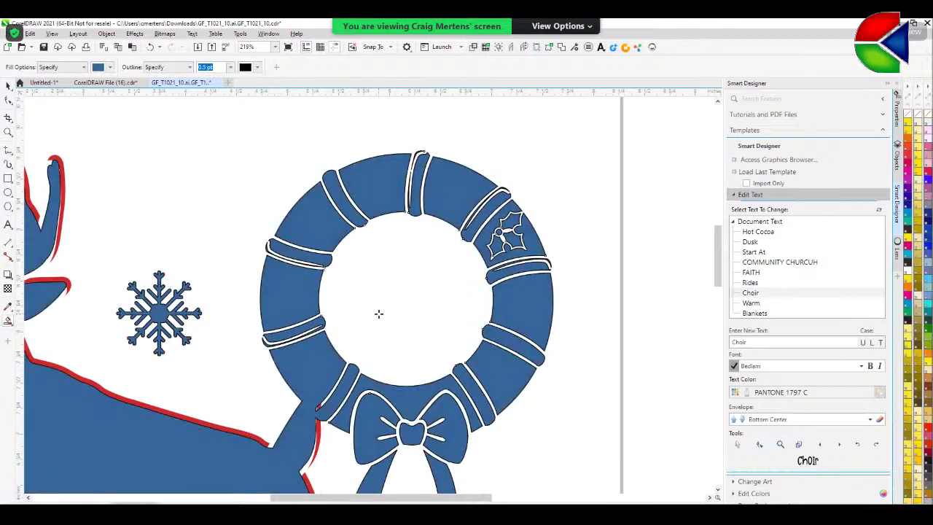
{"action": "key", "text": "ctrl+z"}
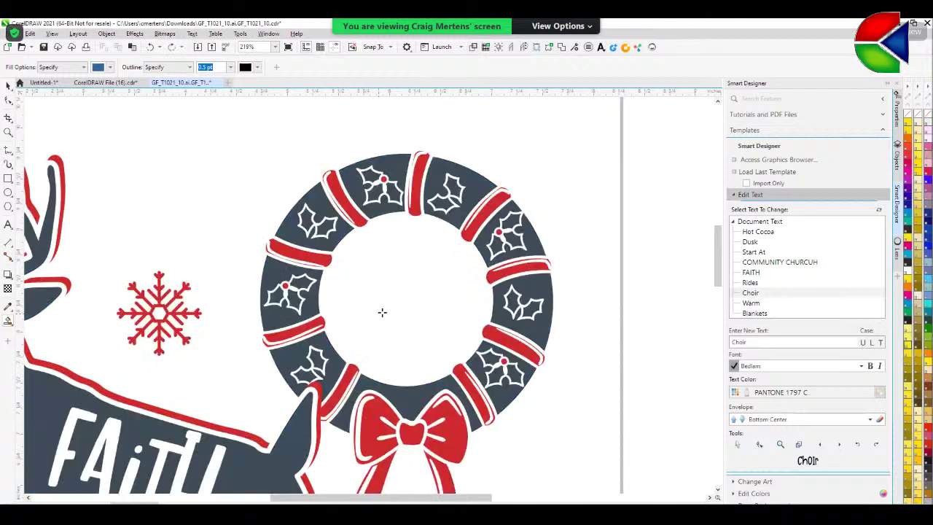
{"action": "left_click", "coordinate": [8, 192]}
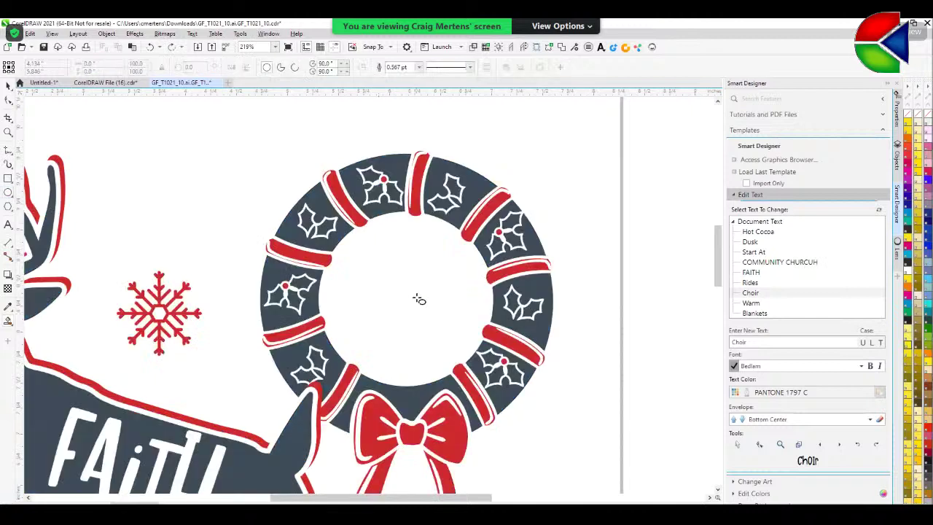
- Draw a circle sized to the wreath's inner edge and nudge it into the centre
{"action": "left_click_drag", "start_coordinate": [413, 309], "coordinate": [330, 233]}
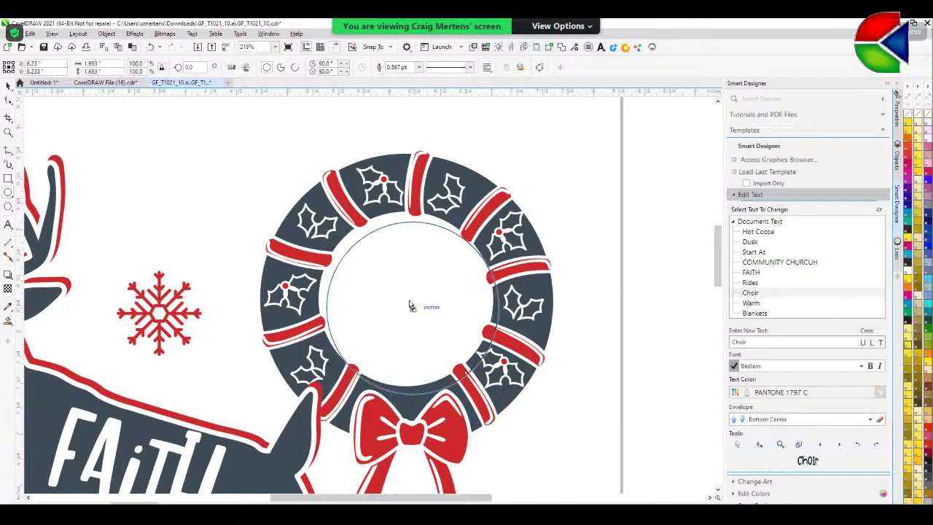
{"action": "left_click_drag", "start_coordinate": [408, 301], "coordinate": [410, 296]}
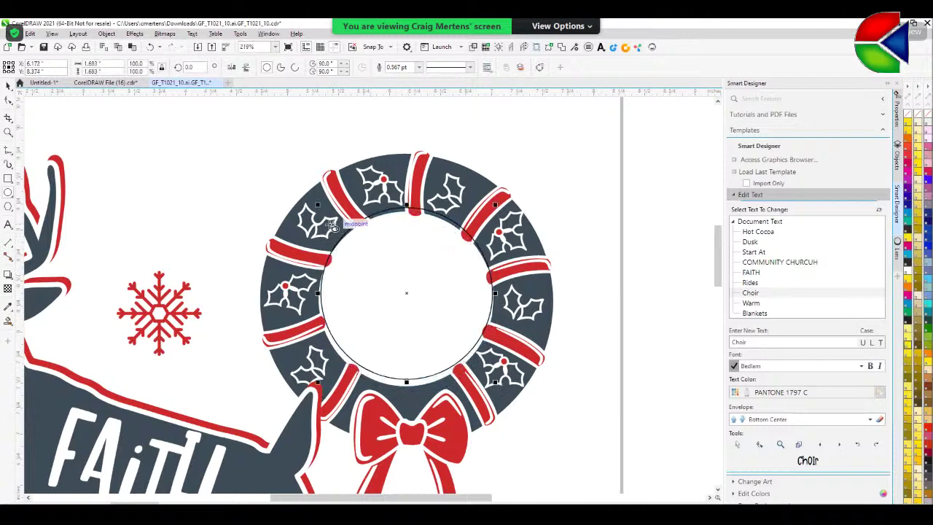
{"action": "left_click_drag", "start_coordinate": [319, 206], "coordinate": [315, 198]}
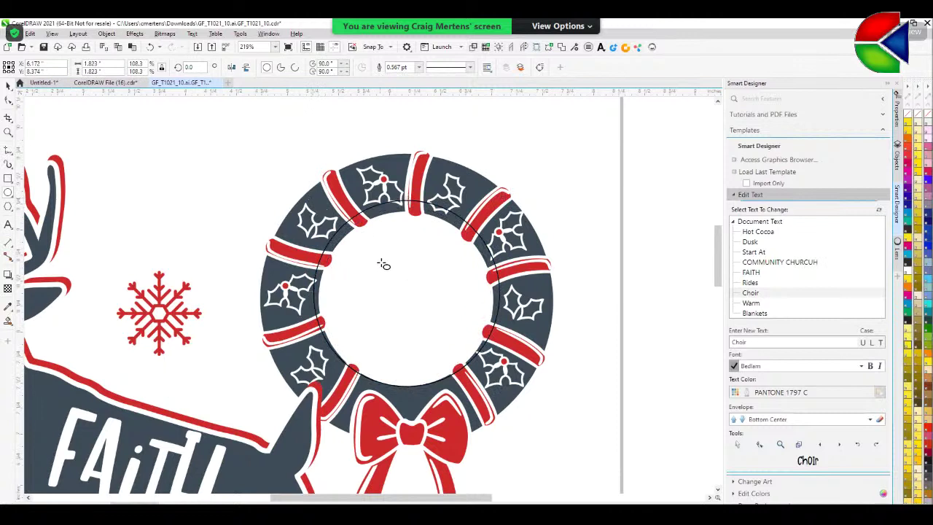
{"action": "left_click_drag", "start_coordinate": [384, 265], "coordinate": [380, 266]}
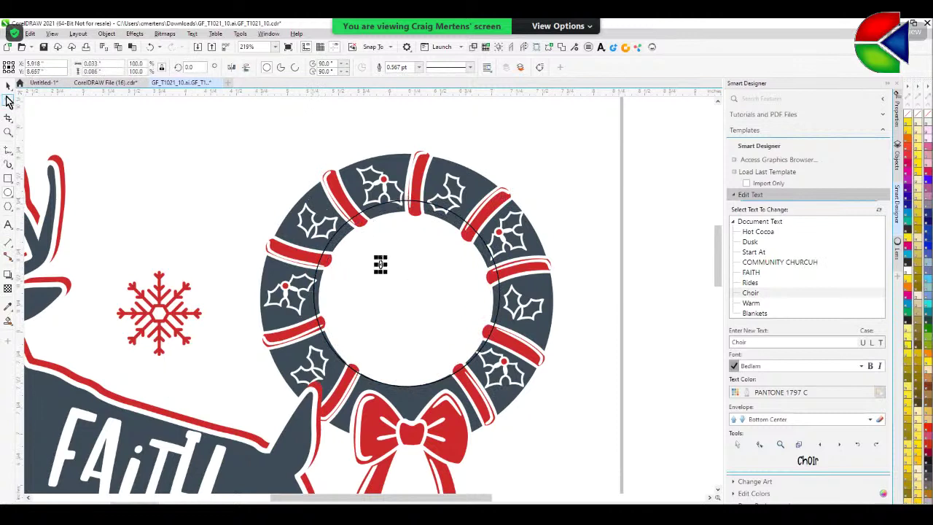
{"action": "key", "text": "ctrl+z"}
{"action": "left_click", "coordinate": [8, 85]}
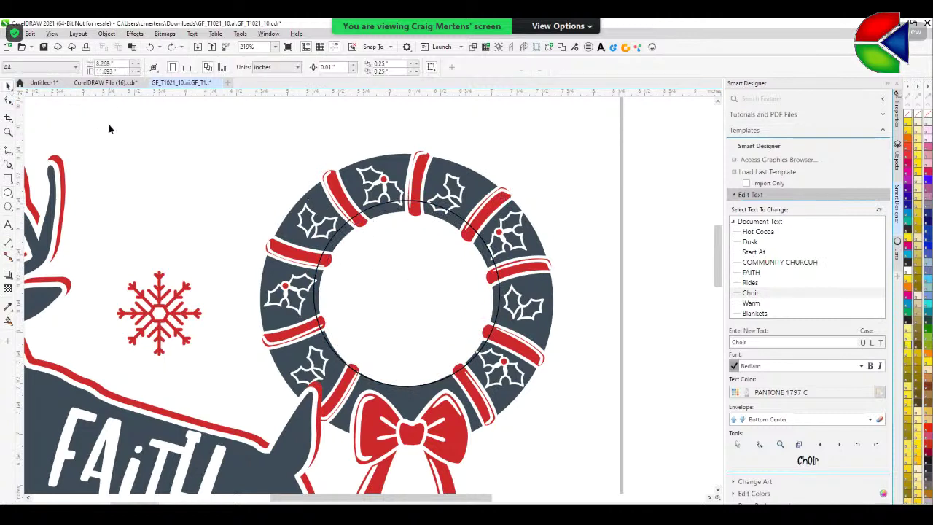
{"action": "left_click", "coordinate": [394, 209]}
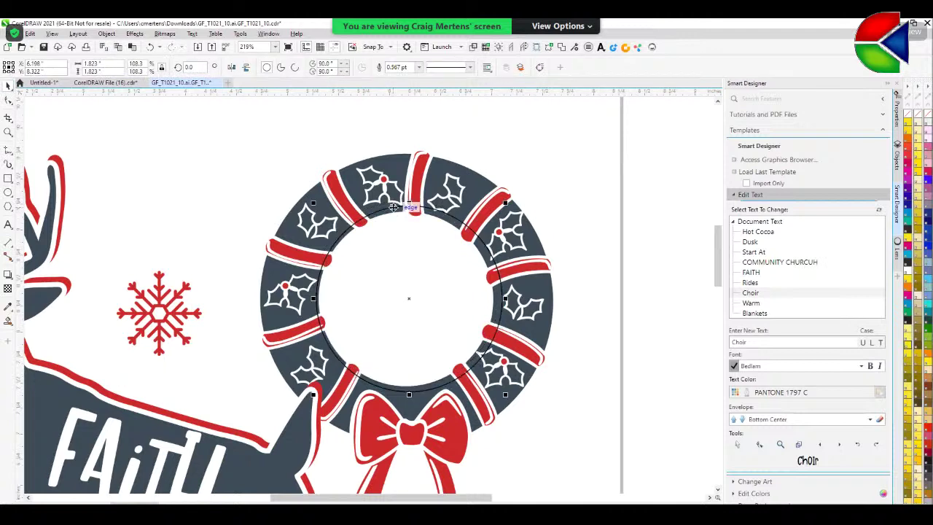
{"action": "left_click_drag", "start_coordinate": [393, 208], "coordinate": [393, 208]}
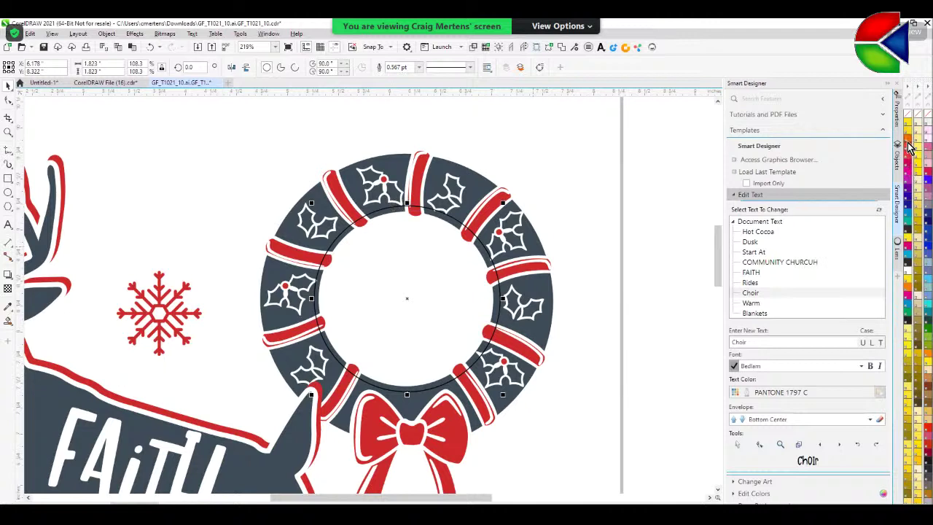
- Make the circle orange with no outline, then PowerClip the sunset church photo inside it
{"action": "left_click", "coordinate": [910, 146]}
{"action": "right_click", "coordinate": [909, 118]}
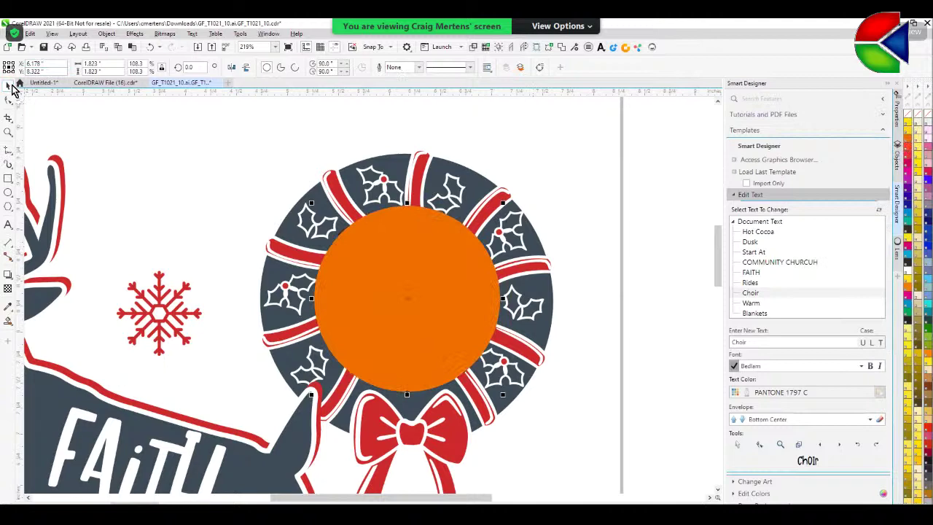
{"action": "key", "text": "F4"}
{"action": "left_click", "coordinate": [570, 368]}
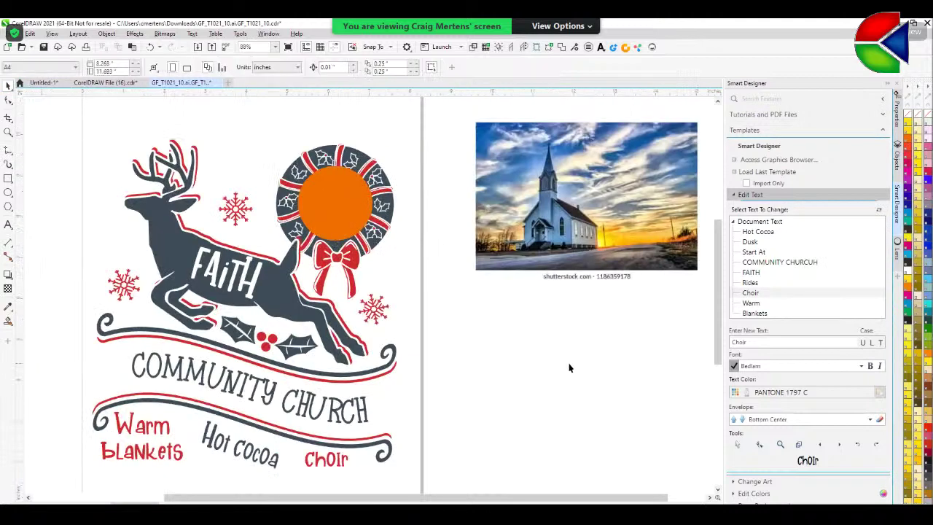
{"action": "left_click", "coordinate": [575, 233]}
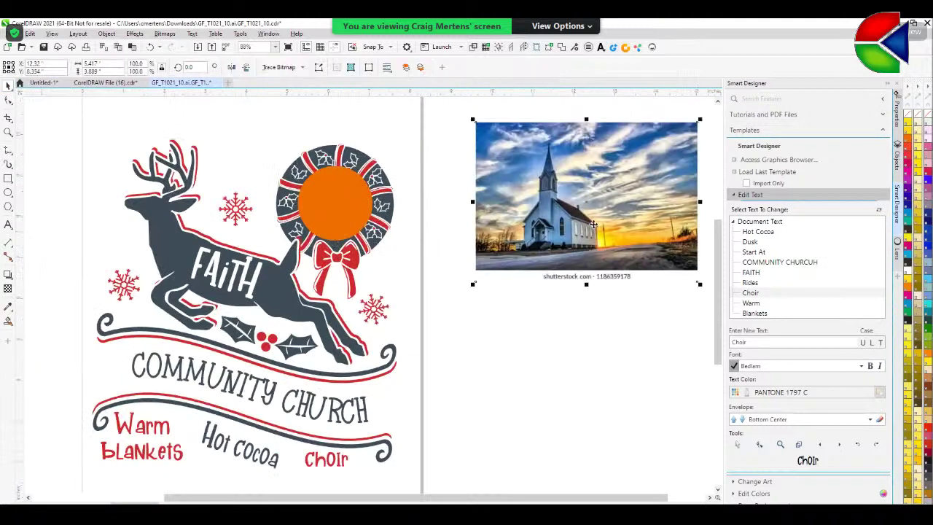
{"action": "left_click_drag", "start_coordinate": [611, 219], "coordinate": [348, 216]}
{"action": "left_click", "coordinate": [383, 241]}
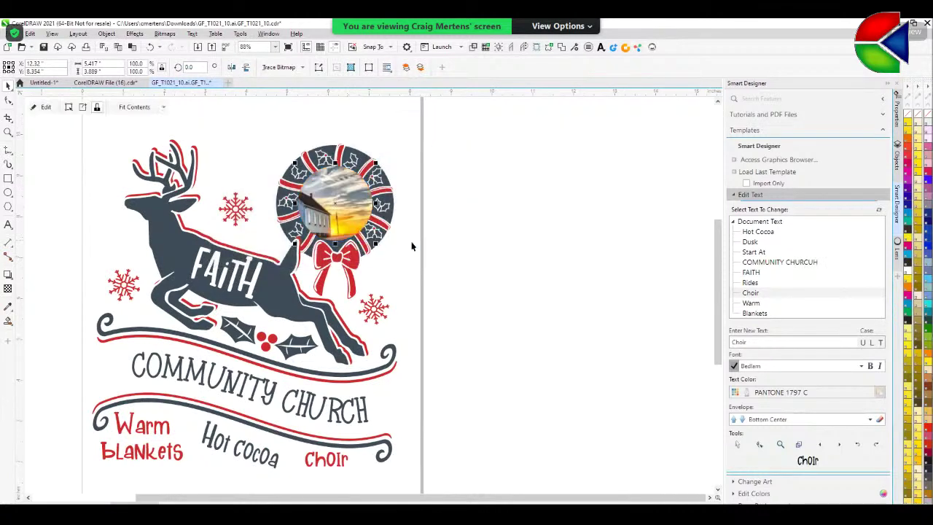
- Edit the PowerClip to shift the photo so the steepled church is centred in the circle
{"action": "right_click", "coordinate": [343, 210]}
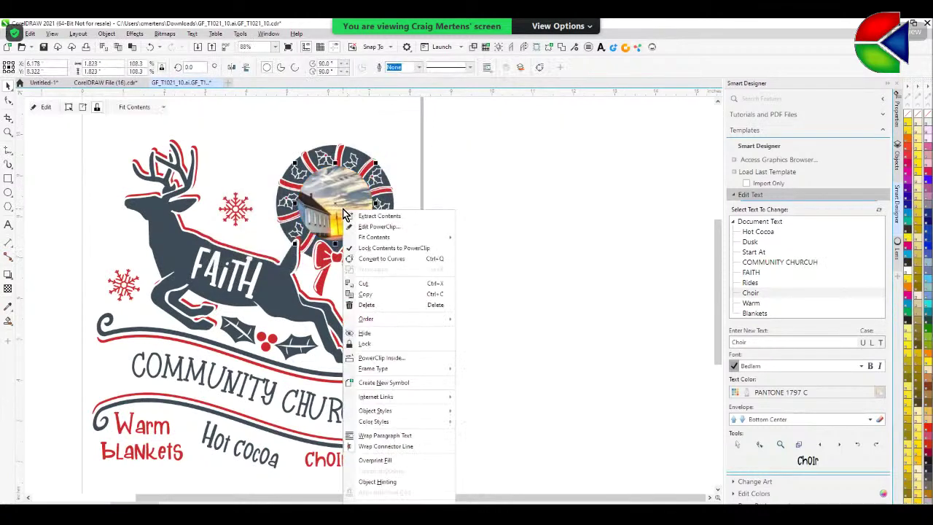
{"action": "left_click", "coordinate": [374, 226]}
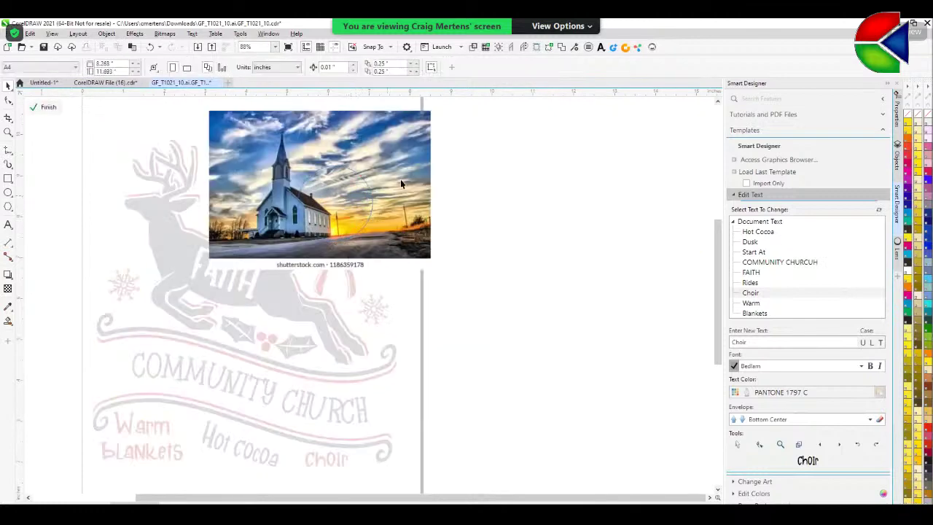
{"action": "left_click_drag", "start_coordinate": [243, 132], "coordinate": [274, 148]}
{"action": "mouse_move", "coordinate": [438, 271]}
{"action": "left_mouse_down"}
{"action": "mouse_move", "coordinate": [446, 272]}
{"action": "mouse_move", "coordinate": [403, 231]}
{"action": "left_mouse_up"}
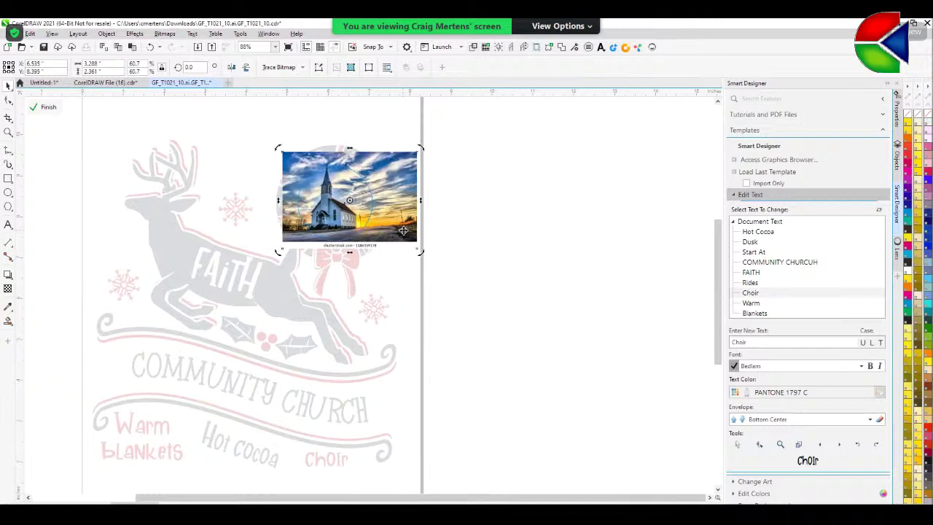
{"action": "left_click", "coordinate": [55, 107]}
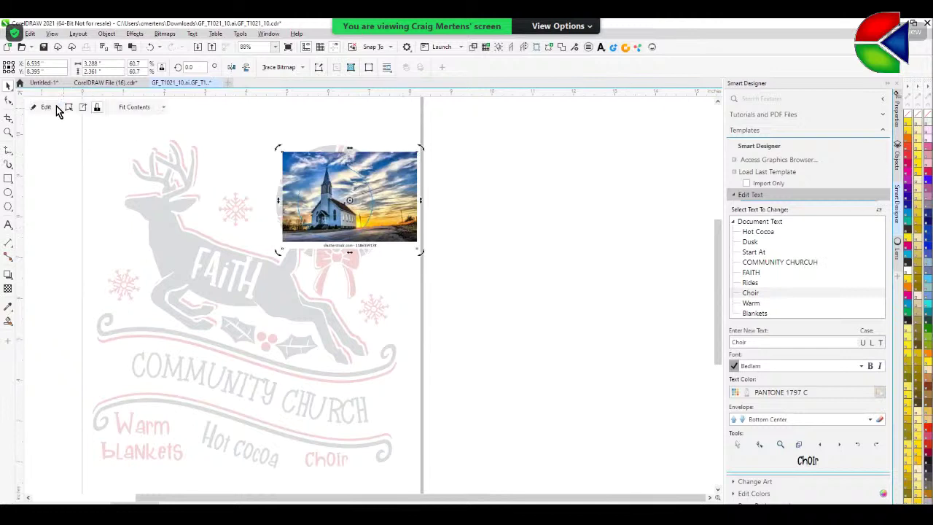
- Send the clipped church photo to the back of the page behind the wreath
{"action": "right_click", "coordinate": [361, 206]}
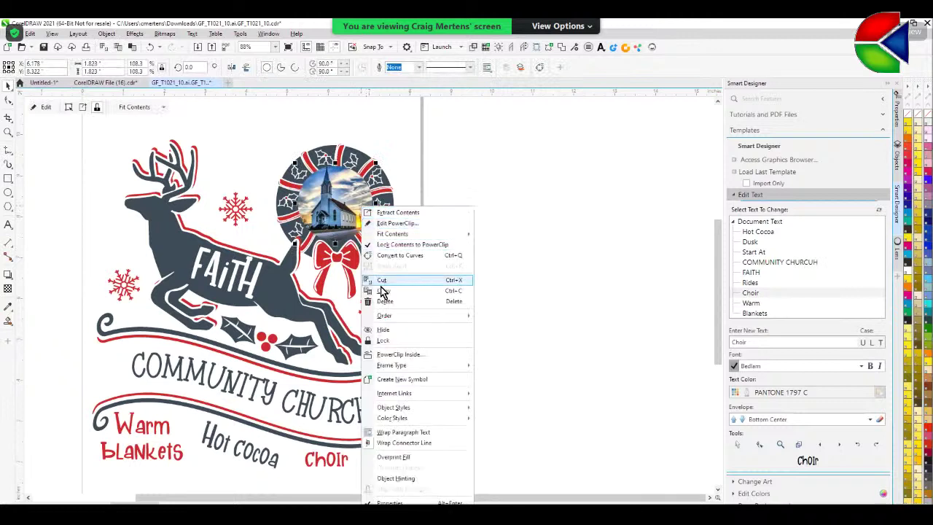
{"action": "mouse_move", "coordinate": [382, 318]}
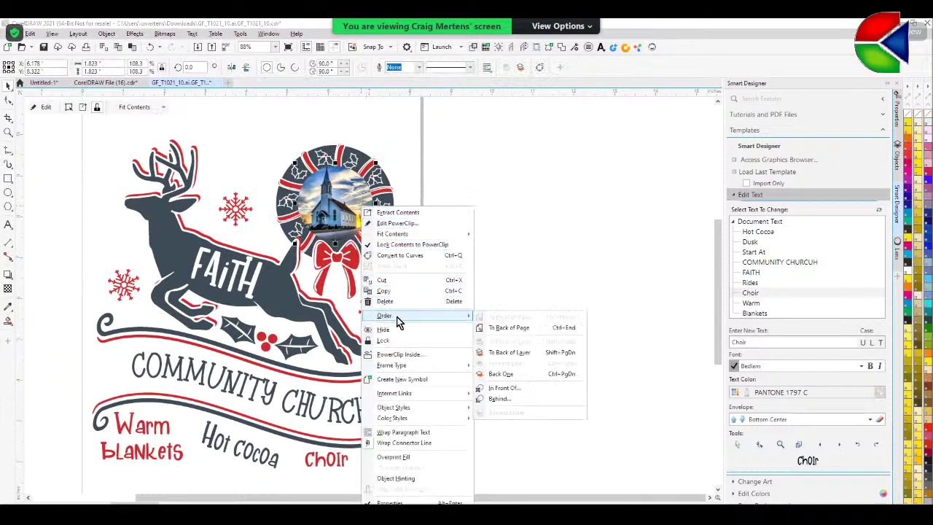
{"action": "left_click", "coordinate": [517, 327]}
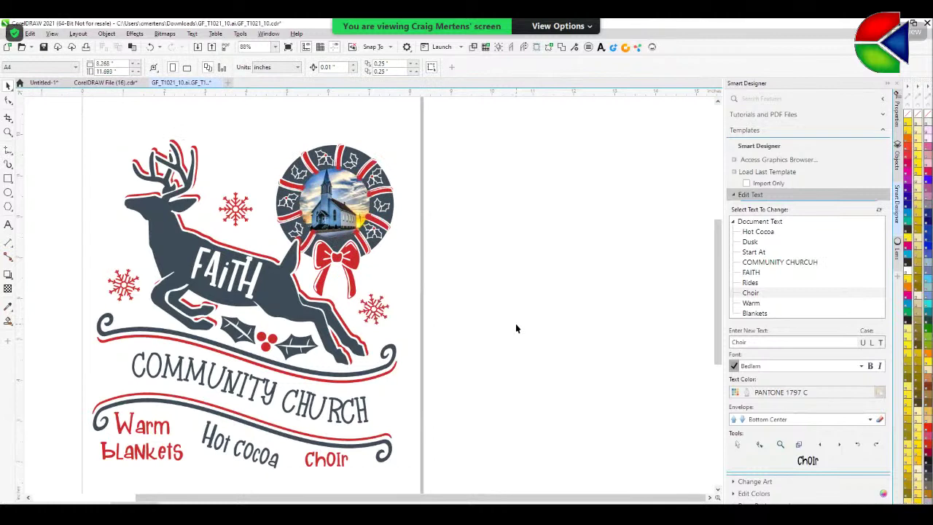
- Enlarge the whole wreath to about 119.6% so it frames the photo
{"action": "scroll", "coordinate": [515, 328], "scroll_direction": "down", "scroll_amount": 1}
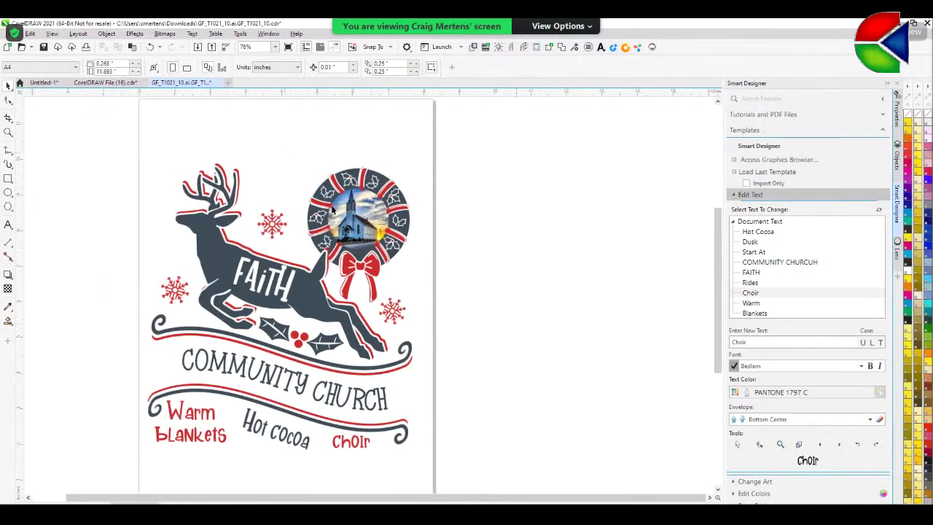
{"action": "left_click_drag", "start_coordinate": [285, 141], "coordinate": [460, 303]}
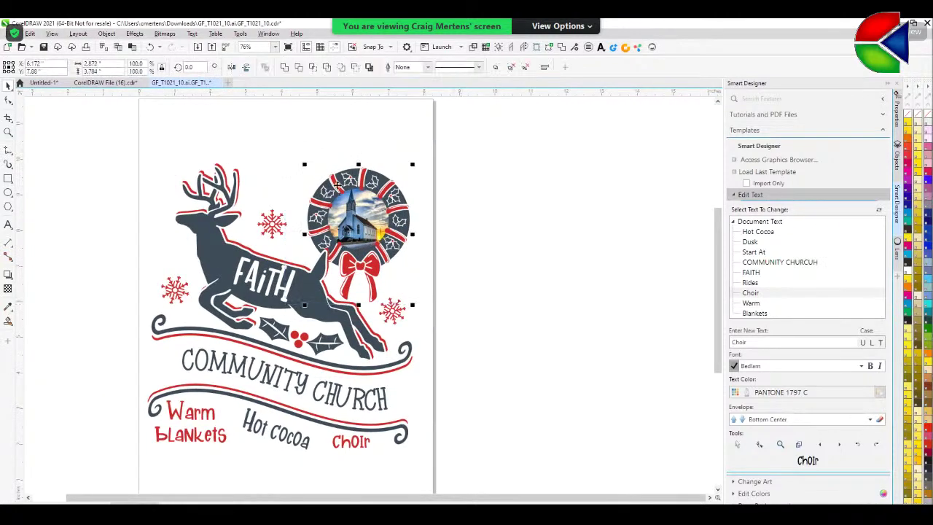
{"action": "left_click_drag", "start_coordinate": [304, 165], "coordinate": [292, 141]}
{"action": "left_click", "coordinate": [542, 209]}
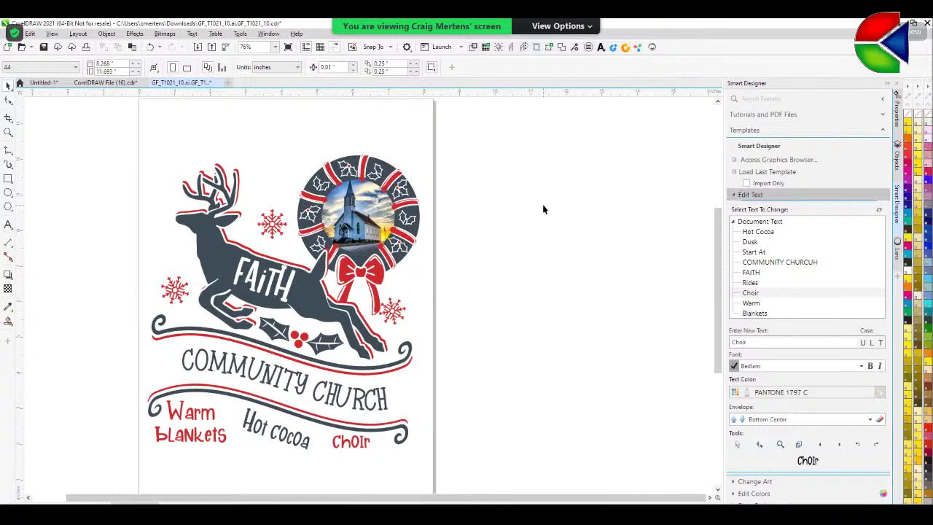
- Save the drawing as 'Faith Community Church' in a newly created folder on the Desktop
{"action": "left_click", "coordinate": [30, 34]}
{"action": "left_click", "coordinate": [487, 191]}
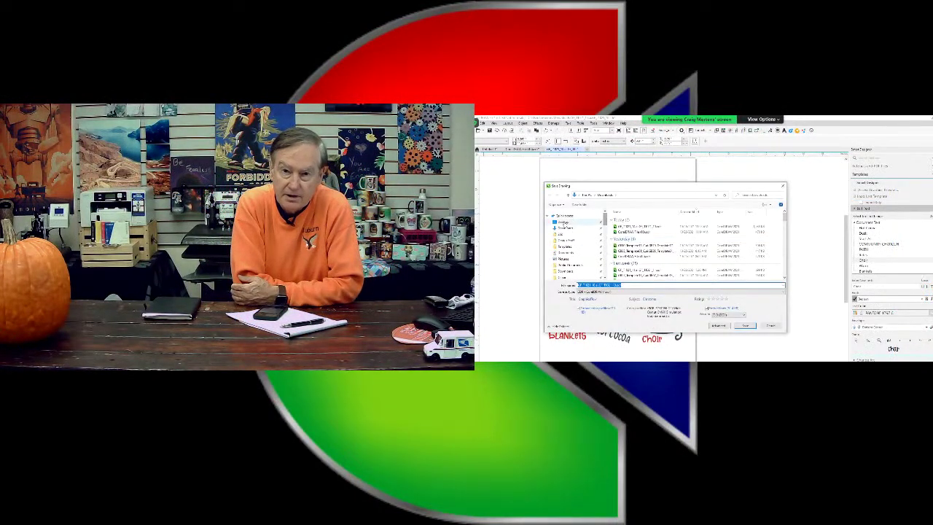
{"action": "left_click", "coordinate": [563, 221]}
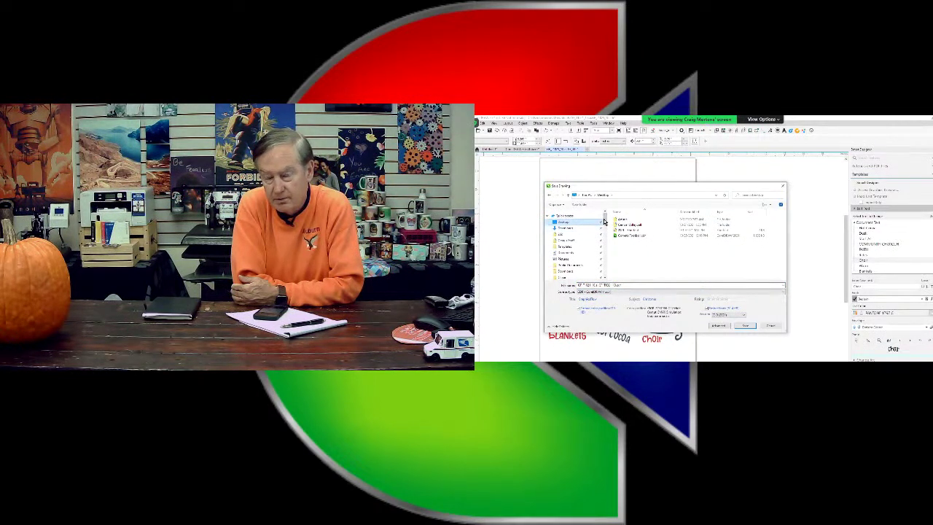
{"action": "left_click", "coordinate": [582, 206]}
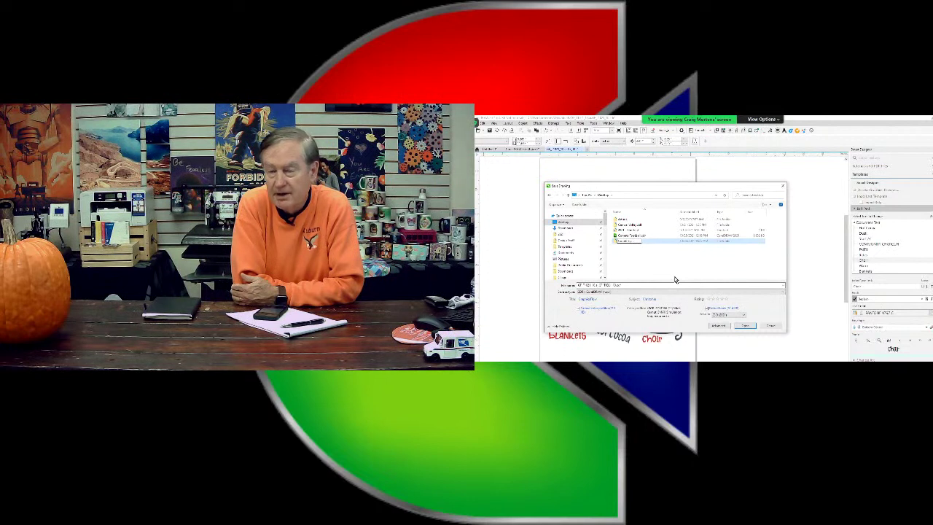
{"action": "double_click", "coordinate": [617, 243]}
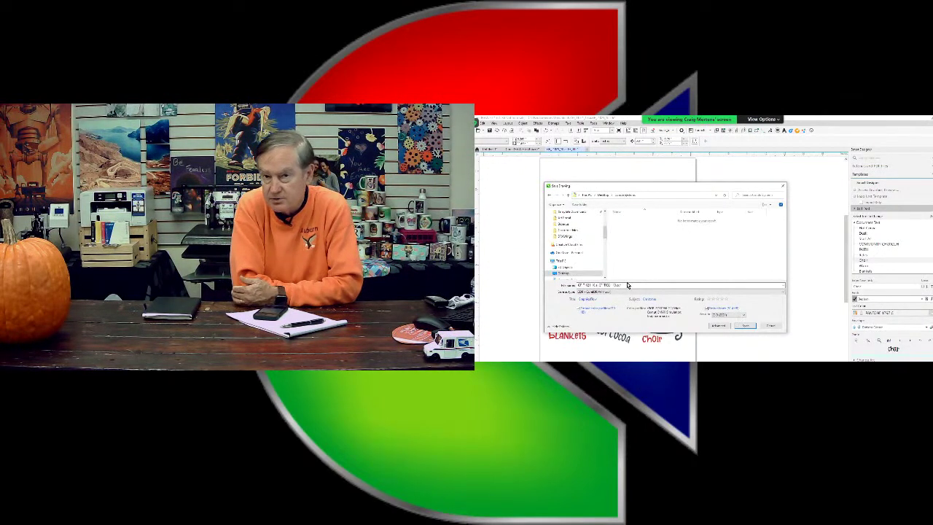
{"action": "key", "text": "BackSpace"}
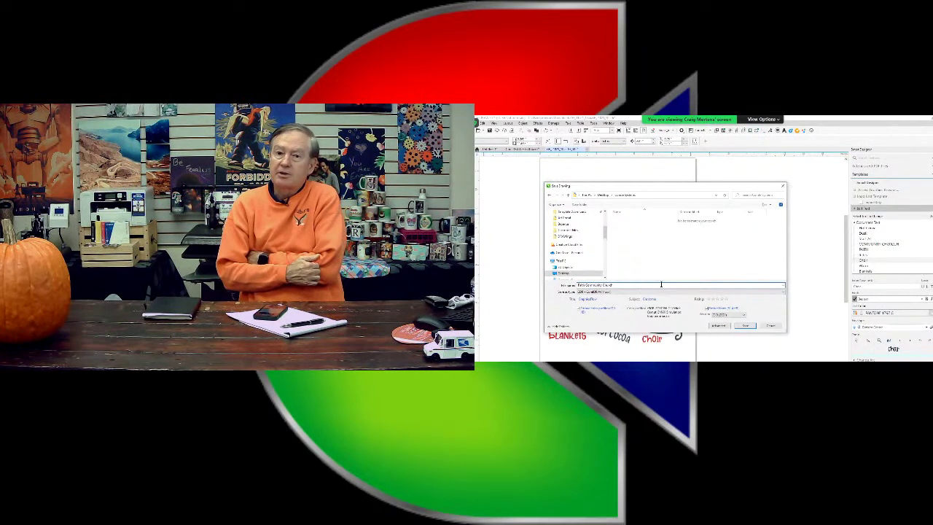
{"action": "left_click", "coordinate": [743, 327]}
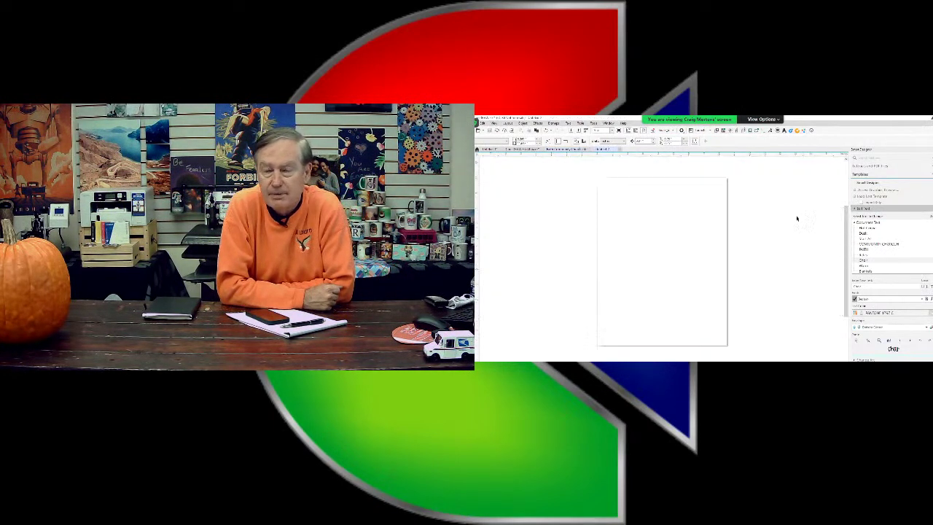
- On Untitled-2, expand Smart Designer's Color Management to show Consolidate Blacks and colour palettes
{"action": "left_click", "coordinate": [856, 211]}
{"action": "left_click", "coordinate": [856, 214]}
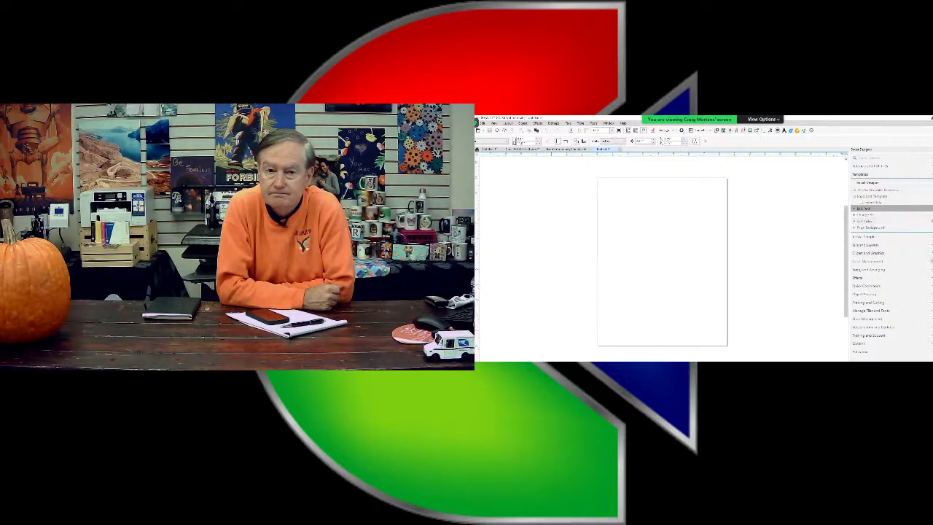
{"action": "left_click", "coordinate": [868, 260]}
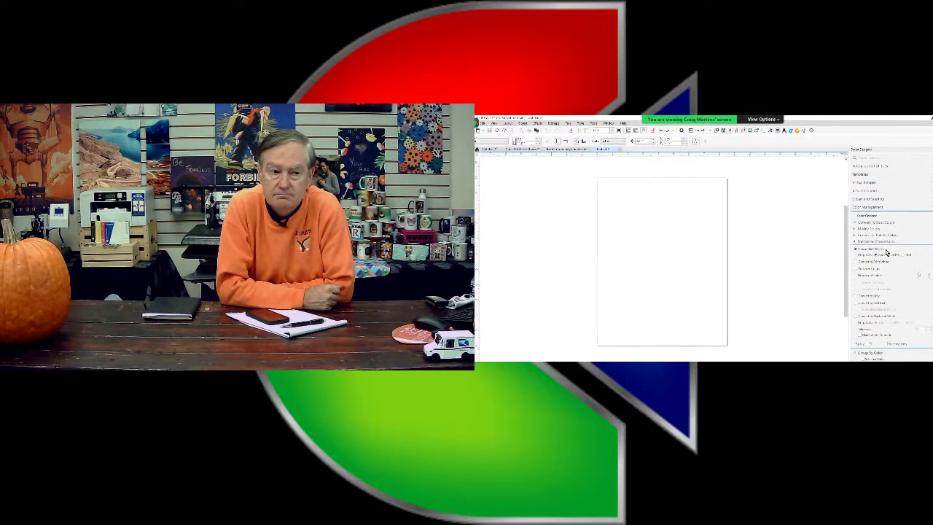
{"action": "scroll", "coordinate": [879, 279], "scroll_direction": "down", "scroll_amount": 1}
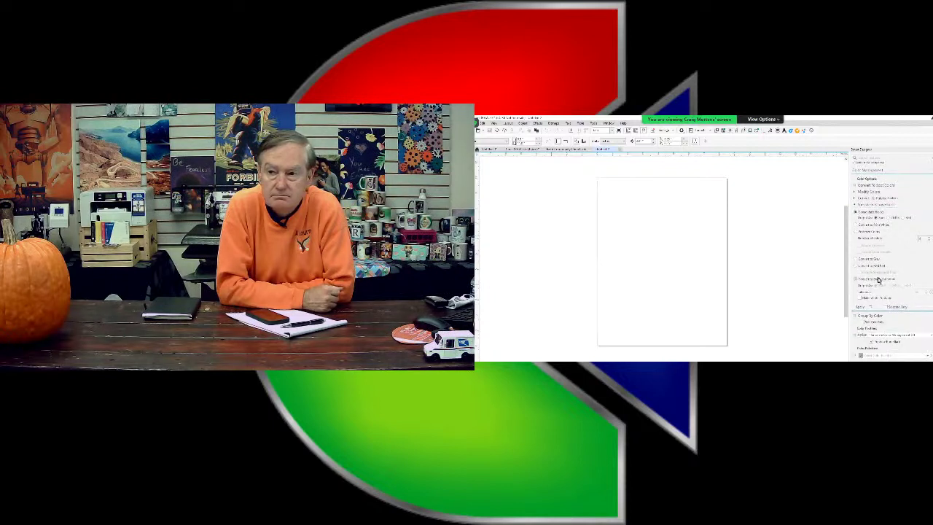
{"action": "scroll", "coordinate": [878, 279], "scroll_direction": "down", "scroll_amount": 1}
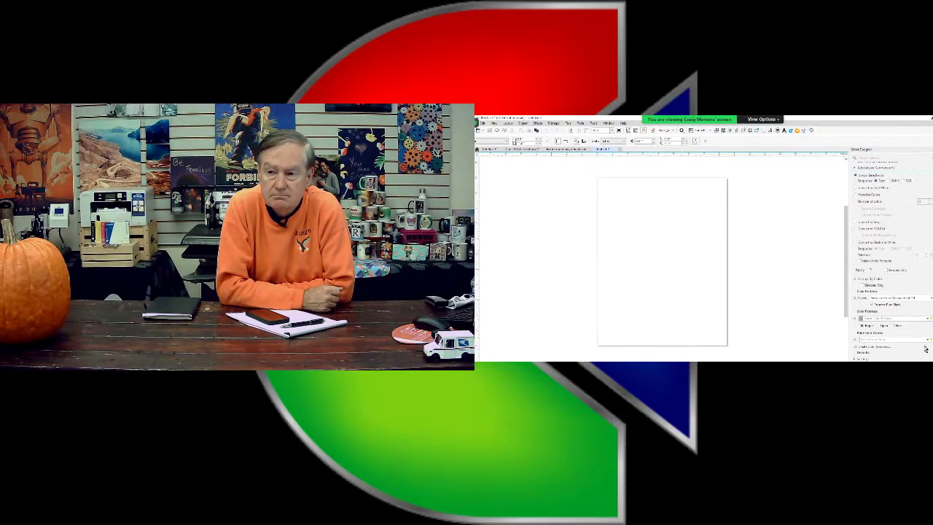
{"action": "scroll", "coordinate": [928, 323], "scroll_direction": "up", "scroll_amount": 1}
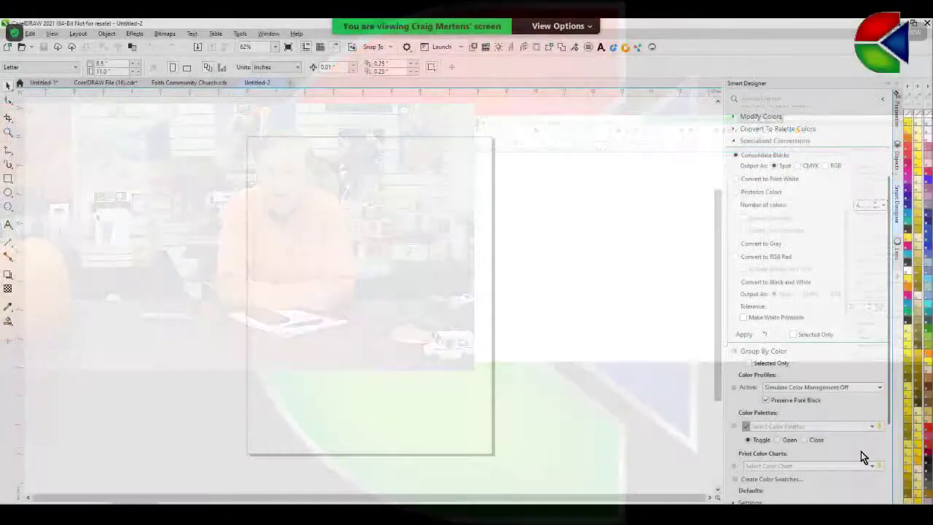
{"action": "scroll", "coordinate": [864, 438], "scroll_direction": "down", "scroll_amount": 1}
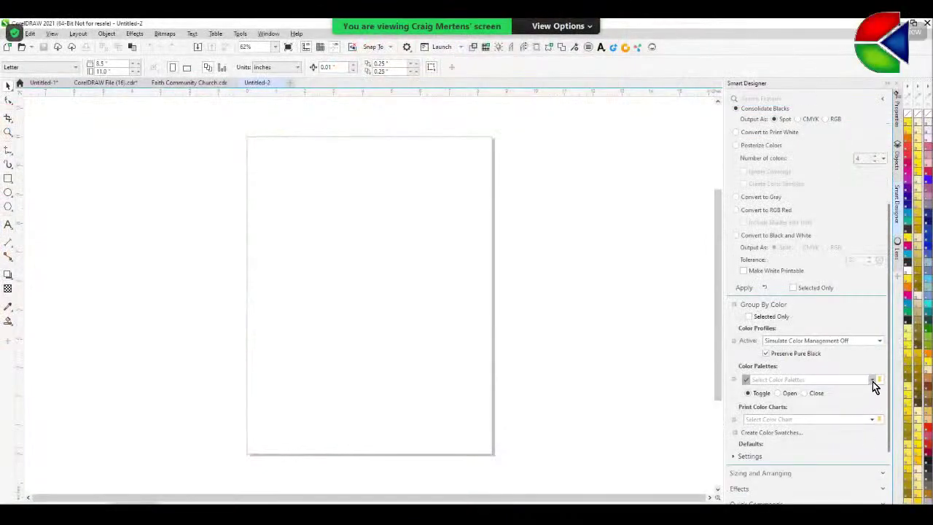
- Confirm the colour palette choice and open the Print Color Charts list to find PANTONE GoeT coated - Sublimation
{"action": "left_click", "coordinate": [872, 381]}
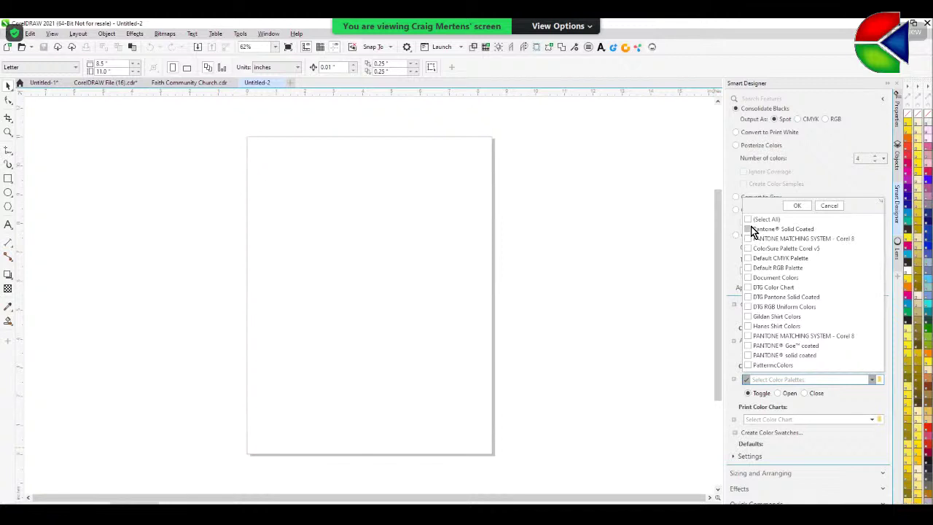
{"action": "left_click", "coordinate": [805, 204]}
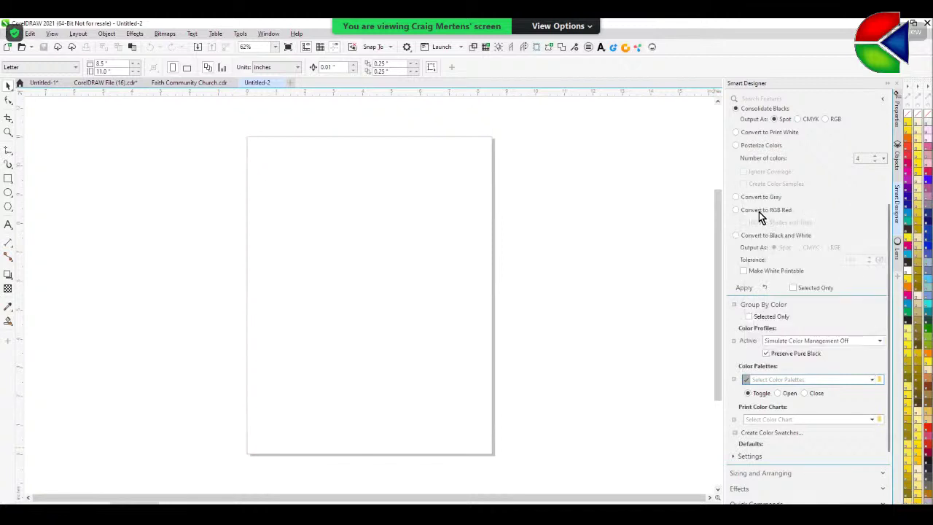
{"action": "scroll", "coordinate": [763, 403], "scroll_direction": "down", "scroll_amount": 1}
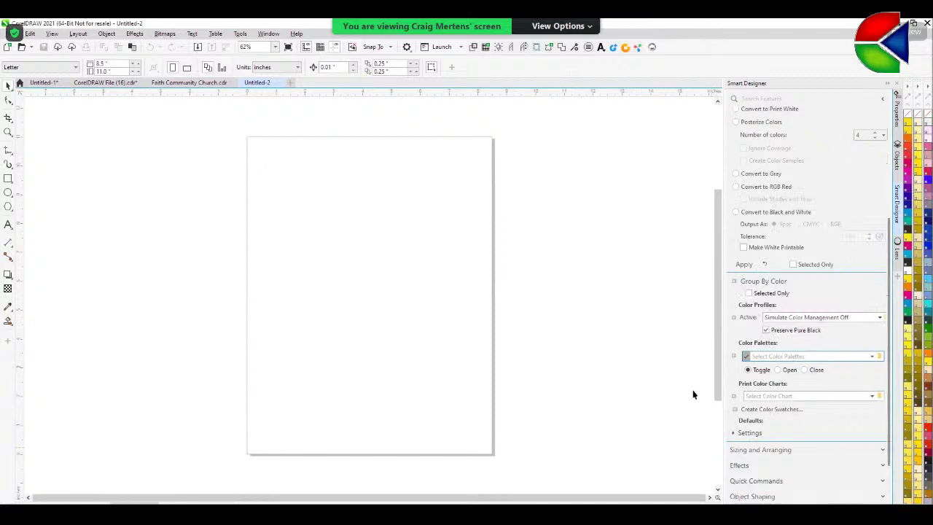
{"action": "left_click", "coordinate": [877, 397]}
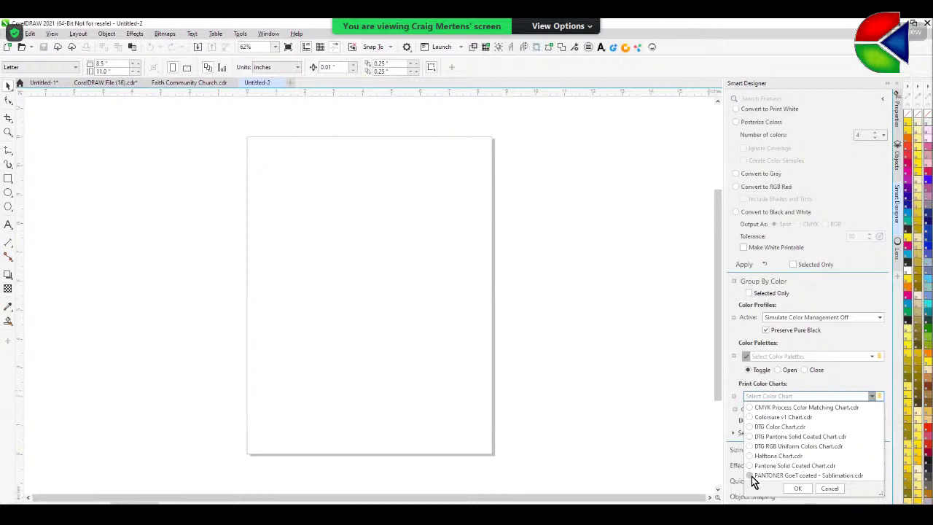
- Load the PANTONE GoeT coated - Sublimation chart and page down to the green swatches
{"action": "left_click", "coordinate": [798, 489]}
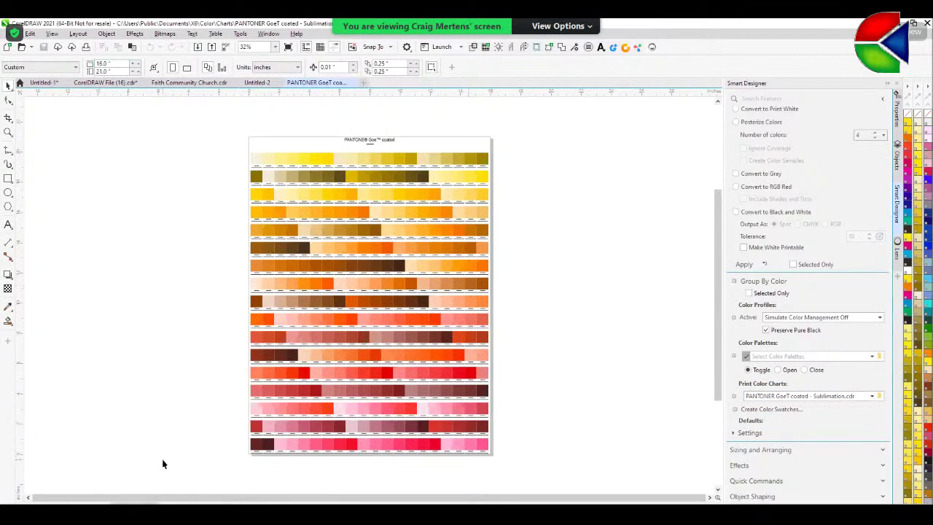
{"action": "key", "text": "Page_Down"}
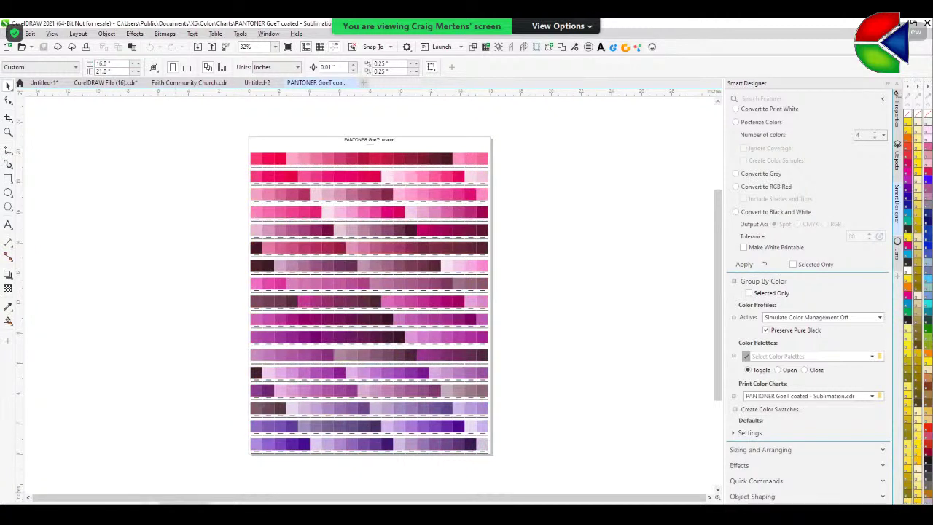
{"action": "key", "text": "Page_Down"}
{"action": "key", "text": "Page_Down"}
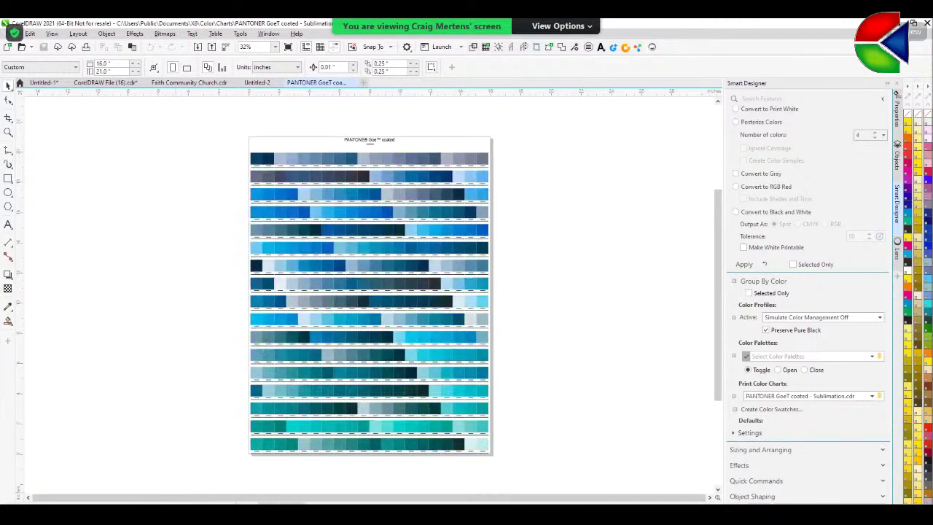
{"action": "key", "text": "Page_Down"}
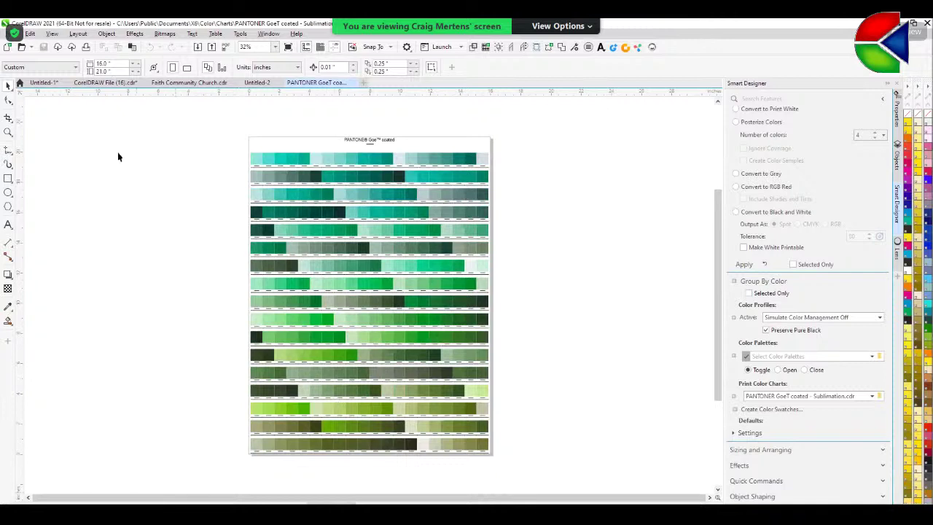
- Zoom in on green swatches like PANTONE 111-1-7 C, then return to the Faith Community Church design
{"action": "left_click", "coordinate": [8, 132]}
{"action": "left_click_drag", "start_coordinate": [261, 227], "coordinate": [465, 321]}
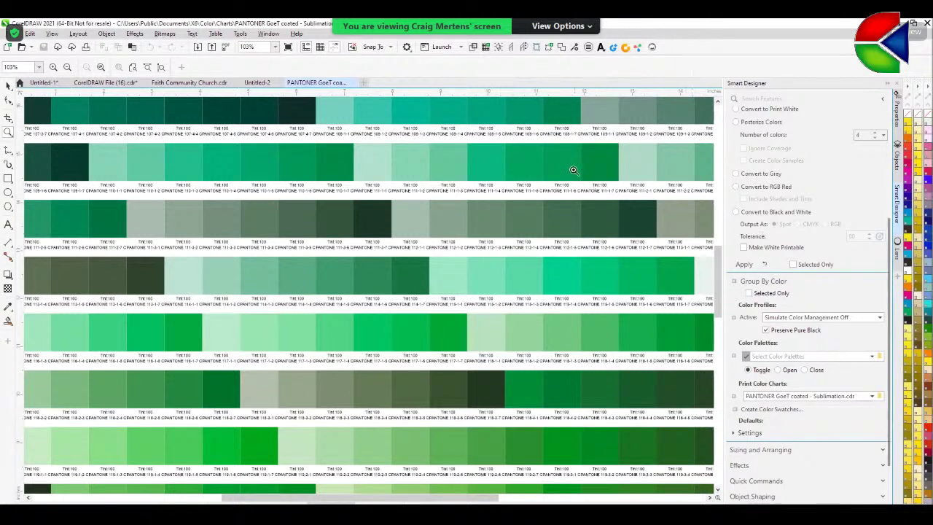
{"action": "left_click_drag", "start_coordinate": [569, 167], "coordinate": [635, 215]}
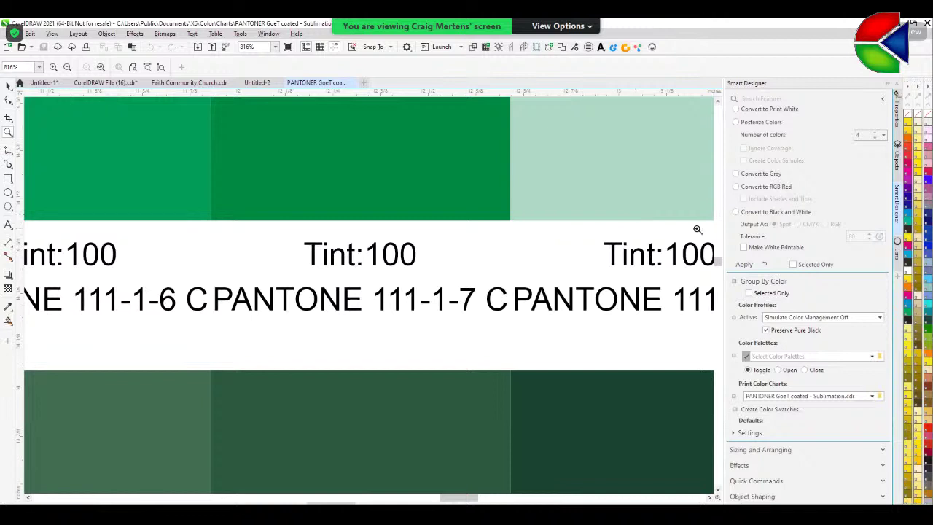
{"action": "left_click", "coordinate": [182, 82]}
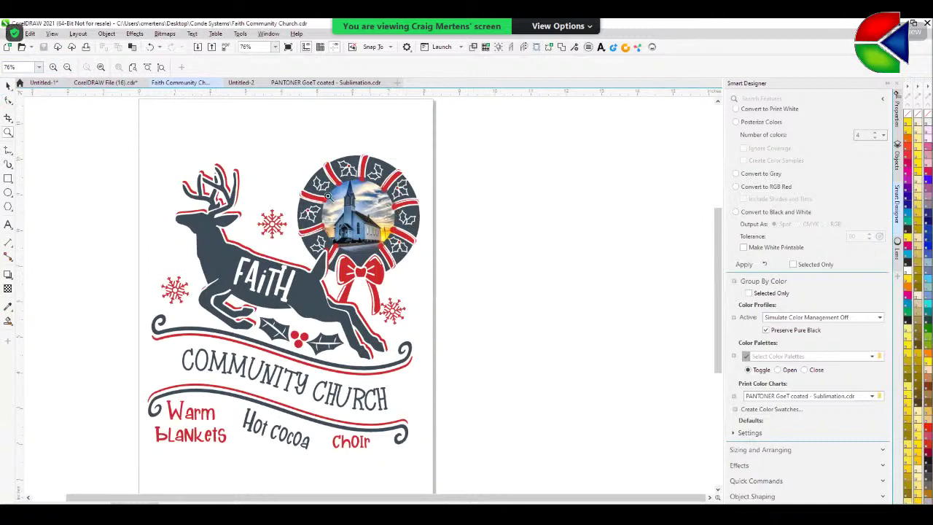
- Cut the church photo out of the wreath and paste it onto the blank Untitled-2 page
{"action": "left_click", "coordinate": [8, 85]}
{"action": "left_click", "coordinate": [374, 220]}
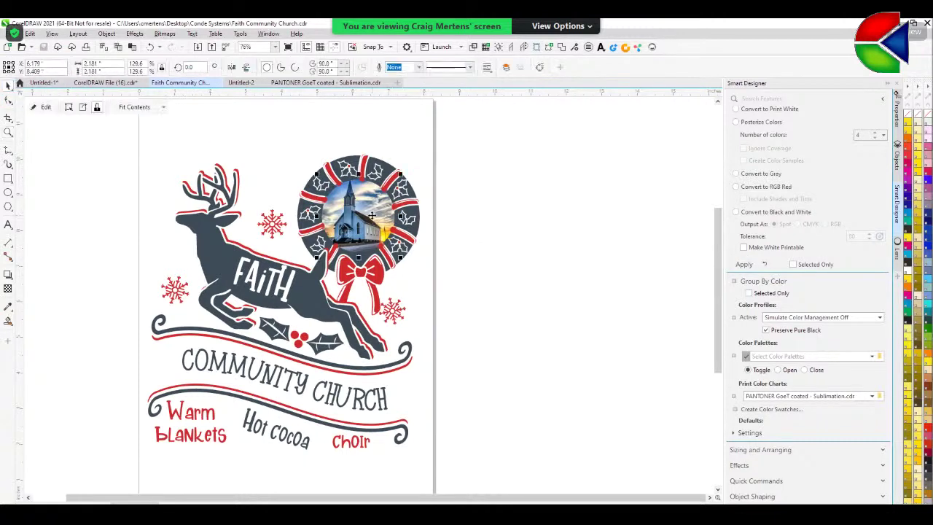
{"action": "key", "text": "Delete"}
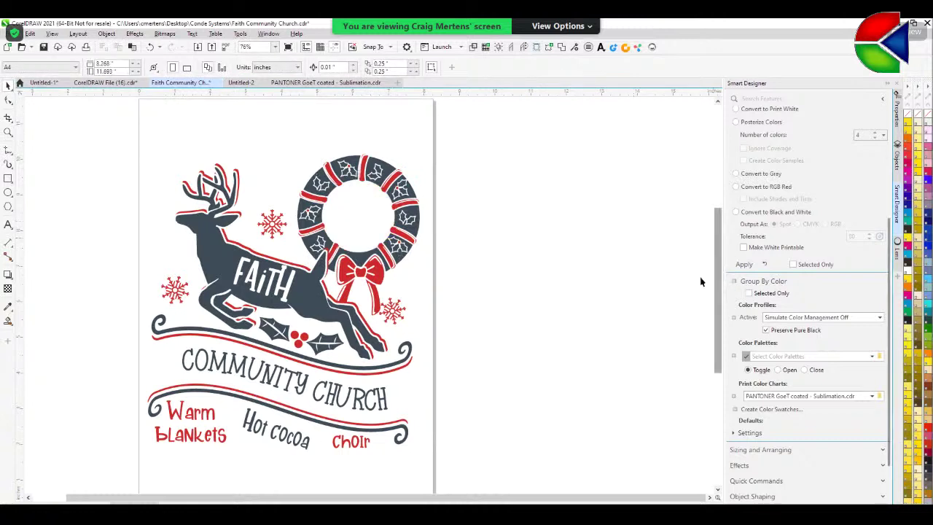
{"action": "left_click", "coordinate": [251, 83]}
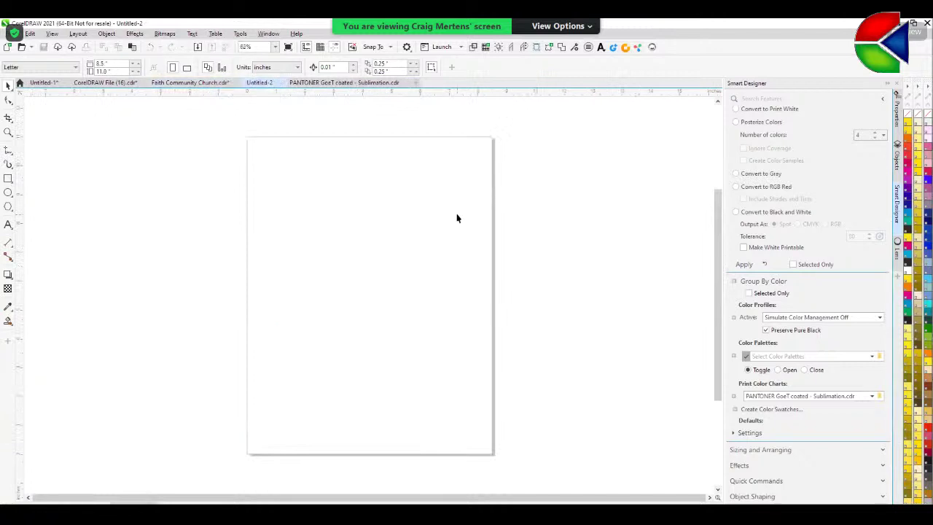
{"action": "key", "text": "ctrl+v"}
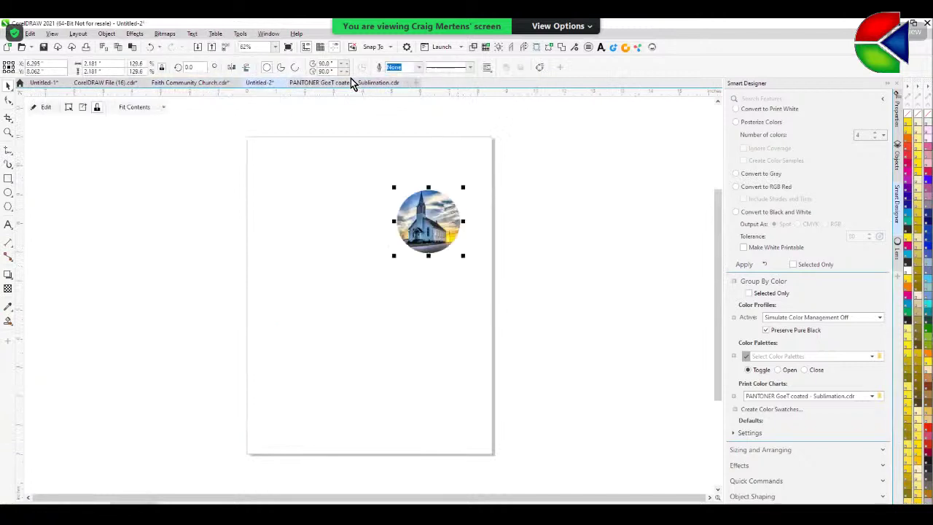
{"action": "left_click", "coordinate": [178, 83]}
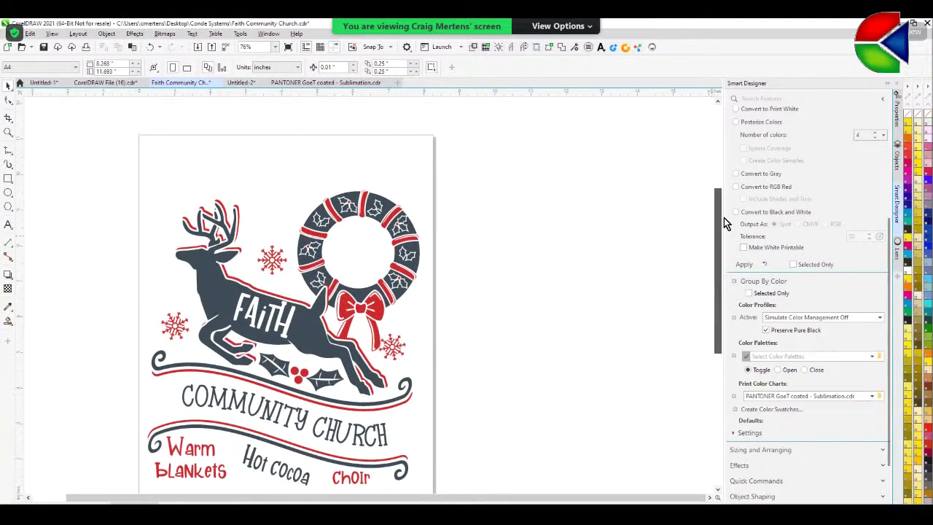
{"action": "scroll", "coordinate": [724, 217], "scroll_direction": "up", "scroll_amount": 3}
{"action": "scroll", "coordinate": [867, 254], "scroll_direction": "up", "scroll_amount": 5}
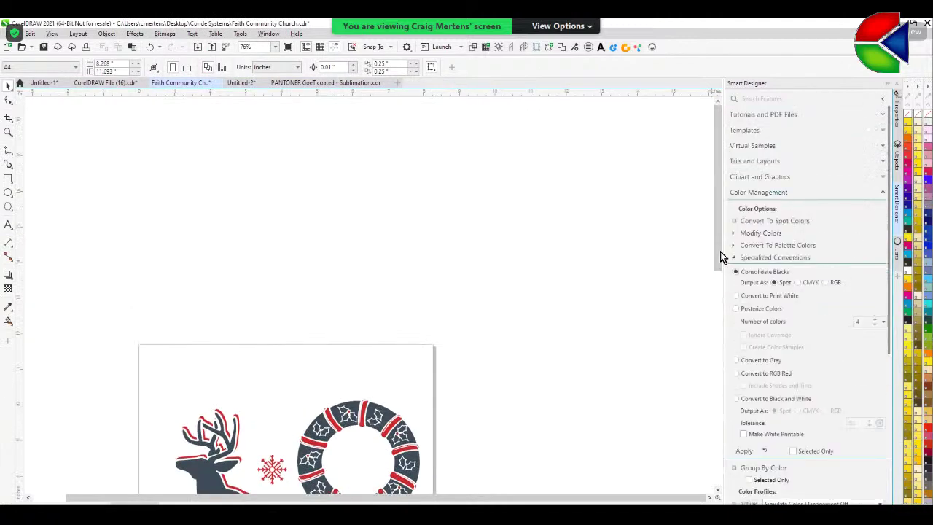
- Swap the dark grey PANTONE 7546 C for PANTONE 111-1-7 C from the Goe coated palette
{"action": "left_click", "coordinate": [733, 233]}
{"action": "left_click_drag", "start_coordinate": [719, 252], "coordinate": [720, 342]}
{"action": "left_click", "coordinate": [739, 322]}
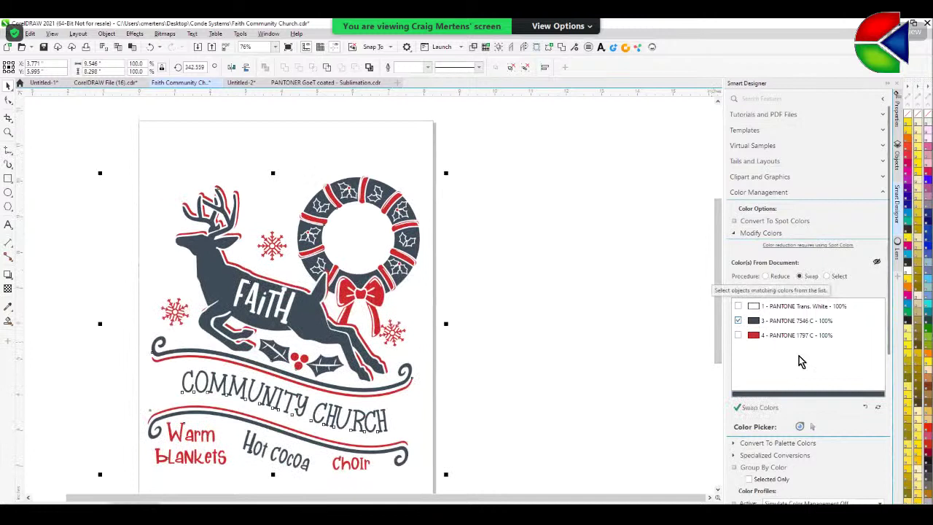
{"action": "left_click", "coordinate": [769, 415]}
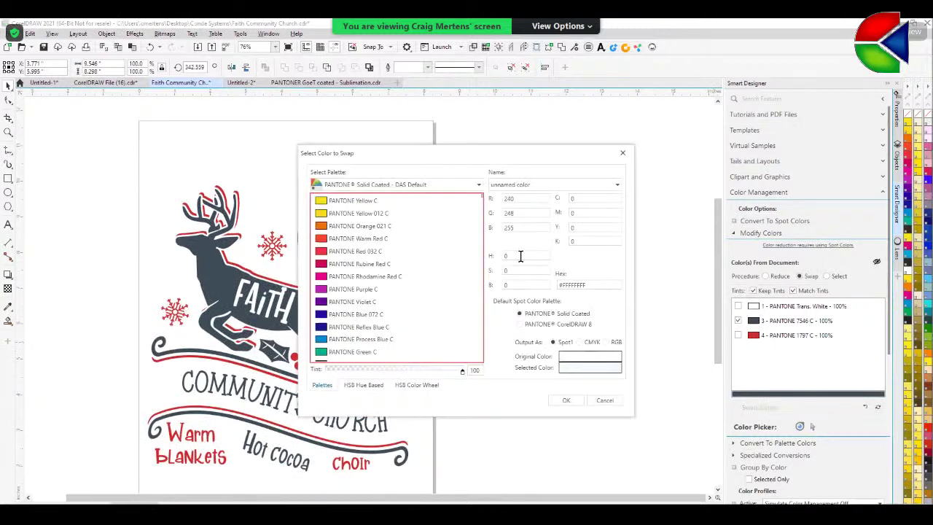
{"action": "left_click", "coordinate": [480, 186]}
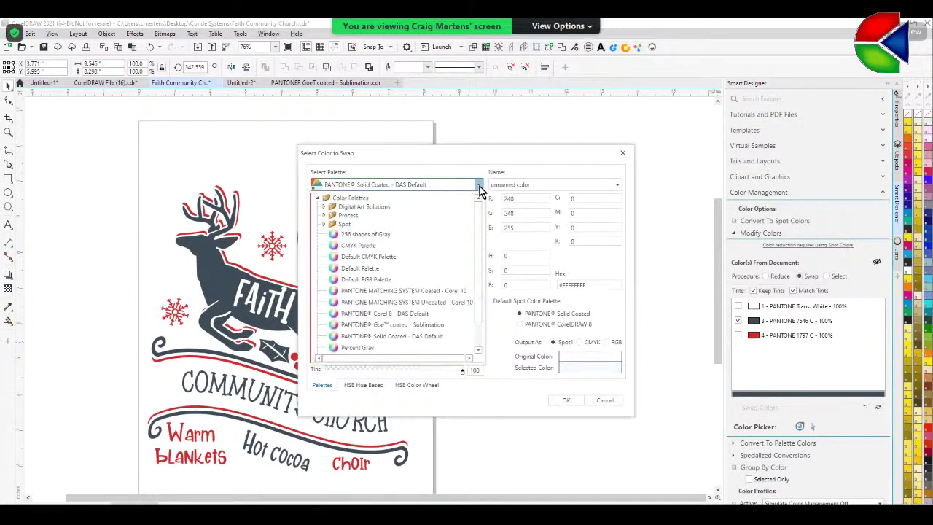
{"action": "left_click", "coordinate": [402, 326]}
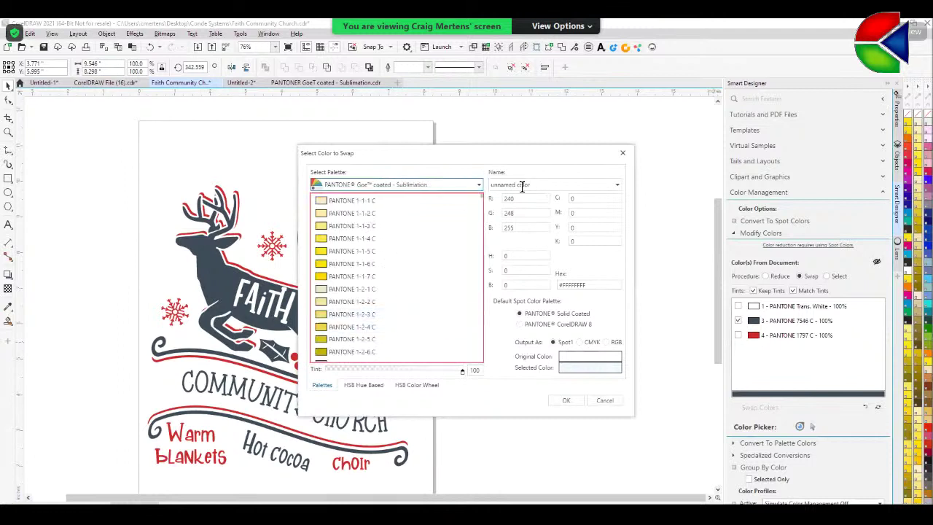
{"action": "left_click", "coordinate": [524, 185]}
{"action": "type", "text": "11"}
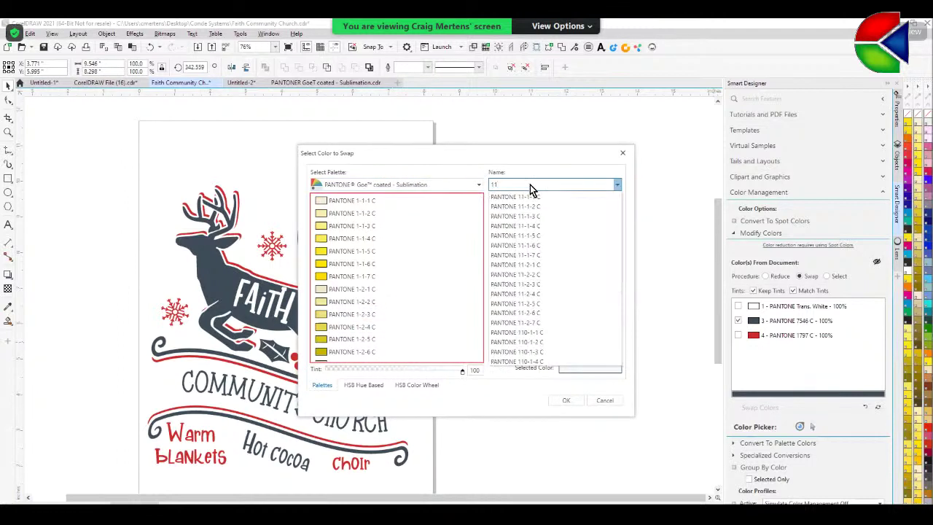
{"action": "type", "text": "1"}
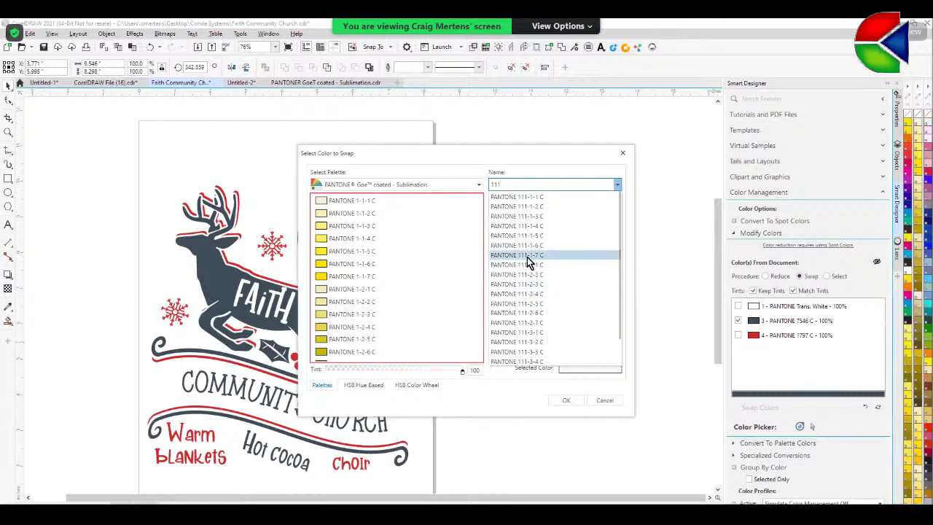
{"action": "left_click", "coordinate": [526, 256]}
{"action": "left_click", "coordinate": [575, 403]}
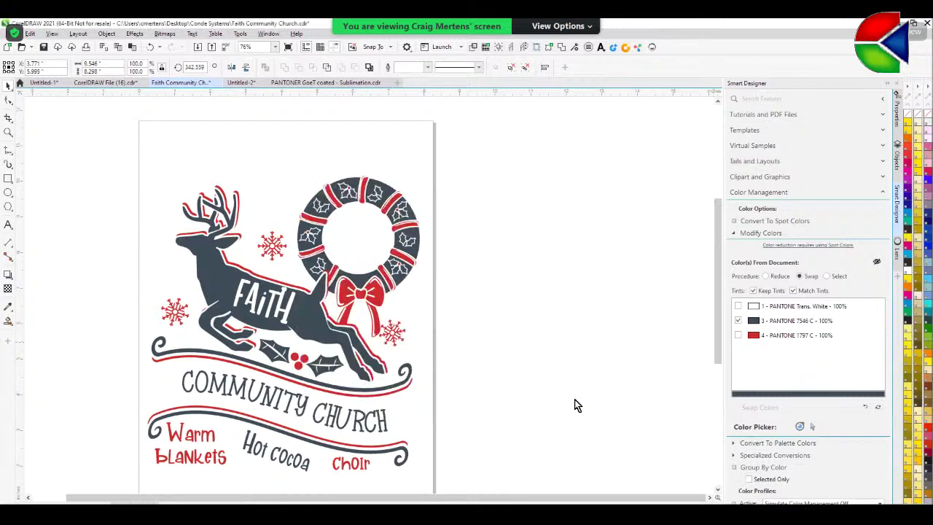
- Check the recoloured FAITH lettering on the reindeer and bring up the PANTONE GoeT coated chart
{"action": "left_click_drag", "start_coordinate": [113, 236], "coordinate": [328, 369]}
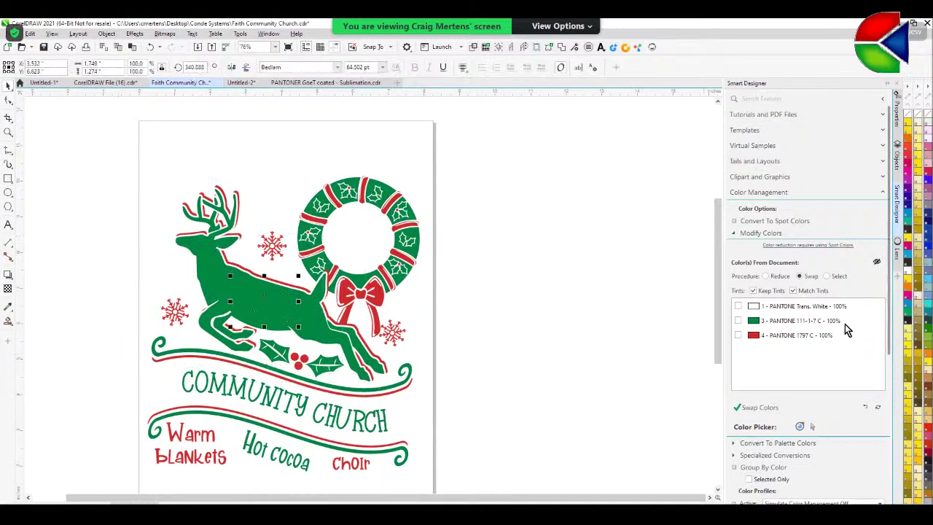
{"action": "left_click", "coordinate": [910, 274]}
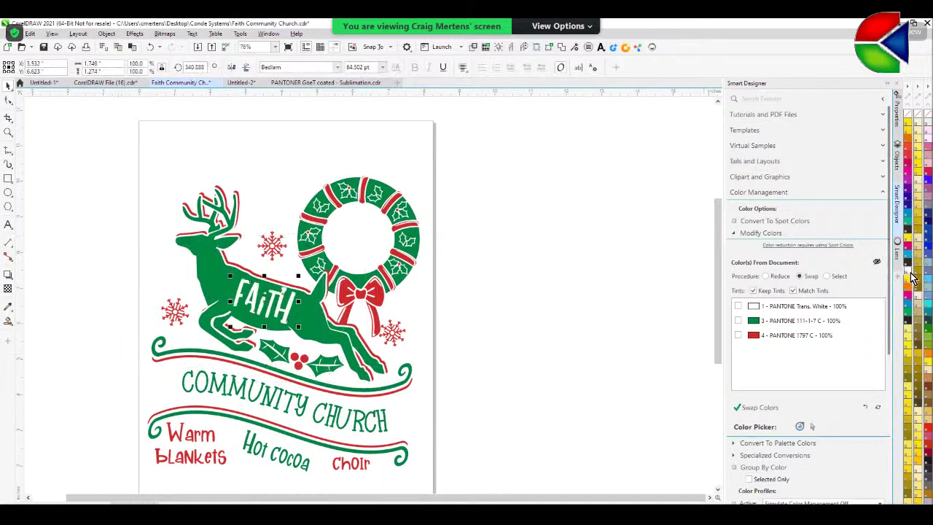
{"action": "left_click", "coordinate": [602, 289]}
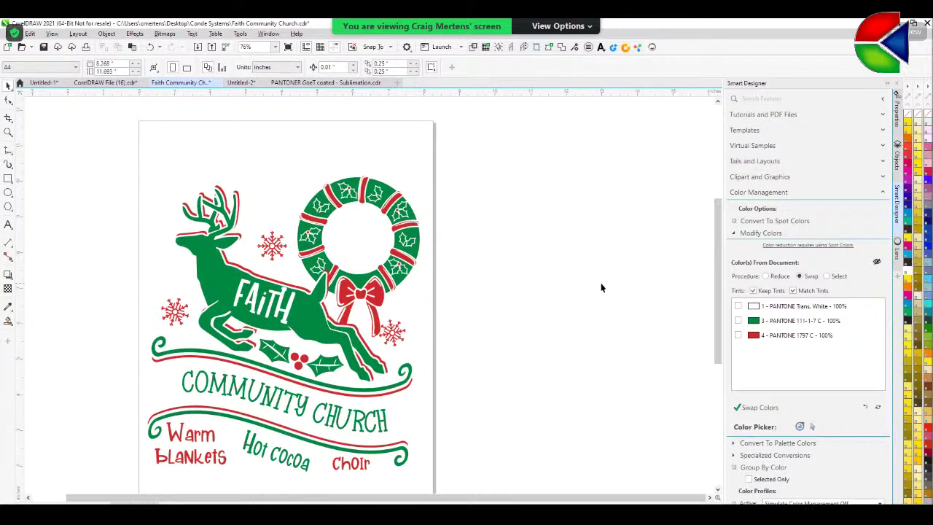
{"action": "left_click", "coordinate": [348, 84]}
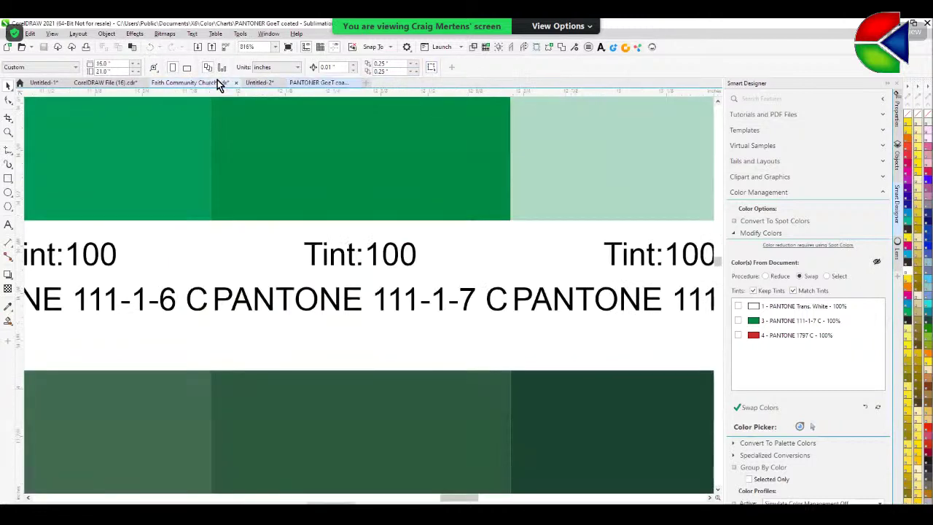
- Paste the church photo back into the wreath centre and send it To Back of Page
{"action": "left_click", "coordinate": [260, 83]}
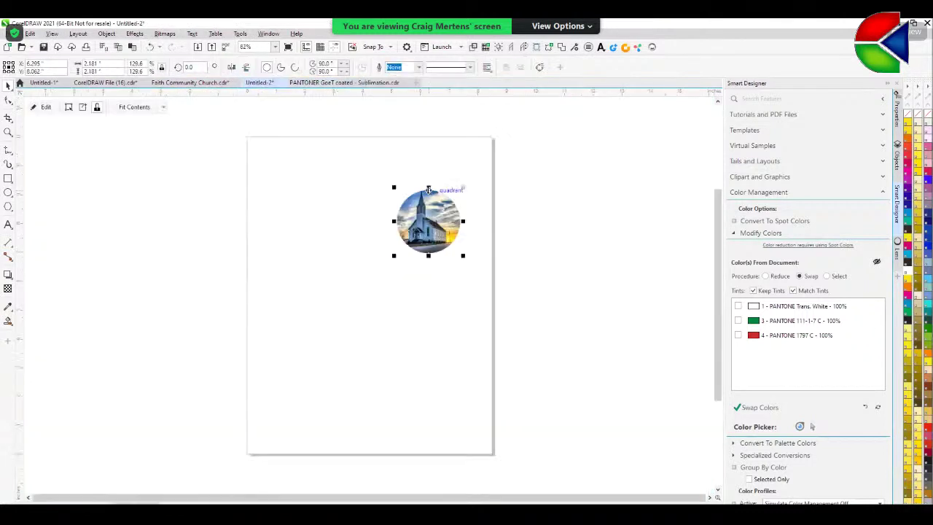
{"action": "left_click", "coordinate": [191, 84]}
{"action": "key", "text": "ctrl+v"}
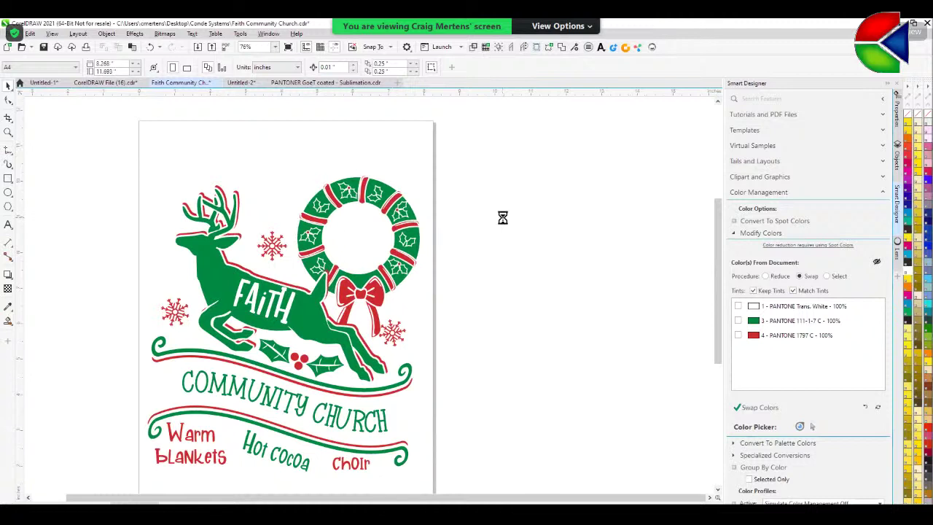
{"action": "left_click", "coordinate": [352, 238]}
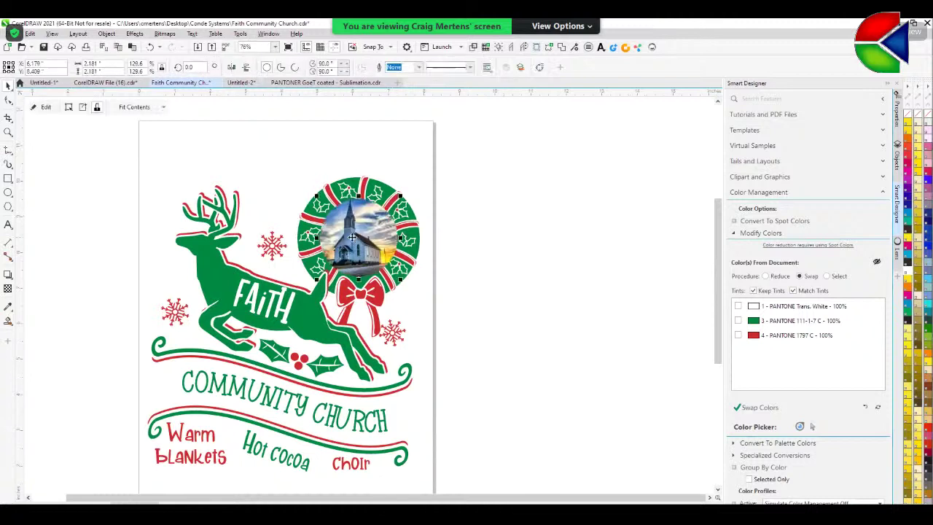
{"action": "right_click", "coordinate": [352, 237]}
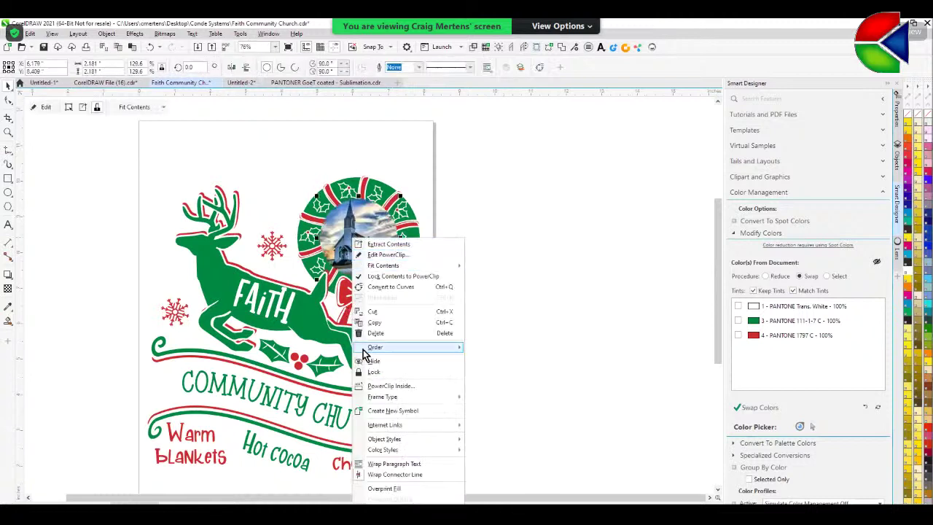
{"action": "mouse_move", "coordinate": [370, 353]}
{"action": "left_click", "coordinate": [509, 361]}
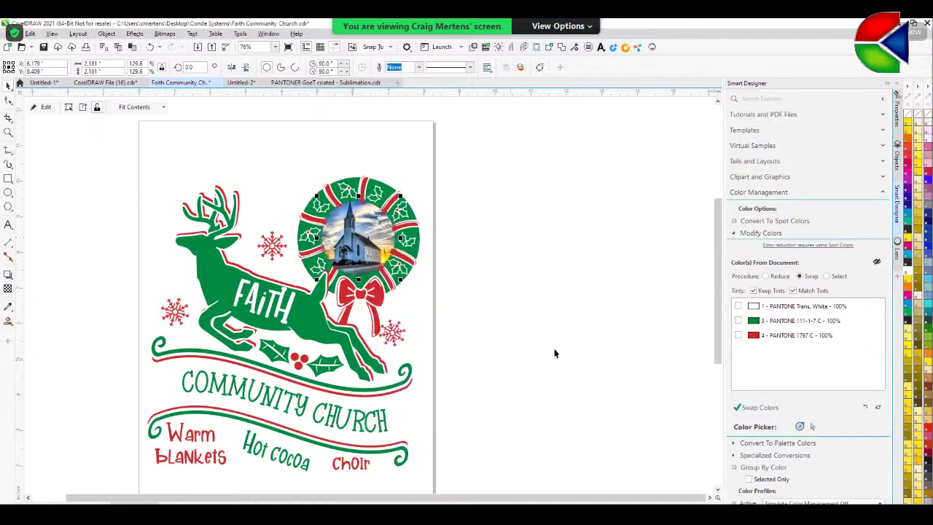
{"action": "left_click", "coordinate": [554, 355]}
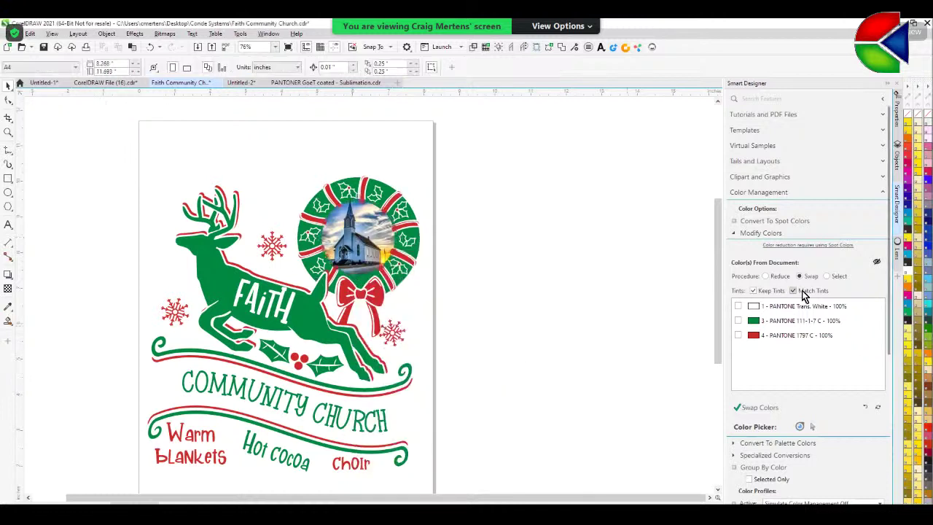
- Refresh the Smart Designer colour list to show PANTONE 111-1-7 C and the RGB tones
{"action": "left_click", "coordinate": [878, 409]}
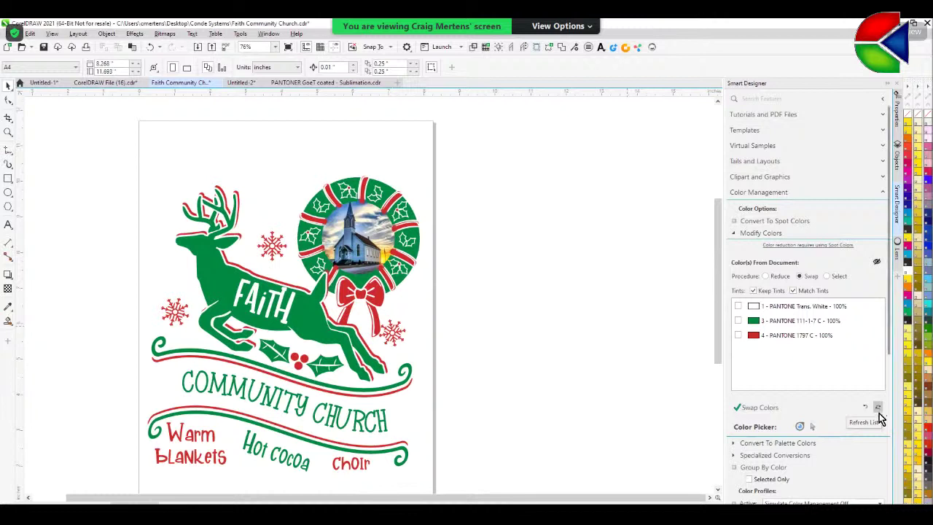
{"action": "left_click", "coordinate": [879, 408]}
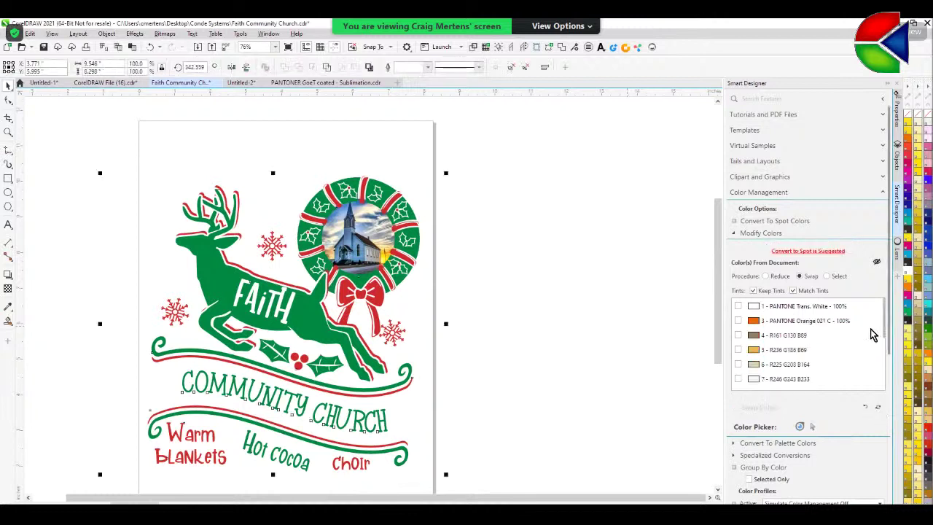
{"action": "left_click_drag", "start_coordinate": [881, 323], "coordinate": [888, 348]}
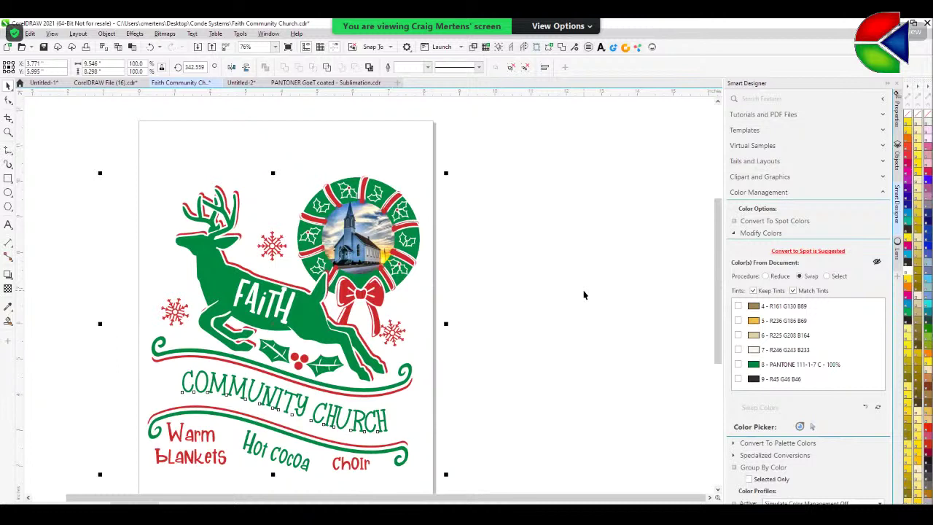
- Test-move the green reindeer twice, undoing each move with Ctrl+Z
{"action": "left_click", "coordinate": [494, 324]}
{"action": "left_click", "coordinate": [309, 334]}
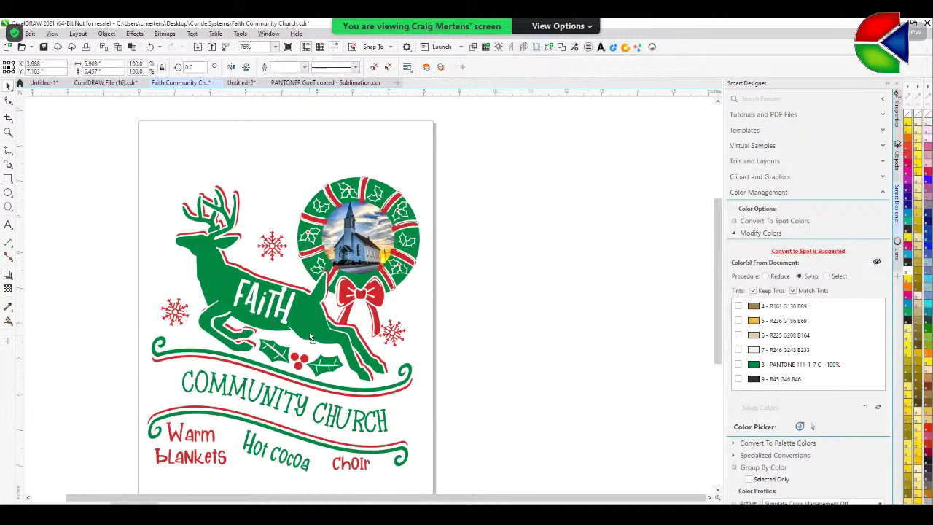
{"action": "left_click_drag", "start_coordinate": [307, 336], "coordinate": [305, 280]}
{"action": "key", "text": "ctrl+z"}
{"action": "left_click", "coordinate": [533, 235]}
{"action": "left_click", "coordinate": [314, 328]}
{"action": "left_click_drag", "start_coordinate": [314, 328], "coordinate": [261, 273]}
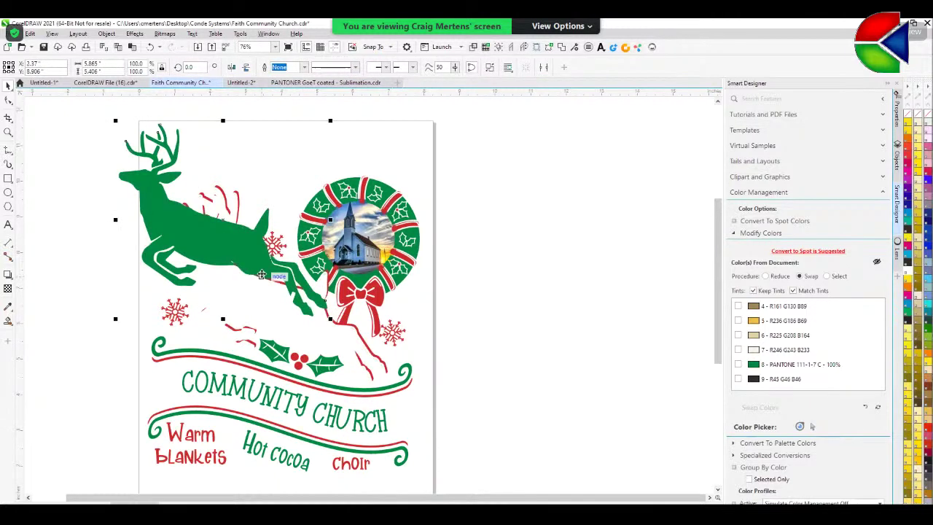
{"action": "key", "text": "ctrl+z"}
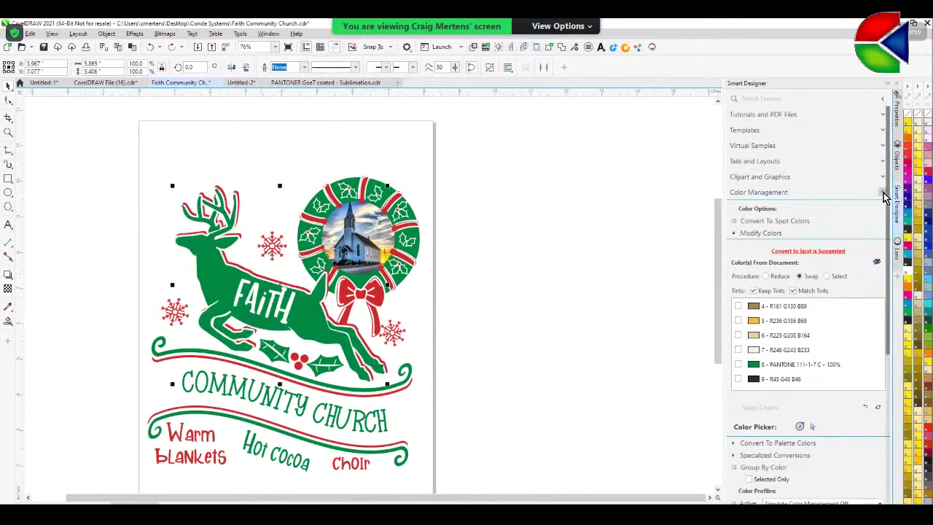
- Apply the Smart Designer's Glitter Fill effect to the green reindeer
{"action": "left_click", "coordinate": [884, 196]}
{"action": "left_click", "coordinate": [736, 223]}
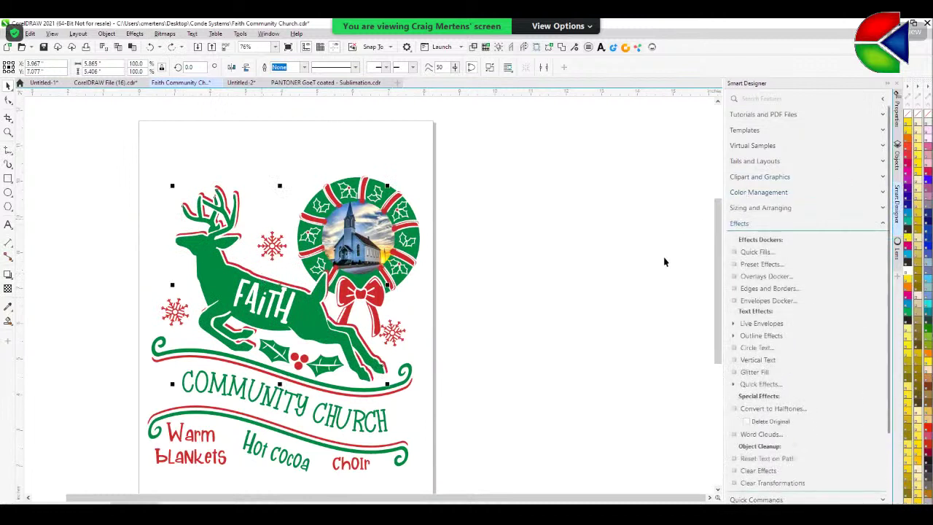
{"action": "scroll", "coordinate": [794, 374], "scroll_direction": "down", "scroll_amount": 3}
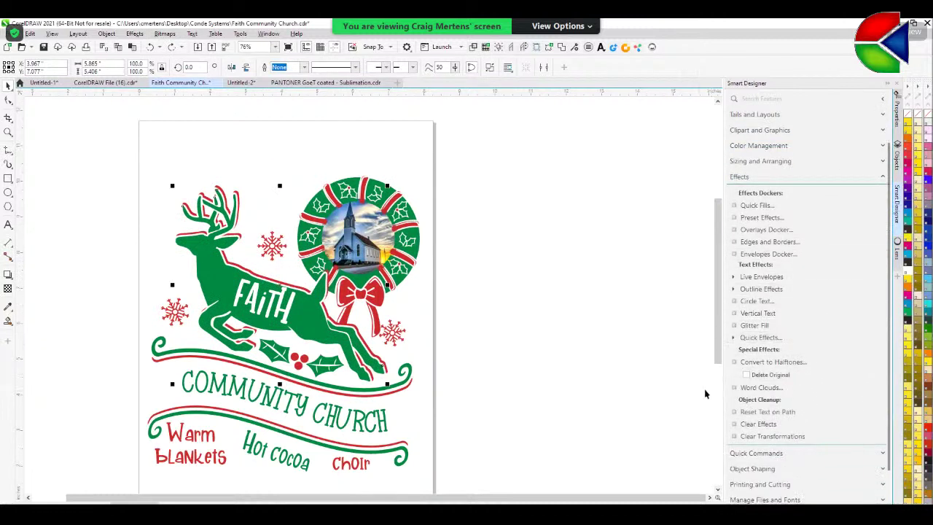
{"action": "left_click", "coordinate": [751, 326]}
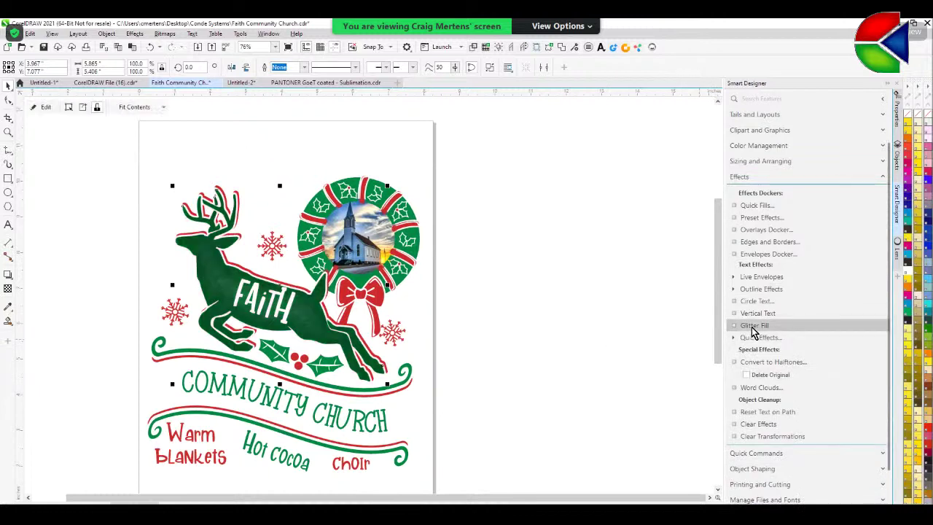
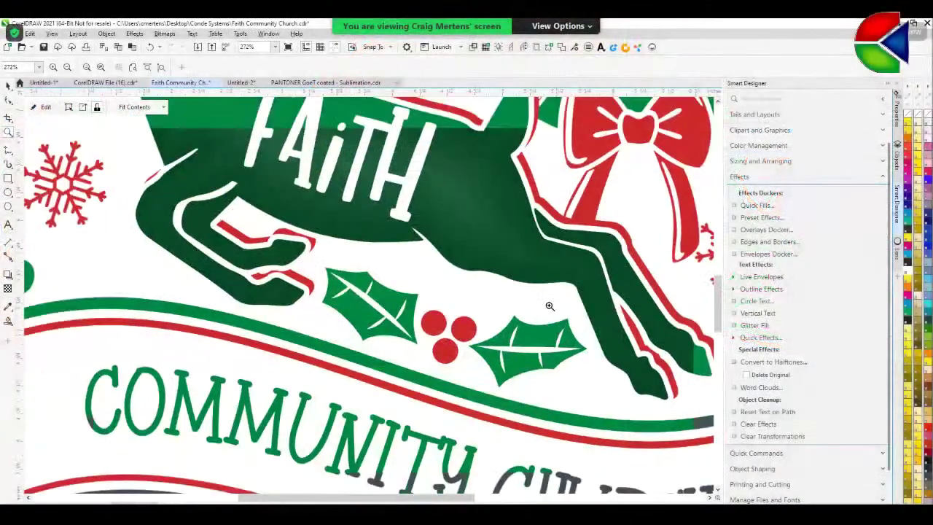
- Select the two holly leaves beneath the deer, undoing an accidental move
{"action": "scroll", "coordinate": [530, 301], "scroll_direction": "down", "scroll_amount": 1}
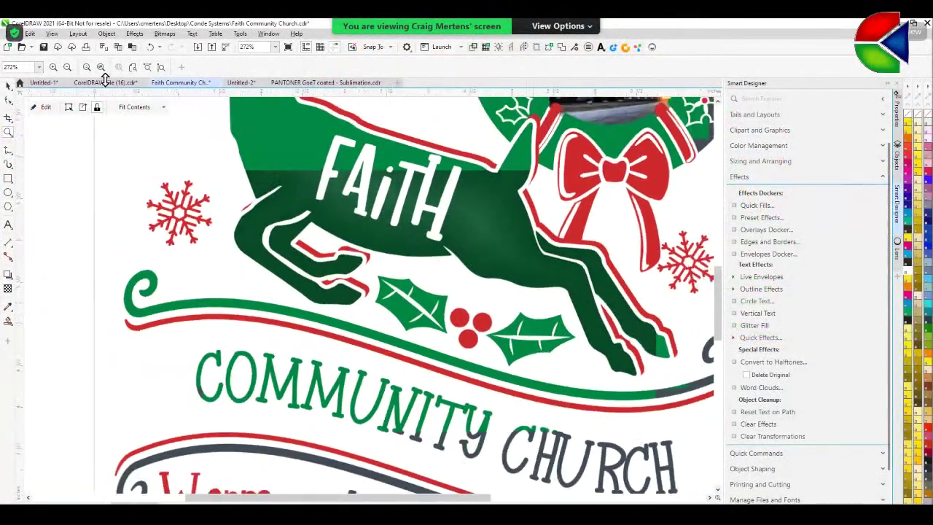
{"action": "left_click", "coordinate": [8, 85]}
{"action": "left_click", "coordinate": [60, 175]}
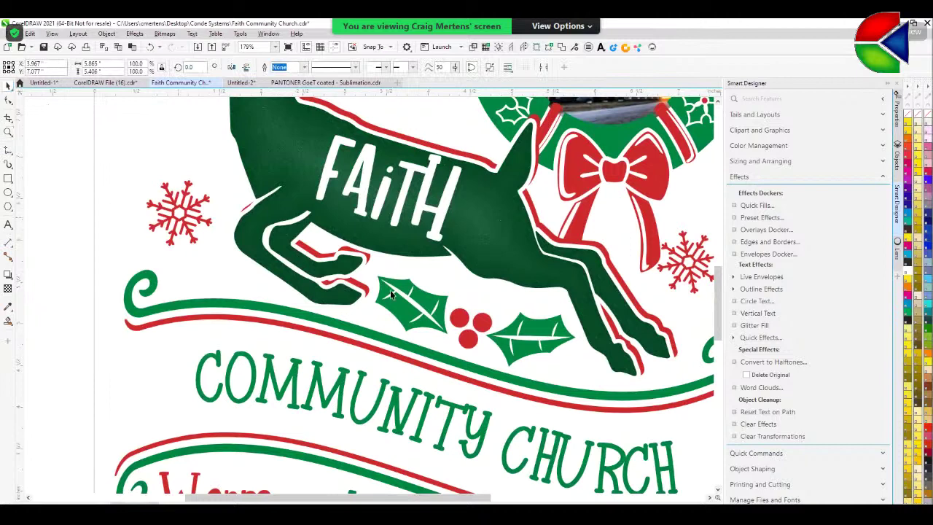
{"action": "left_click", "coordinate": [409, 332]}
{"action": "scroll", "coordinate": [412, 291], "scroll_direction": "down", "scroll_amount": 1}
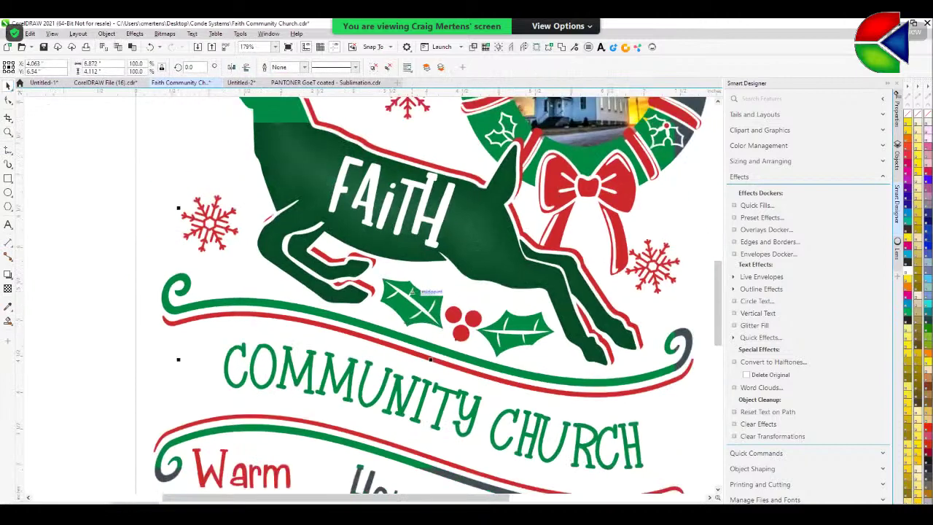
{"action": "scroll", "coordinate": [412, 292], "scroll_direction": "down", "scroll_amount": 1}
{"action": "left_click", "coordinate": [114, 250]}
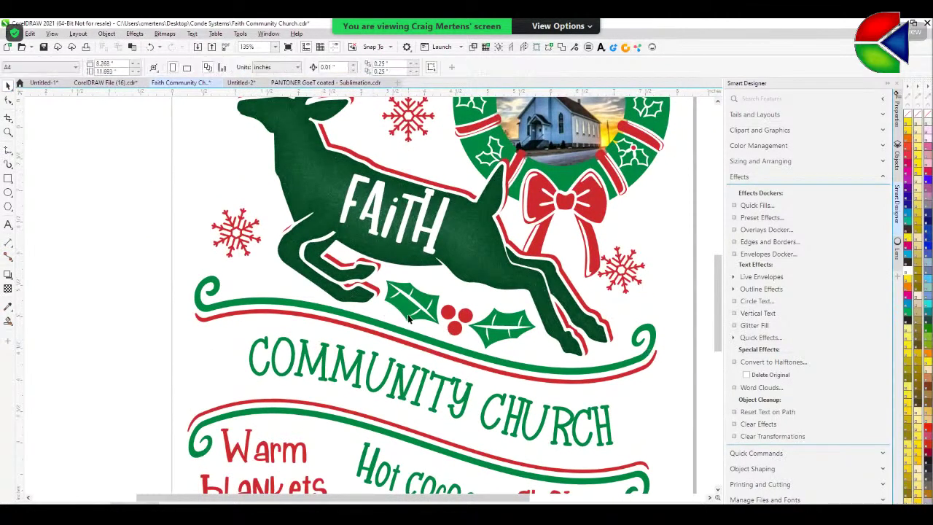
{"action": "left_click_drag", "start_coordinate": [409, 318], "coordinate": [534, 312]}
{"action": "key", "text": "ctrl+z"}
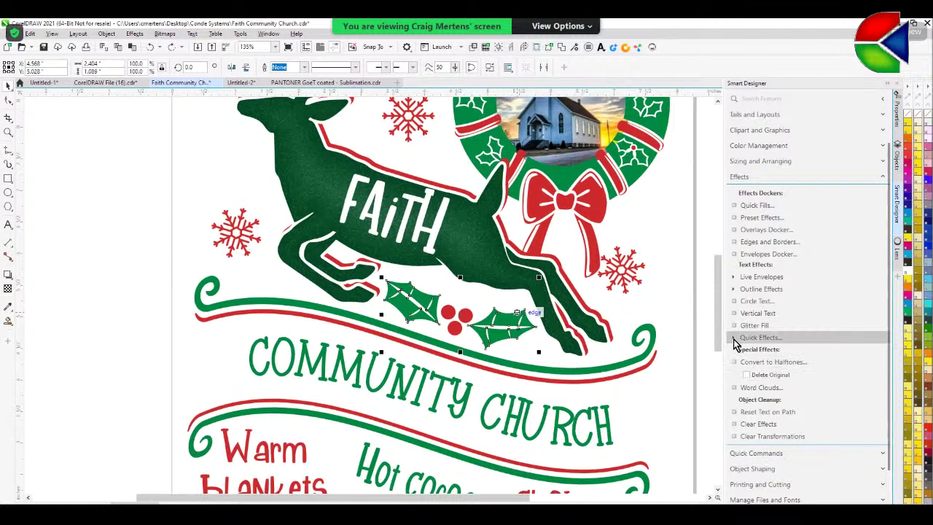
- Apply the Quick Effects Soft Bevel Effect to the holly leaves
{"action": "left_click", "coordinate": [734, 339]}
{"action": "left_click", "coordinate": [743, 350]}
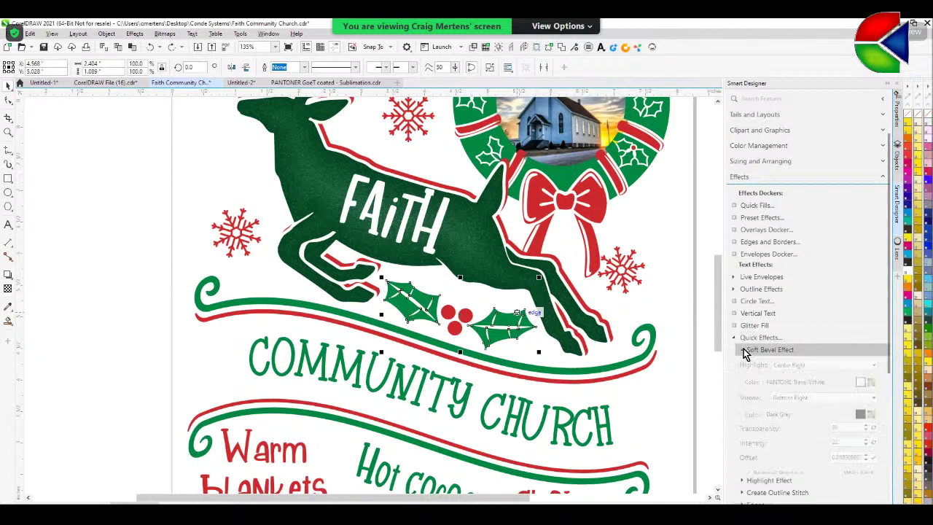
{"action": "scroll", "coordinate": [787, 438], "scroll_direction": "down", "scroll_amount": 1}
{"action": "left_click", "coordinate": [753, 445]}
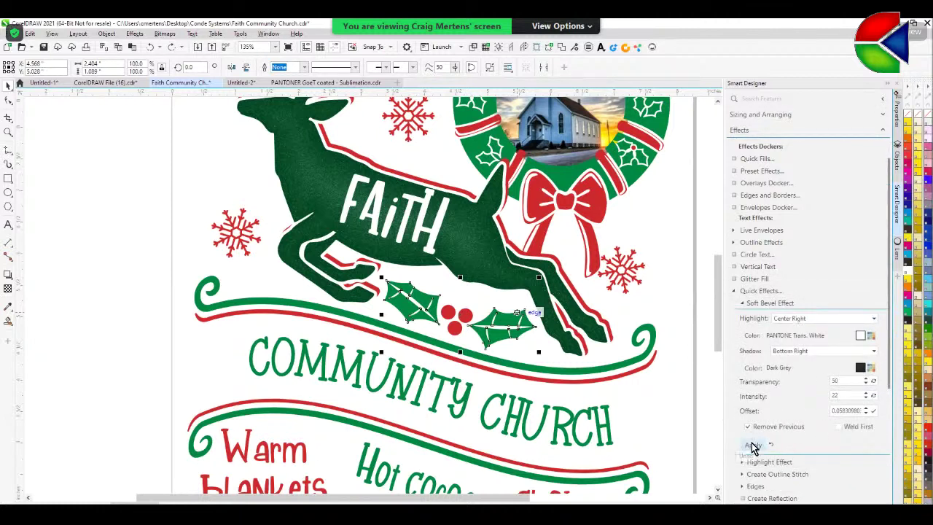
- Zoom in on the beveled holly leaves, inspect their nodes, then deselect them
{"action": "left_click", "coordinate": [8, 132]}
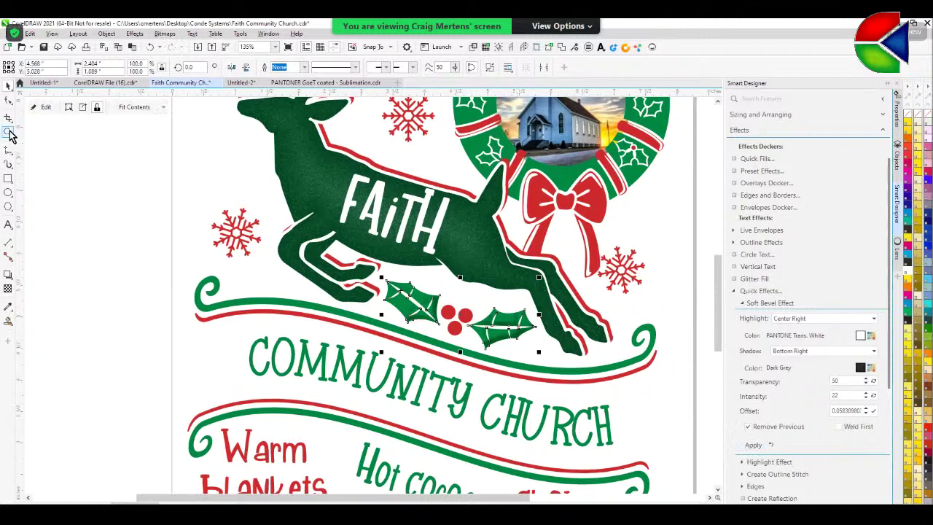
{"action": "left_click_drag", "start_coordinate": [380, 272], "coordinate": [543, 360]}
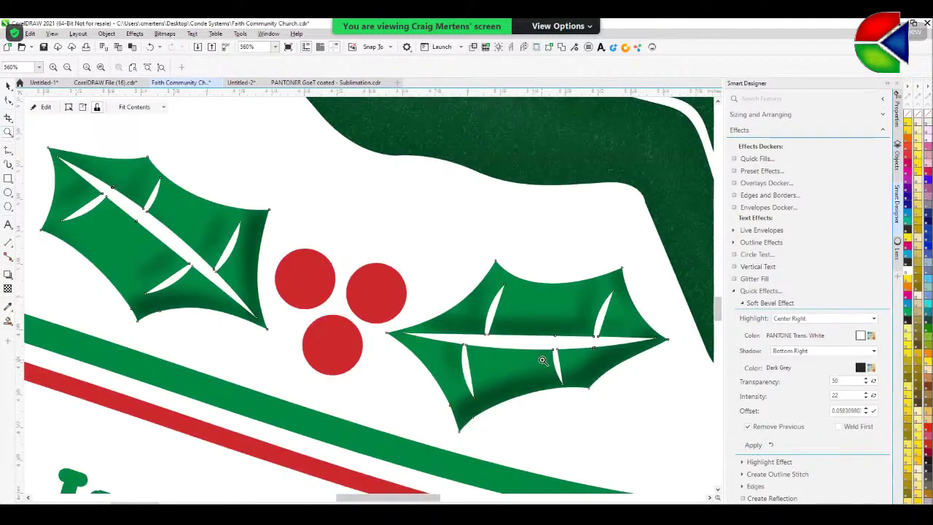
{"action": "scroll", "coordinate": [544, 342], "scroll_direction": "down", "scroll_amount": 2}
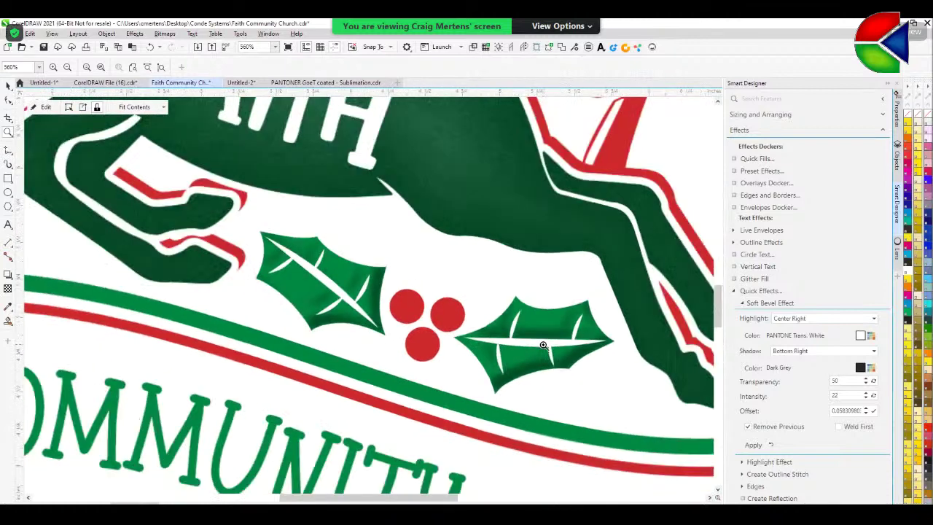
{"action": "scroll", "coordinate": [544, 345], "scroll_direction": "down", "scroll_amount": 2}
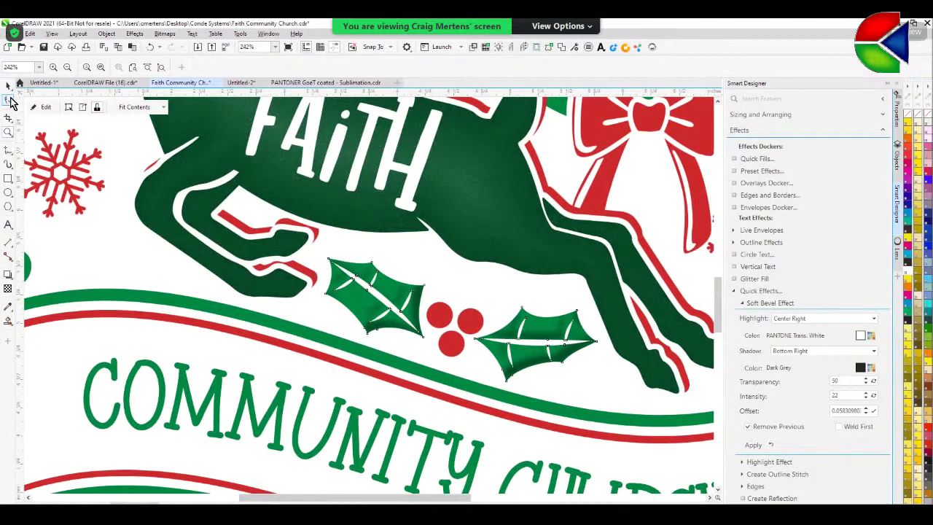
{"action": "left_click", "coordinate": [11, 102]}
{"action": "scroll", "coordinate": [583, 379], "scroll_direction": "down", "scroll_amount": 2}
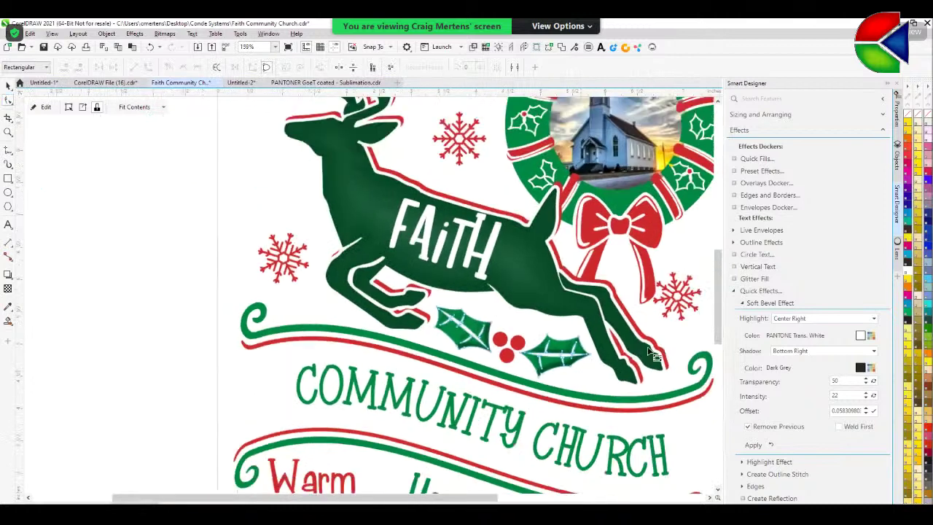
{"action": "left_click", "coordinate": [651, 352]}
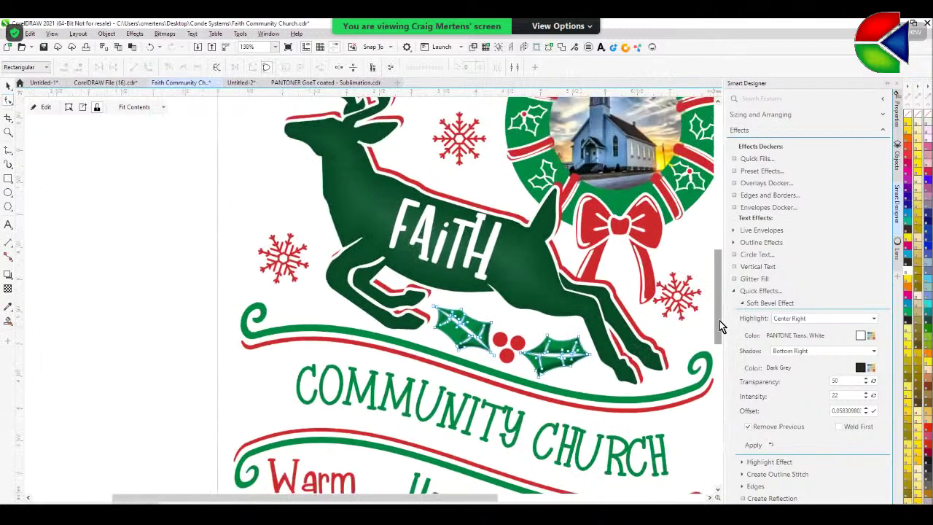
{"action": "left_click_drag", "start_coordinate": [719, 320], "coordinate": [716, 350]}
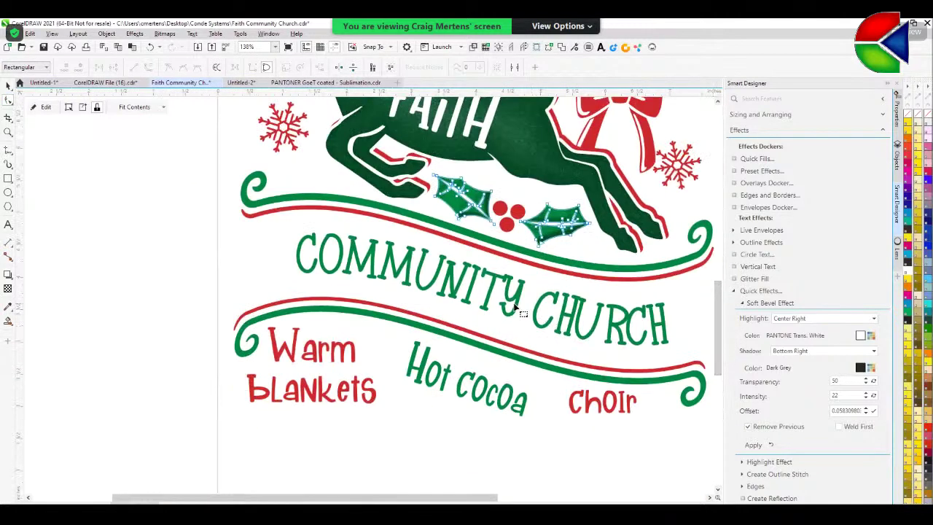
{"action": "left_click", "coordinate": [9, 85]}
{"action": "left_click", "coordinate": [106, 219]}
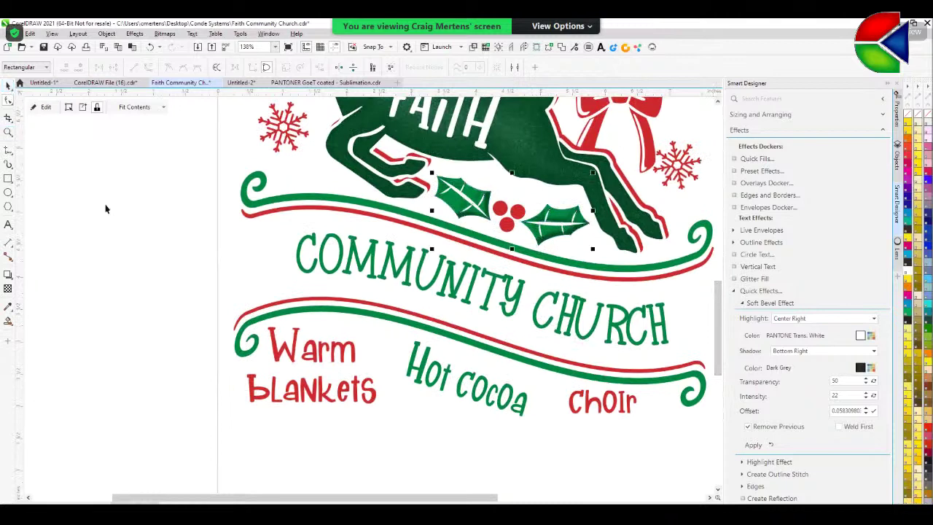
{"action": "scroll", "coordinate": [297, 325], "scroll_direction": "down", "scroll_amount": 2}
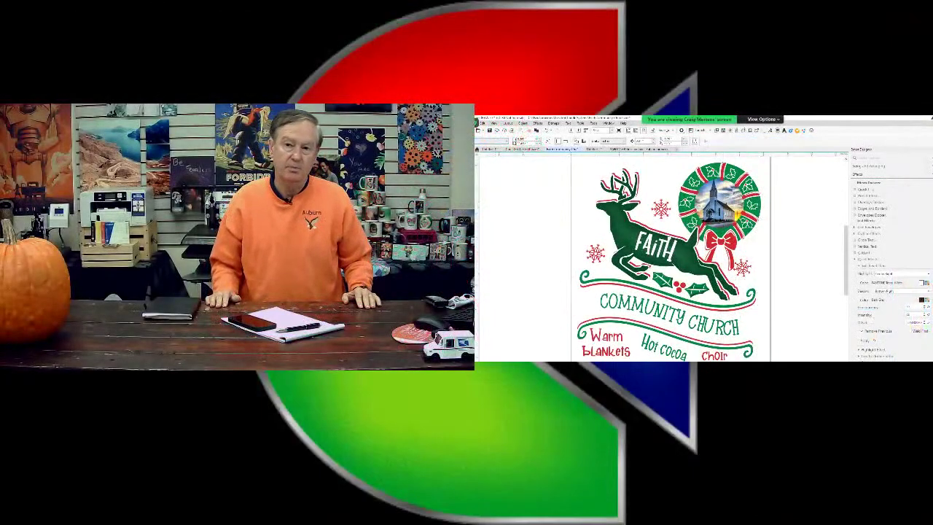
{"action": "left_click", "coordinate": [479, 122]}
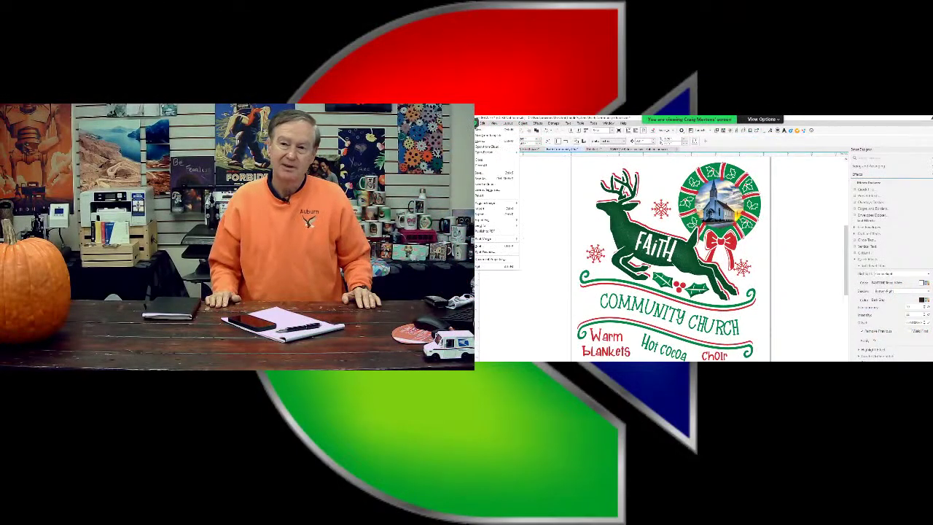
{"action": "left_click", "coordinate": [480, 176]}
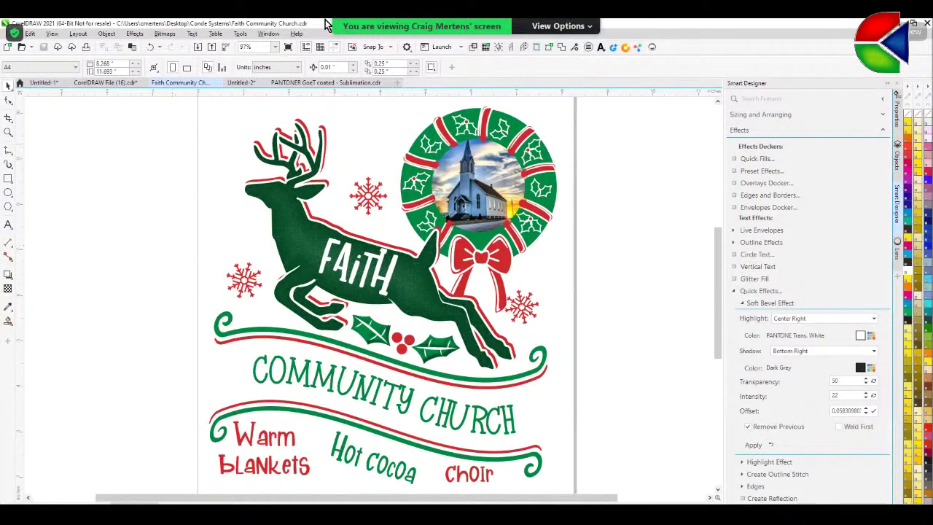
- Create a new blank document and type the word MOBILE on the page
{"action": "left_click", "coordinate": [398, 83]}
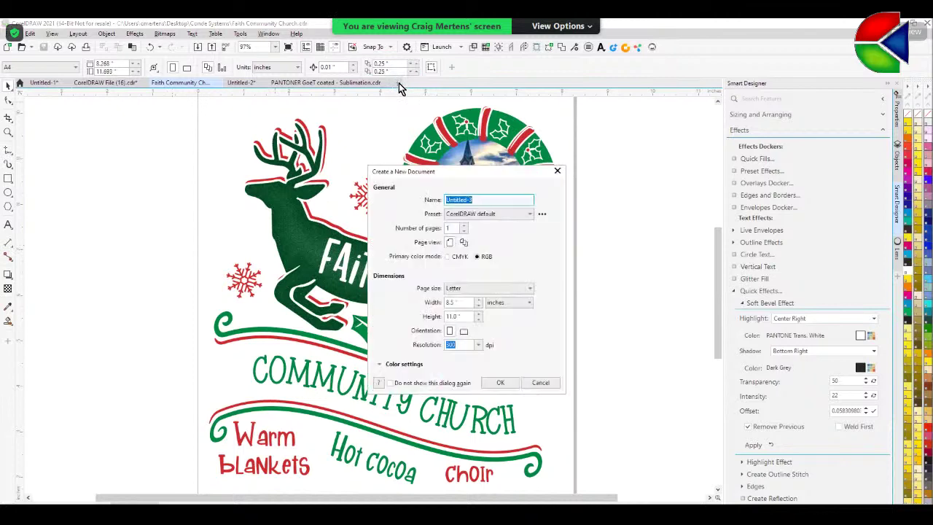
{"action": "left_click", "coordinate": [491, 383]}
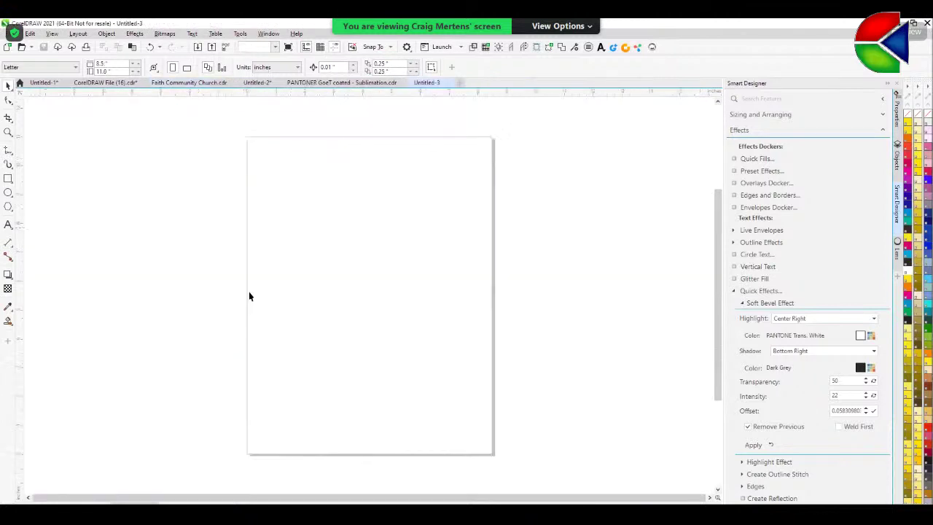
{"action": "left_click", "coordinate": [8, 224]}
{"action": "left_click", "coordinate": [303, 294]}
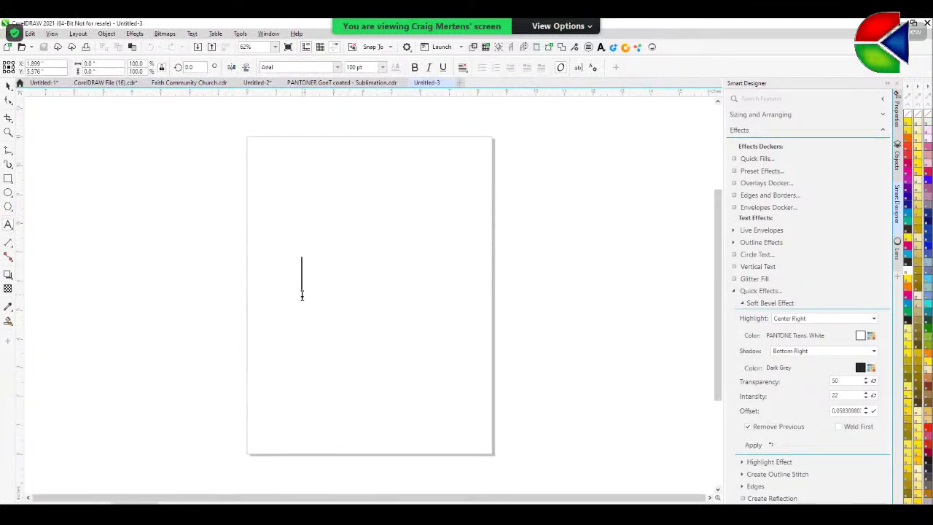
{"action": "type", "text": "MOBILE"}
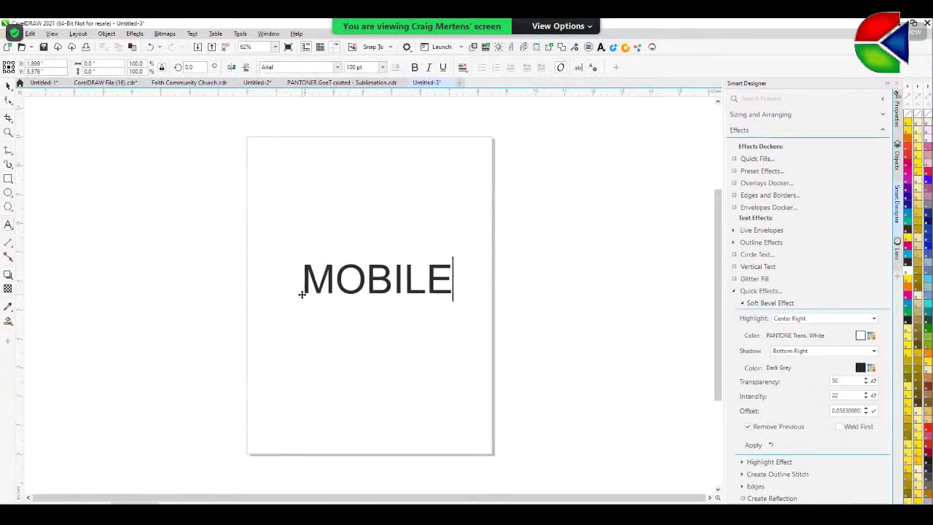
{"action": "key", "text": "Escape"}
- Style MOBILE in American Captain Heavy at about 182.643 pt, moved higher, filled purple
{"action": "left_click", "coordinate": [8, 86]}
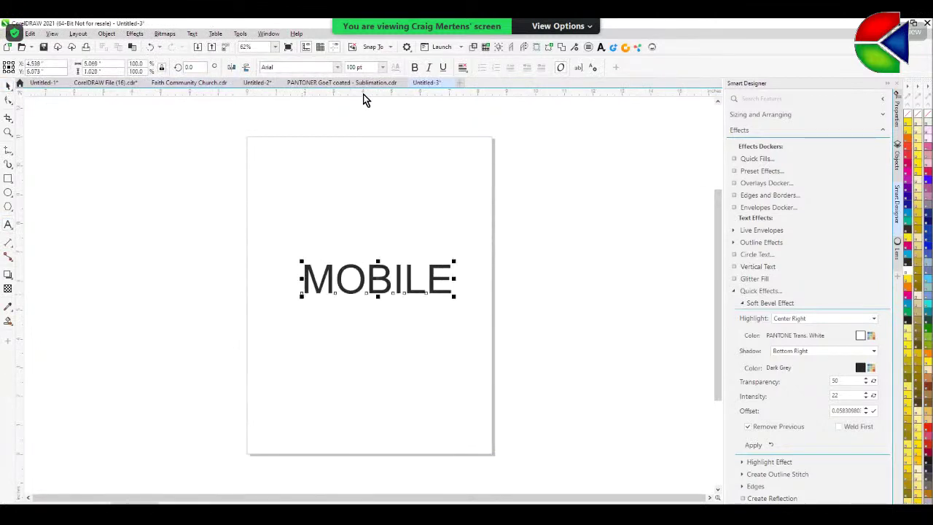
{"action": "left_click", "coordinate": [339, 68]}
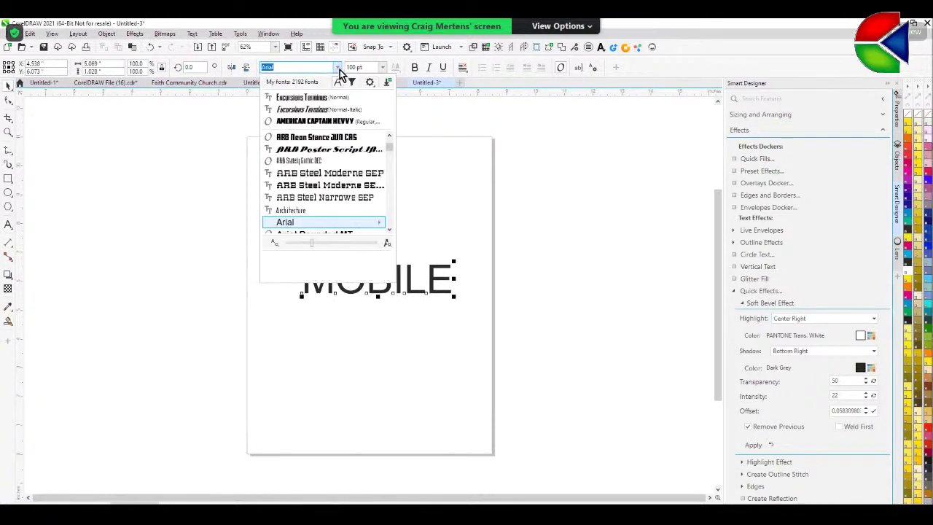
{"action": "left_click", "coordinate": [309, 126]}
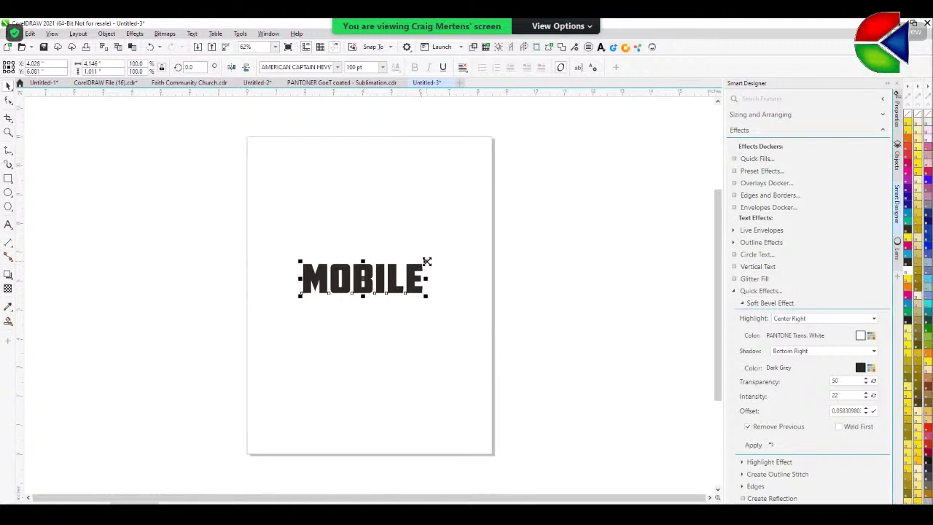
{"action": "left_click_drag", "start_coordinate": [427, 260], "coordinate": [479, 237]}
{"action": "left_click_drag", "start_coordinate": [427, 267], "coordinate": [434, 237]}
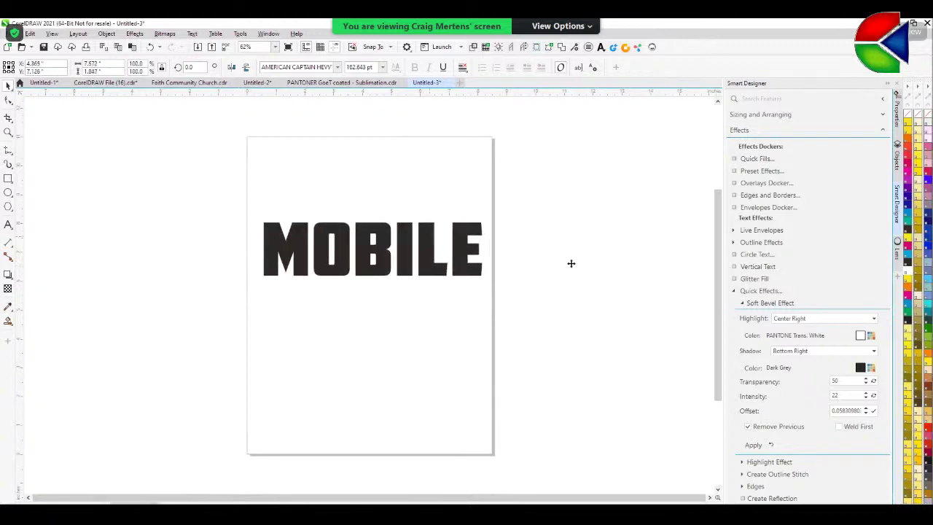
{"action": "left_click", "coordinate": [908, 191]}
{"action": "left_click", "coordinate": [614, 258]}
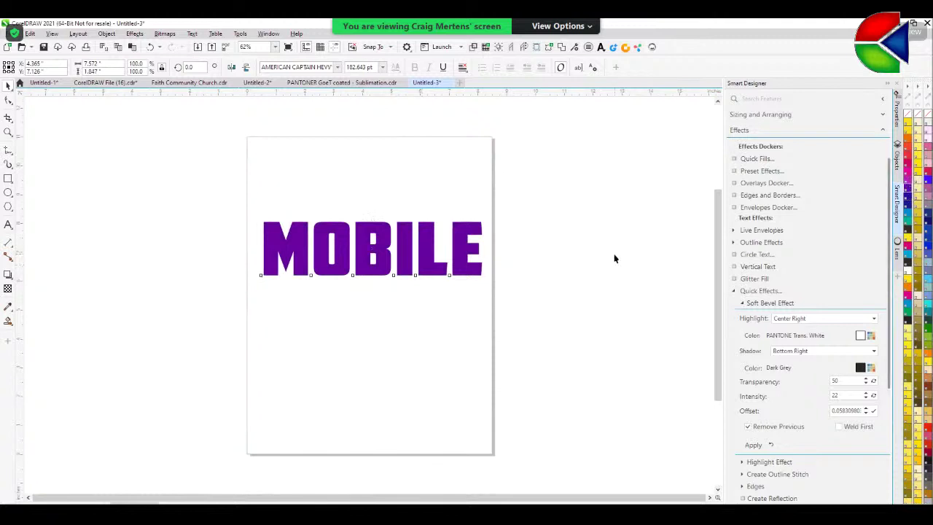
{"action": "left_click", "coordinate": [434, 271]}
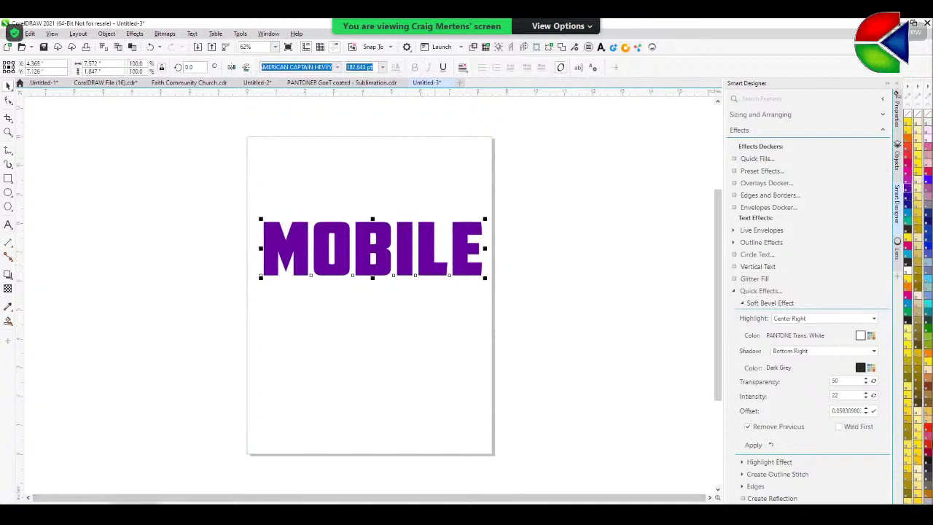
- Apply a Bottom Arch live envelope to MOBILE with the arch set to 34%
{"action": "left_click", "coordinate": [733, 231]}
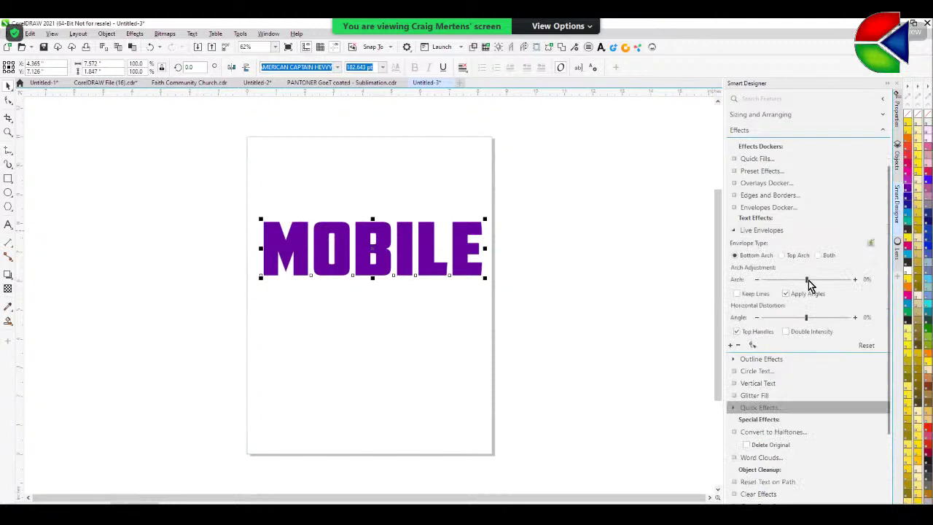
{"action": "left_click_drag", "start_coordinate": [807, 280], "coordinate": [822, 282]}
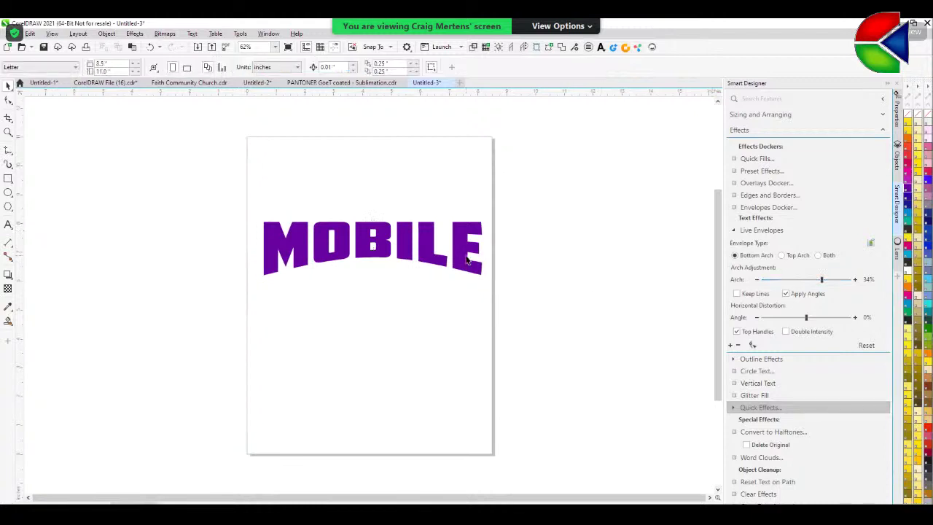
- Apply a gradient style from the Print outline effect gallery to MOBILE
{"action": "scroll", "coordinate": [823, 240], "scroll_direction": "up", "scroll_amount": 3}
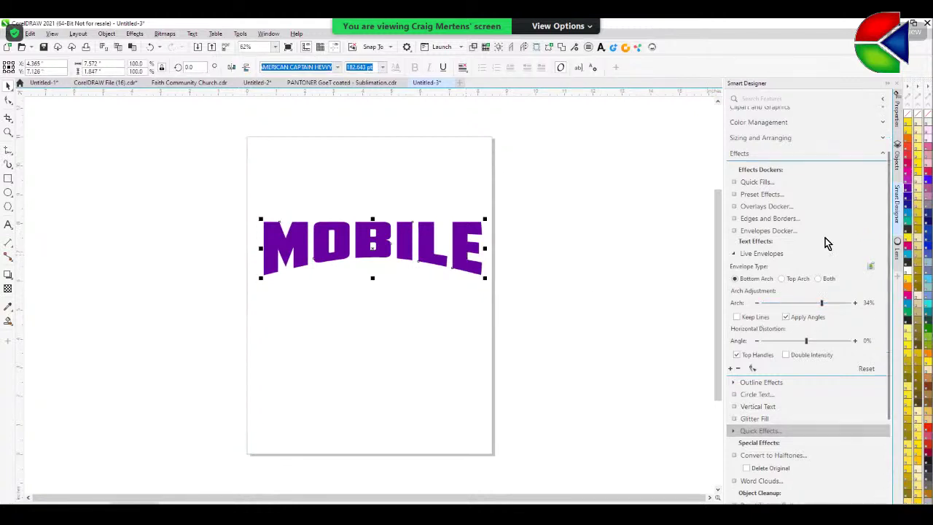
{"action": "left_click", "coordinate": [884, 204]}
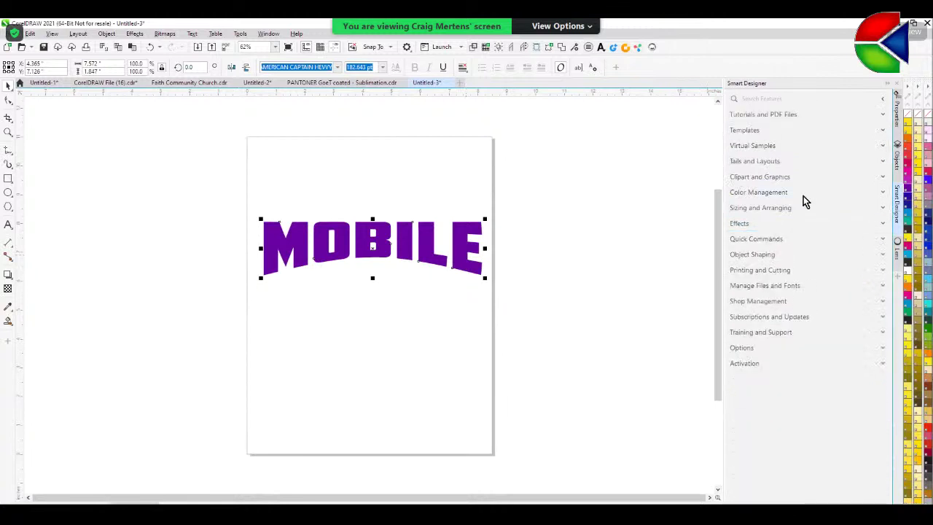
{"action": "left_click", "coordinate": [735, 223]}
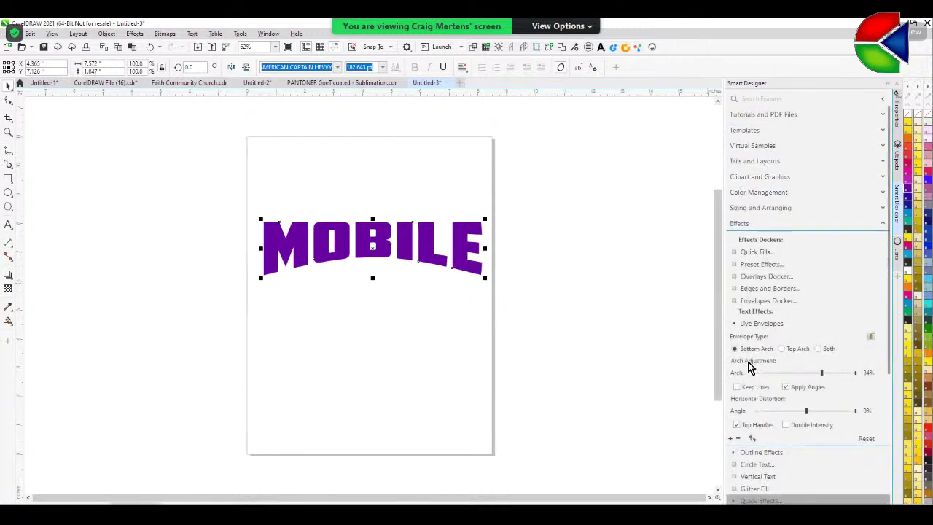
{"action": "left_click", "coordinate": [733, 323]}
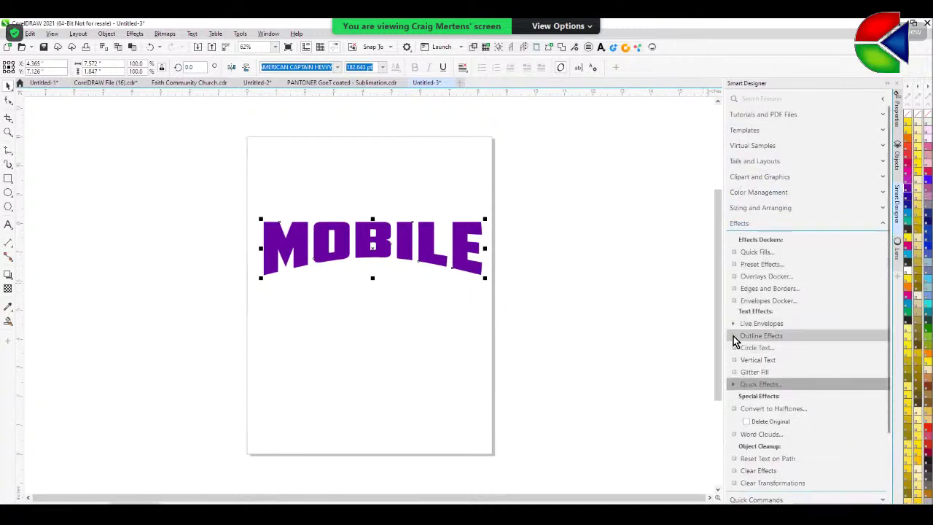
{"action": "left_click", "coordinate": [734, 336]}
{"action": "left_click", "coordinate": [743, 360]}
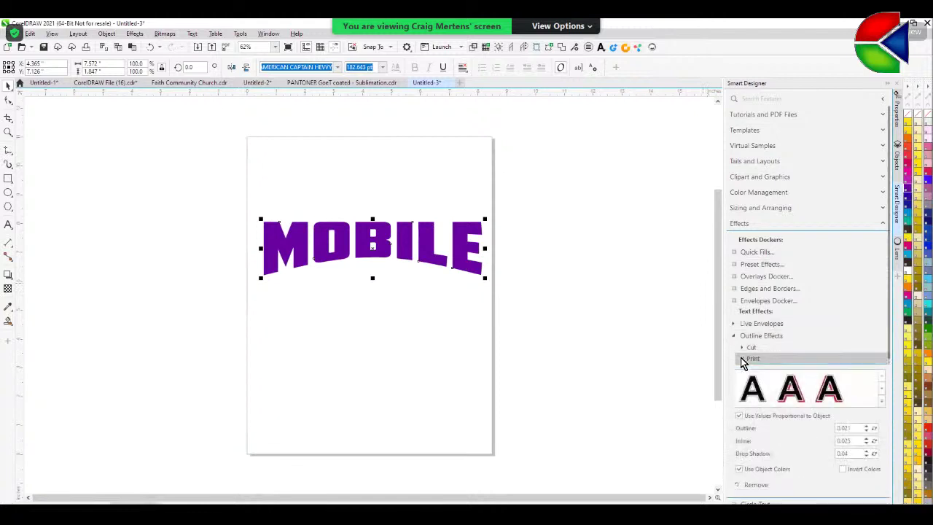
{"action": "left_click", "coordinate": [883, 402]}
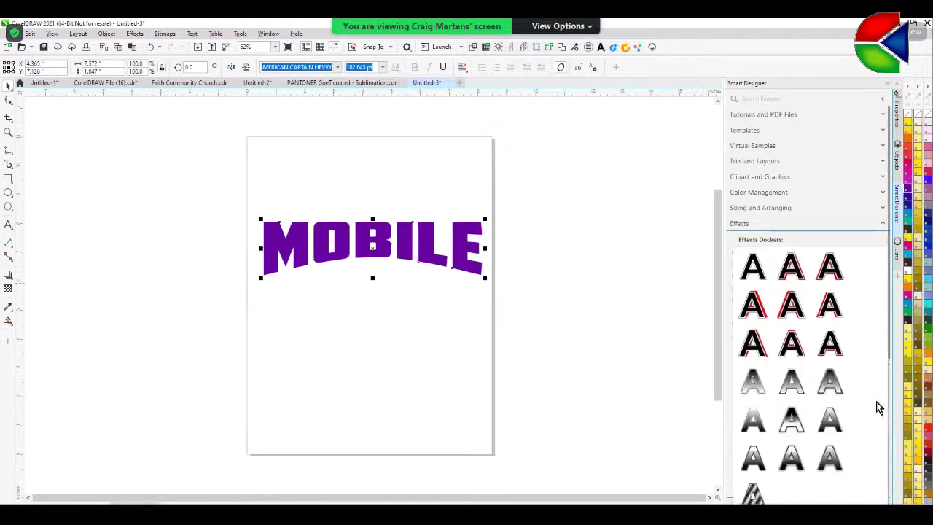
{"action": "left_click", "coordinate": [798, 429]}
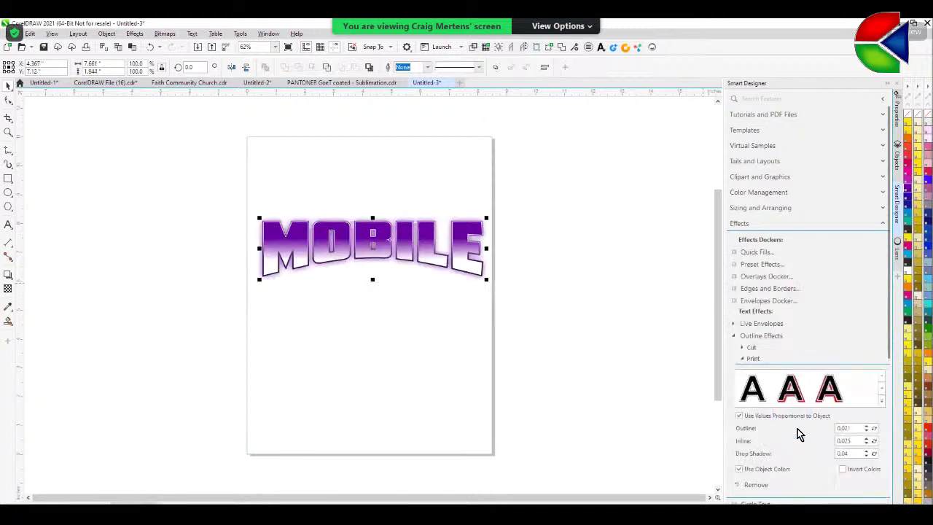
{"action": "left_click", "coordinate": [632, 405]}
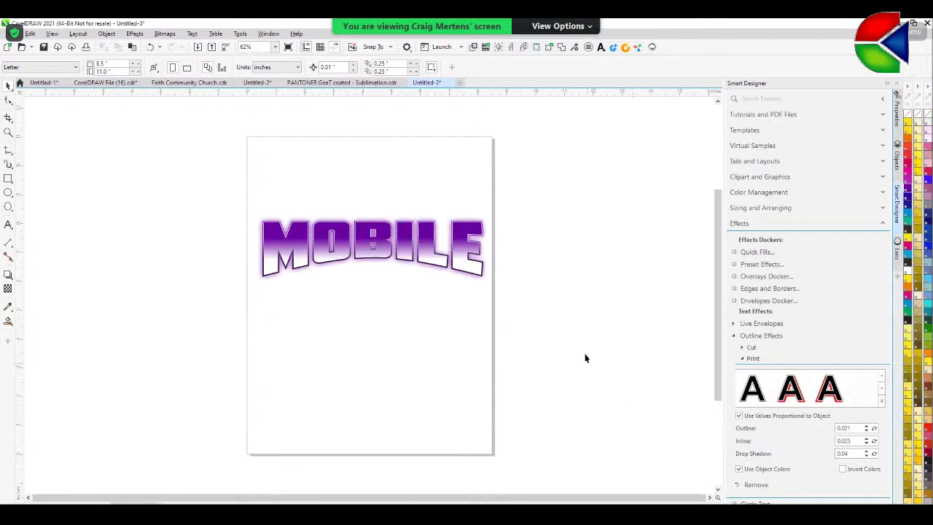
- Pull the stacked MOBILE effect layers apart, then undo the last move
{"action": "left_click_drag", "start_coordinate": [402, 248], "coordinate": [406, 169]}
{"action": "left_click_drag", "start_coordinate": [397, 247], "coordinate": [549, 223]}
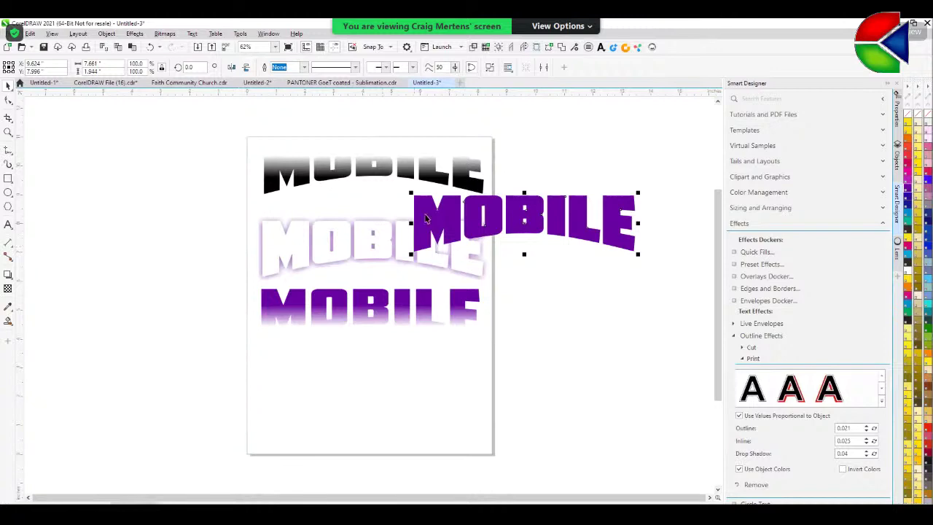
{"action": "key", "text": "ctrl+z"}
{"action": "key", "text": "ctrl+z"}
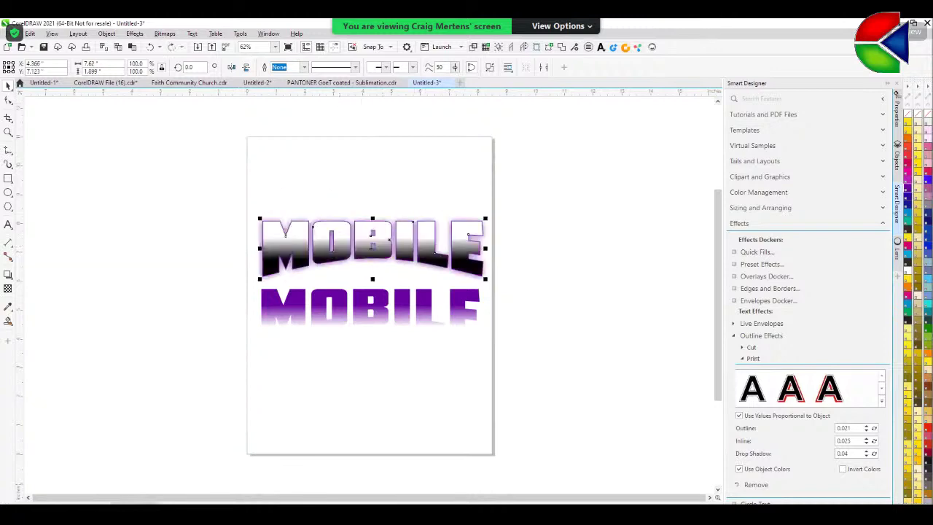
- In Chrome, load the Condé Systems website by entering 'conde' in the address bar
{"action": "key", "text": "alt+Tab"}
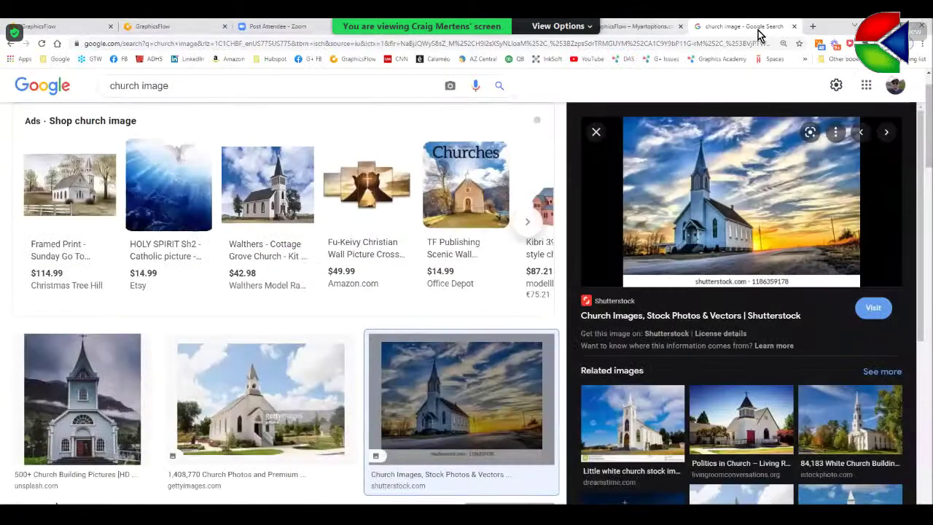
{"action": "left_click", "coordinate": [680, 44]}
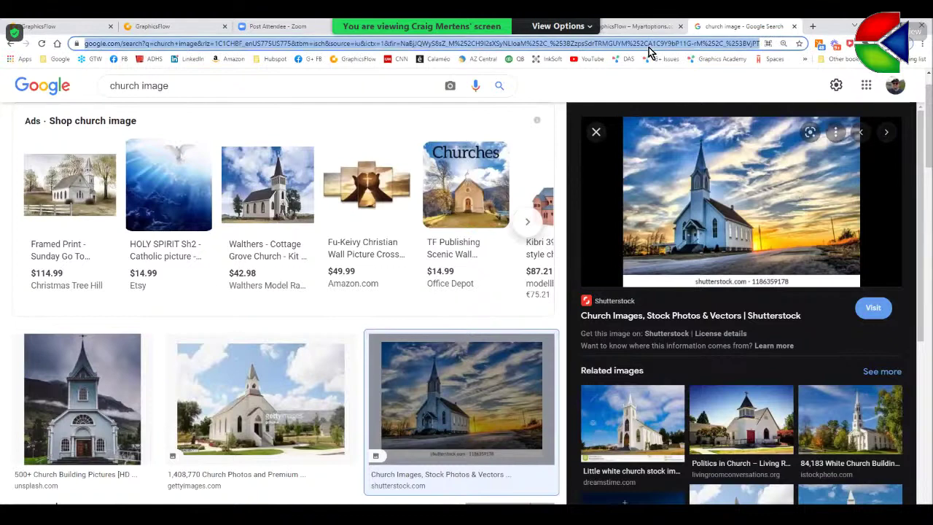
{"action": "type", "text": "conde"}
{"action": "key", "text": "Return"}
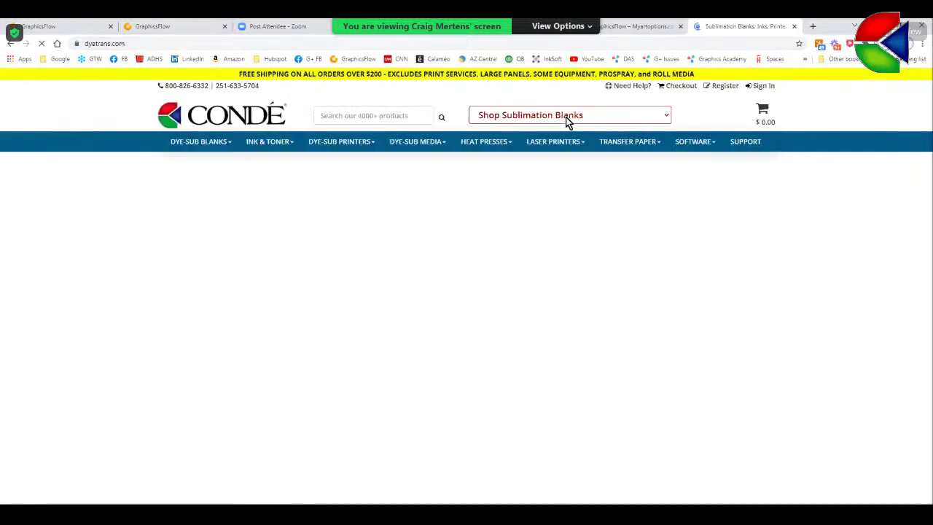
- Search the Condé site for product k202
{"action": "left_click", "coordinate": [358, 116]}
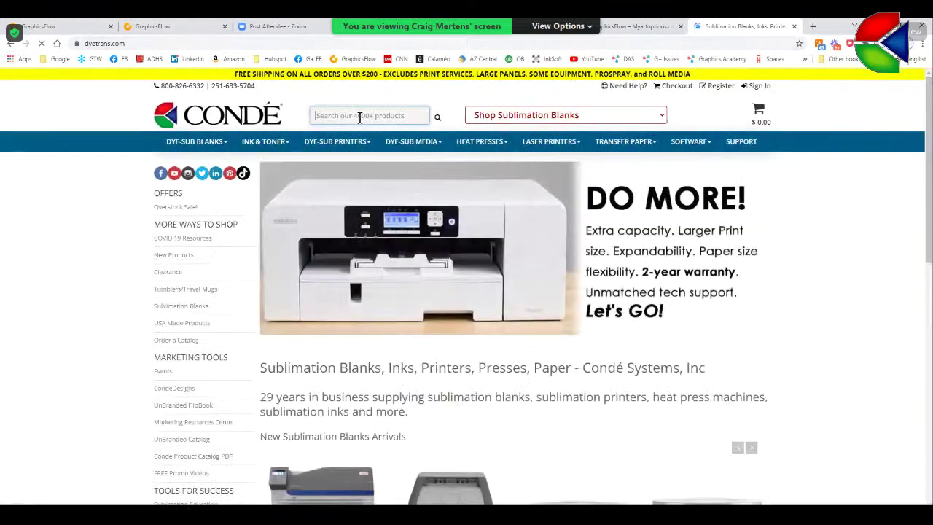
{"action": "type", "text": "or"}
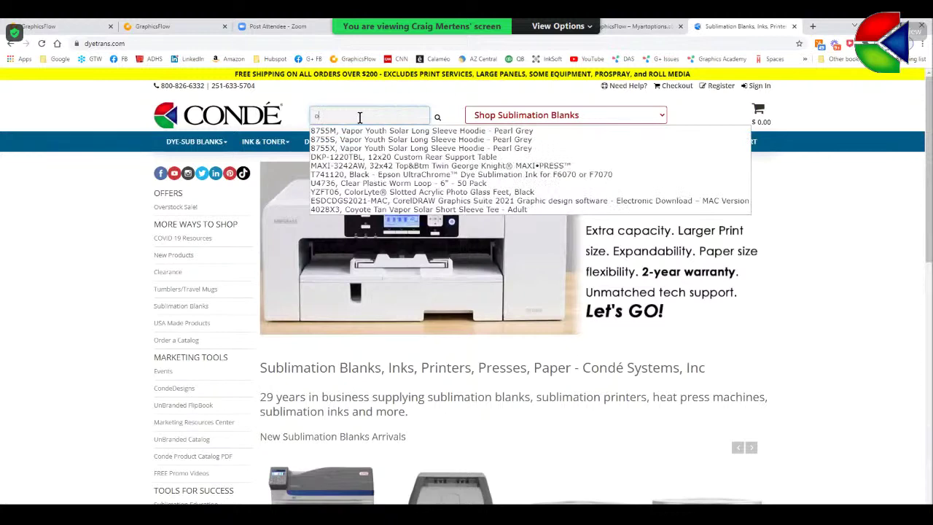
{"action": "key", "text": "BackSpace"}
{"action": "key", "text": "BackSpace"}
{"action": "type", "text": "k"}
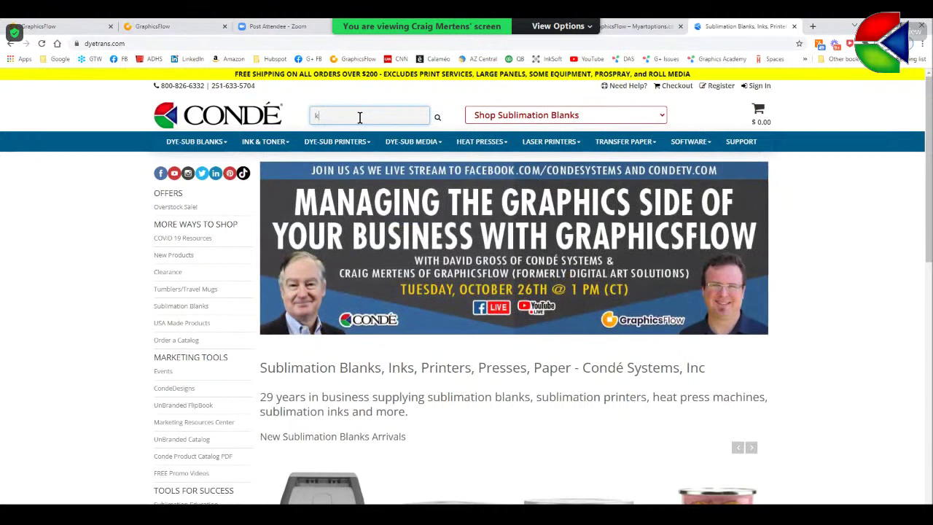
{"action": "type", "text": "202"}
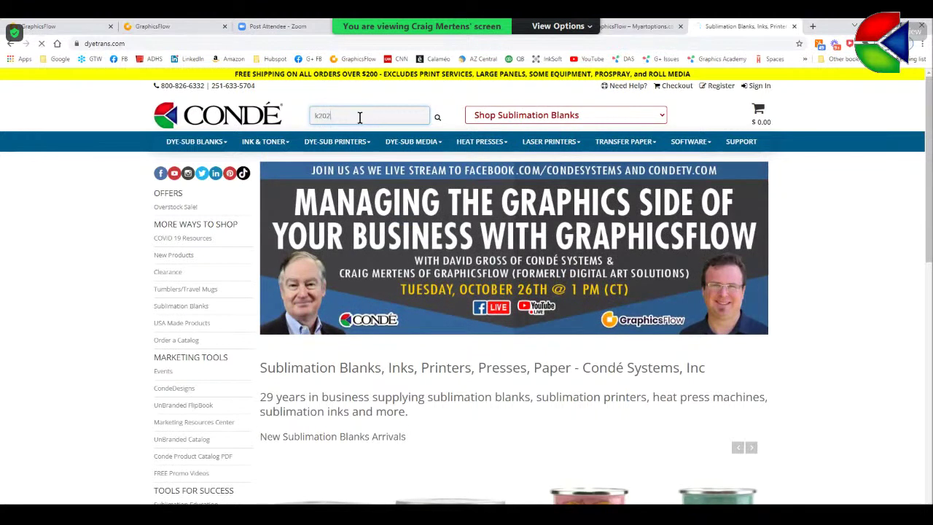
{"action": "left_click", "coordinate": [437, 118]}
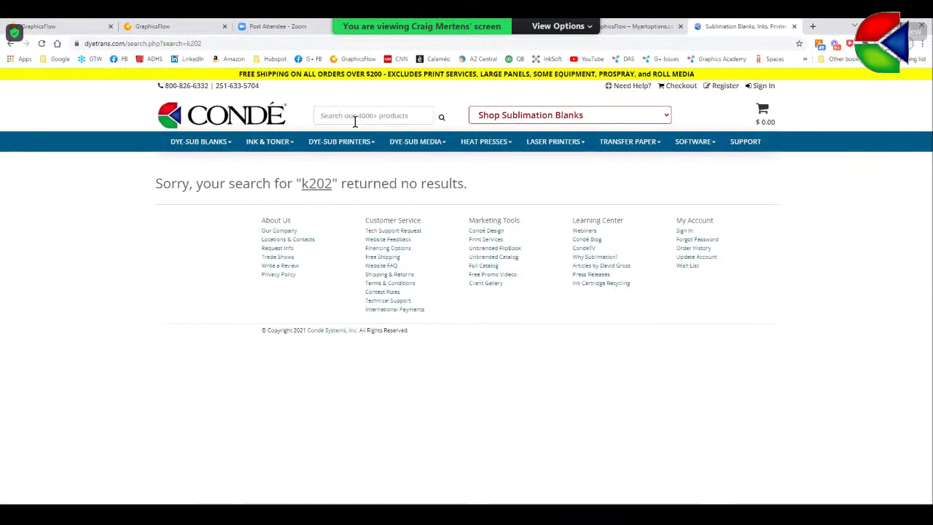
- Search the site for 'ornament' and scroll through the 78 results to the heart ornaments
{"action": "left_click", "coordinate": [355, 119]}
{"action": "type", "text": "or"}
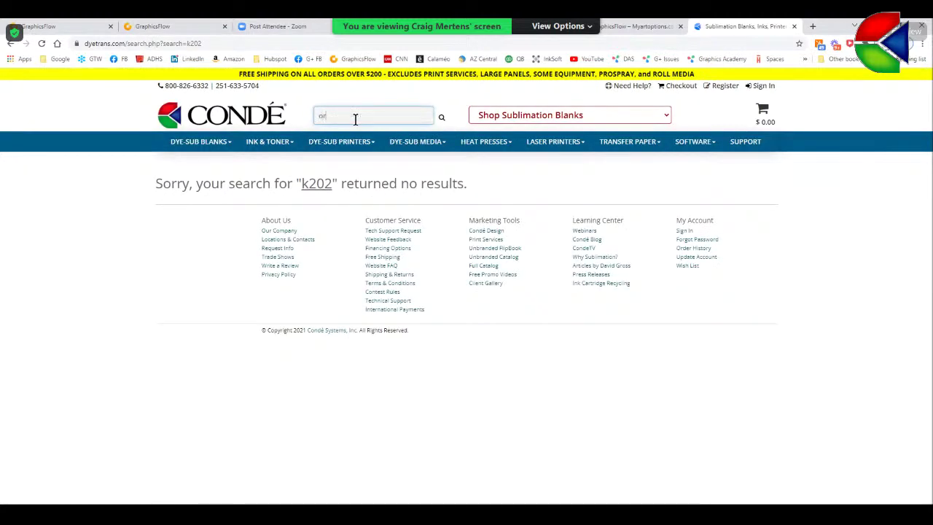
{"action": "type", "text": "nament"}
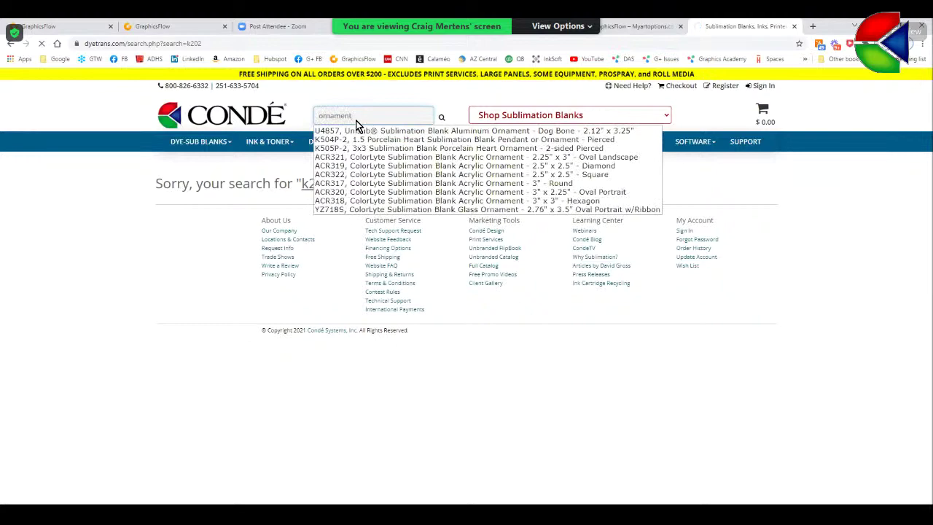
{"action": "key", "text": "Return"}
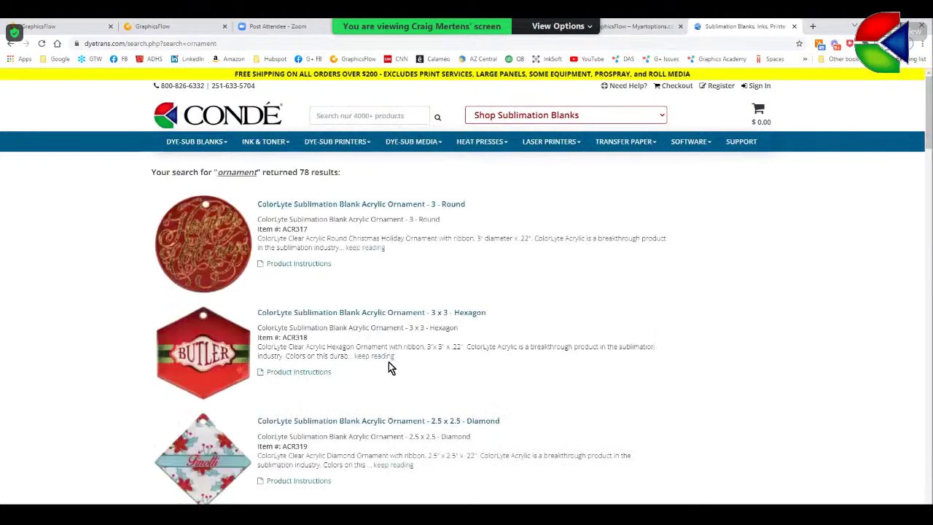
{"action": "scroll", "coordinate": [390, 357], "scroll_direction": "down", "scroll_amount": 10}
{"action": "scroll", "coordinate": [398, 339], "scroll_direction": "down", "scroll_amount": 15}
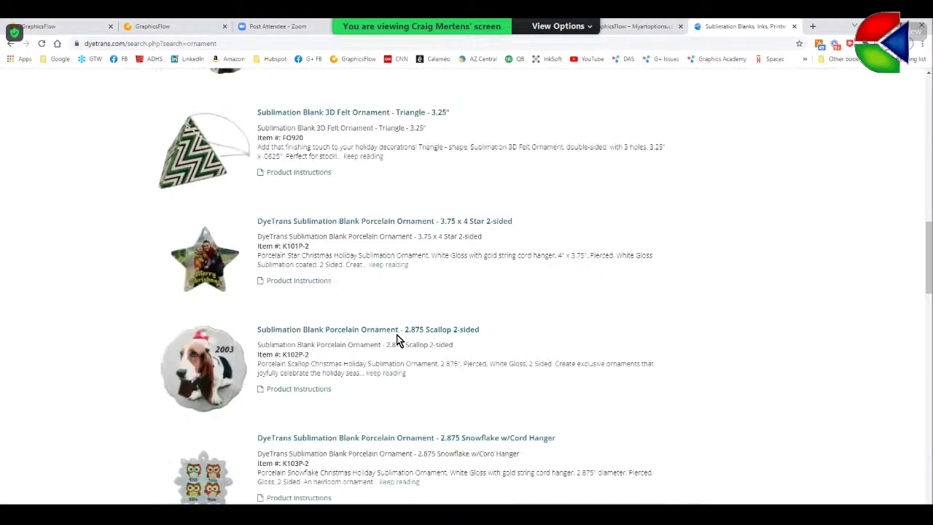
{"action": "scroll", "coordinate": [398, 340], "scroll_direction": "down", "scroll_amount": 8}
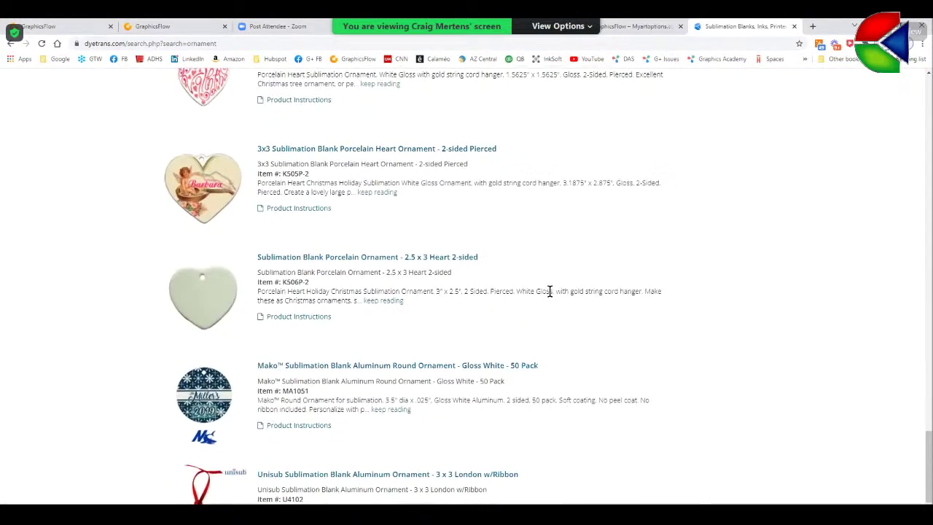
{"action": "scroll", "coordinate": [550, 292], "scroll_direction": "down", "scroll_amount": 3}
{"action": "scroll", "coordinate": [551, 291], "scroll_direction": "down", "scroll_amount": 1}
{"action": "scroll", "coordinate": [550, 295], "scroll_direction": "up", "scroll_amount": 3}
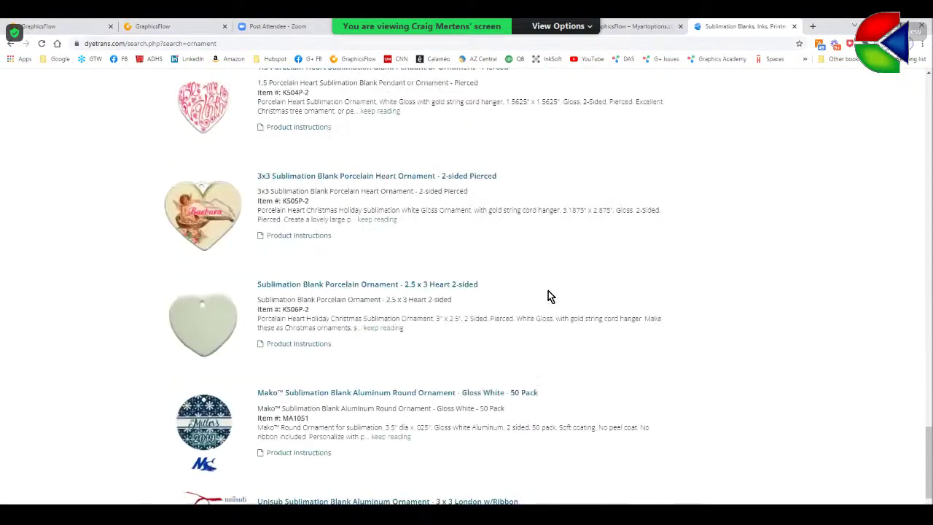
{"action": "scroll", "coordinate": [292, 298], "scroll_direction": "down", "scroll_amount": 1}
- Copy the photo from the 2.5" x 3" heart porcelain ornament page, then return to CorelDRAW
{"action": "left_click", "coordinate": [213, 283]}
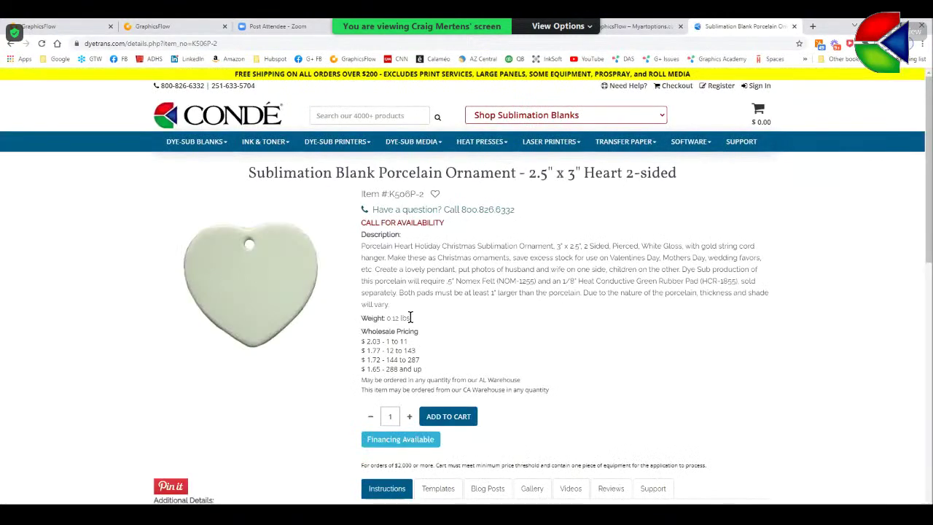
{"action": "right_click", "coordinate": [265, 267]}
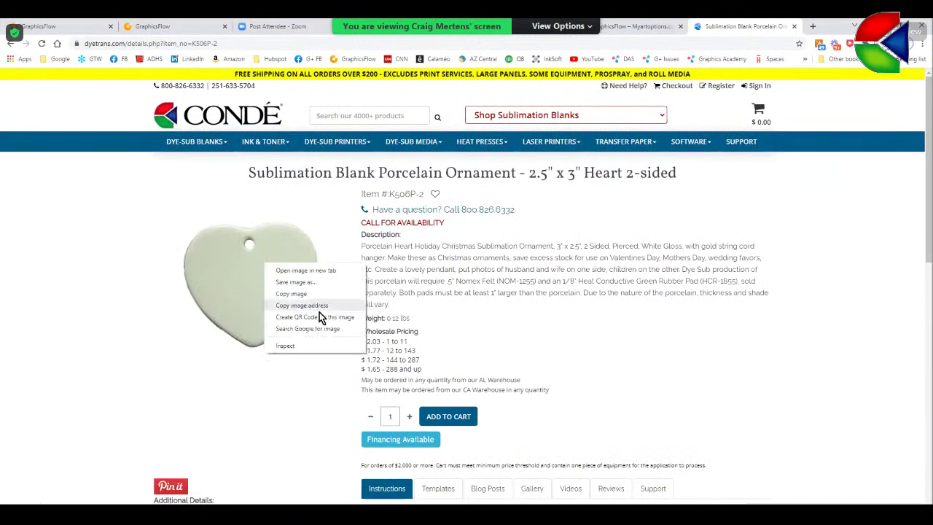
{"action": "left_click", "coordinate": [297, 296]}
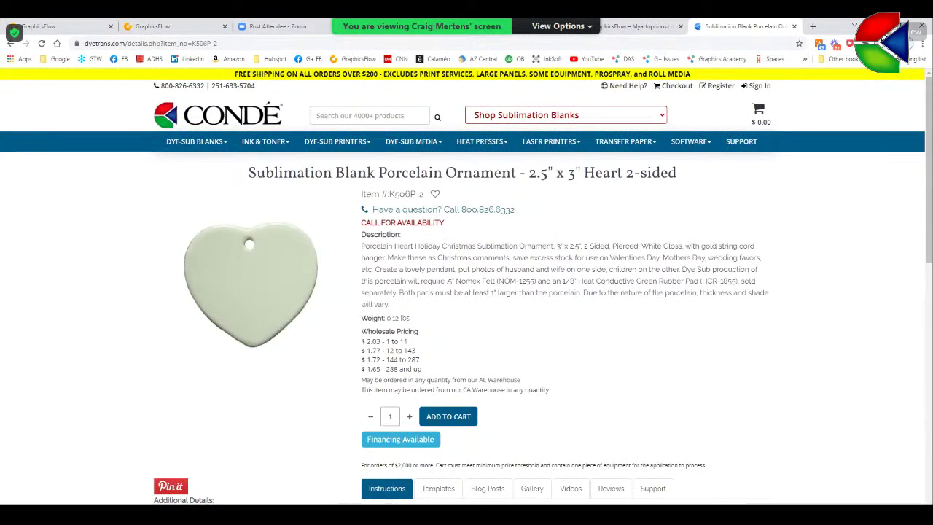
{"action": "key", "text": "alt+Tab"}
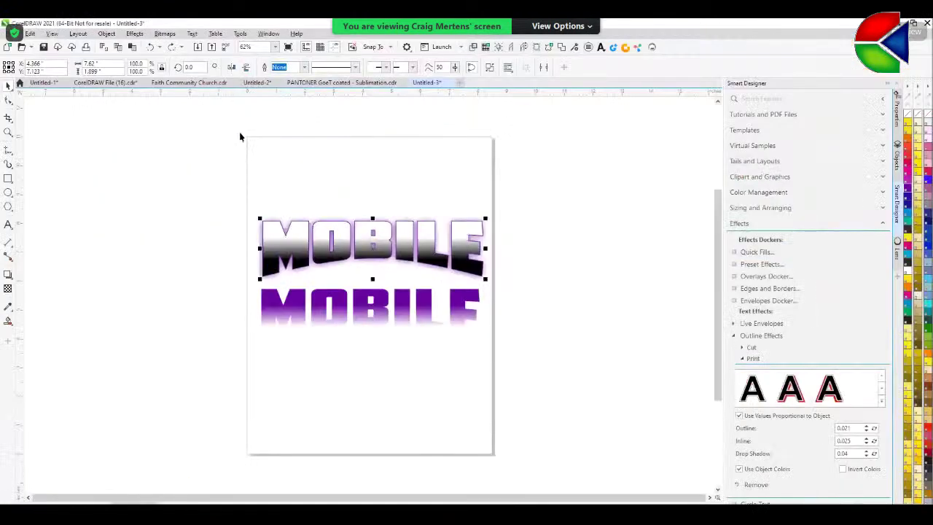
- Delete both MOBILE texts and paste the heart ornament photo onto the empty page
{"action": "left_click_drag", "start_coordinate": [183, 157], "coordinate": [550, 412]}
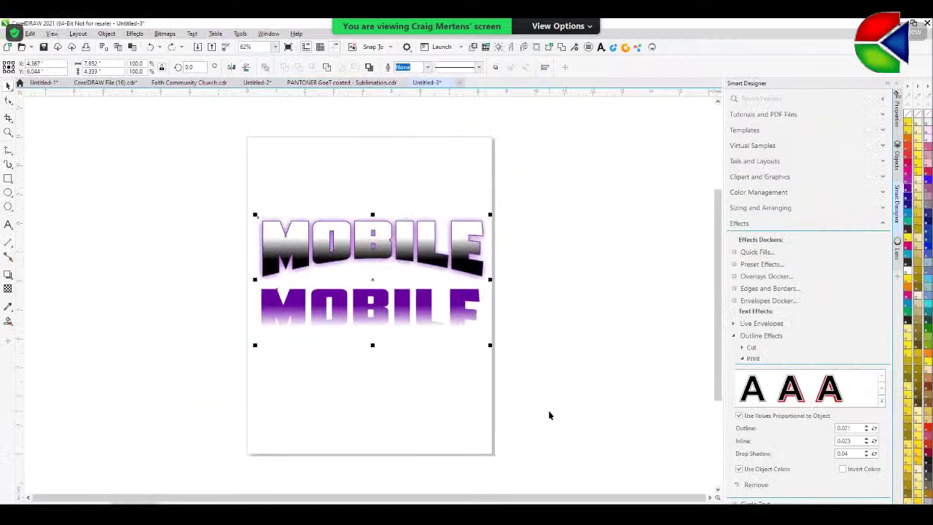
{"action": "key", "text": "Delete"}
{"action": "right_click", "coordinate": [361, 259]}
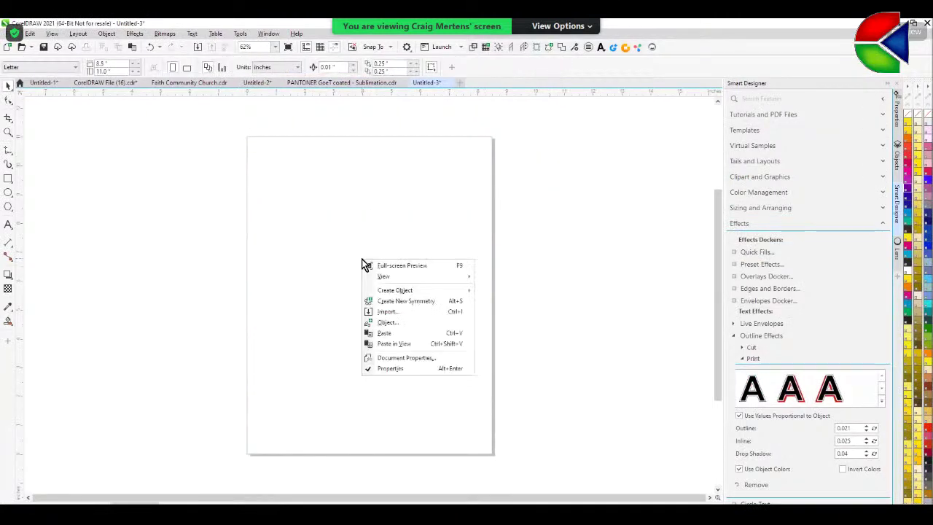
{"action": "left_click", "coordinate": [389, 335]}
{"action": "left_click", "coordinate": [525, 306]}
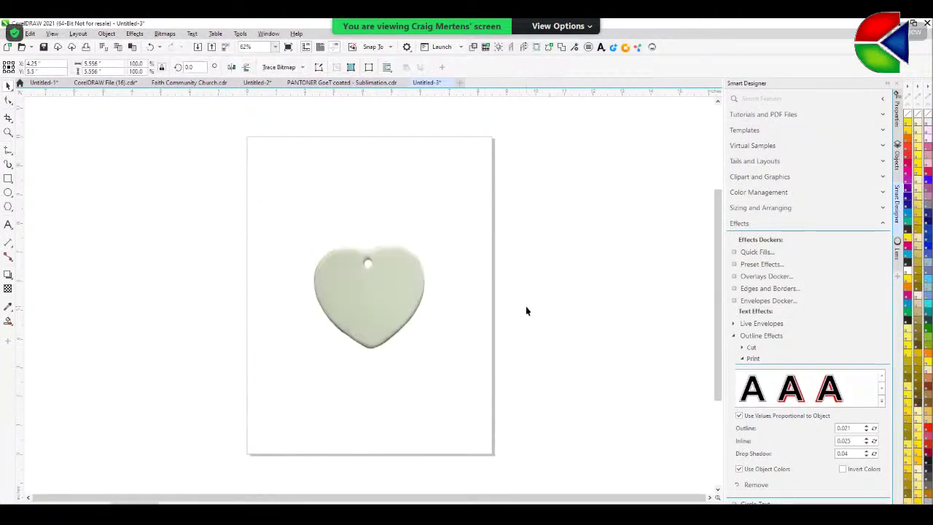
{"action": "left_click", "coordinate": [362, 304]}
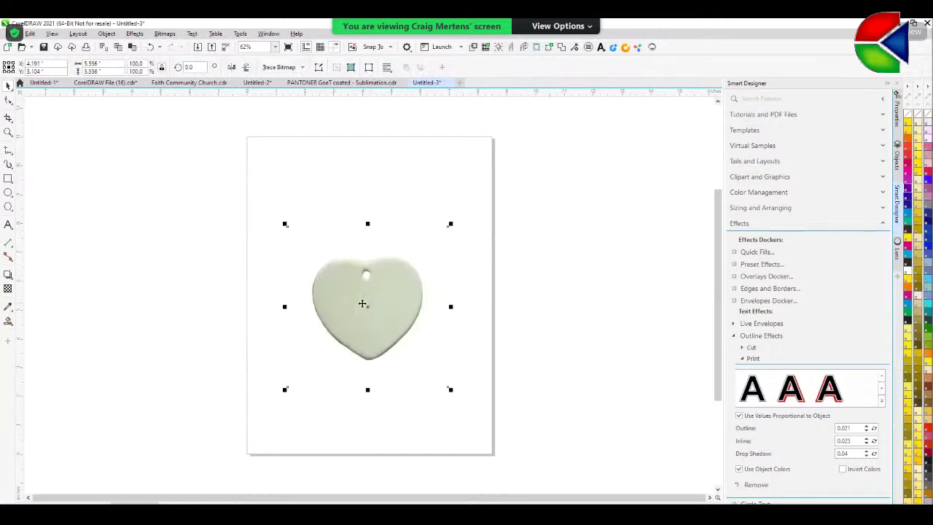
{"action": "left_click", "coordinate": [8, 117]}
- Crop the heart photo to a tight box, nudging the right and bottom edges outward
{"action": "left_click_drag", "start_coordinate": [308, 253], "coordinate": [417, 360]}
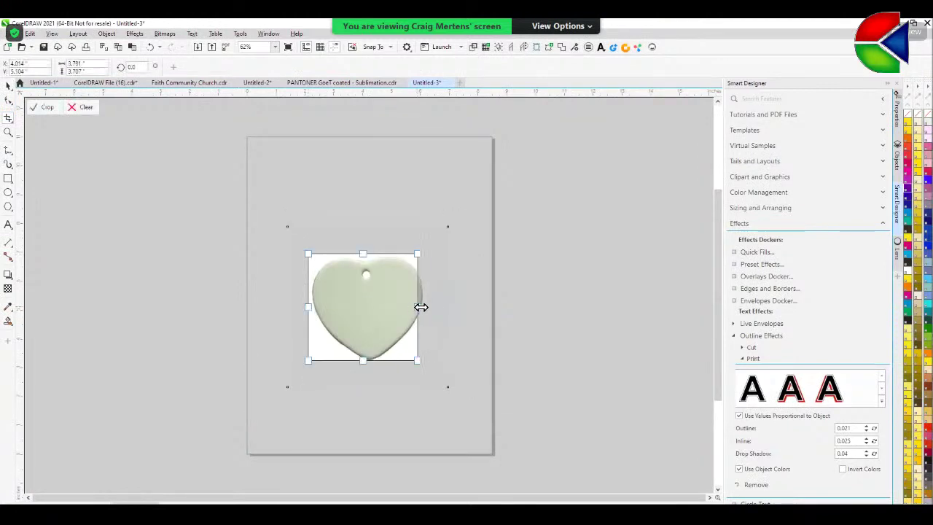
{"action": "left_click_drag", "start_coordinate": [418, 307], "coordinate": [428, 307]}
{"action": "left_click_drag", "start_coordinate": [369, 360], "coordinate": [368, 371]}
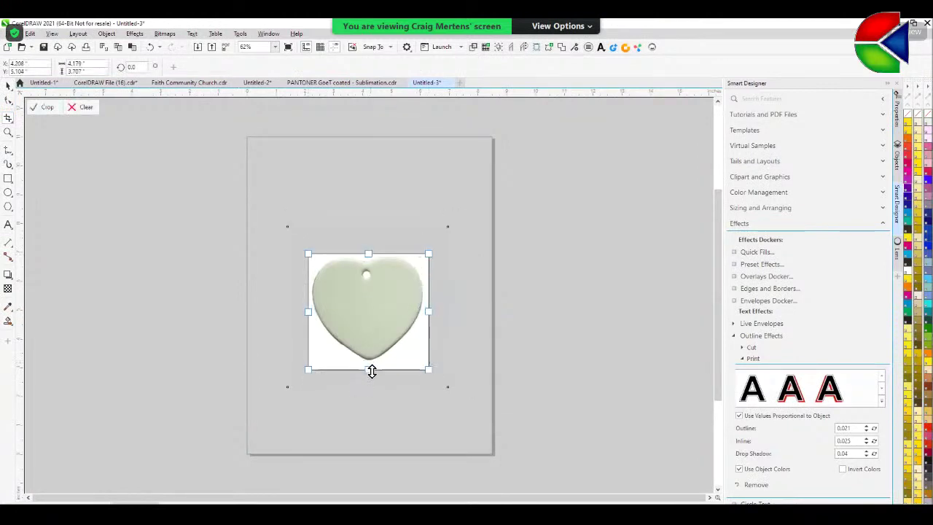
{"action": "left_click", "coordinate": [378, 325]}
{"action": "double_click", "coordinate": [378, 325]}
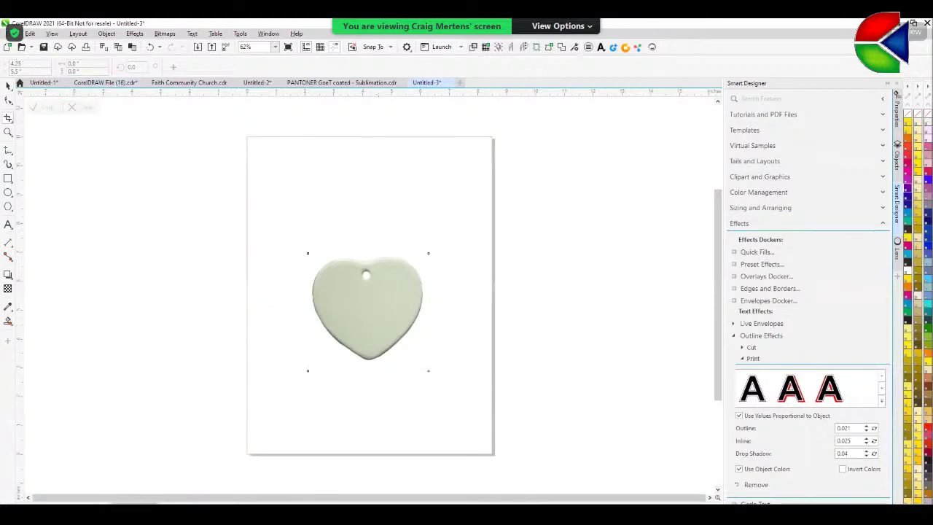
{"action": "left_click", "coordinate": [9, 88]}
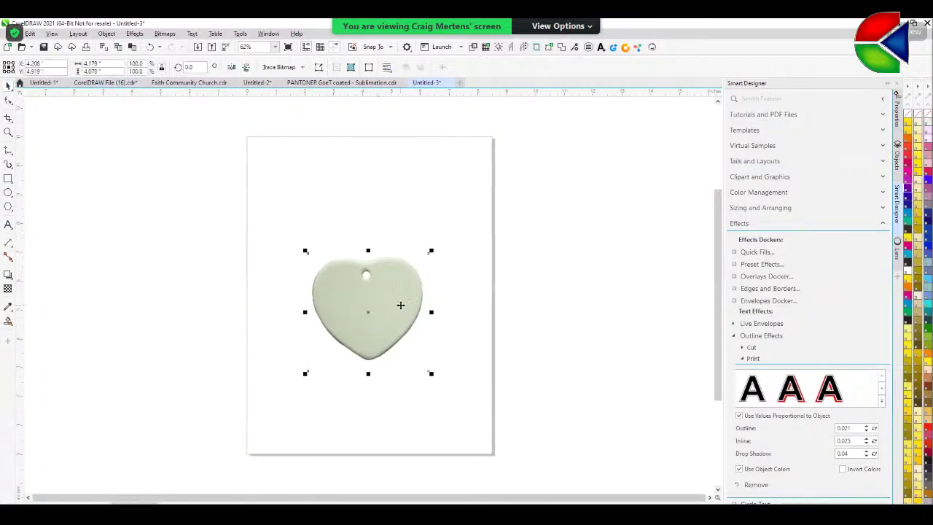
- Open Effects > Adjust > Image Adjustment Lab on the cropped heart photo
{"action": "left_click", "coordinate": [135, 34]}
{"action": "mouse_move", "coordinate": [152, 123]}
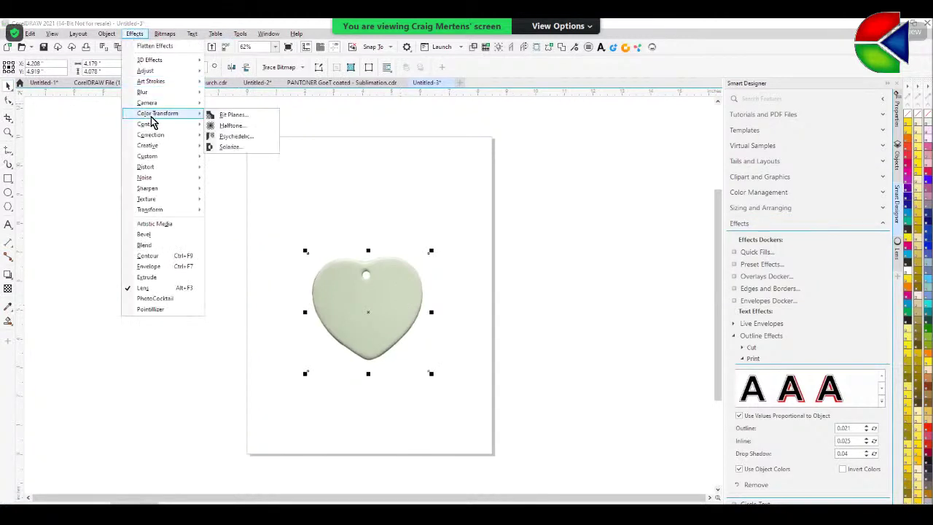
{"action": "mouse_move", "coordinate": [166, 64]}
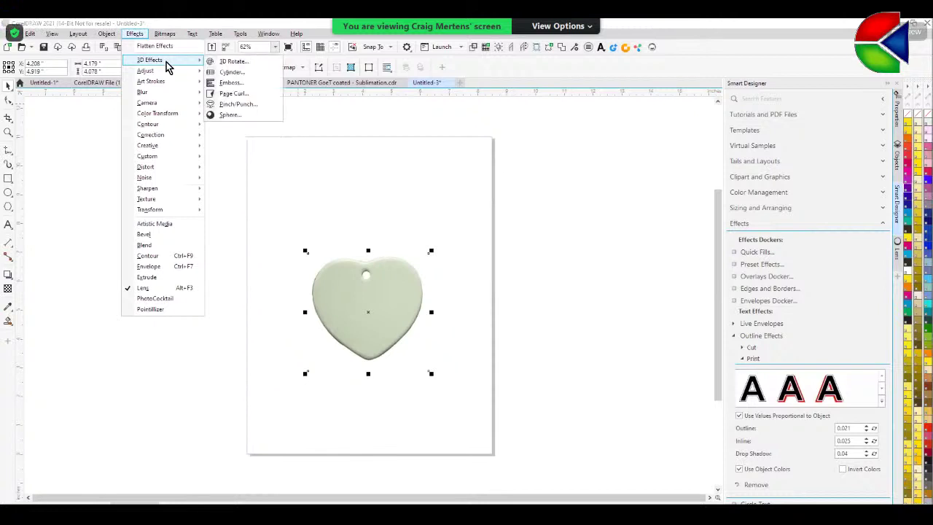
{"action": "mouse_move", "coordinate": [165, 106]}
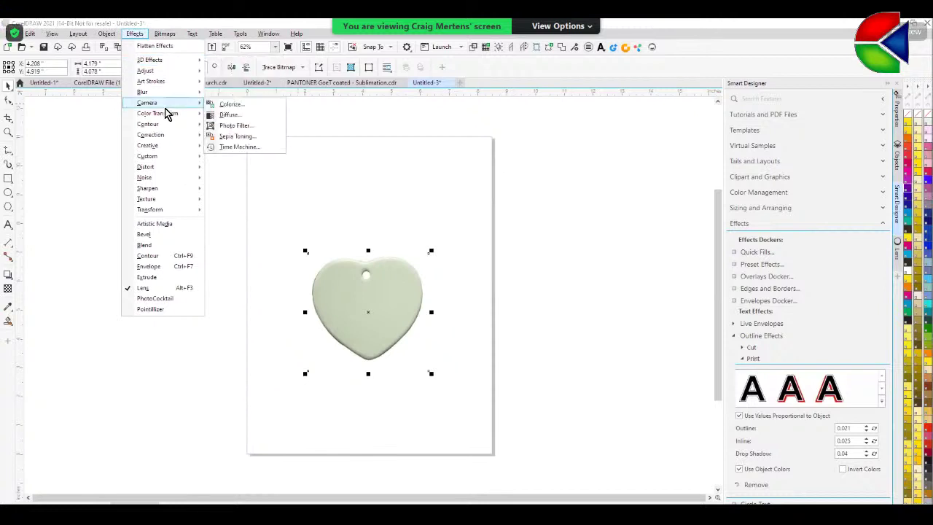
{"action": "mouse_move", "coordinate": [108, 38]}
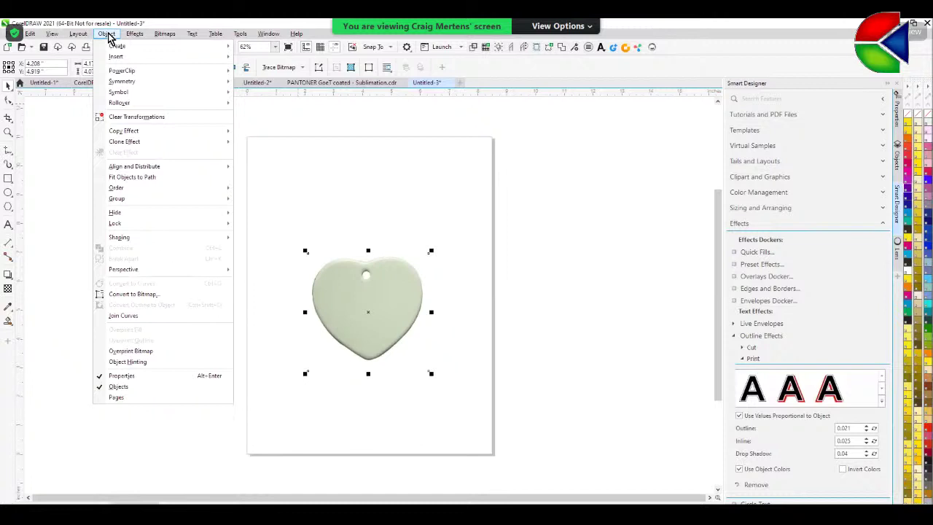
{"action": "mouse_move", "coordinate": [155, 38]}
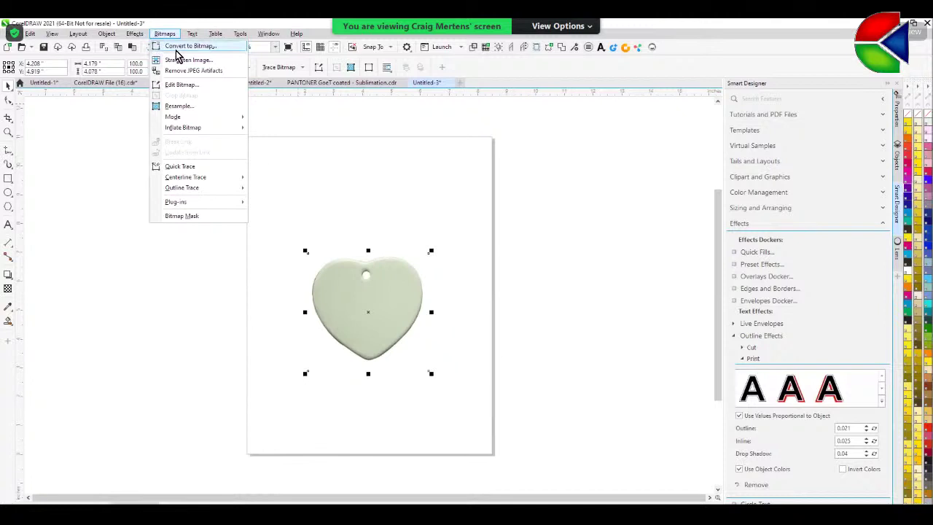
{"action": "left_click", "coordinate": [134, 35]}
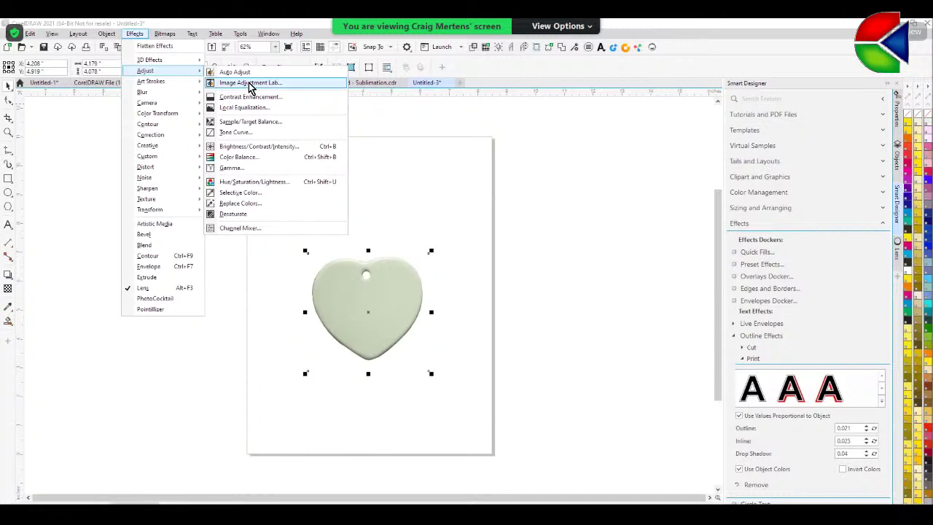
{"action": "left_click", "coordinate": [250, 83]}
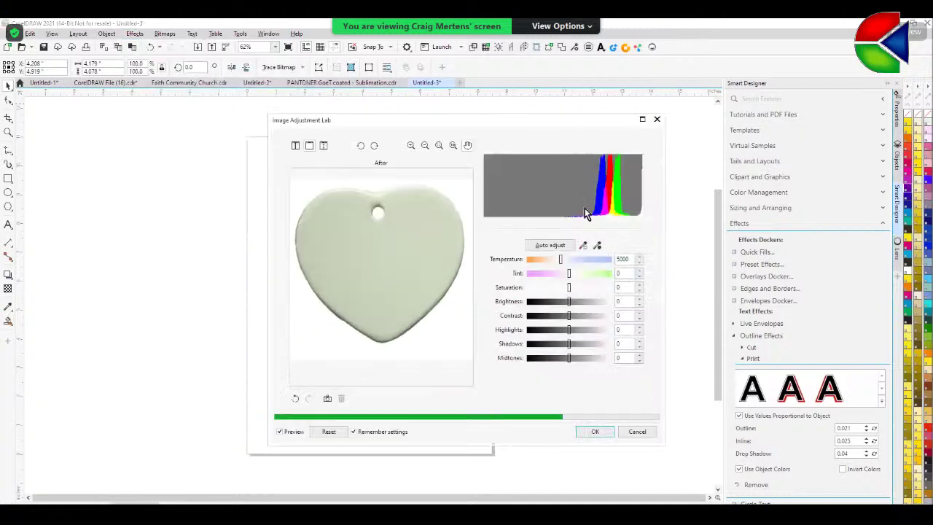
- Whiten the heart photo in Image Adjustment Lab with brightness 33, contrast -9 and tint -11
{"action": "left_click", "coordinate": [322, 146]}
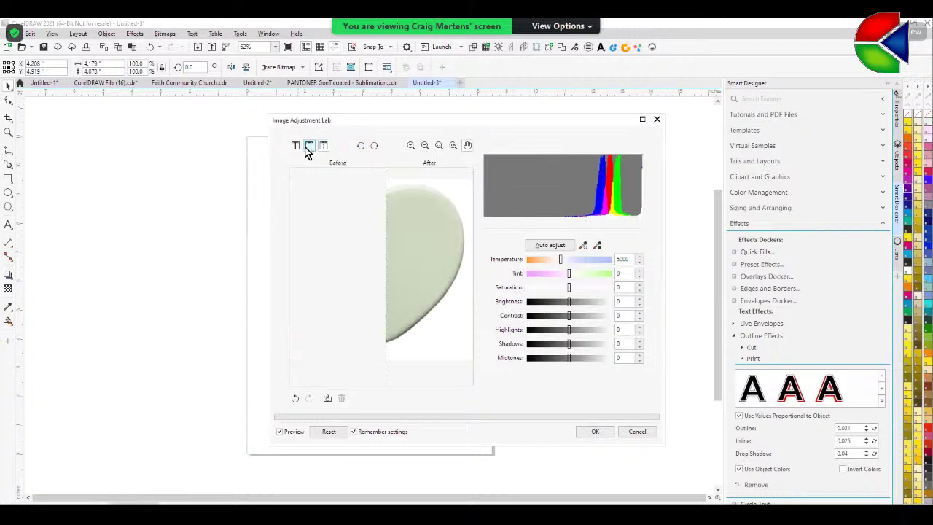
{"action": "left_click", "coordinate": [296, 147]}
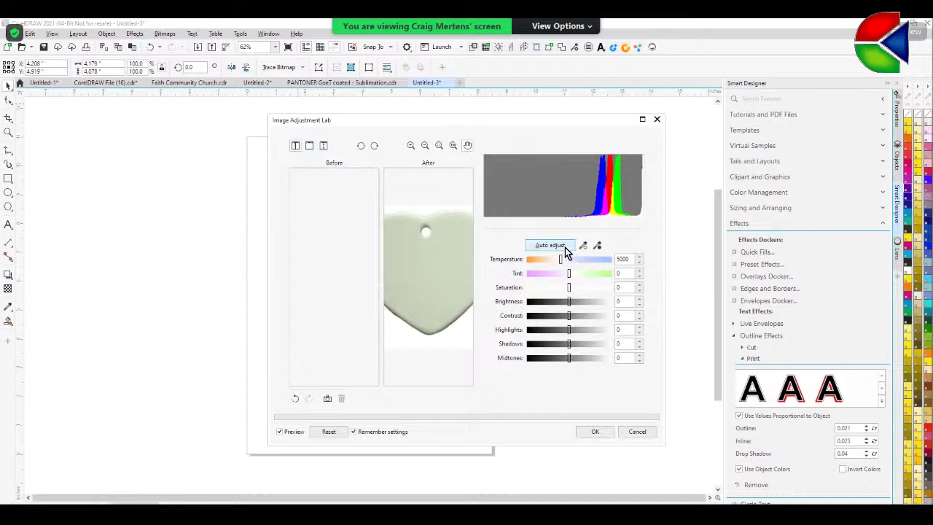
{"action": "left_click", "coordinate": [565, 247]}
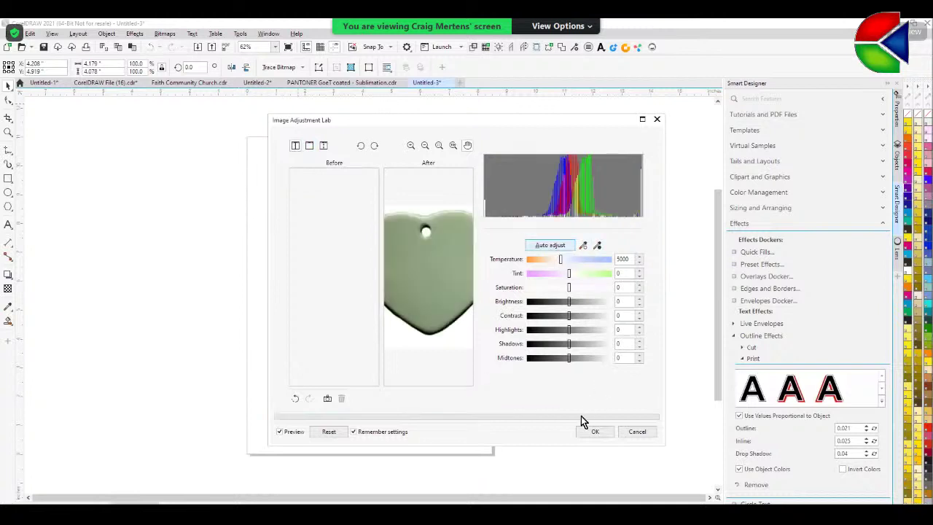
{"action": "left_click", "coordinate": [296, 398]}
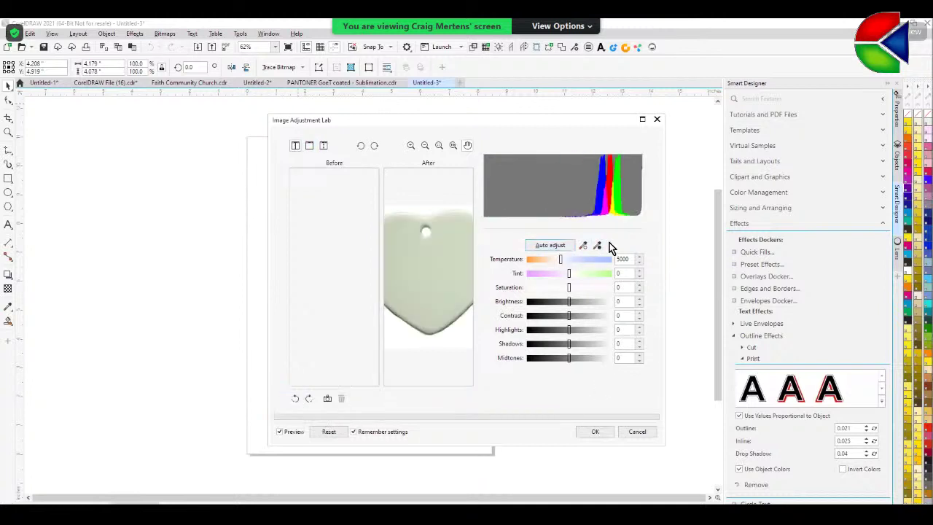
{"action": "left_click_drag", "start_coordinate": [569, 301], "coordinate": [567, 321]}
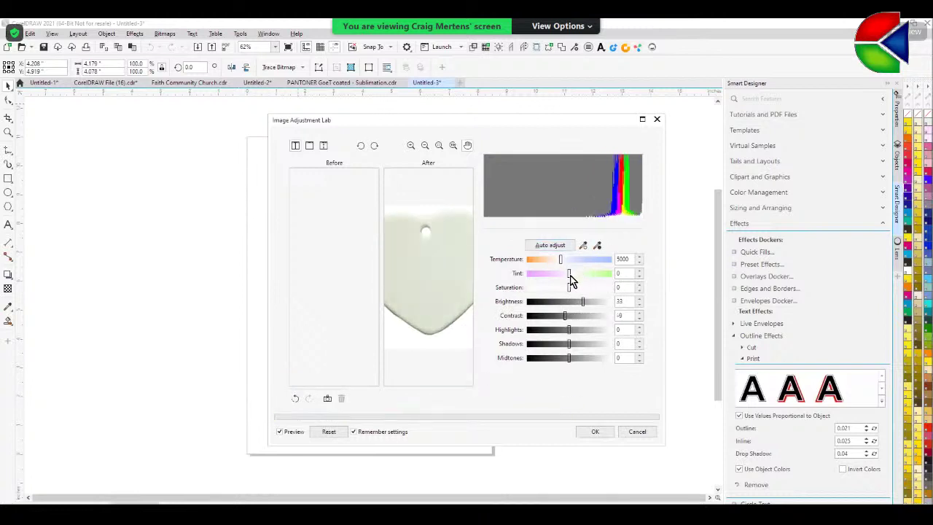
{"action": "left_click_drag", "start_coordinate": [569, 274], "coordinate": [562, 275]}
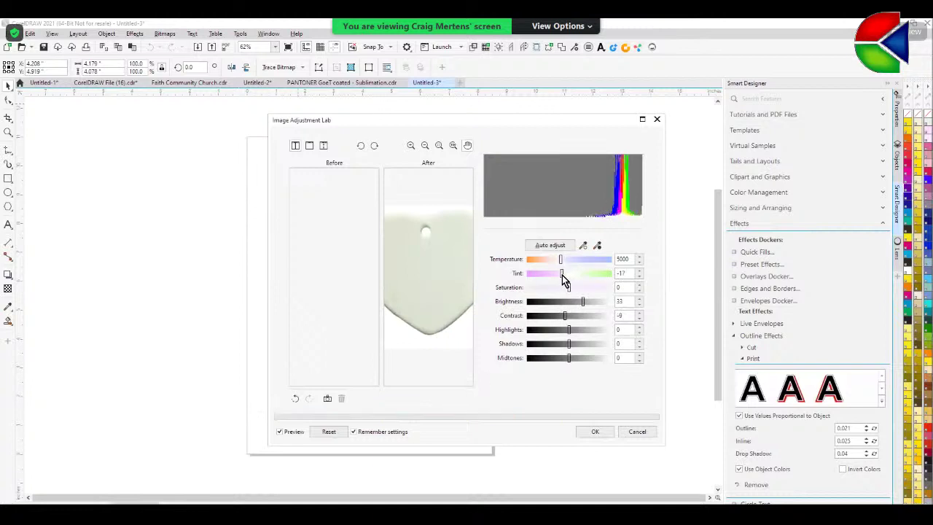
{"action": "left_click", "coordinate": [583, 432]}
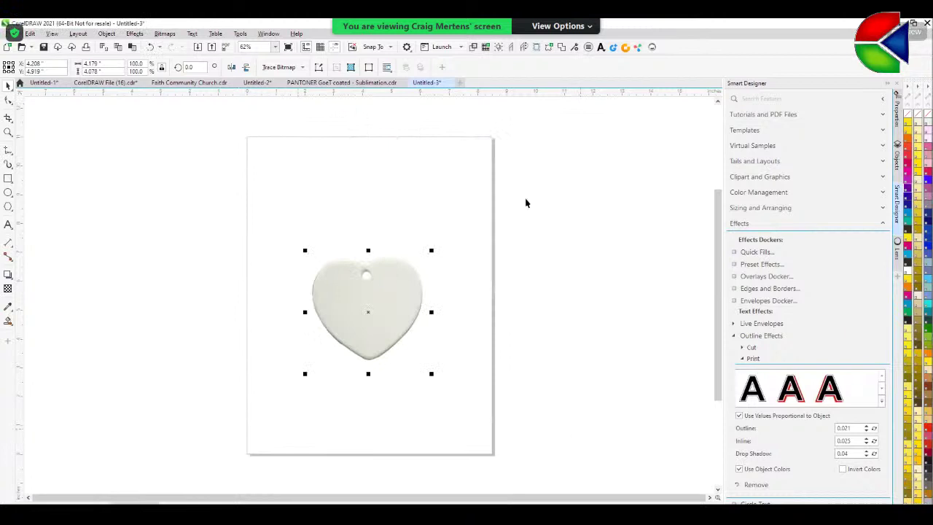
- Move the heart slightly higher on the page and reselect it
{"action": "left_click", "coordinate": [533, 201]}
{"action": "left_click_drag", "start_coordinate": [406, 307], "coordinate": [410, 285]}
{"action": "left_click", "coordinate": [313, 233]}
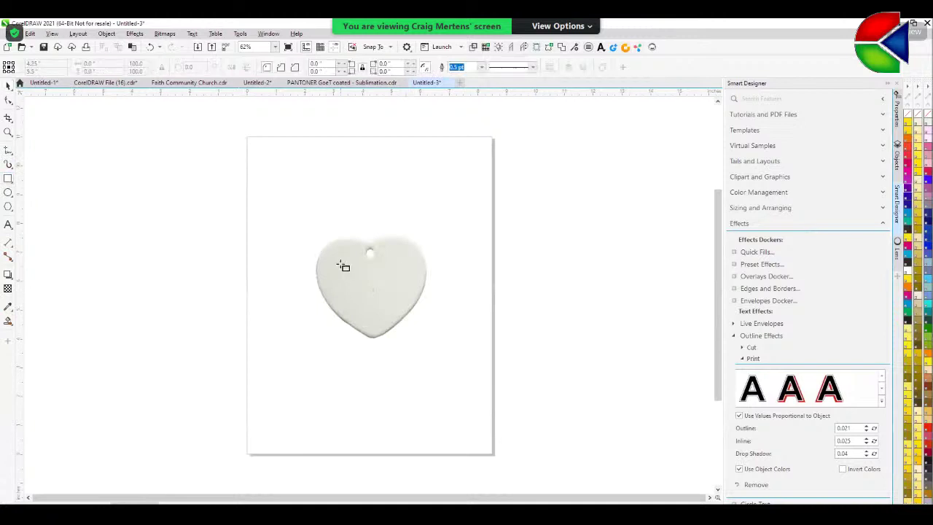
{"action": "left_click", "coordinate": [392, 287]}
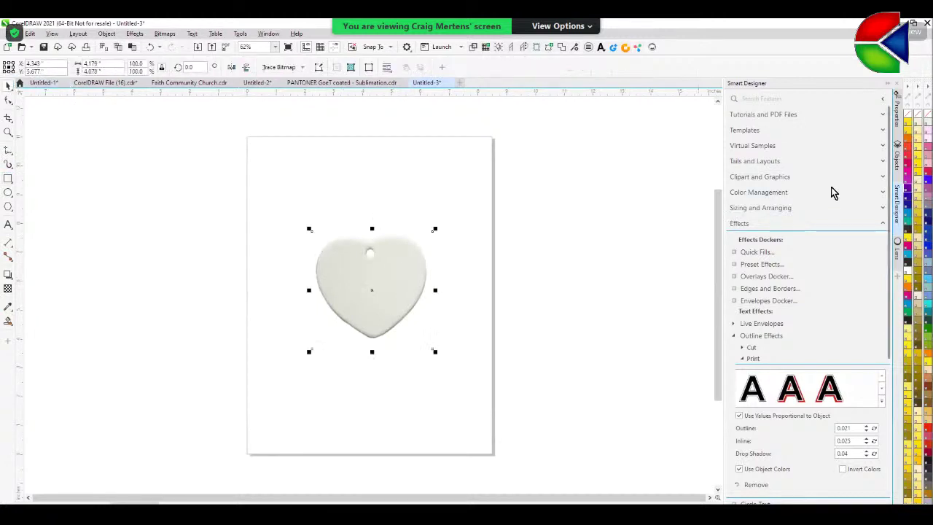
- Show the Conde folder's product blanks in the Smart Designer Virtual Samples library
{"action": "left_click", "coordinate": [882, 146]}
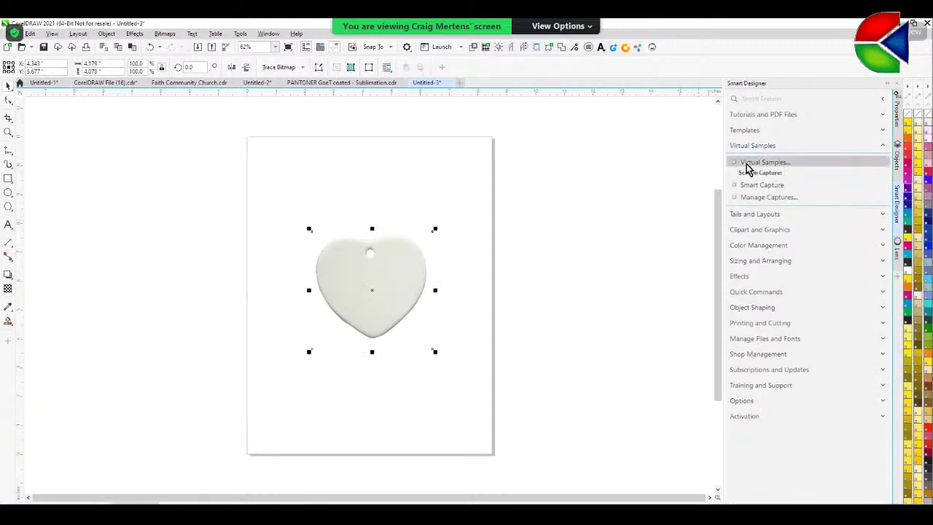
{"action": "left_click", "coordinate": [747, 165]}
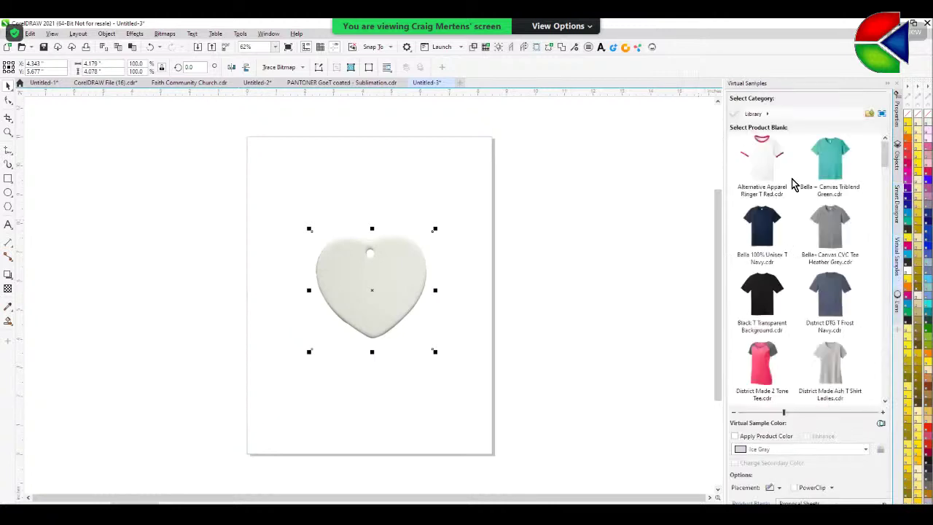
{"action": "left_click", "coordinate": [870, 115]}
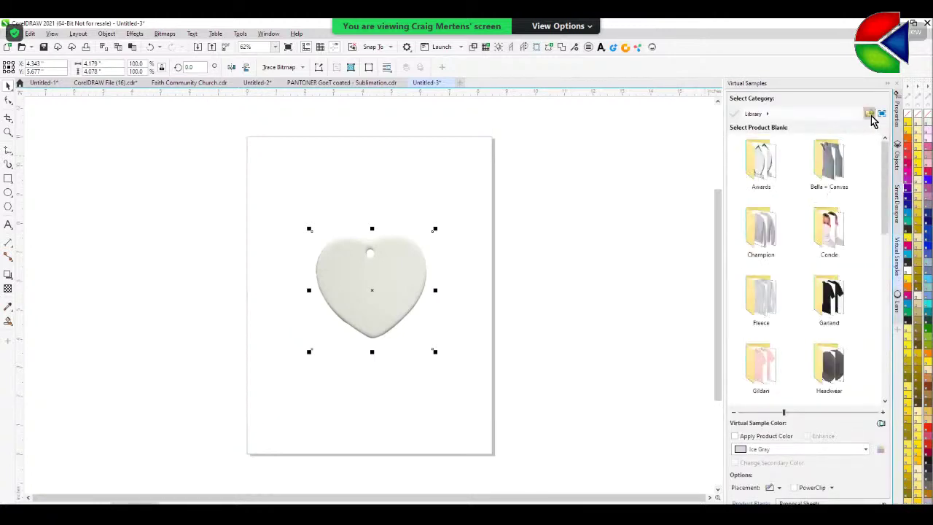
{"action": "double_click", "coordinate": [831, 246]}
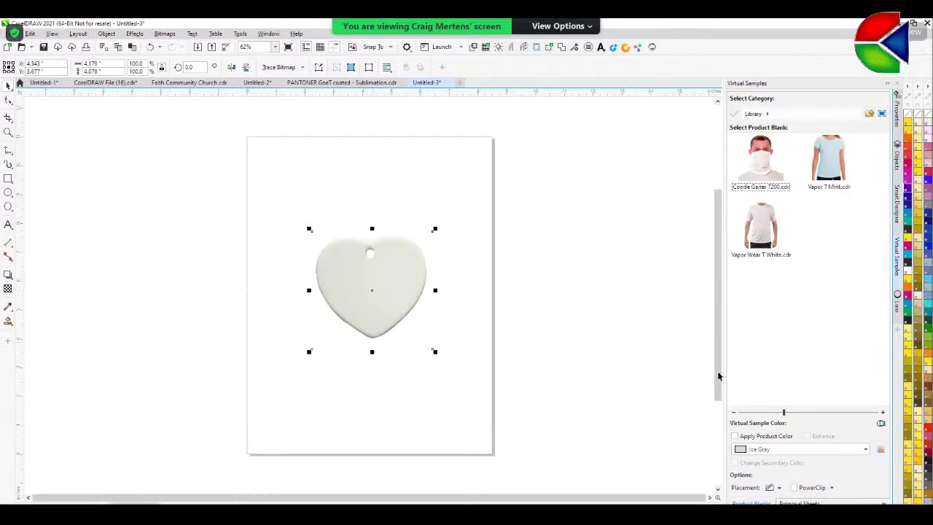
- Add a placement square on the heart and enlarge it to about double size
{"action": "left_click", "coordinate": [769, 488]}
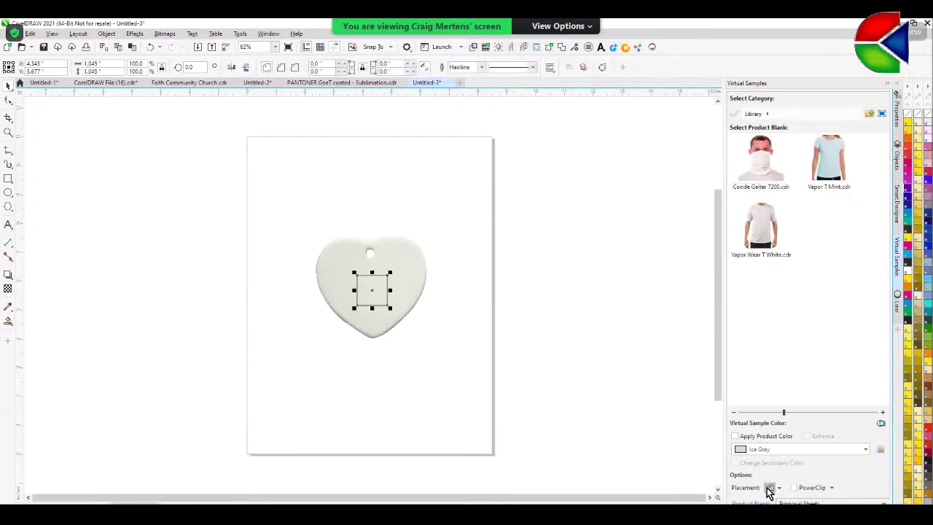
{"action": "left_click_drag", "start_coordinate": [391, 271], "coordinate": [412, 256]}
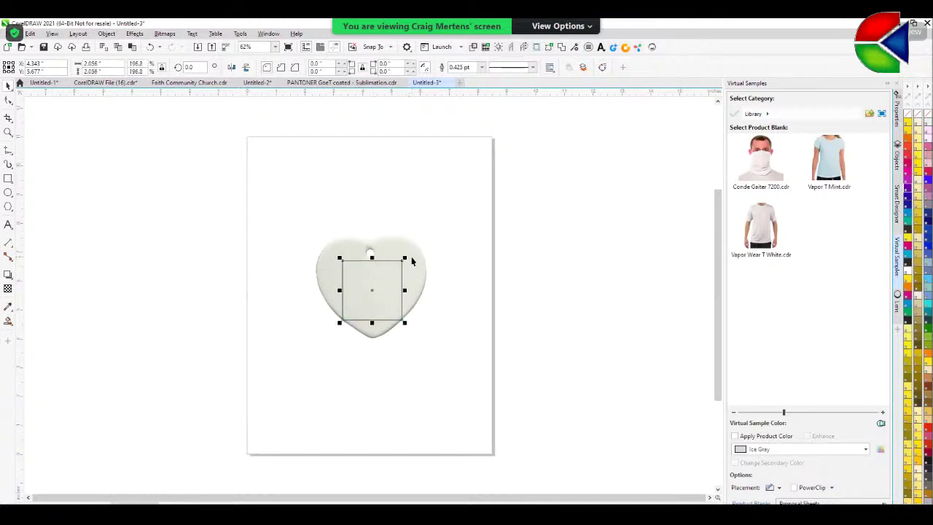
{"action": "left_click", "coordinate": [517, 259]}
- Save the heart with its placement square as a new product blank named 'Ornament Heart'
{"action": "left_click_drag", "start_coordinate": [256, 192], "coordinate": [520, 441]}
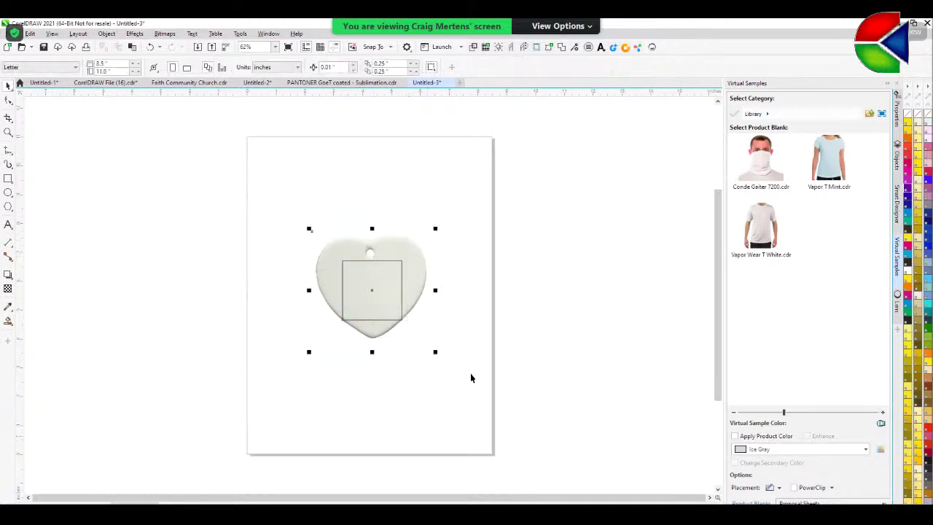
{"action": "left_click", "coordinate": [391, 263]}
{"action": "left_click_drag", "start_coordinate": [763, 304], "coordinate": [763, 306]}
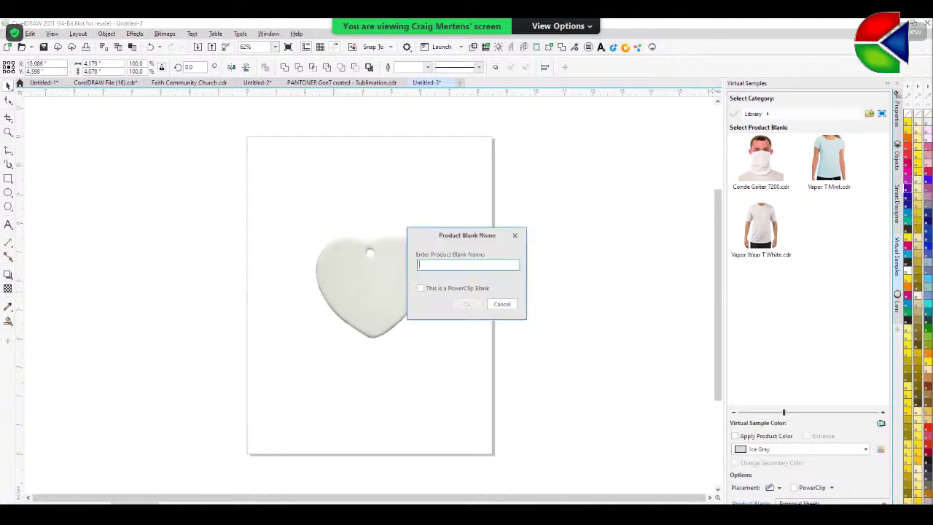
{"action": "type", "text": "Om"}
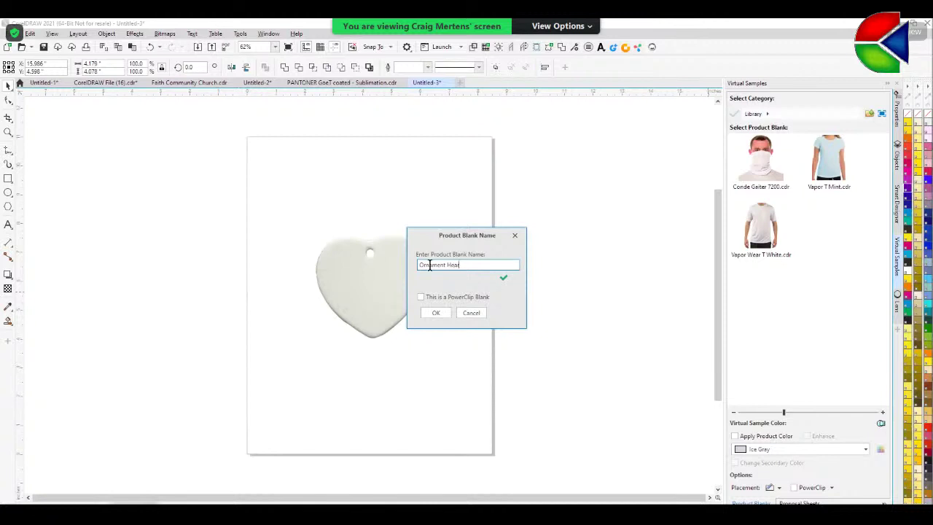
{"action": "left_click", "coordinate": [443, 316]}
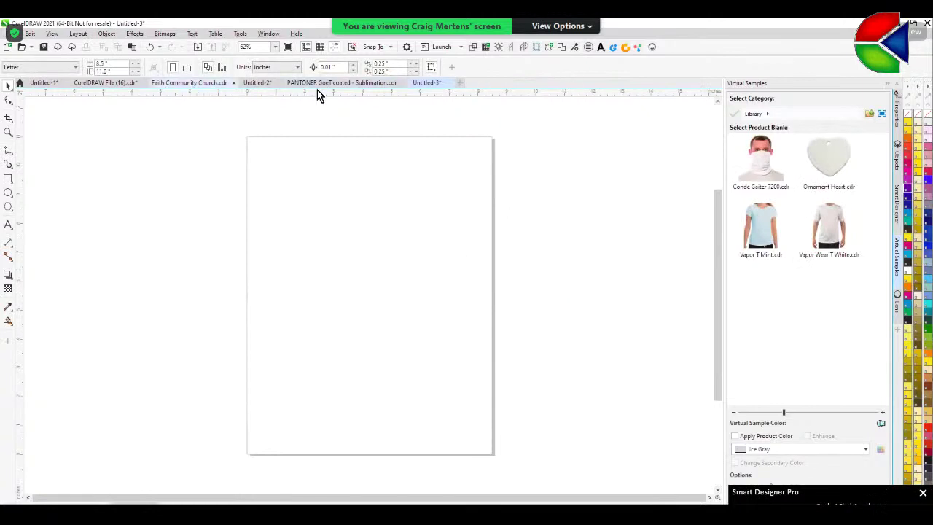
- Apply the Faith Community Church design to the Ornament Heart blank
{"action": "left_click", "coordinate": [193, 85]}
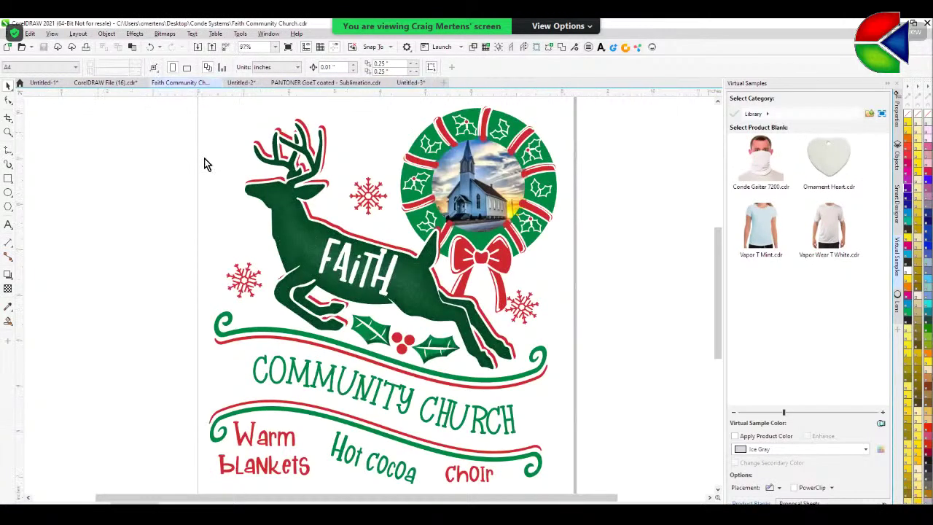
{"action": "double_click", "coordinate": [836, 166]}
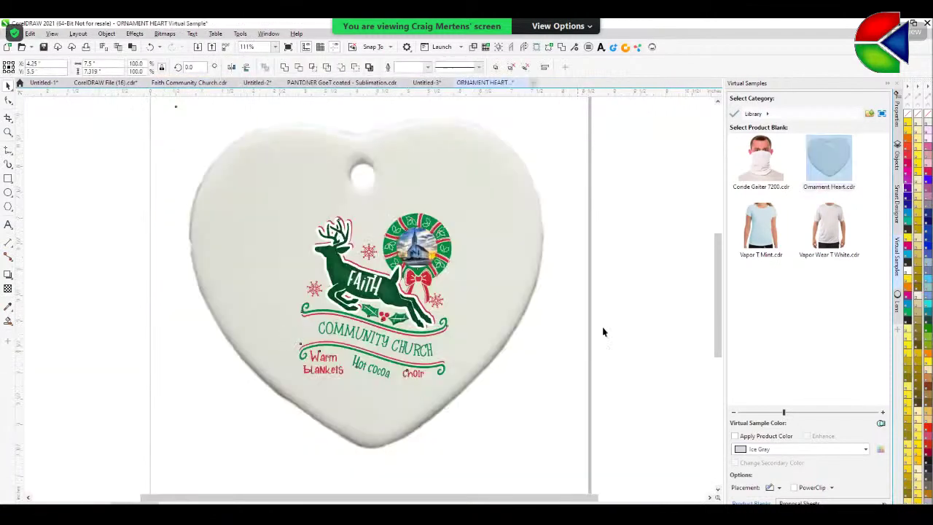
{"action": "left_click_drag", "start_coordinate": [128, 164], "coordinate": [538, 433]}
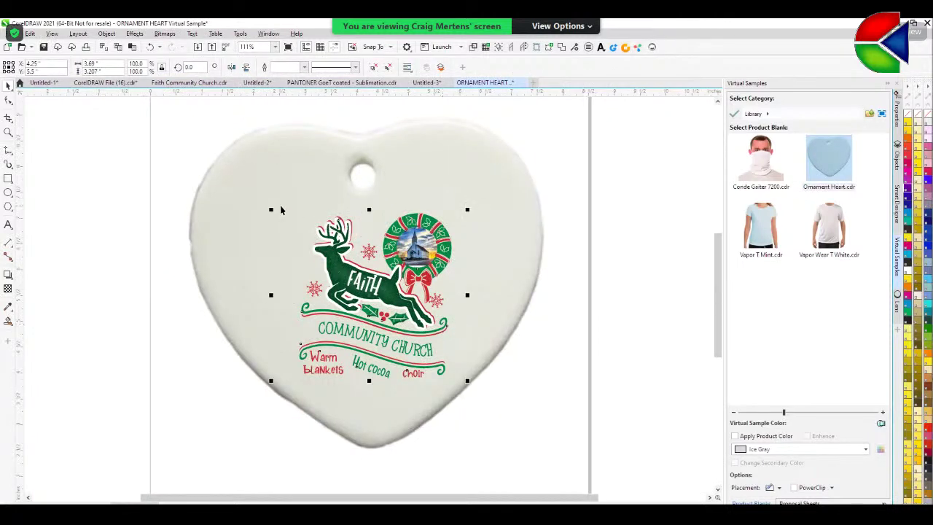
{"action": "left_click", "coordinate": [307, 83]}
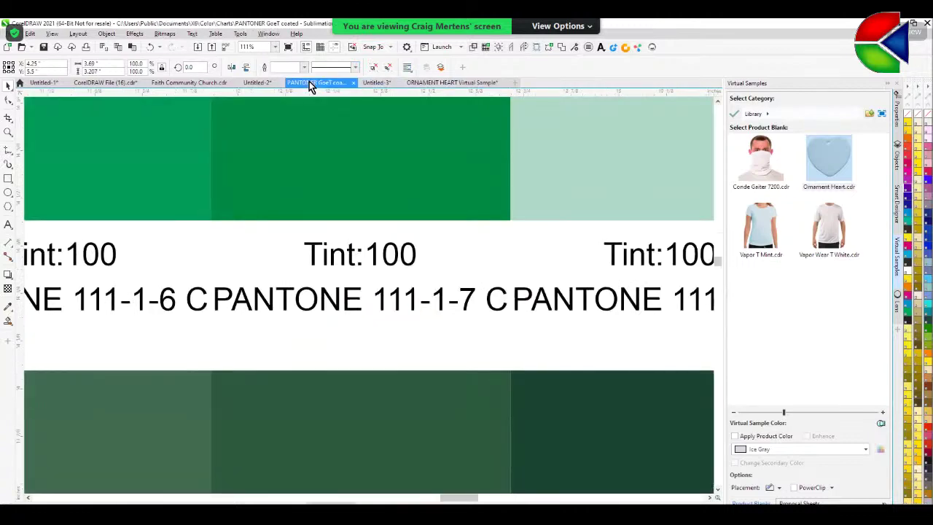
{"action": "left_click", "coordinate": [244, 84]}
{"action": "left_click", "coordinate": [187, 82]}
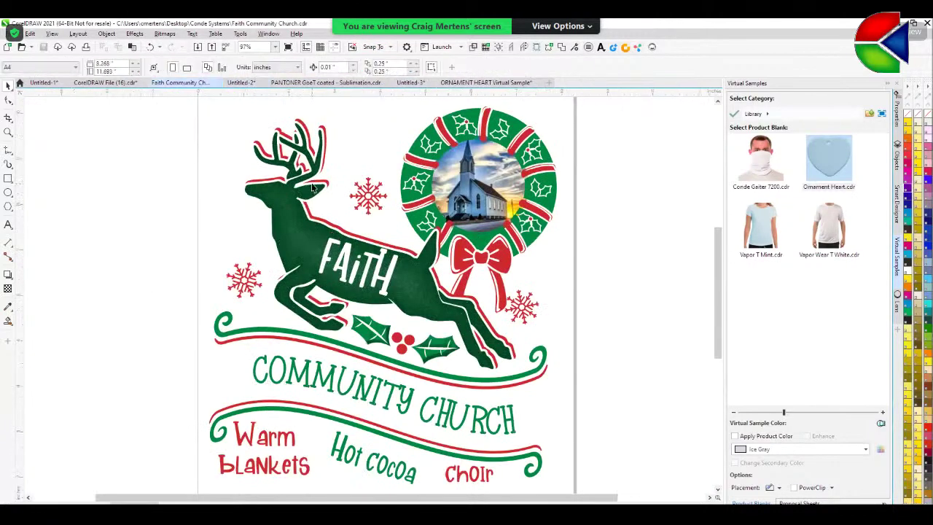
- Nudge pieces of the church artwork and reapply it to the Ornament Heart blank
{"action": "left_click_drag", "start_coordinate": [156, 155], "coordinate": [156, 149]}
{"action": "left_click", "coordinate": [156, 149]}
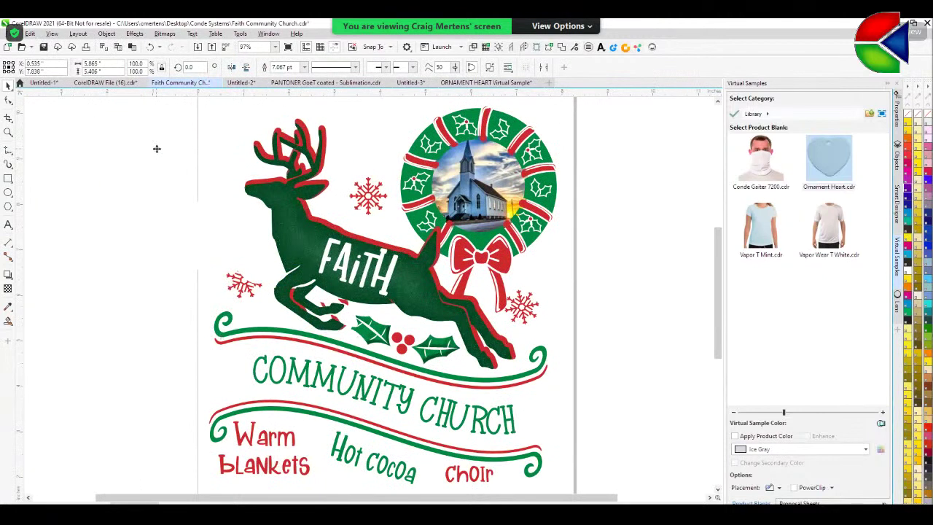
{"action": "left_click", "coordinate": [236, 181]}
{"action": "left_click", "coordinate": [298, 210]}
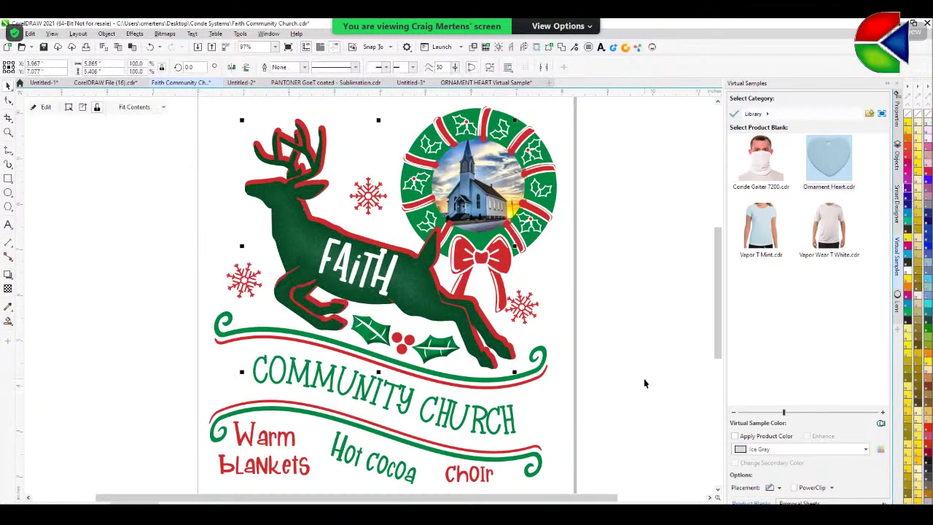
{"action": "scroll", "coordinate": [644, 383], "scroll_direction": "down", "scroll_amount": 2}
{"action": "left_click", "coordinate": [218, 138]}
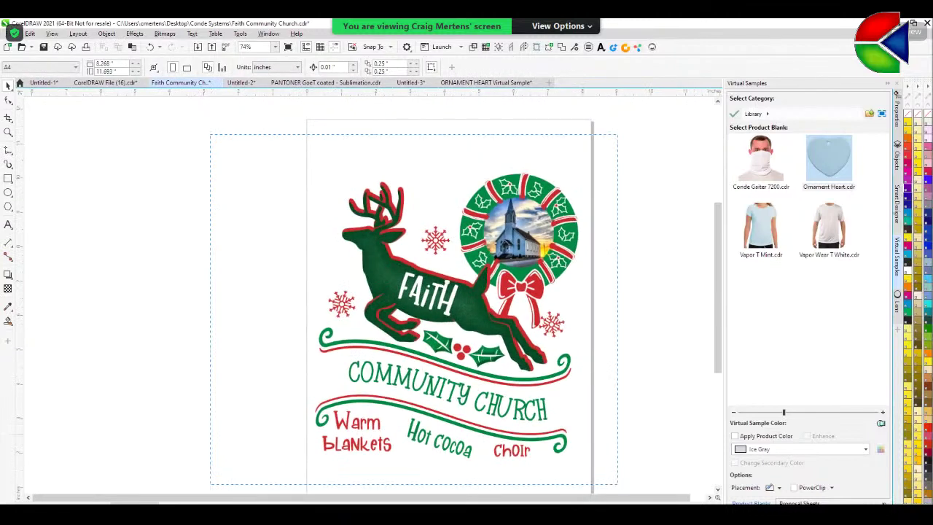
{"action": "left_click", "coordinate": [827, 180]}
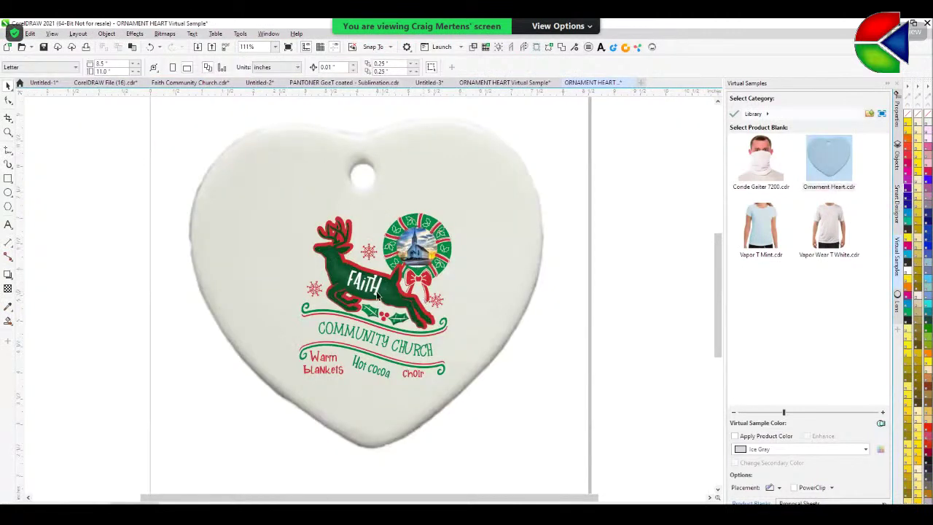
- Fill the FAITH lettering with the heart's off-white colour sampled by eyedropper
{"action": "left_click", "coordinate": [376, 291]}
{"action": "left_click", "coordinate": [376, 290], "text": "ctrl"}
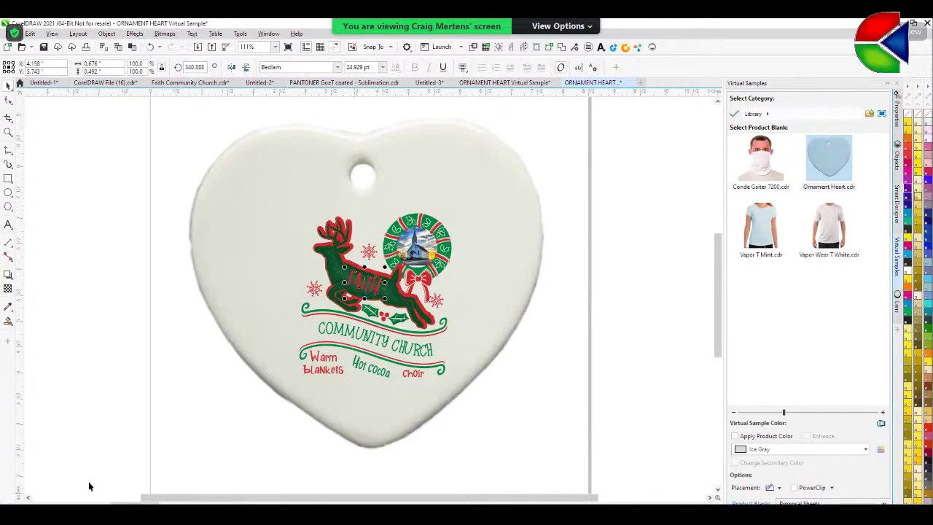
{"action": "left_click", "coordinate": [157, 433]}
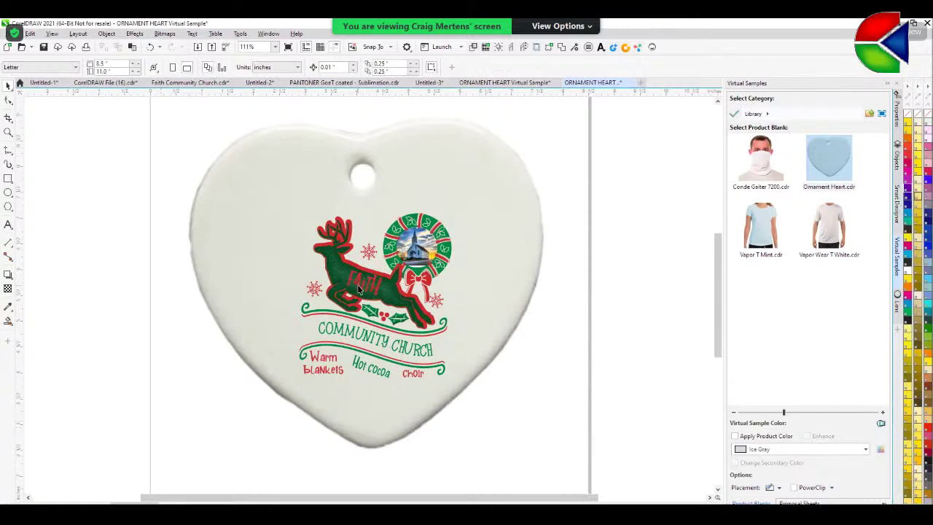
{"action": "left_click", "coordinate": [8, 306]}
{"action": "left_click", "coordinate": [221, 291]}
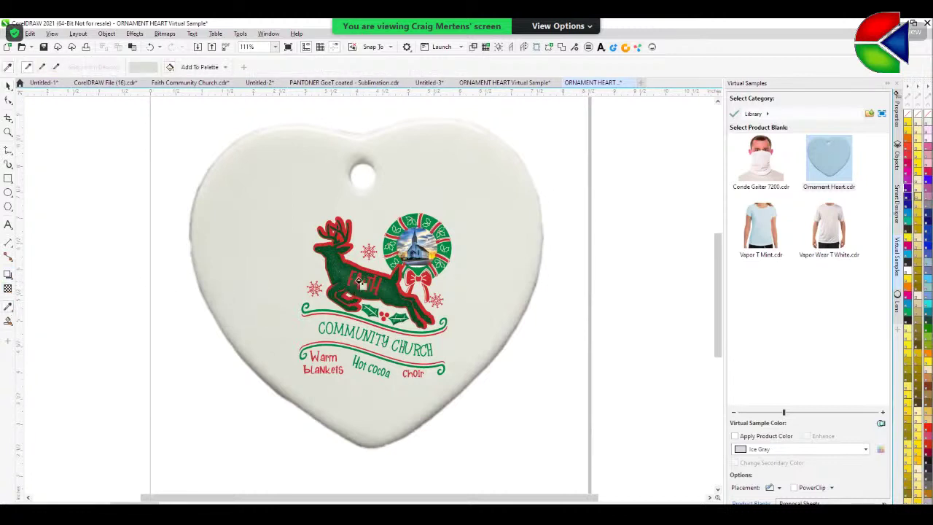
{"action": "left_click", "coordinate": [359, 280]}
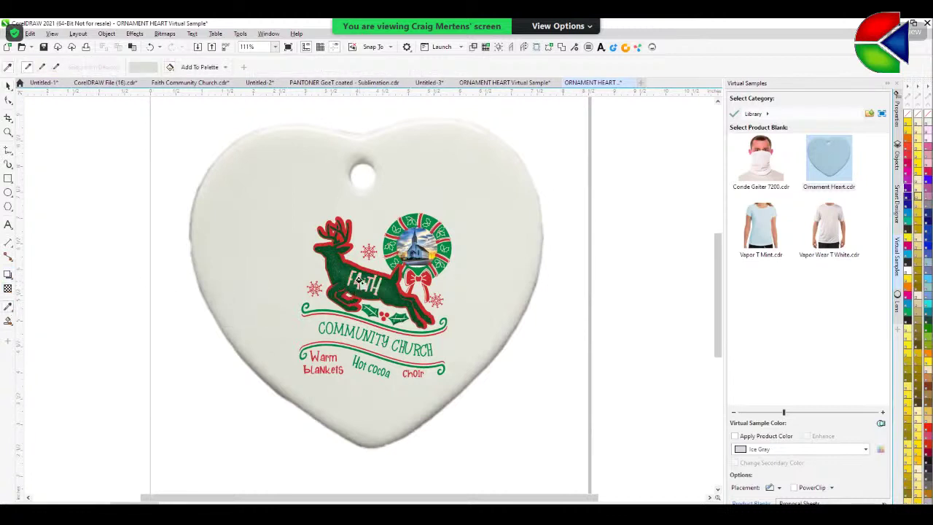
{"action": "left_click", "coordinate": [8, 85]}
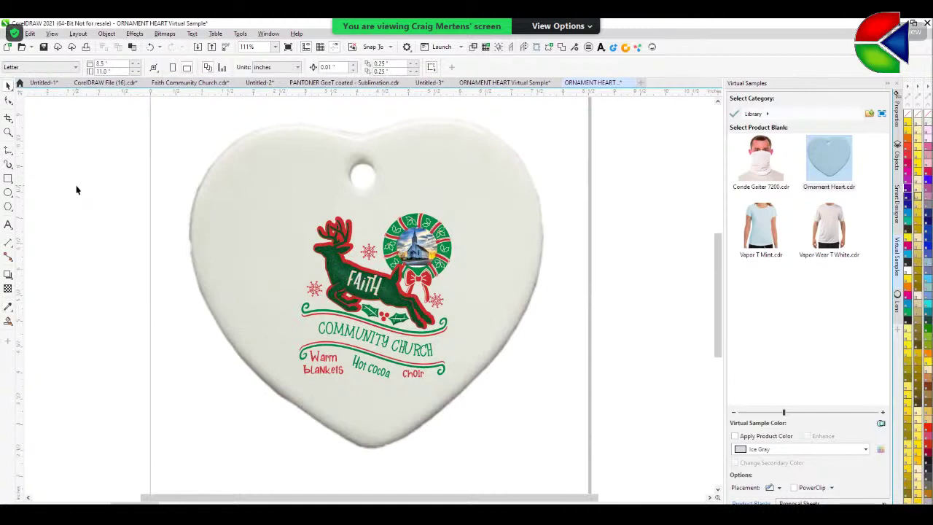
- Enlarge the whole design on the heart, then enlarge the church wreath medallion
{"action": "left_click_drag", "start_coordinate": [142, 177], "coordinate": [518, 457]}
{"action": "left_click_drag", "start_coordinate": [270, 208], "coordinate": [254, 193]}
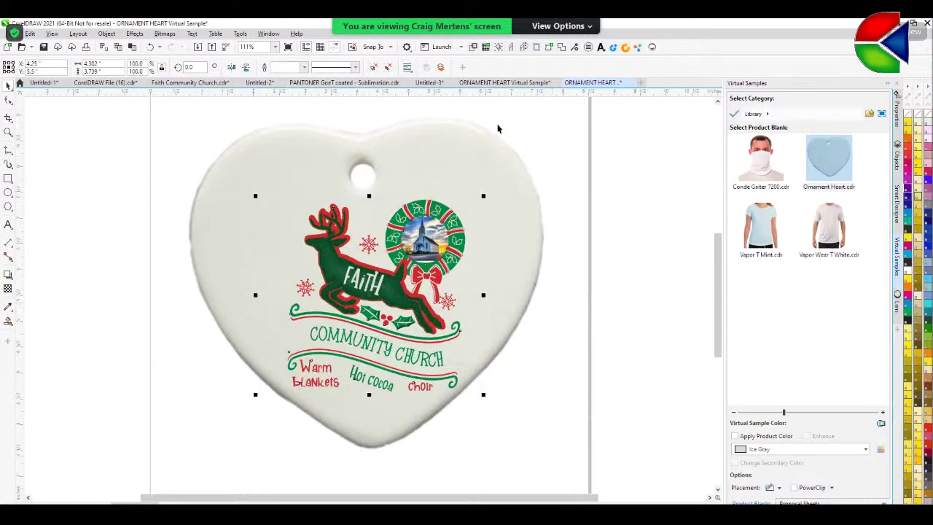
{"action": "left_click_drag", "start_coordinate": [627, 174], "coordinate": [381, 302]}
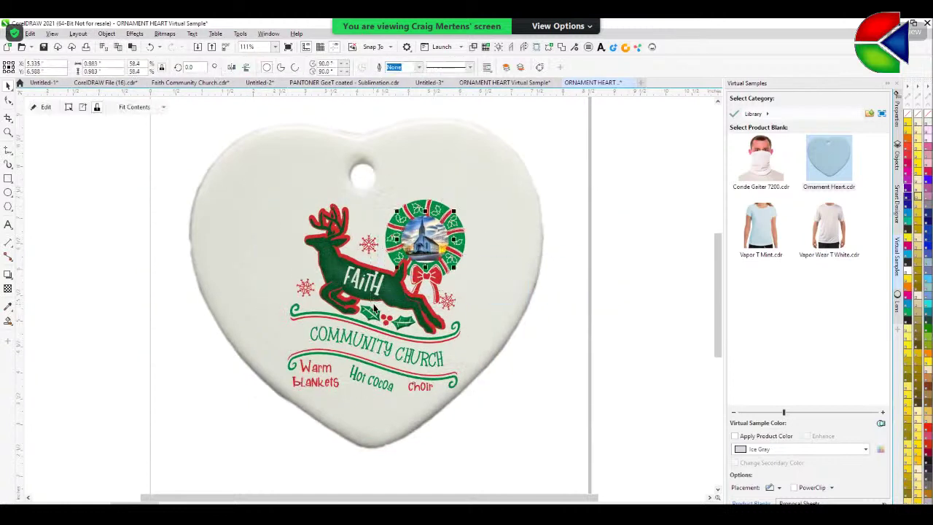
{"action": "left_click", "coordinate": [438, 288]}
{"action": "left_click_drag", "start_coordinate": [474, 192], "coordinate": [479, 177]}
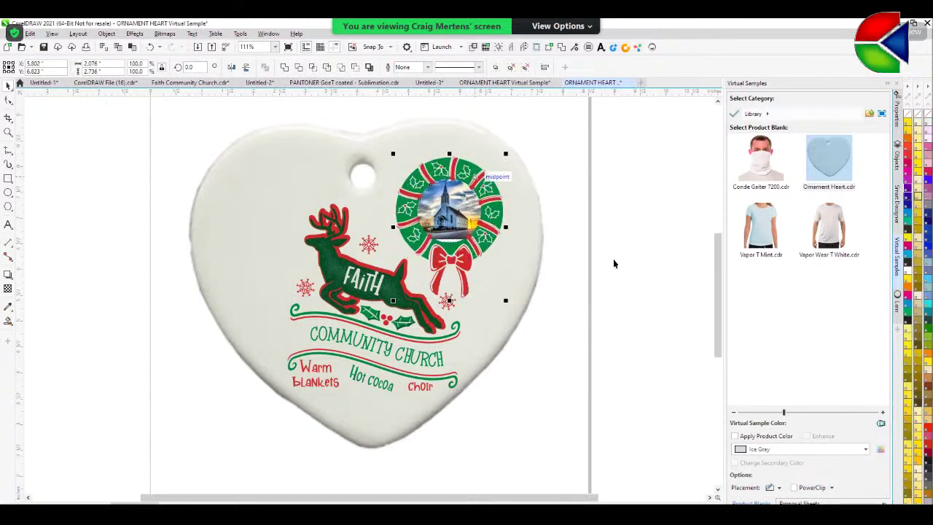
{"action": "left_click", "coordinate": [409, 370]}
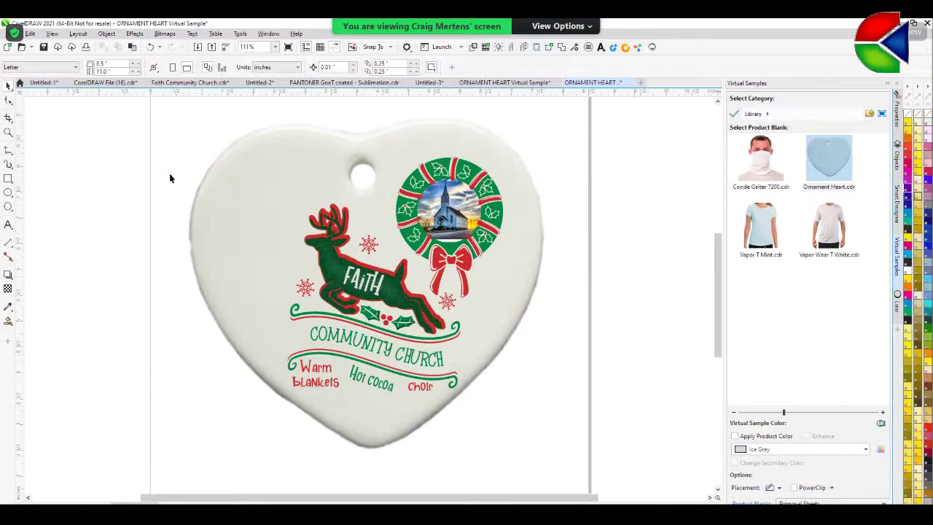
- Move the entire ornament design left and up on the heart
{"action": "left_click_drag", "start_coordinate": [246, 319], "coordinate": [461, 440]}
{"action": "left_click_drag", "start_coordinate": [364, 283], "coordinate": [342, 267]}
{"action": "left_click", "coordinate": [620, 372]}
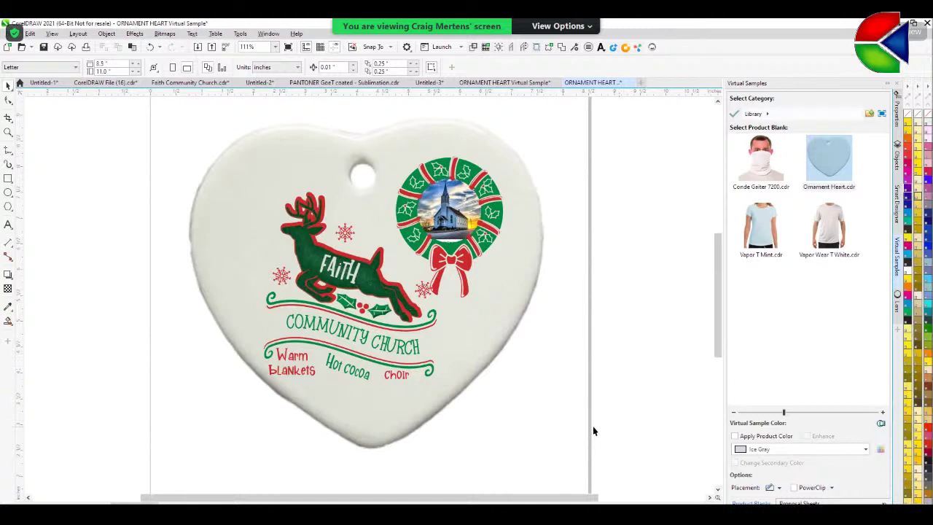
{"action": "scroll", "coordinate": [593, 425], "scroll_direction": "down", "scroll_amount": 1}
- Save the mockup as 'Faith Community Church Ornament.cdr' in the Conde Systems folder
{"action": "left_click", "coordinate": [15, 34]}
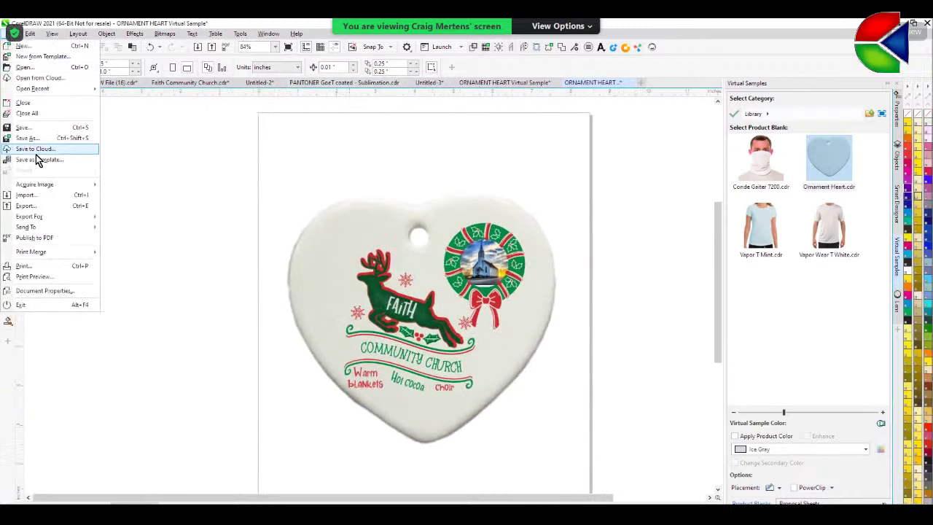
{"action": "left_click", "coordinate": [25, 128]}
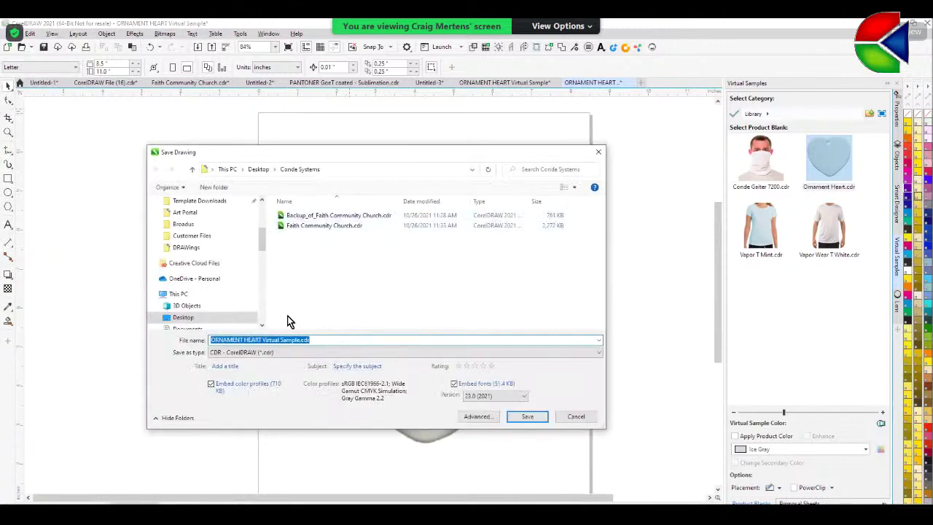
{"action": "left_click", "coordinate": [325, 226]}
{"action": "left_click", "coordinate": [275, 341]}
{"action": "triple_click", "coordinate": [275, 340]}
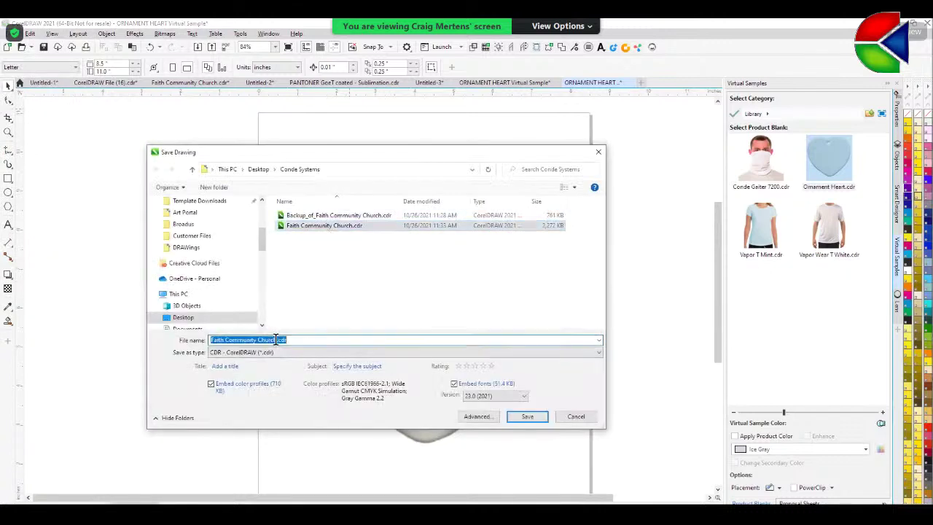
{"action": "left_click", "coordinate": [277, 340]}
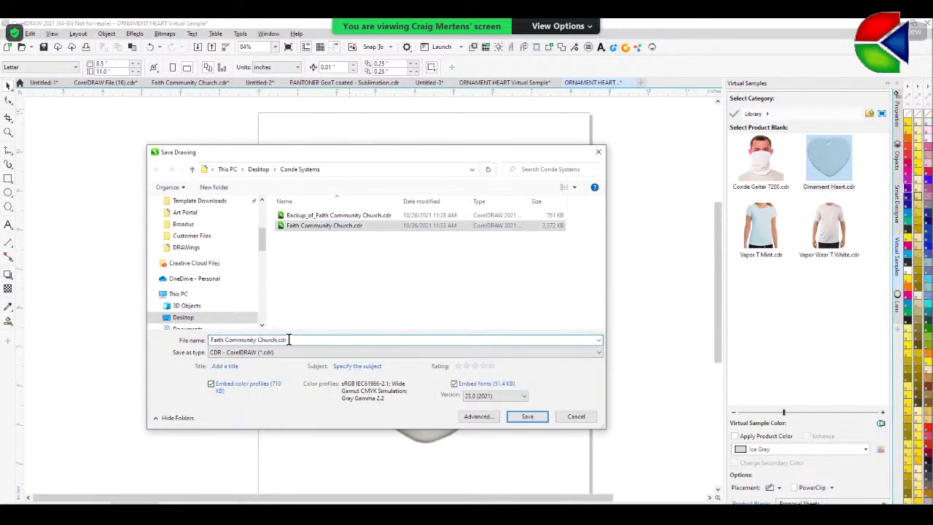
{"action": "left_click", "coordinate": [278, 339]}
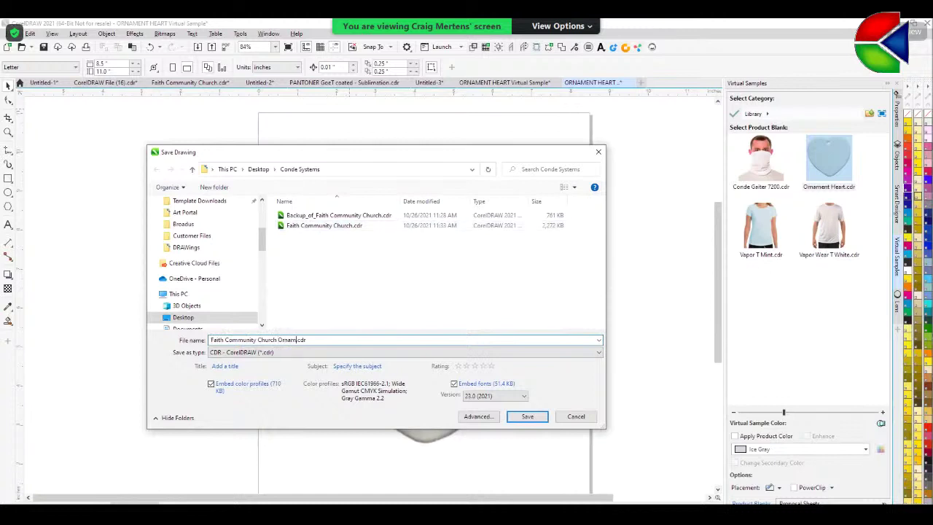
{"action": "left_click", "coordinate": [534, 420]}
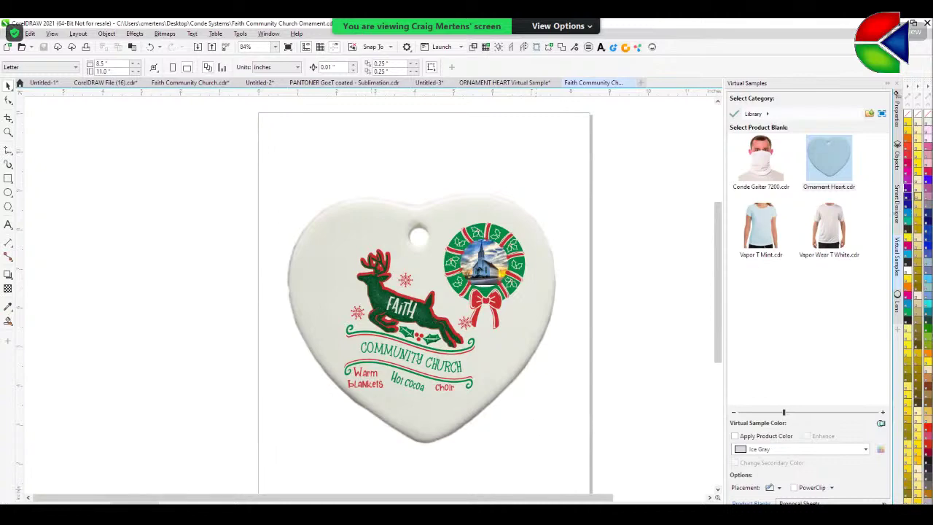
{"action": "key", "text": "alt+Tab"}
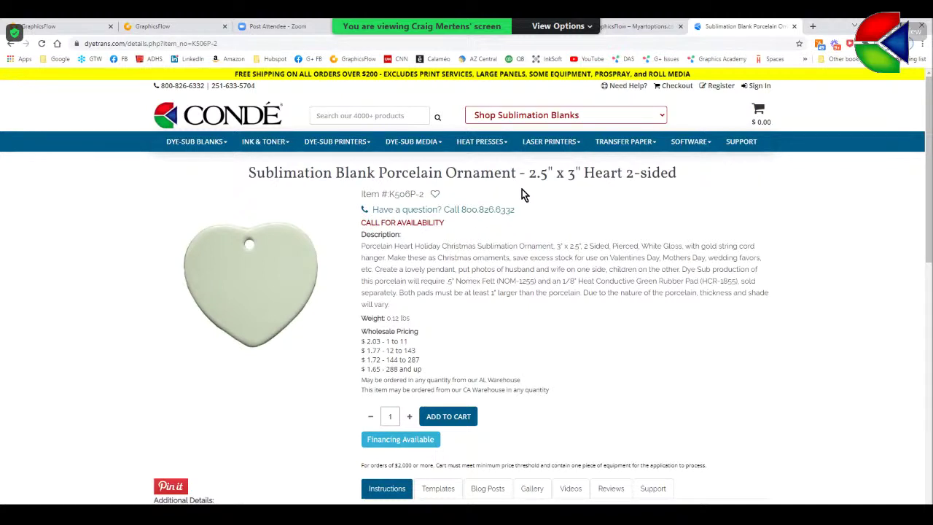
{"action": "left_click", "coordinate": [160, 26]}
{"action": "left_click", "coordinate": [916, 25]}
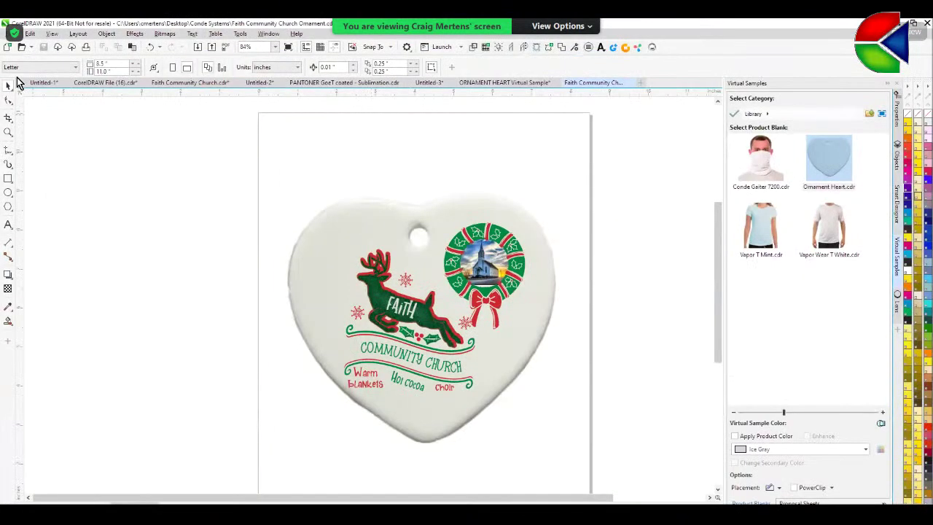
{"action": "left_click", "coordinate": [13, 34]}
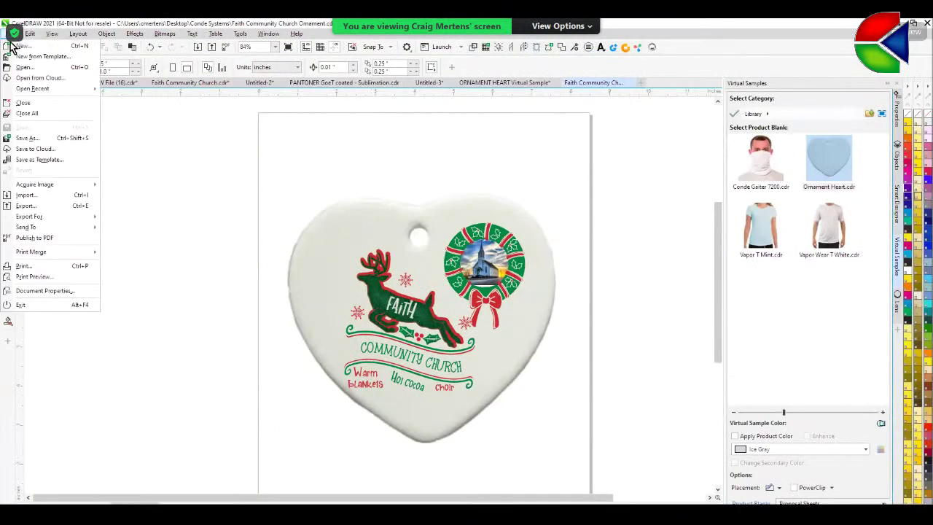
- Export the heart ornament mockup as a PNG to Desktop\Conde Systems
{"action": "left_click", "coordinate": [29, 206]}
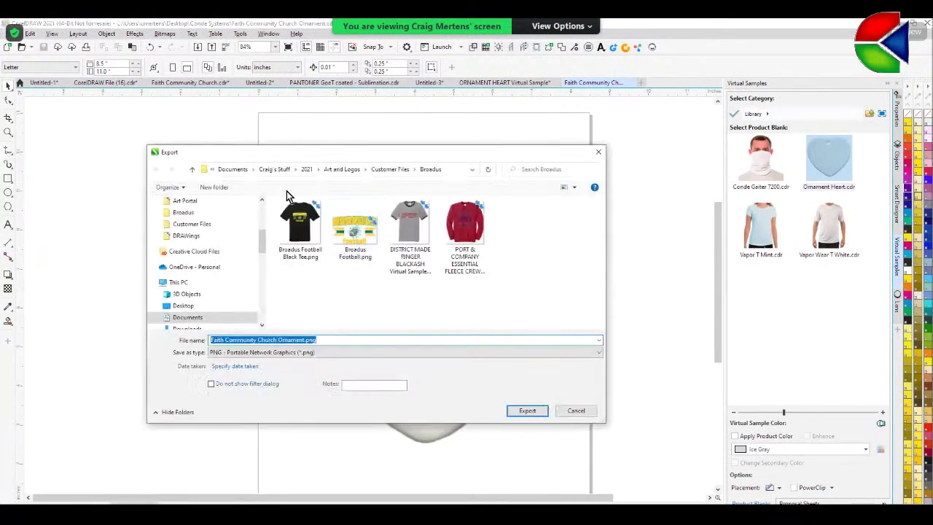
{"action": "left_click_drag", "start_coordinate": [261, 241], "coordinate": [260, 208]}
{"action": "left_click", "coordinate": [247, 221]}
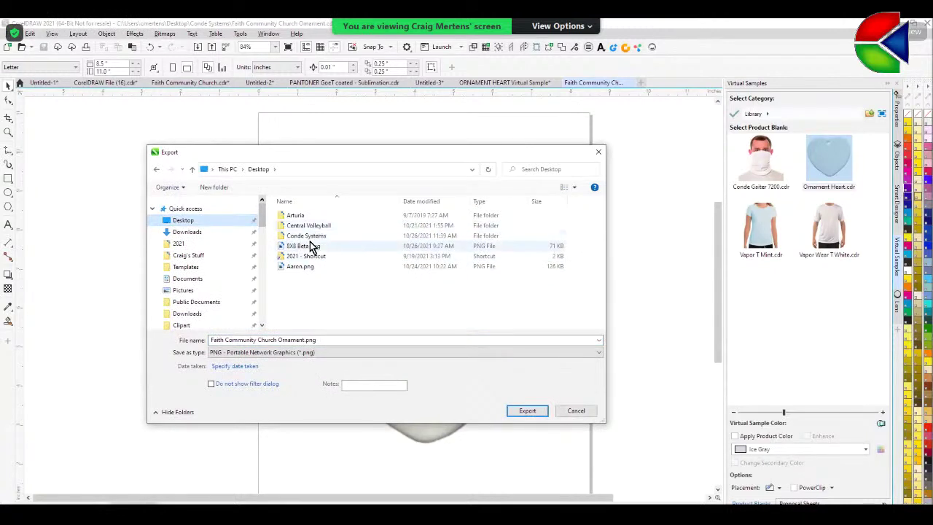
{"action": "left_click", "coordinate": [310, 237]}
{"action": "double_click", "coordinate": [310, 238]}
{"action": "left_click", "coordinate": [522, 411]}
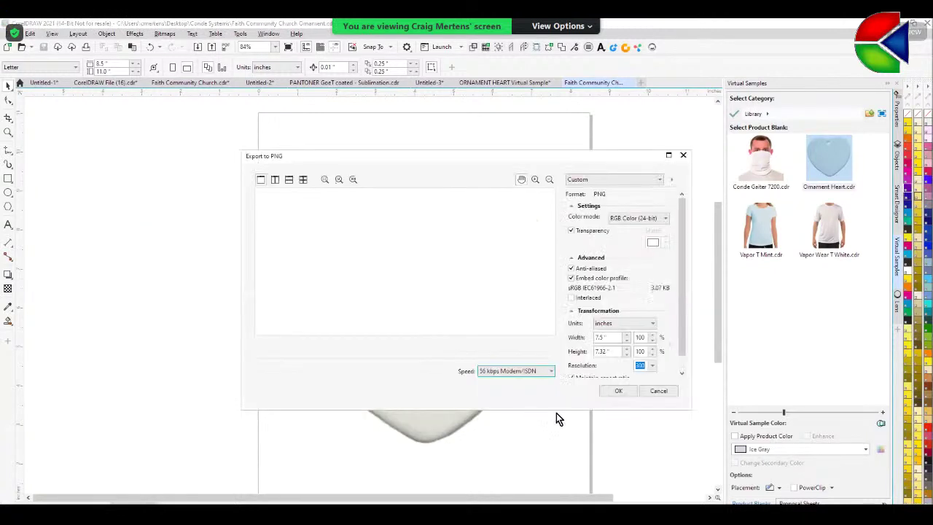
{"action": "left_click", "coordinate": [616, 392]}
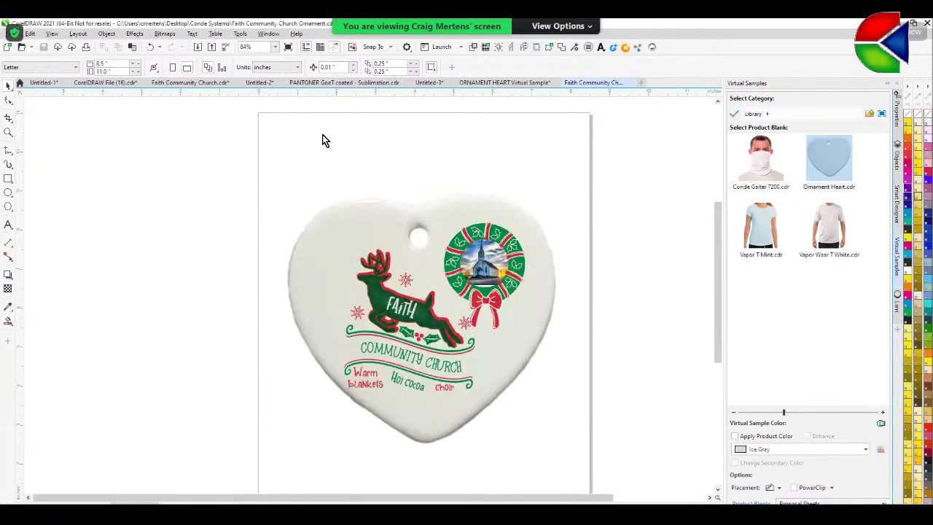
- Export the Faith Community Church design as a PNG with a transparent background
{"action": "left_click", "coordinate": [170, 85]}
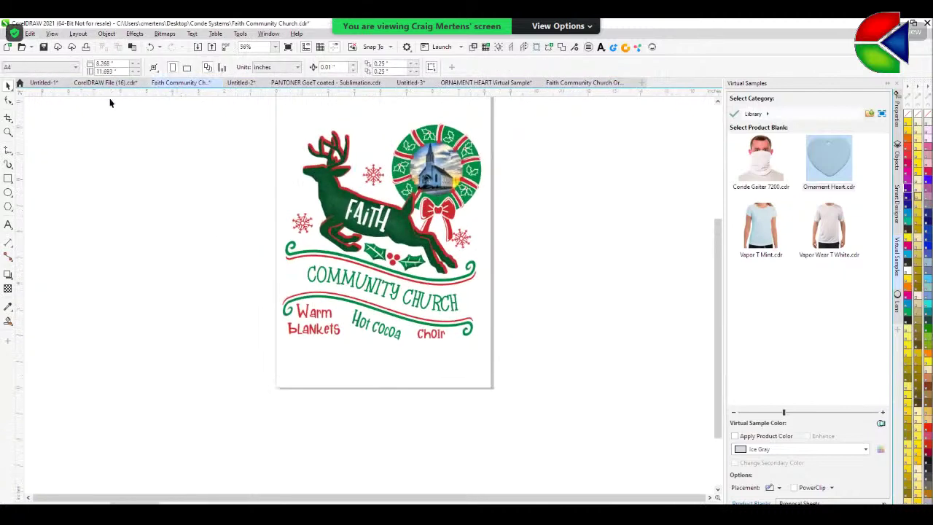
{"action": "left_click", "coordinate": [15, 35]}
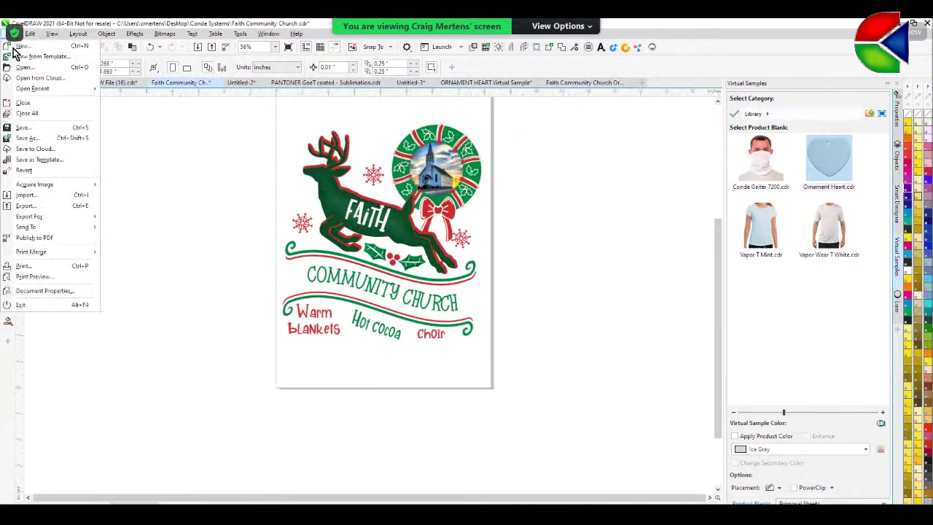
{"action": "left_click", "coordinate": [35, 208]}
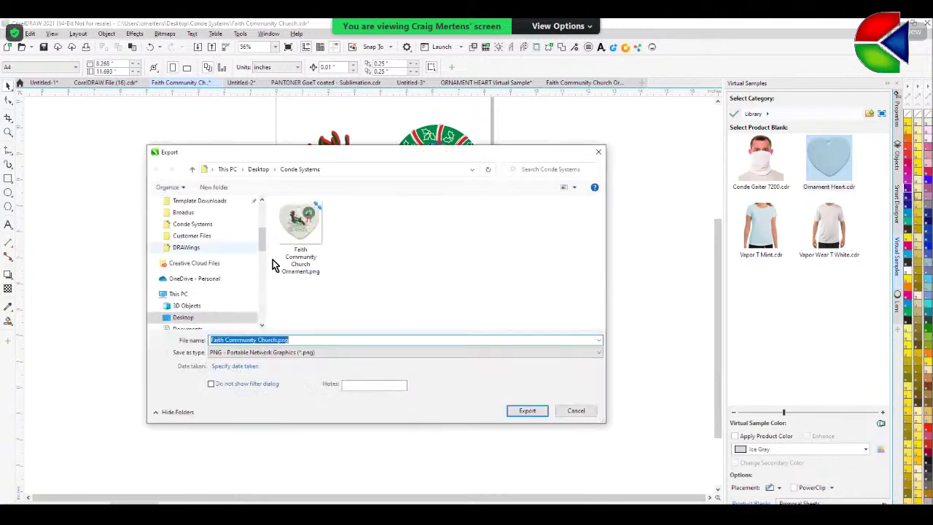
{"action": "left_click", "coordinate": [527, 411]}
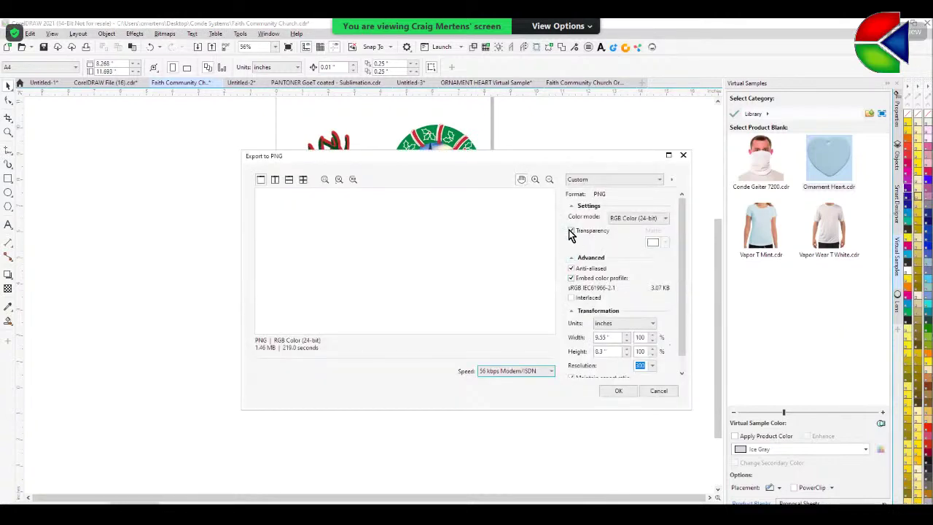
{"action": "left_click", "coordinate": [571, 231]}
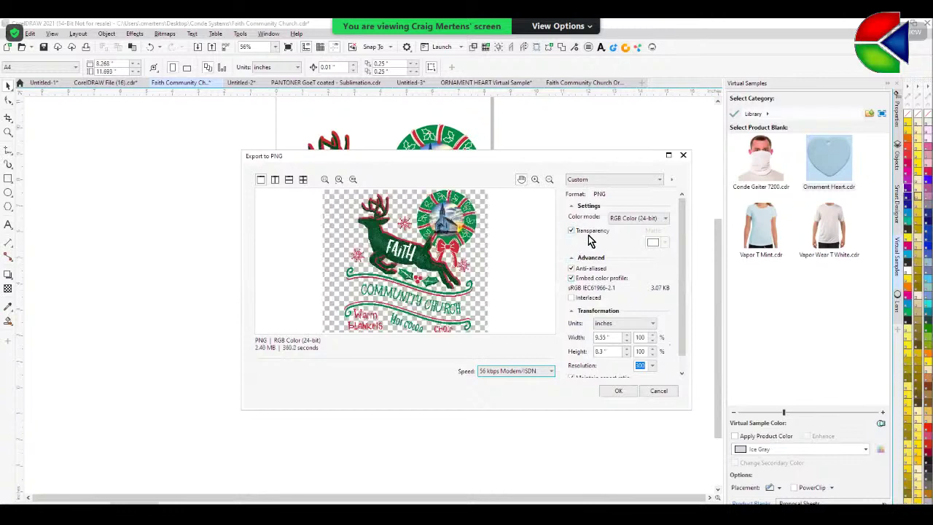
{"action": "left_click", "coordinate": [617, 391]}
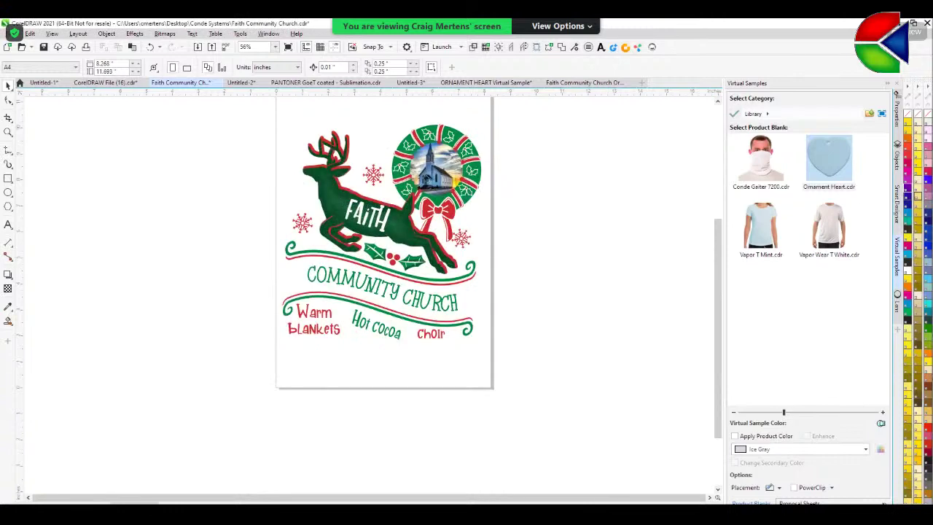
{"action": "key", "text": "alt+Tab"}
- Upload Faith Community Church Ornament.png from Desktop\Conde Systems to the Christmas Designs approval
{"action": "left_click", "coordinate": [59, 29]}
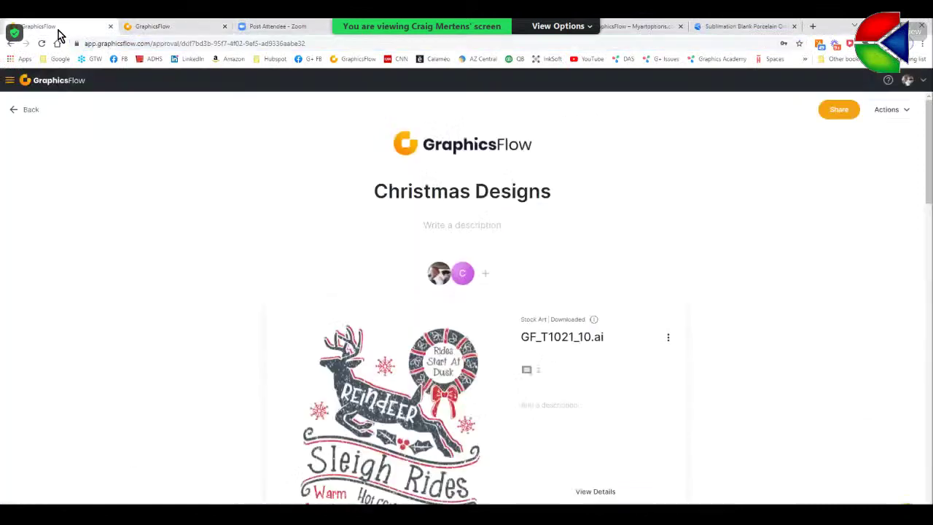
{"action": "scroll", "coordinate": [641, 269], "scroll_direction": "down", "scroll_amount": 2}
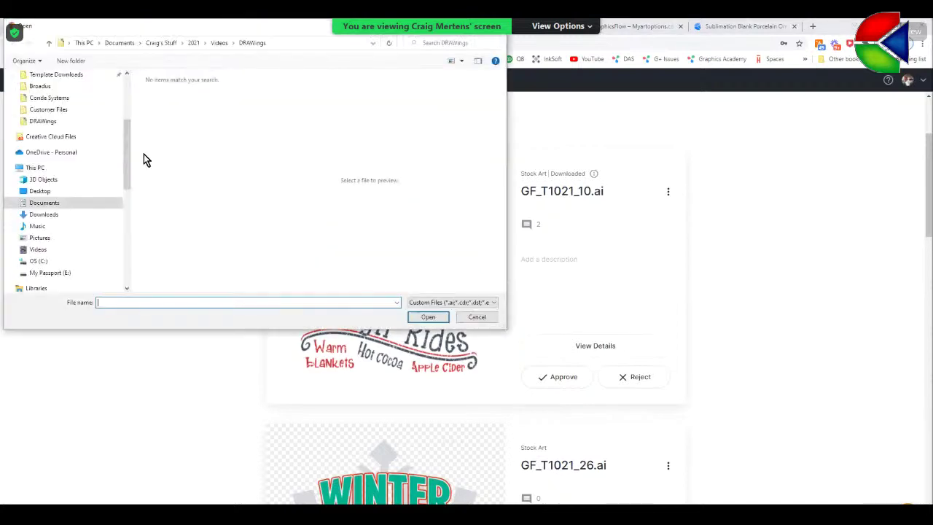
{"action": "left_click", "coordinate": [42, 93]}
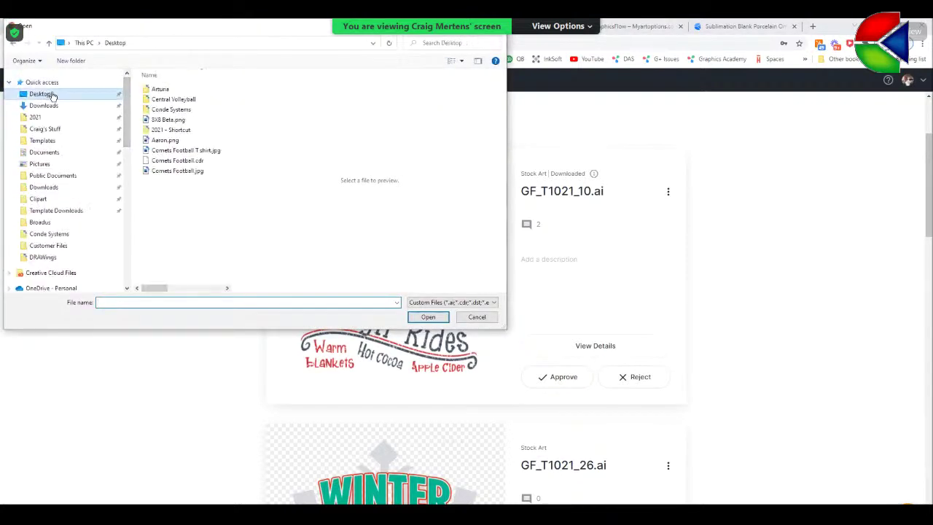
{"action": "double_click", "coordinate": [182, 110]}
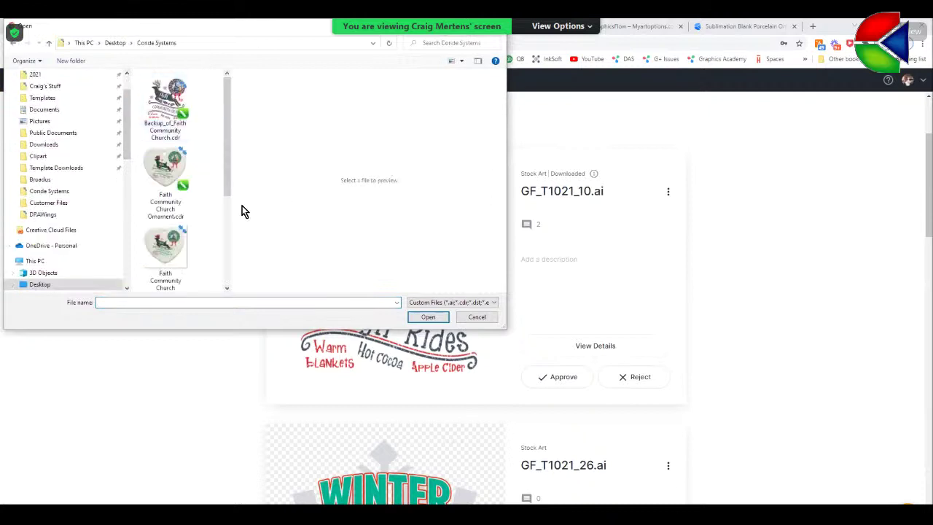
{"action": "left_click", "coordinate": [174, 254]}
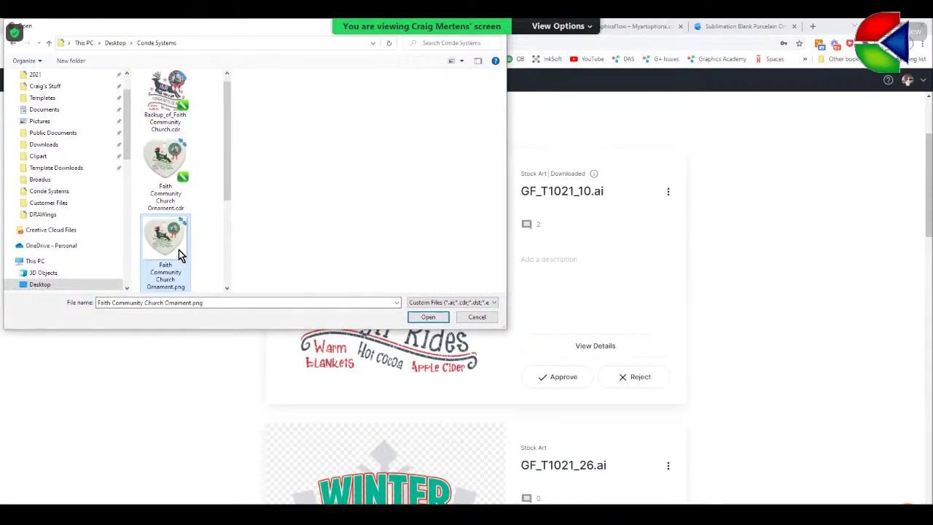
{"action": "left_click", "coordinate": [427, 318]}
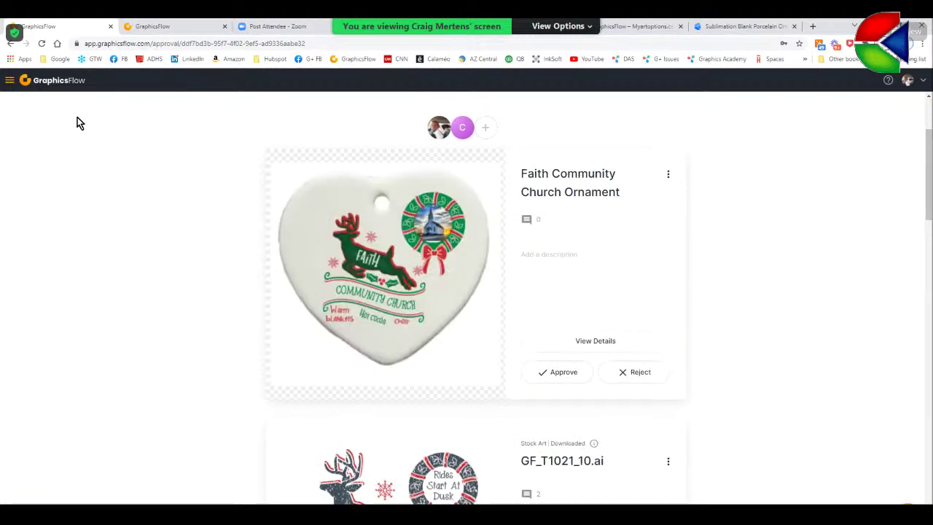
- Create a new art approval from the Art Approvals list and open it
{"action": "left_click", "coordinate": [10, 81]}
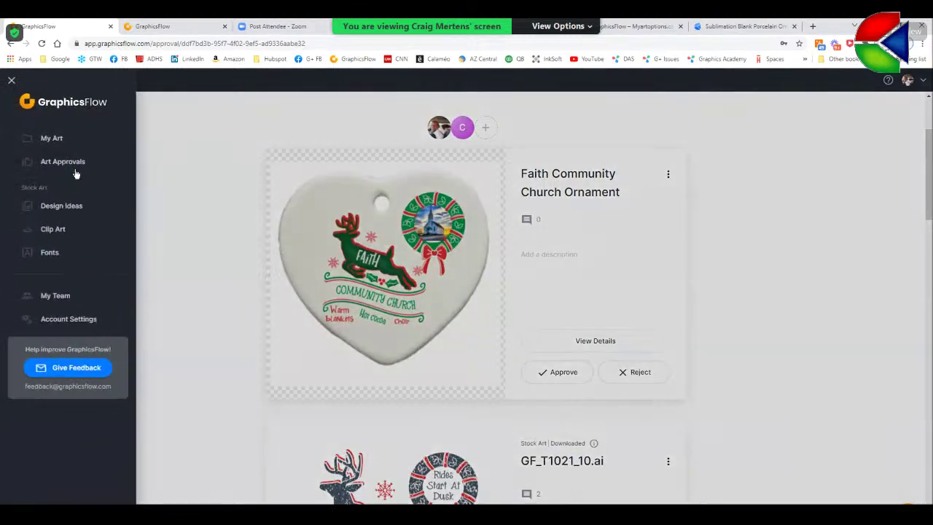
{"action": "left_click", "coordinate": [74, 164]}
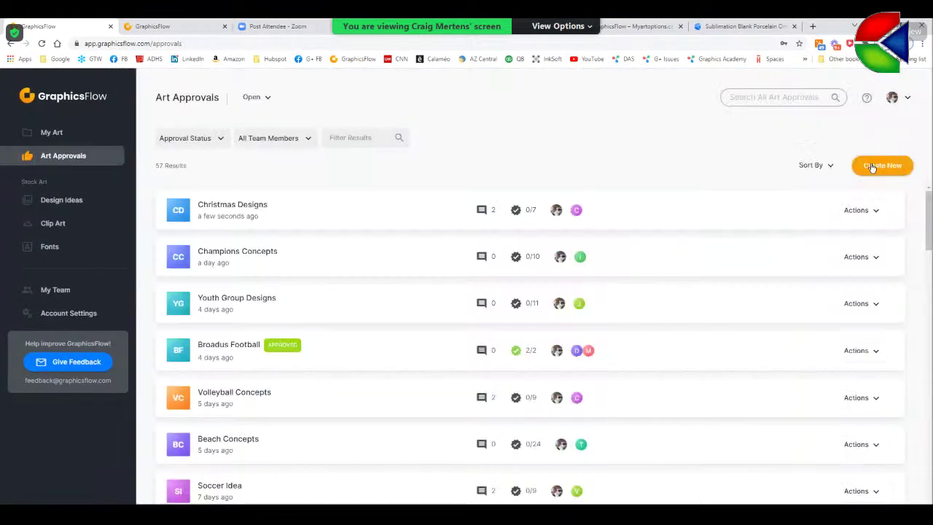
{"action": "left_click", "coordinate": [872, 168]}
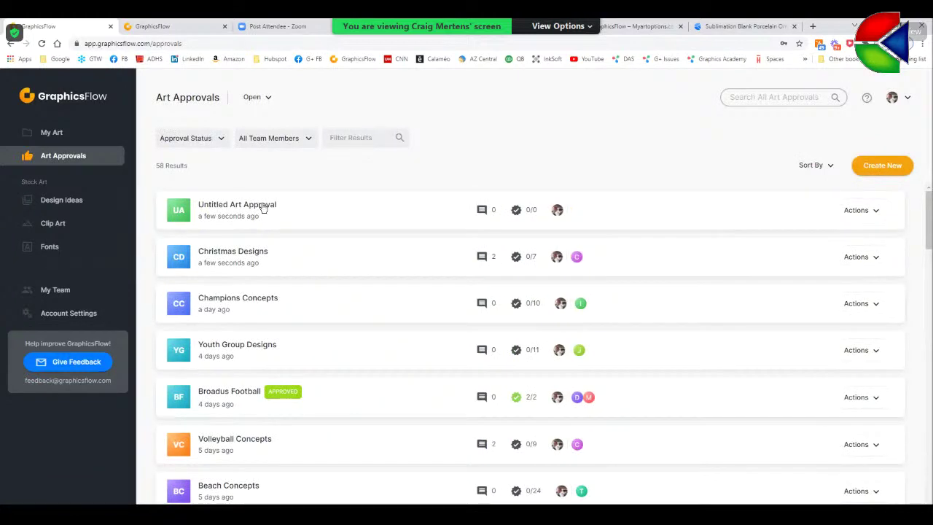
{"action": "left_click", "coordinate": [266, 207]}
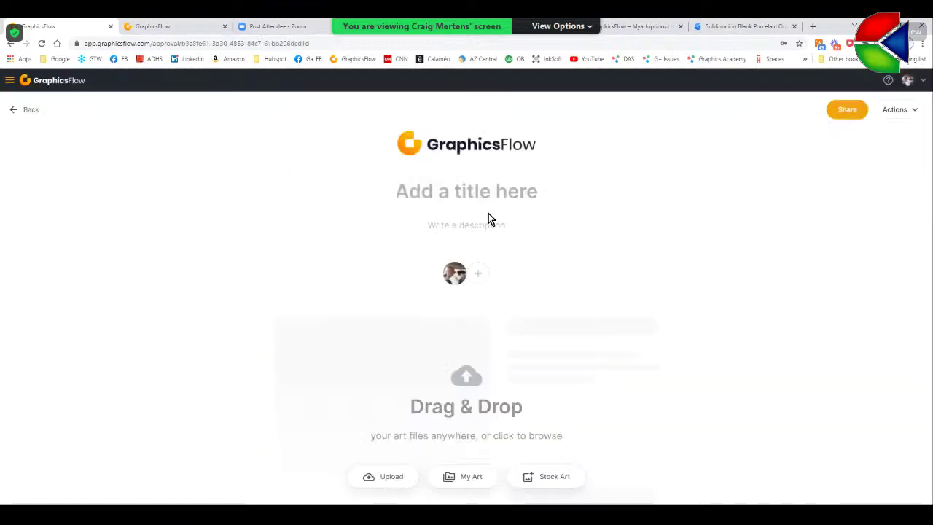
- Title the new approval 'Faith Community Ornament' and bring up the collaborator invite window
{"action": "left_click", "coordinate": [464, 195]}
{"action": "type", "text": "Fai"}
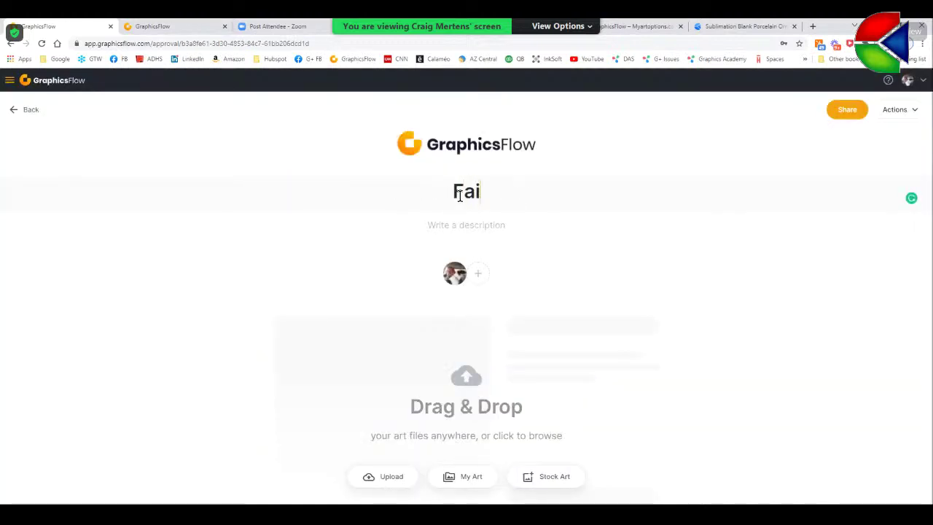
{"action": "type", "text": "th Co"}
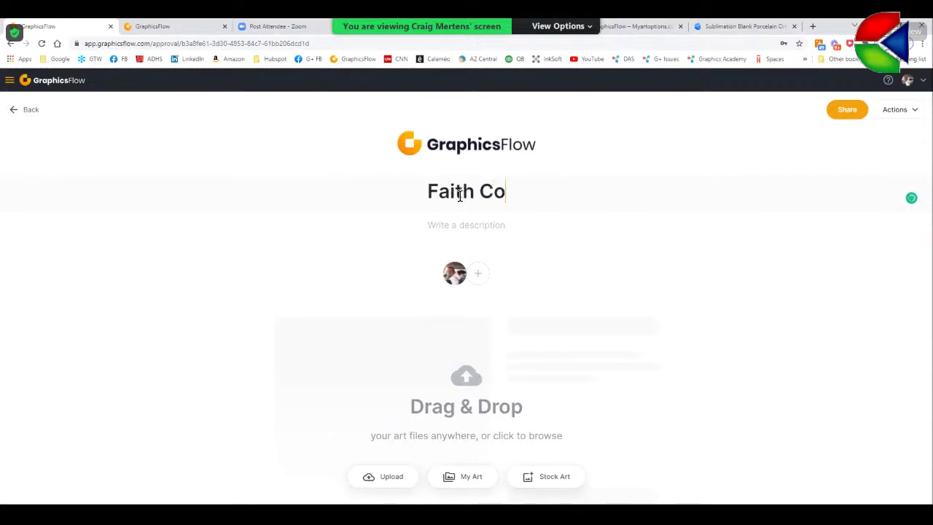
{"action": "type", "text": "mmunity"}
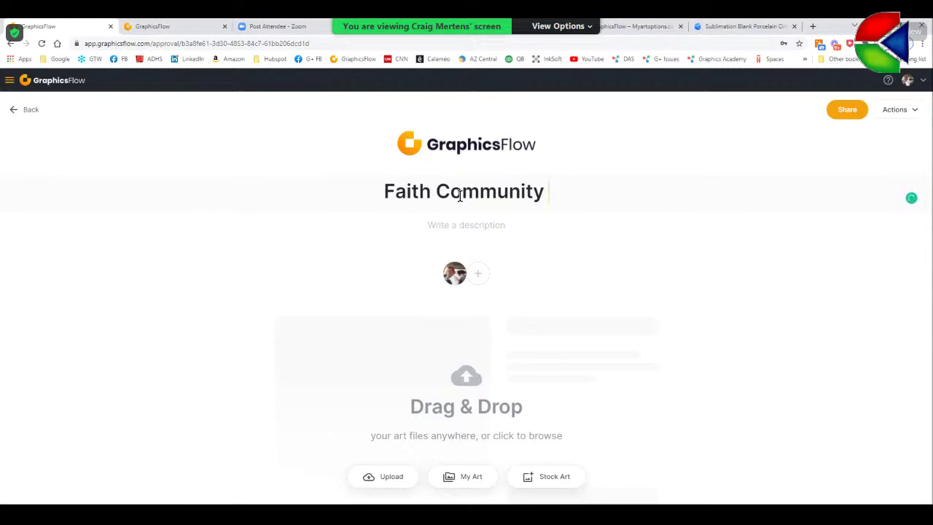
{"action": "type", "text": "Ornament"}
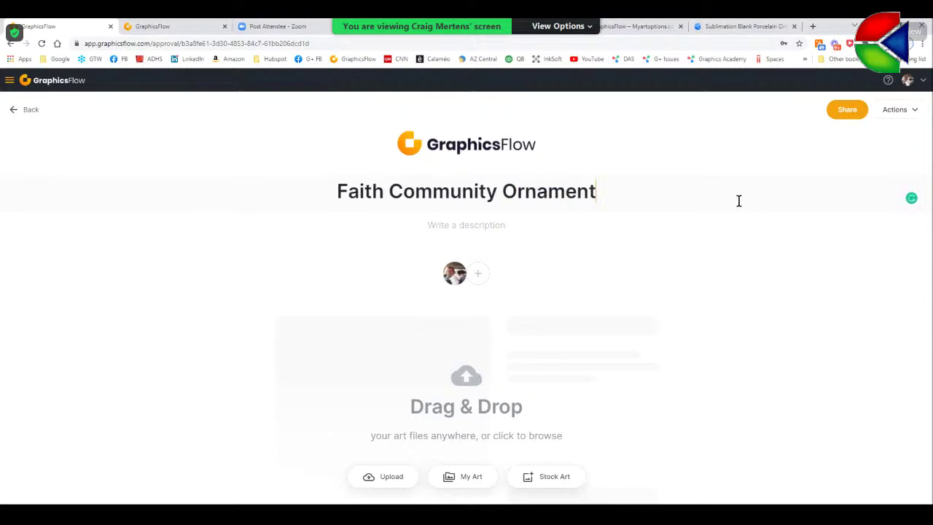
{"action": "left_click", "coordinate": [476, 274]}
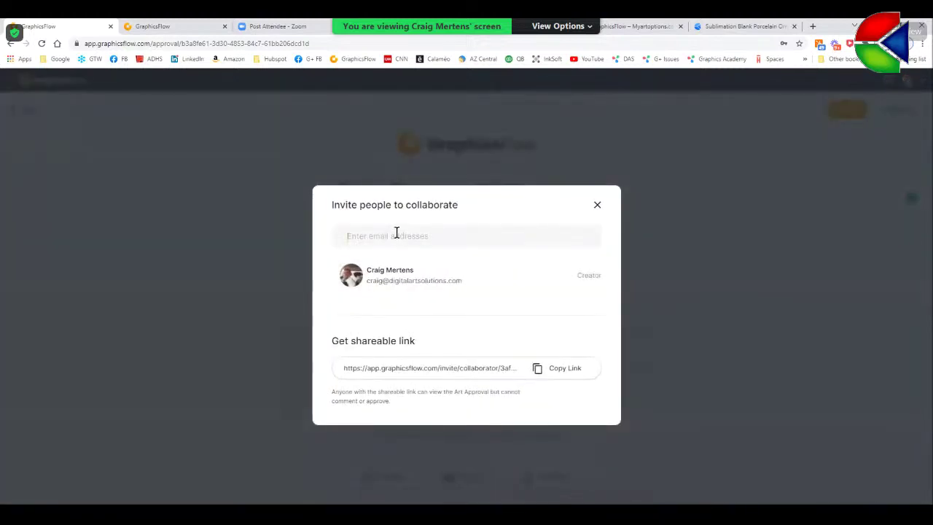
- Invite a collaborator by e-mail with Can Approve access and copy the shareable link
{"action": "left_click", "coordinate": [398, 236]}
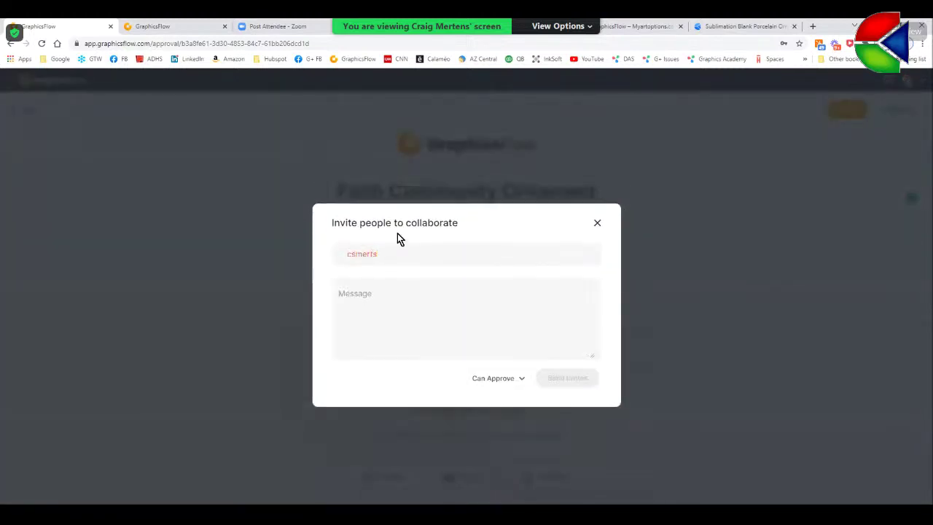
{"action": "left_click", "coordinate": [498, 354]}
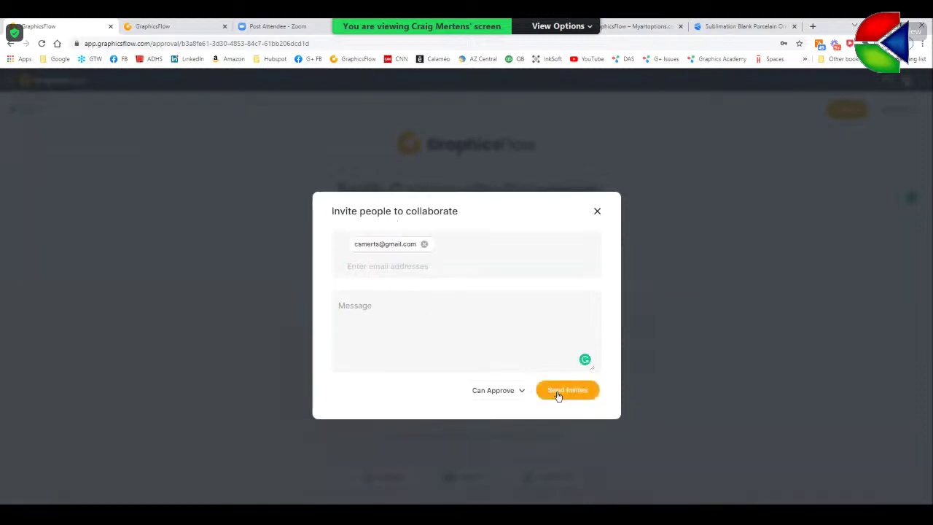
{"action": "left_click", "coordinate": [558, 391]}
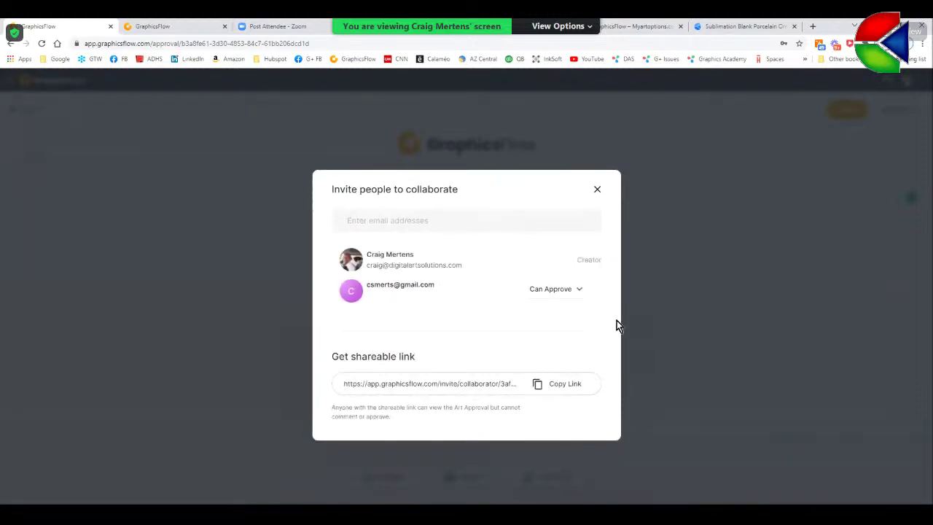
{"action": "left_click", "coordinate": [557, 383]}
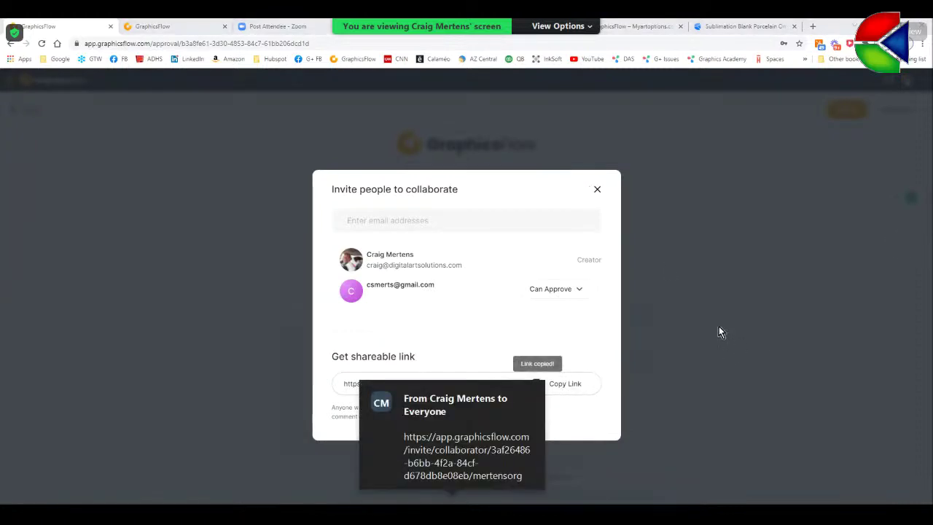
{"action": "left_click", "coordinate": [597, 188]}
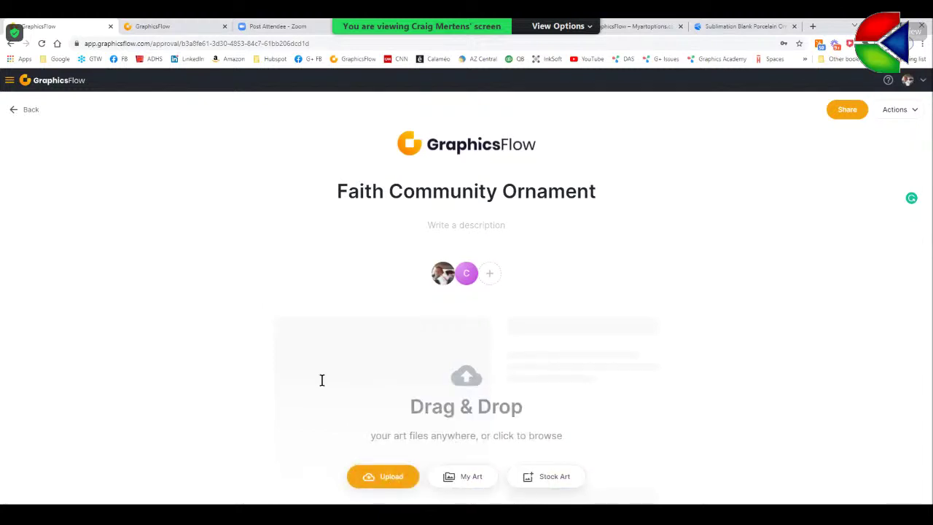
- Create a new folder named 'Faith Community' in My Art
{"action": "left_click", "coordinate": [14, 111]}
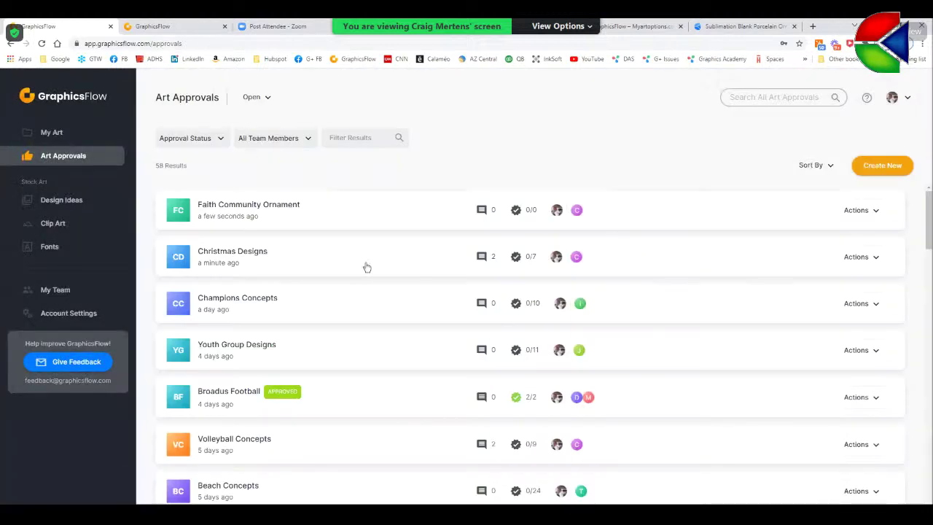
{"action": "left_click", "coordinate": [57, 132]}
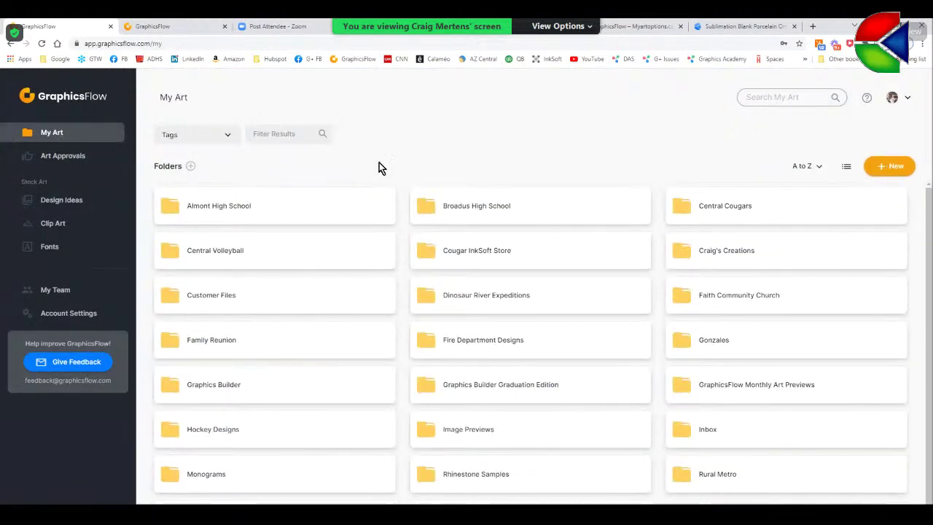
{"action": "left_click", "coordinate": [884, 166]}
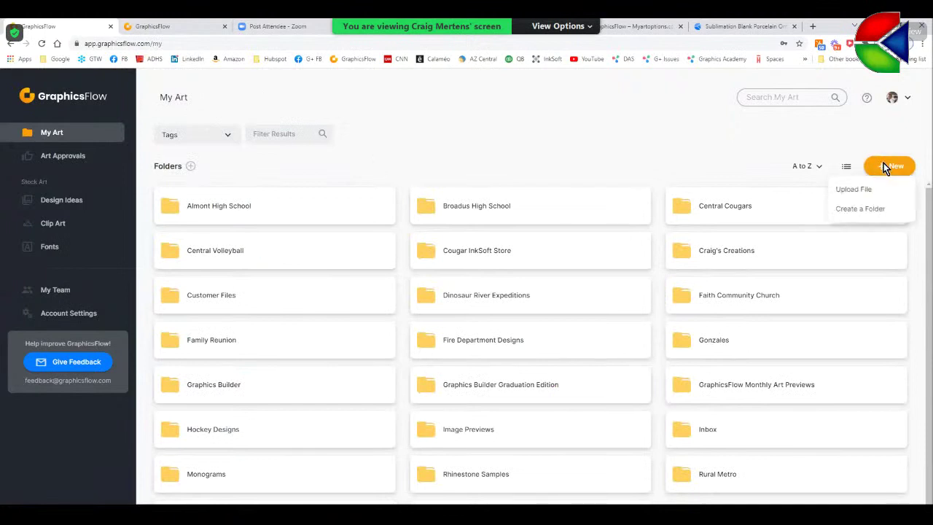
{"action": "left_click", "coordinate": [854, 210]}
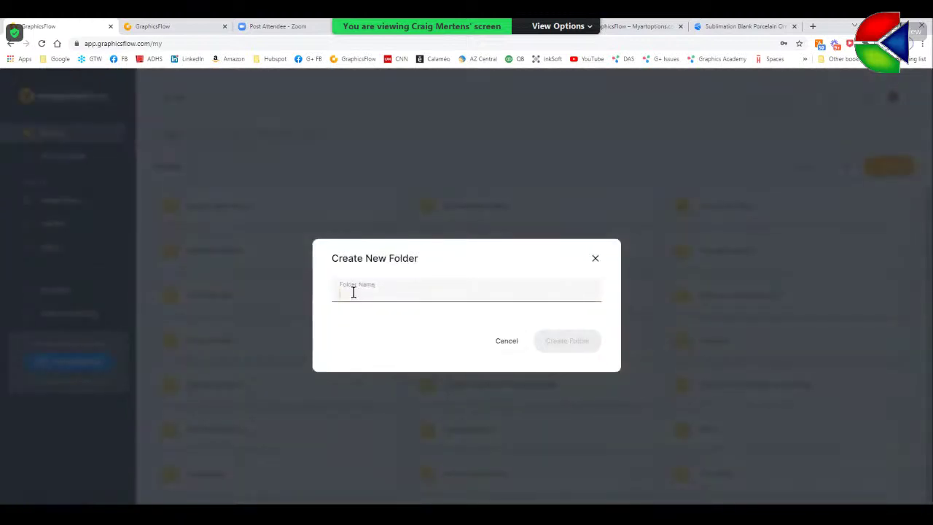
{"action": "type", "text": "Faith Co"}
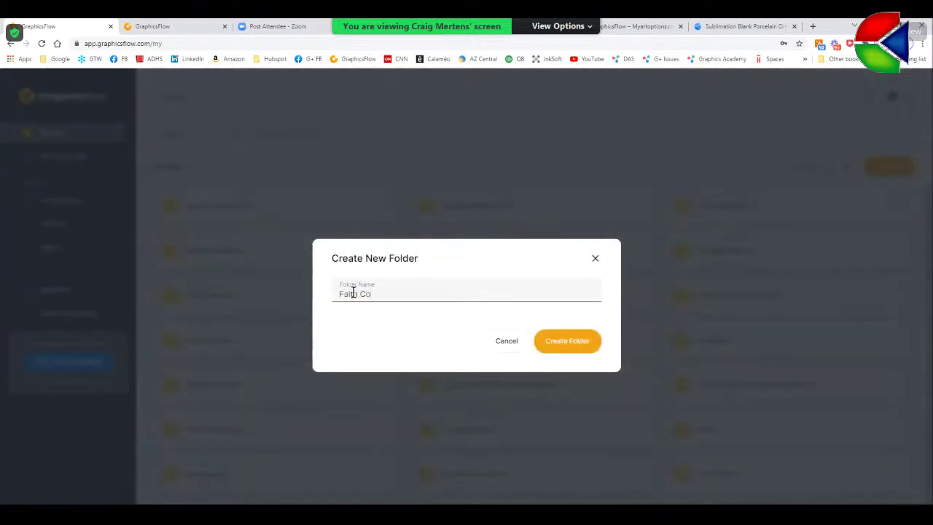
{"action": "type", "text": "mmunity"}
{"action": "left_click", "coordinate": [556, 351]}
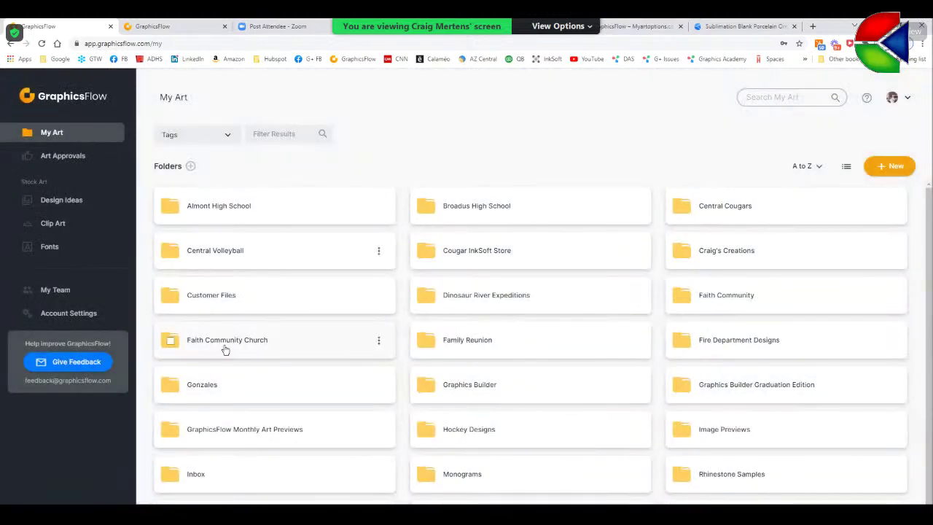
- Upload all five Faith Community Church design files into the Faith Community folder
{"action": "left_click", "coordinate": [713, 297]}
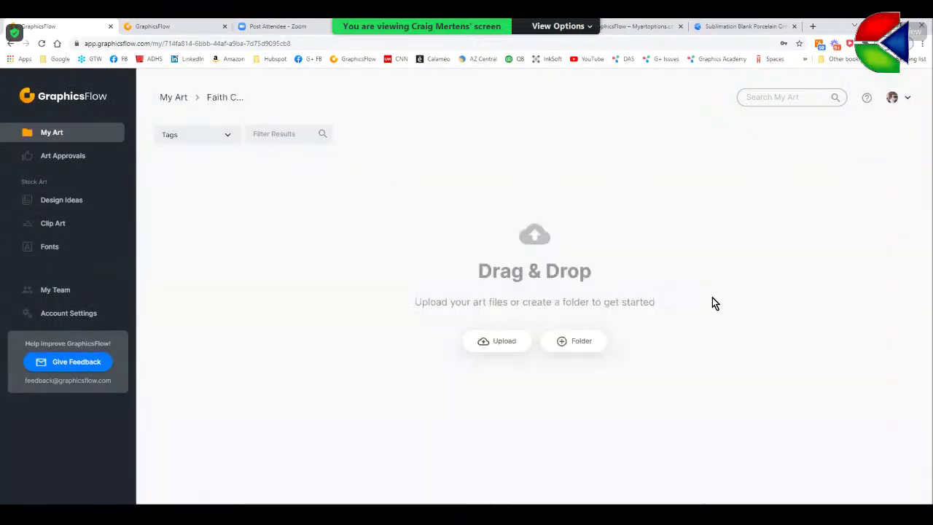
{"action": "left_click", "coordinate": [511, 343]}
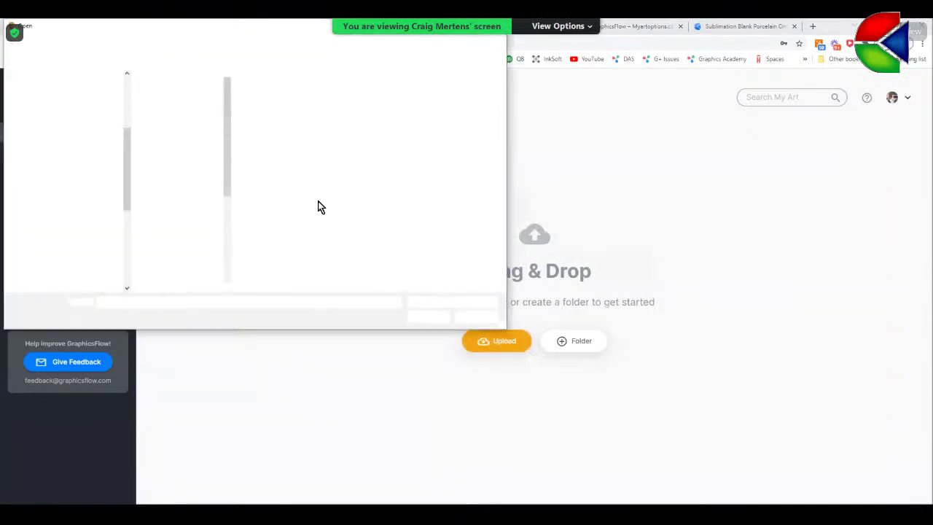
{"action": "key", "text": "ctrl+a"}
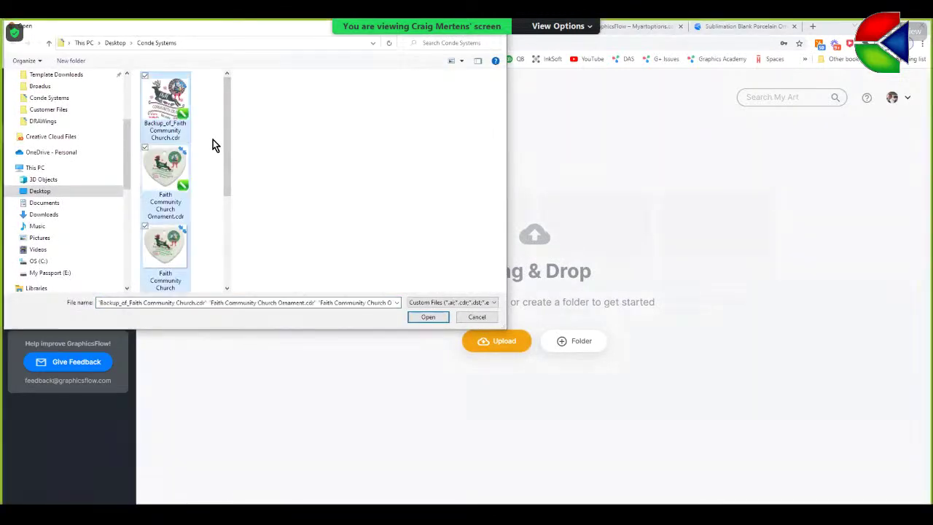
{"action": "left_click", "coordinate": [429, 317]}
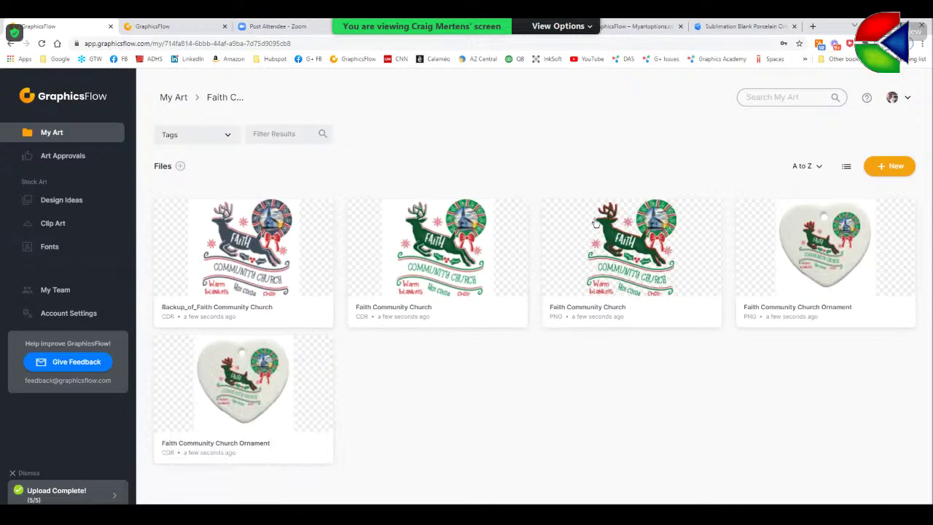
- Add the Church and Church Ornament PNGs to the Faith Community Ornament approval, then view Art Approvals
{"action": "left_click", "coordinate": [548, 212]}
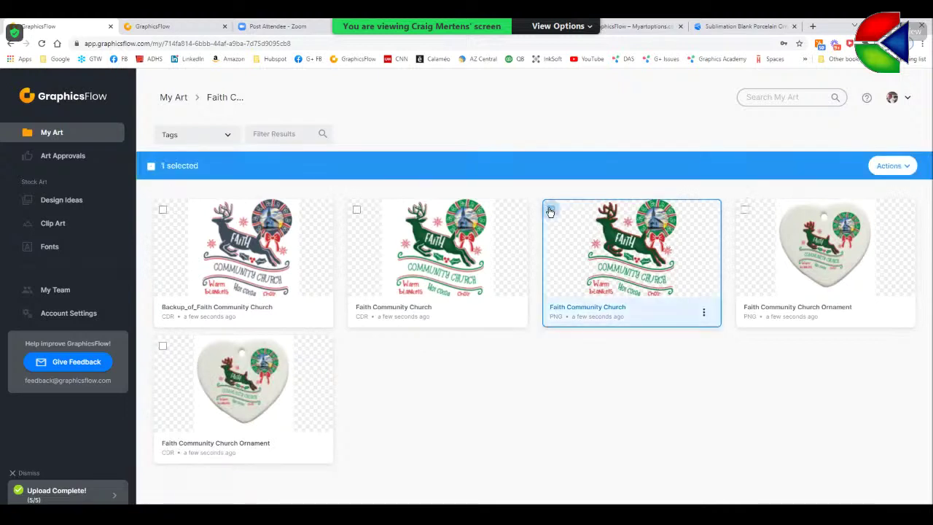
{"action": "left_click", "coordinate": [744, 210]}
{"action": "left_click", "coordinate": [902, 169]}
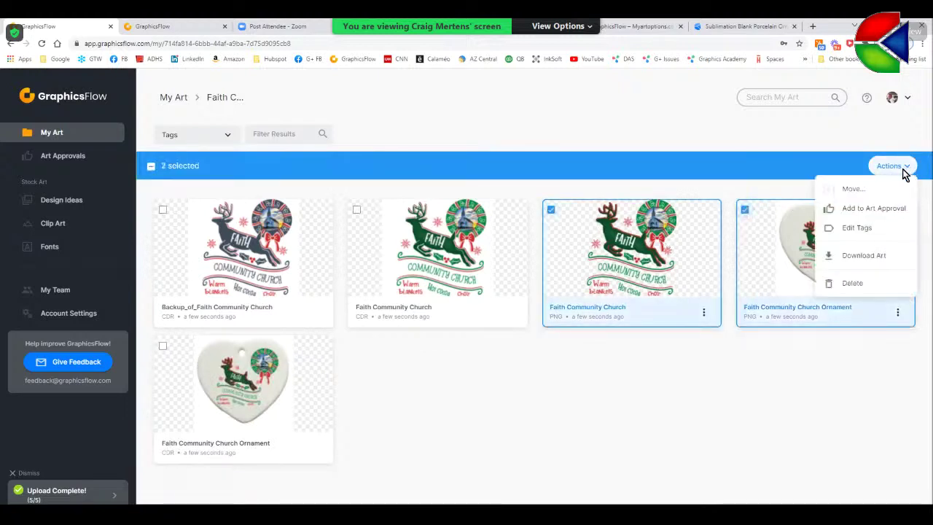
{"action": "left_click", "coordinate": [864, 207]}
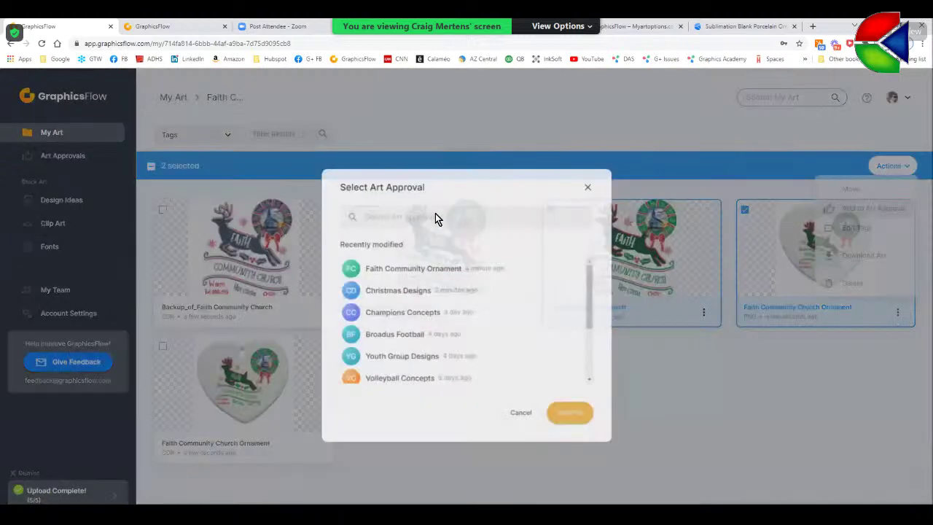
{"action": "left_click", "coordinate": [408, 268]}
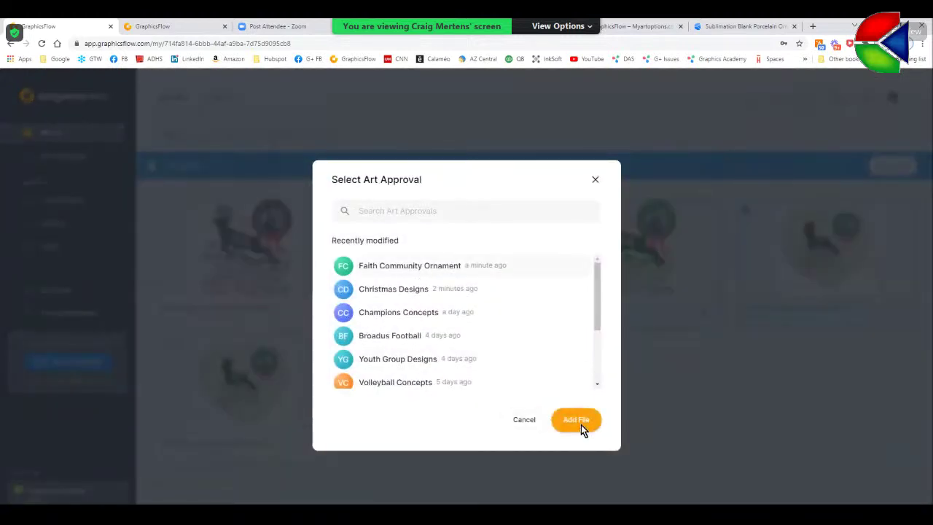
{"action": "left_click", "coordinate": [576, 421]}
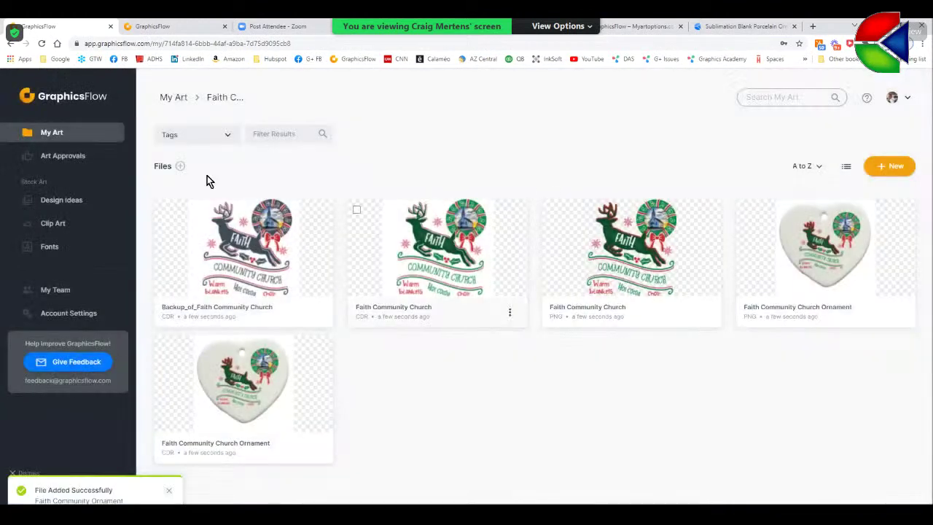
{"action": "left_click", "coordinate": [66, 156]}
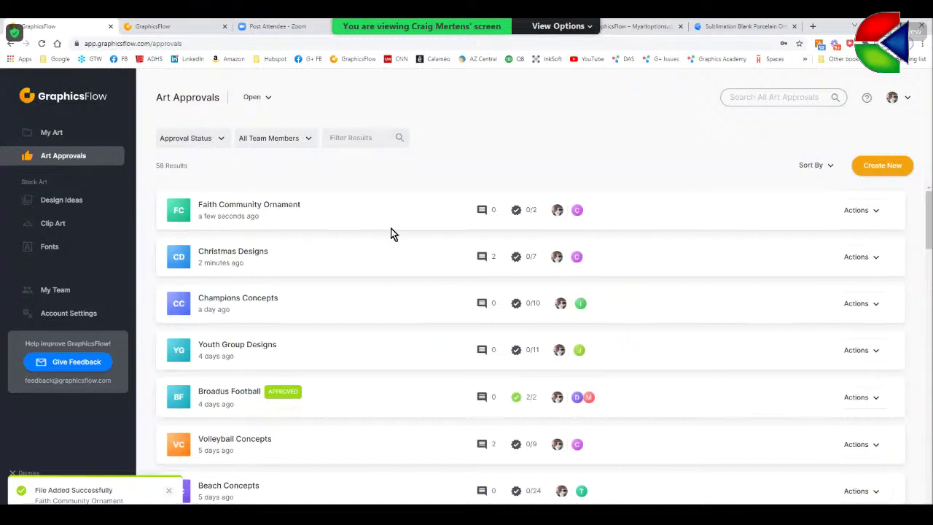
- Open the Faith Community Ornament approval and view the Faith Community Church design alone
{"action": "left_click", "coordinate": [285, 205]}
{"action": "scroll", "coordinate": [677, 367], "scroll_direction": "down", "scroll_amount": 1}
{"action": "scroll", "coordinate": [714, 365], "scroll_direction": "down", "scroll_amount": 2}
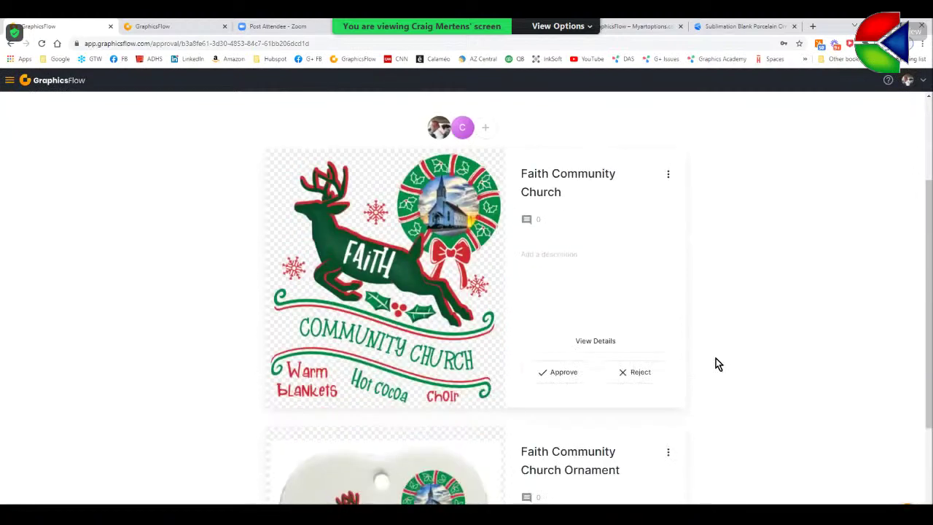
{"action": "scroll", "coordinate": [716, 363], "scroll_direction": "down", "scroll_amount": 1}
{"action": "scroll", "coordinate": [746, 368], "scroll_direction": "up", "scroll_amount": 2}
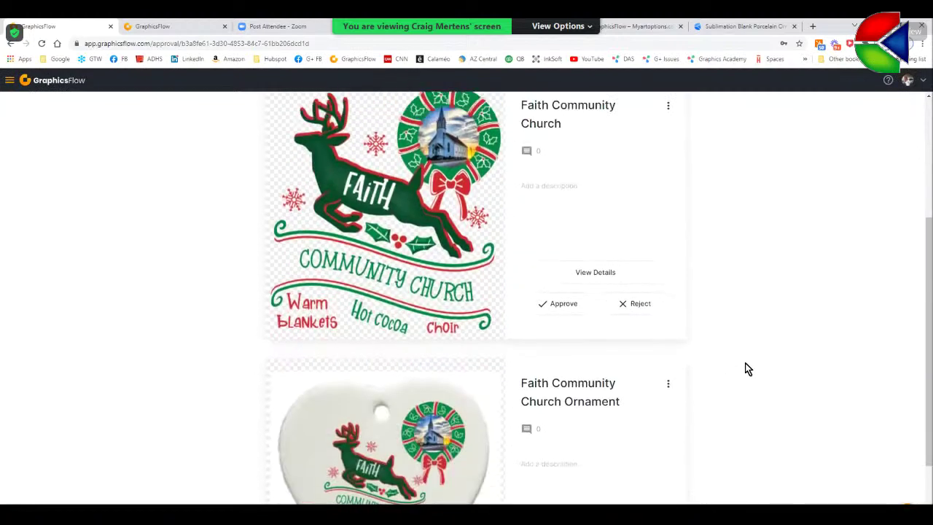
{"action": "scroll", "coordinate": [438, 250], "scroll_direction": "up", "scroll_amount": 1}
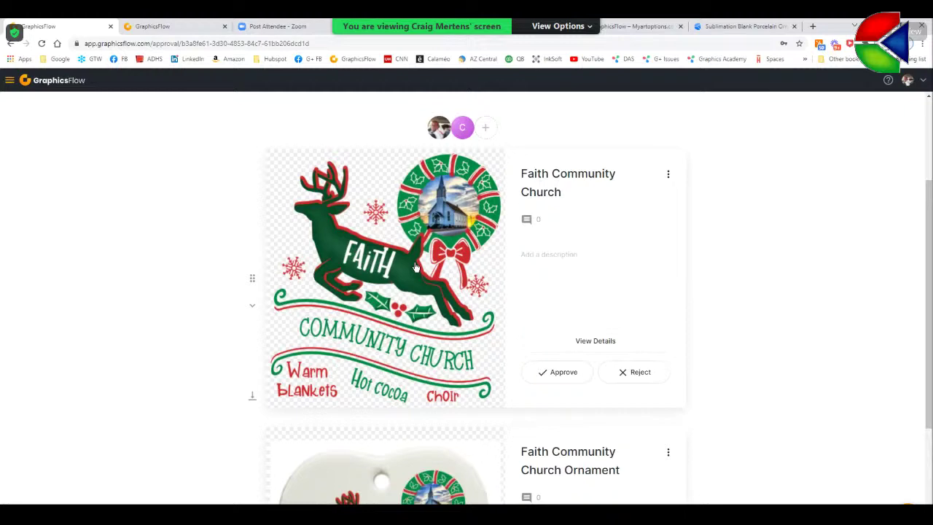
{"action": "left_click", "coordinate": [415, 267]}
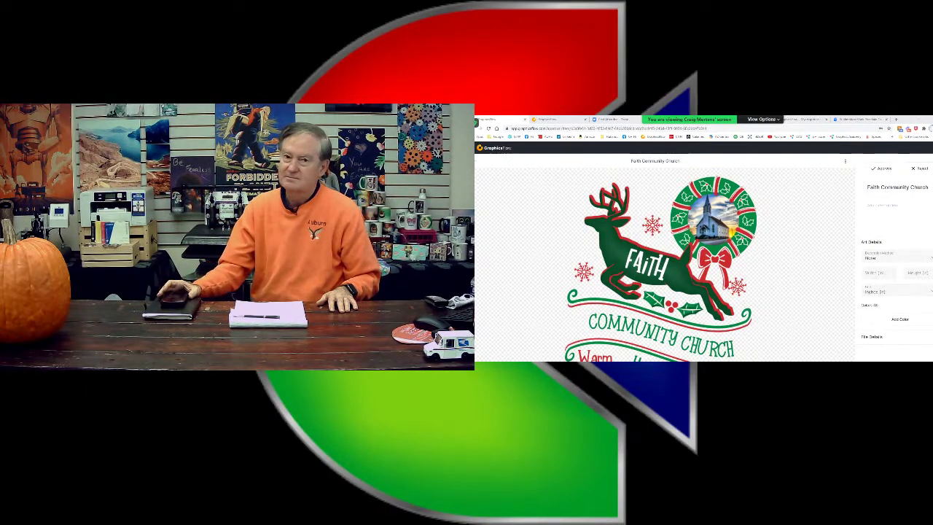
- Give the design a pale cream yellow background colour
{"action": "left_click", "coordinate": [917, 180]}
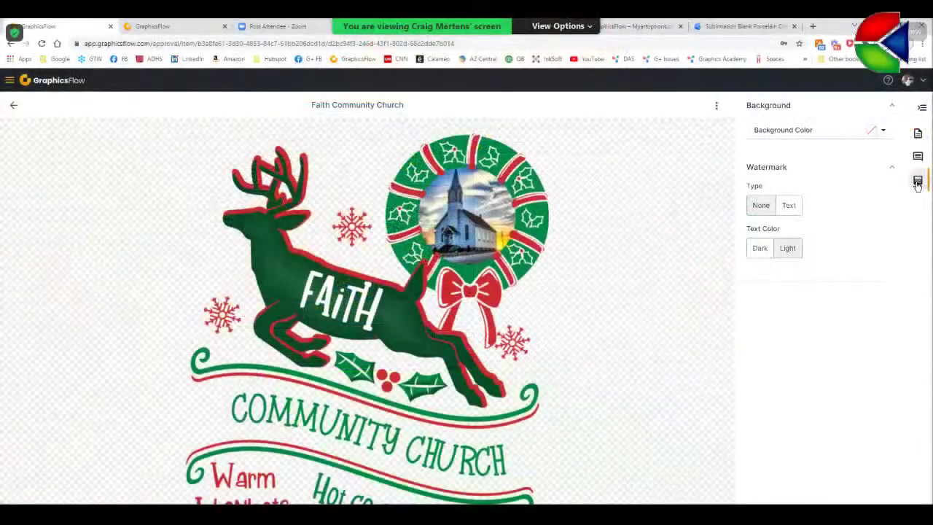
{"action": "left_click", "coordinate": [883, 131]}
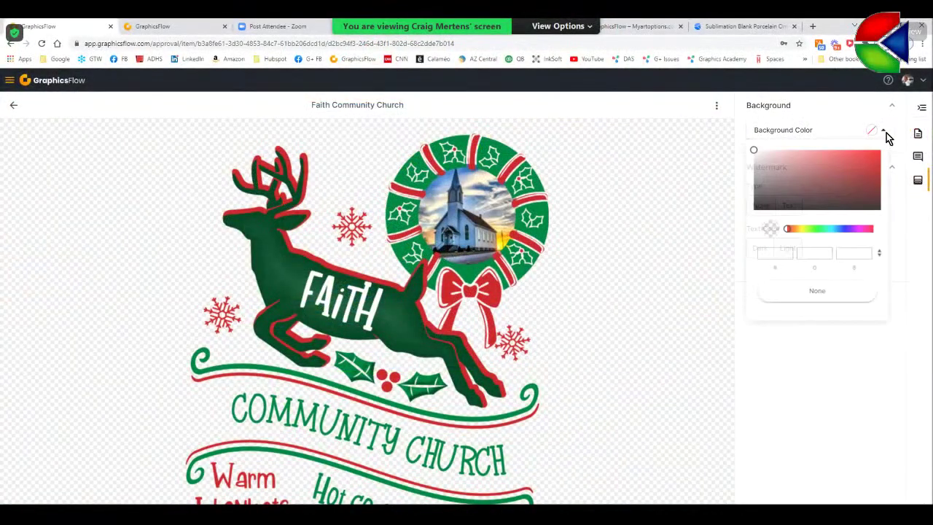
{"action": "left_click_drag", "start_coordinate": [789, 234], "coordinate": [804, 234]}
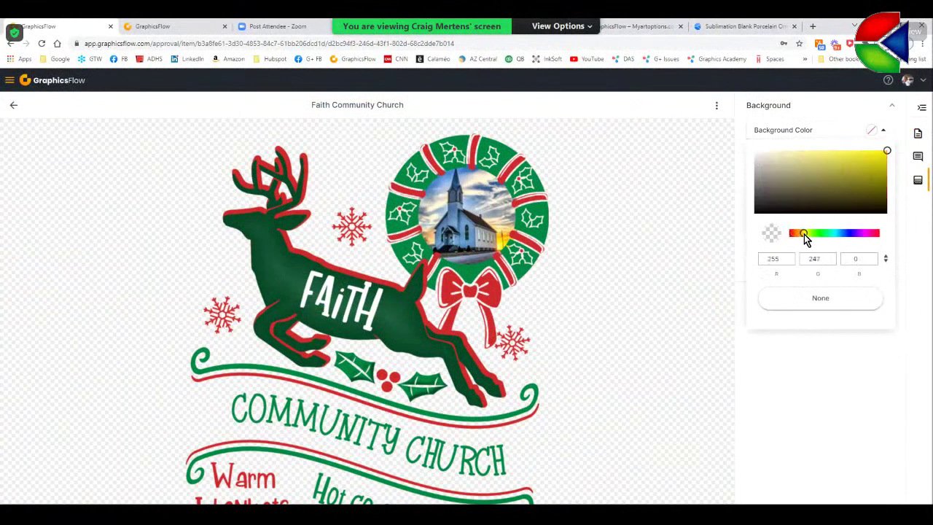
{"action": "left_click", "coordinate": [858, 153]}
{"action": "left_click_drag", "start_coordinate": [769, 156], "coordinate": [762, 154]}
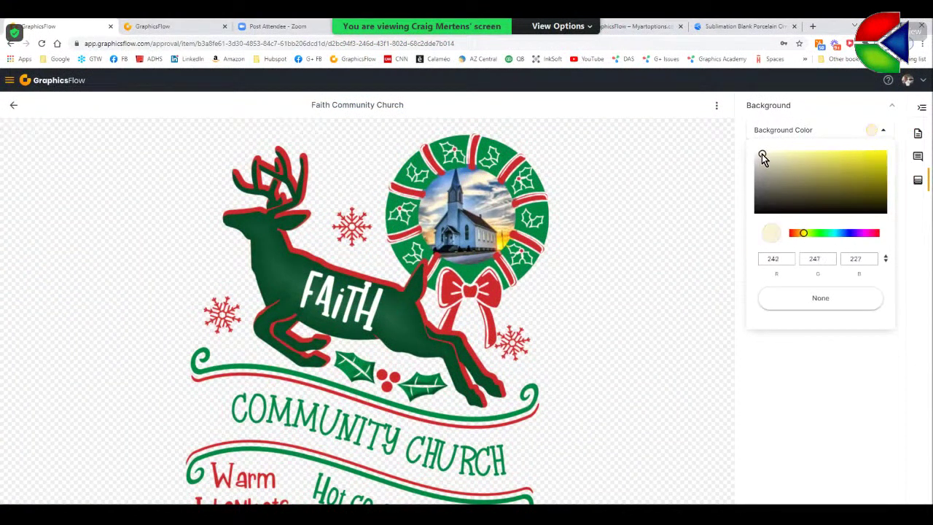
{"action": "left_click", "coordinate": [811, 392]}
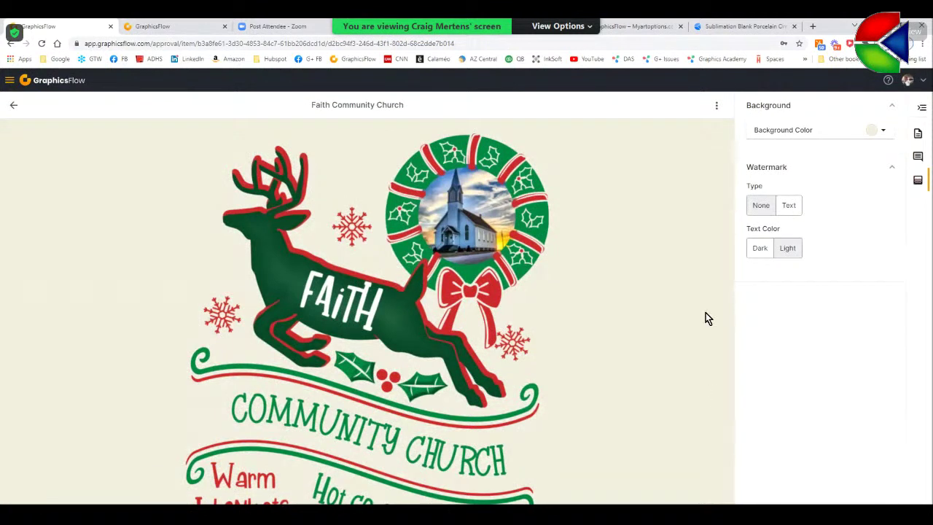
{"action": "left_click", "coordinate": [883, 134]}
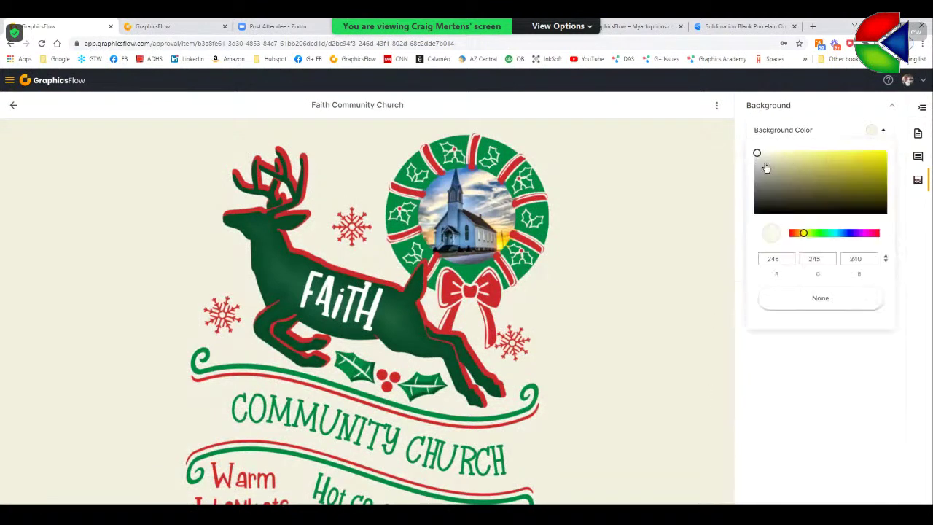
{"action": "left_click", "coordinate": [803, 447]}
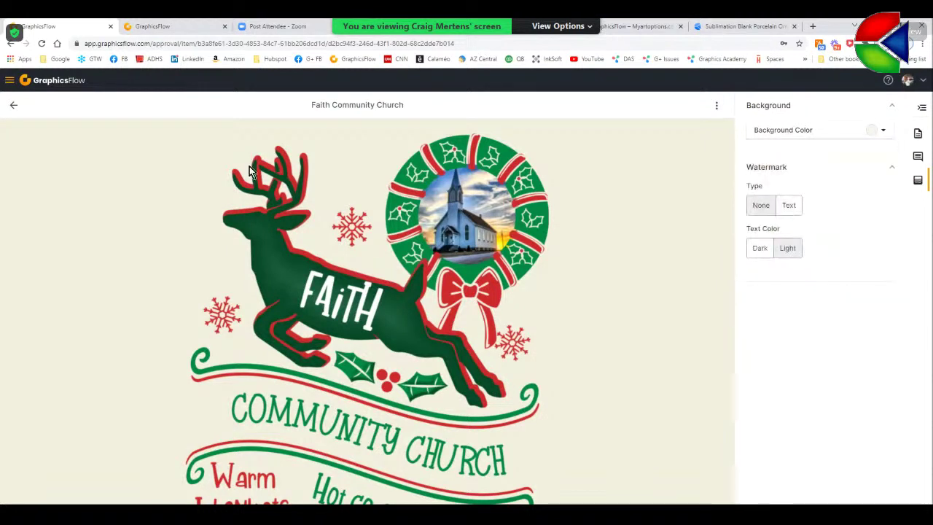
- Set the watermark type to Text with a dark text colour
{"action": "left_click", "coordinate": [788, 205]}
{"action": "left_click", "coordinate": [767, 248]}
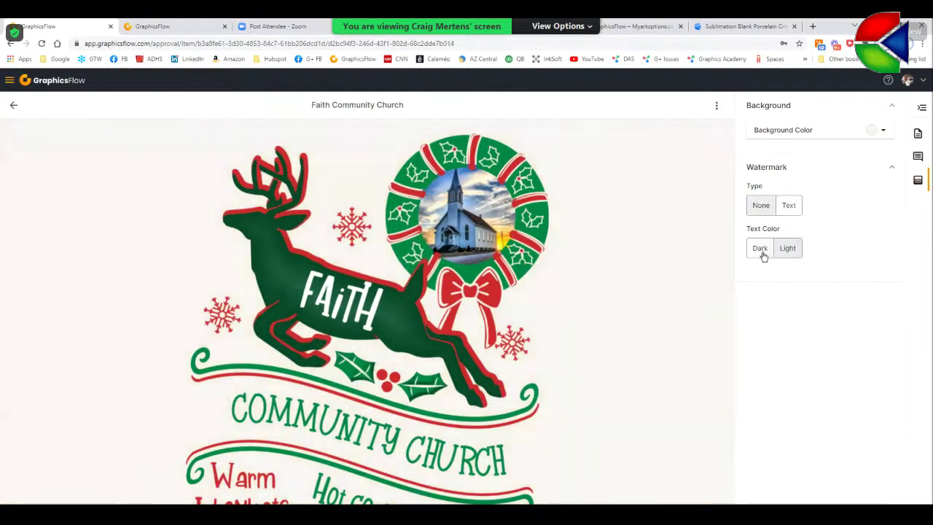
{"action": "left_click", "coordinate": [762, 251]}
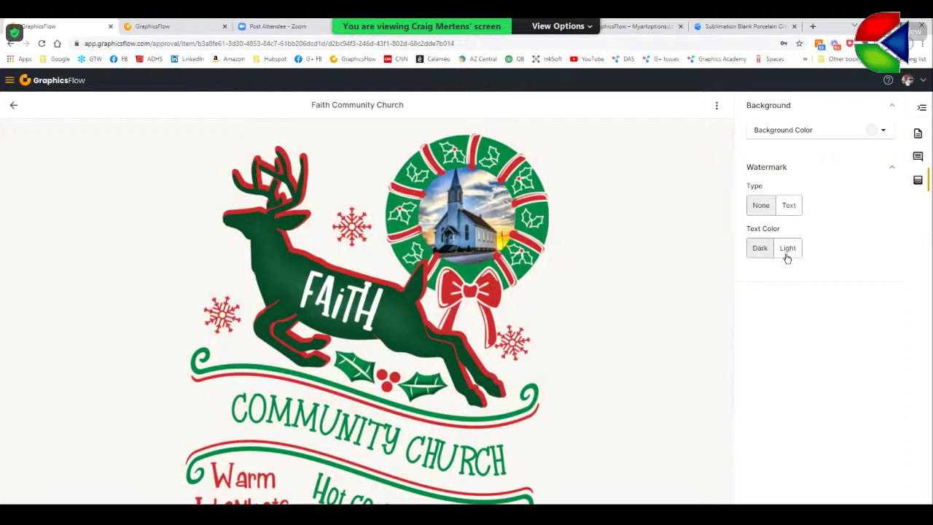
{"action": "left_click", "coordinate": [790, 207]}
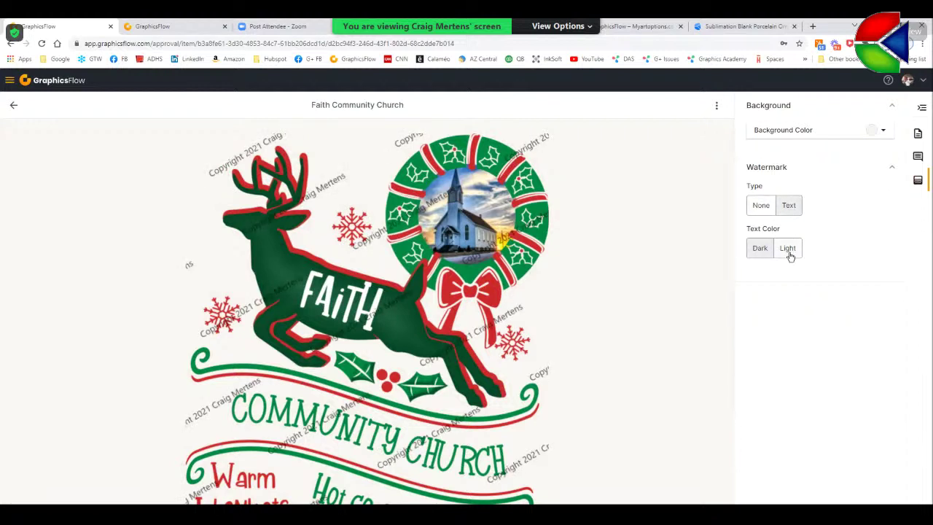
{"action": "left_click", "coordinate": [788, 248]}
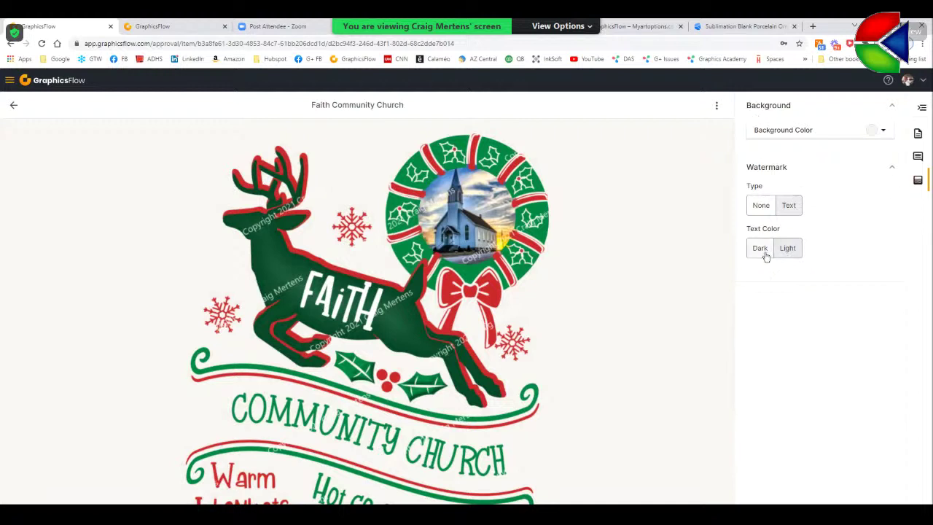
{"action": "left_click", "coordinate": [765, 255]}
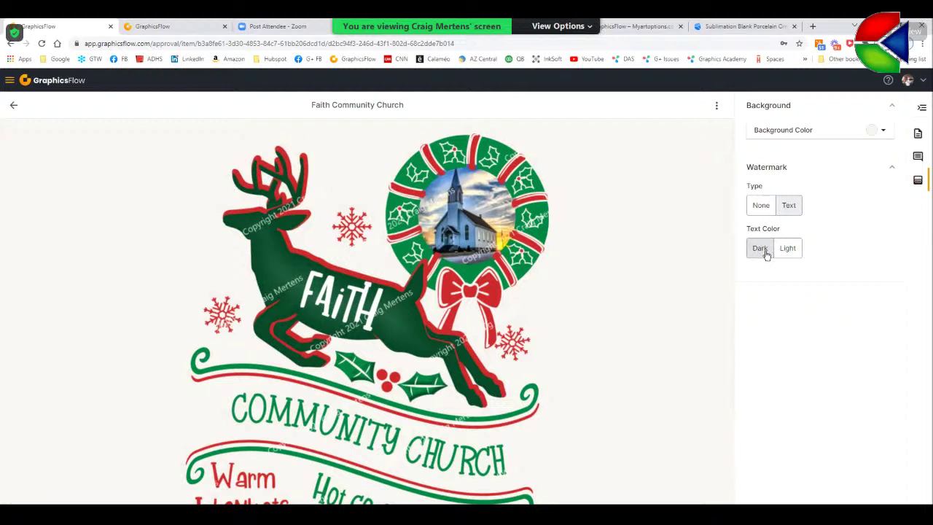
{"action": "left_click", "coordinate": [762, 247]}
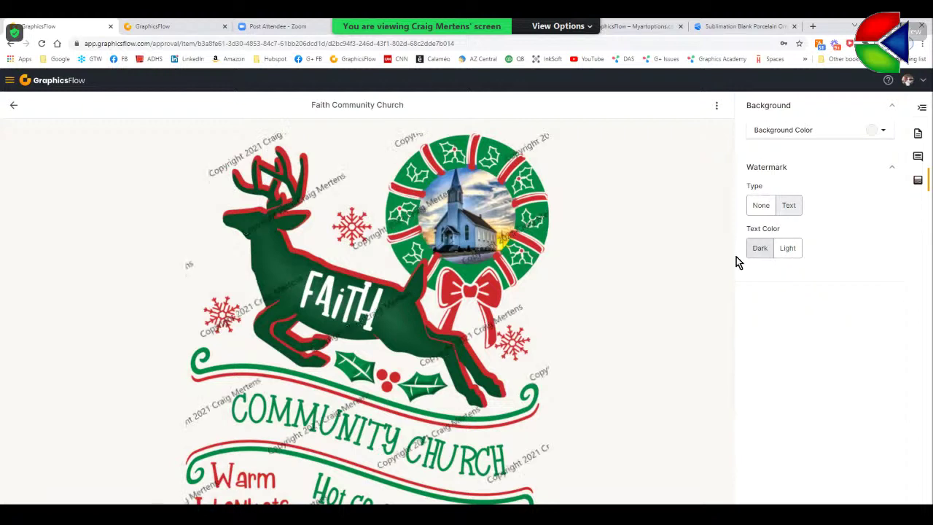
- Comment 'Looks great, can we make the church bigger' on the church artwork
{"action": "left_click", "coordinate": [14, 107]}
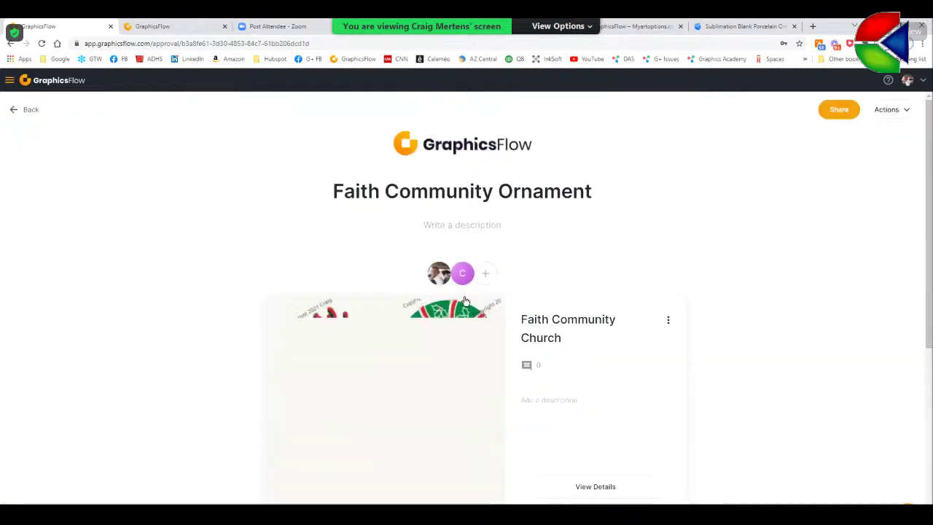
{"action": "scroll", "coordinate": [465, 300], "scroll_direction": "down", "scroll_amount": 5}
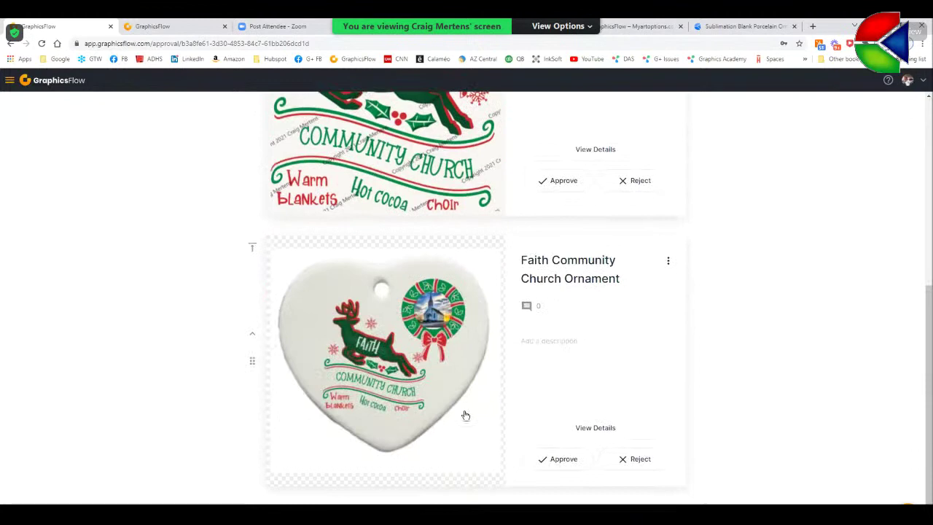
{"action": "scroll", "coordinate": [468, 378], "scroll_direction": "up", "scroll_amount": 4}
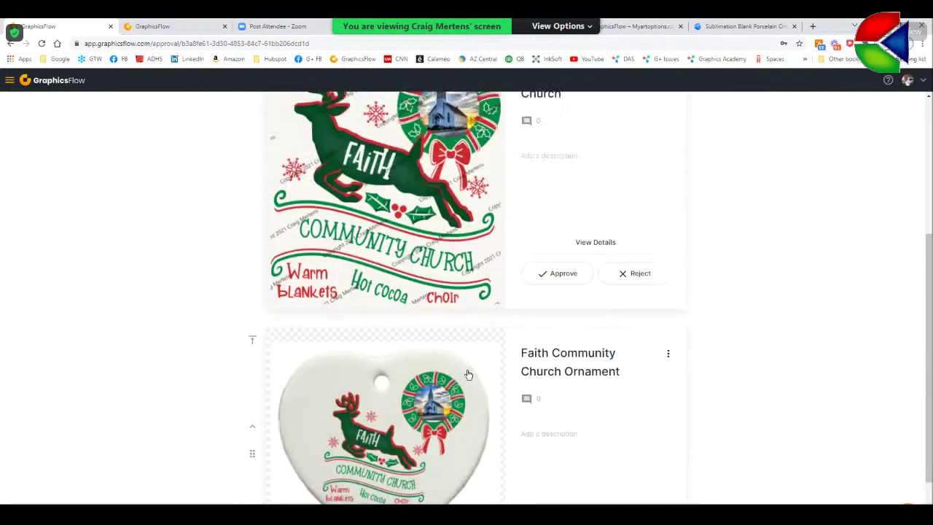
{"action": "scroll", "coordinate": [567, 353], "scroll_direction": "down", "scroll_amount": 2}
{"action": "scroll", "coordinate": [566, 350], "scroll_direction": "up", "scroll_amount": 2}
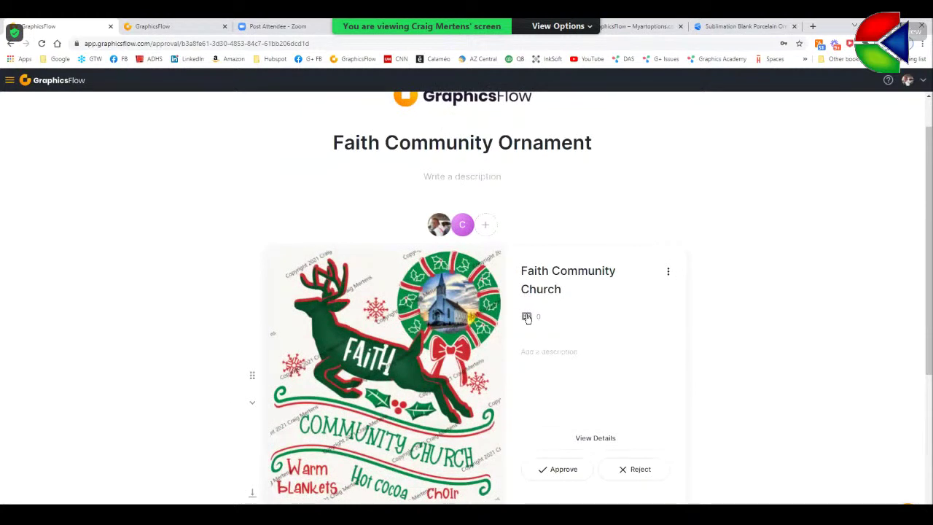
{"action": "left_click", "coordinate": [526, 317]}
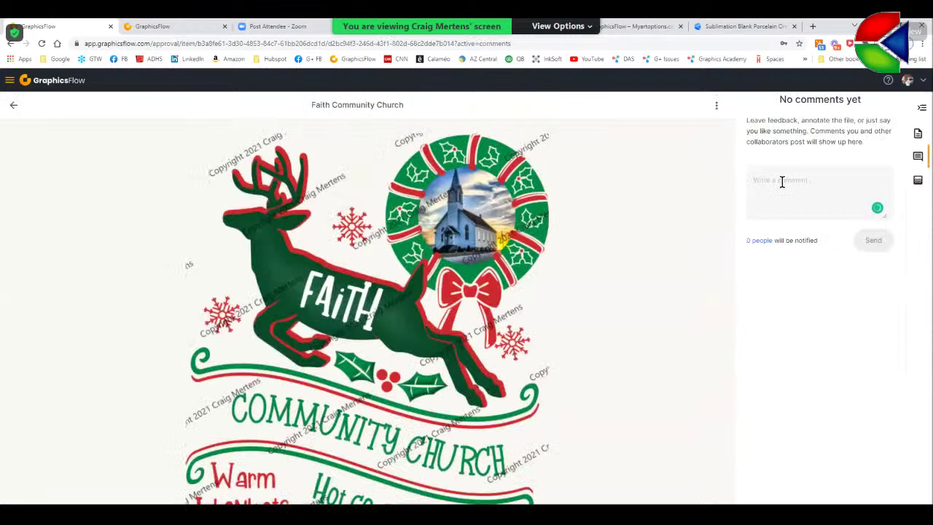
{"action": "left_click", "coordinate": [781, 182]}
{"action": "type", "text": "Looks"}
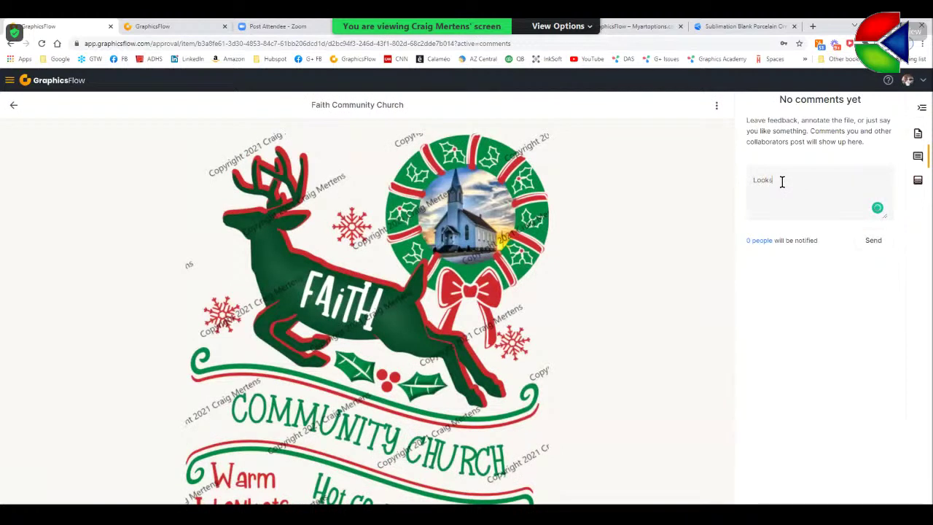
{"action": "type", "text": " great, can we make the ch"}
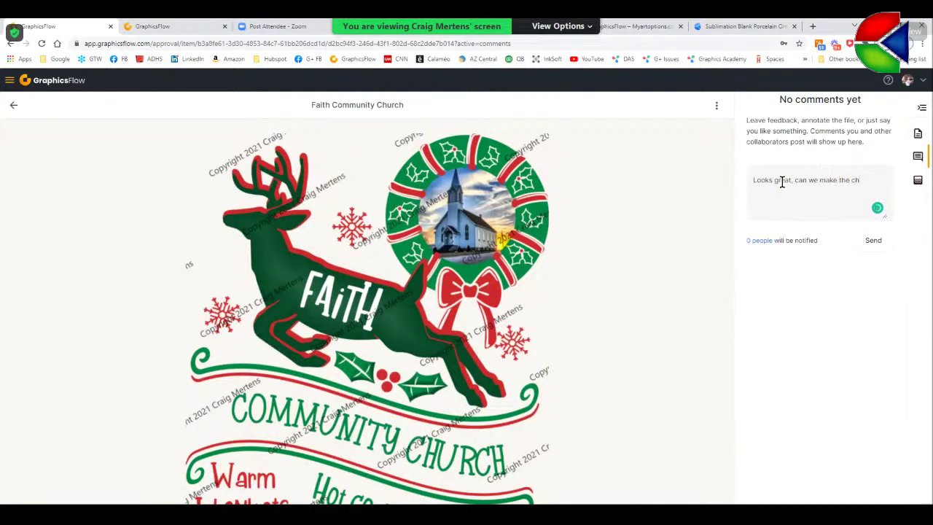
{"action": "type", "text": "urch bigger"}
{"action": "left_click", "coordinate": [872, 241]}
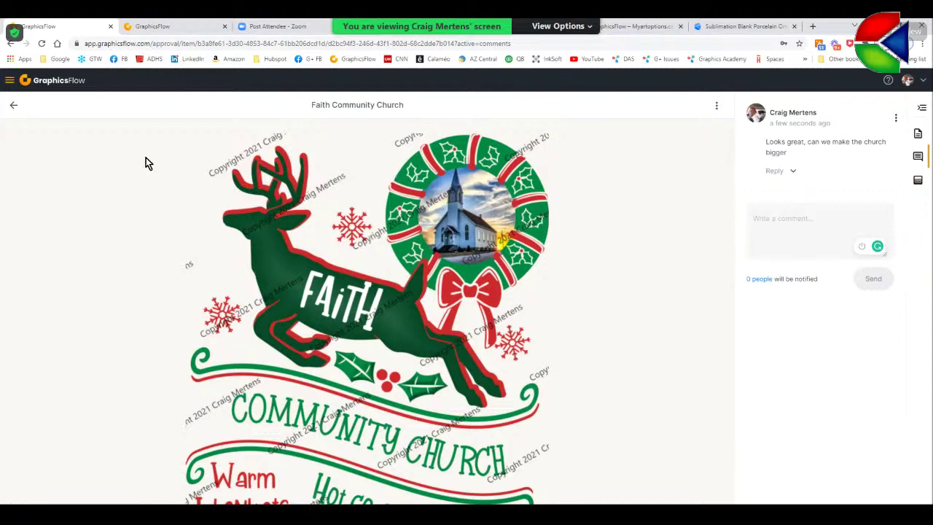
{"action": "left_click", "coordinate": [16, 107]}
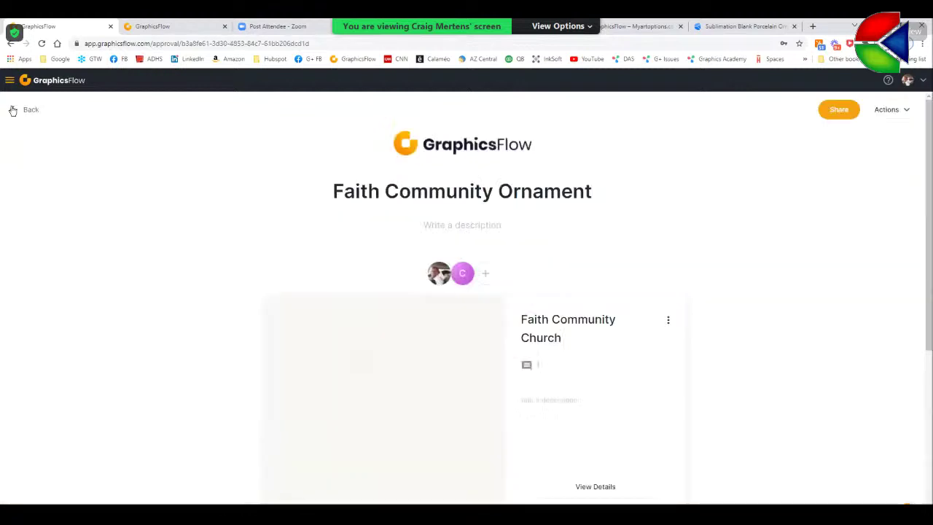
- Approve the Faith Community Church artwork and start approving the heart ornament
{"action": "left_click", "coordinate": [841, 114]}
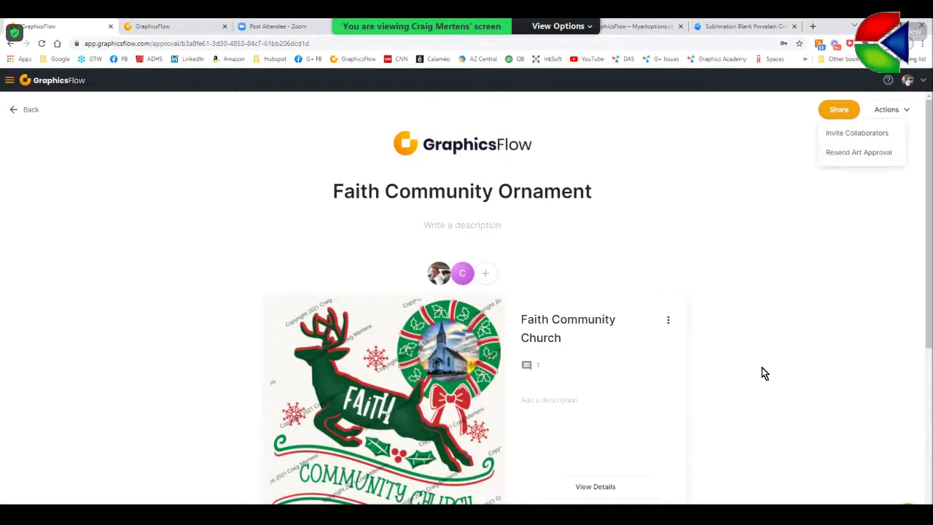
{"action": "left_click", "coordinate": [904, 333]}
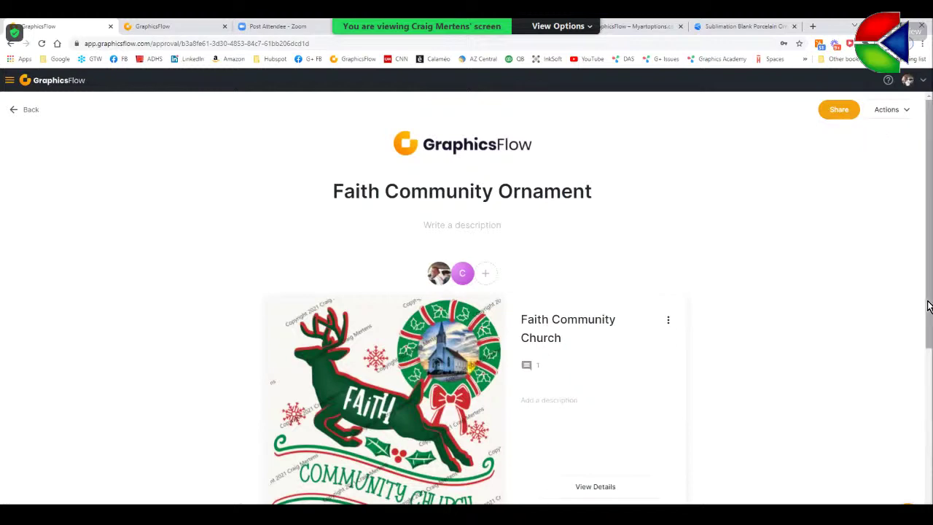
{"action": "scroll", "coordinate": [925, 349], "scroll_direction": "down", "scroll_amount": 3}
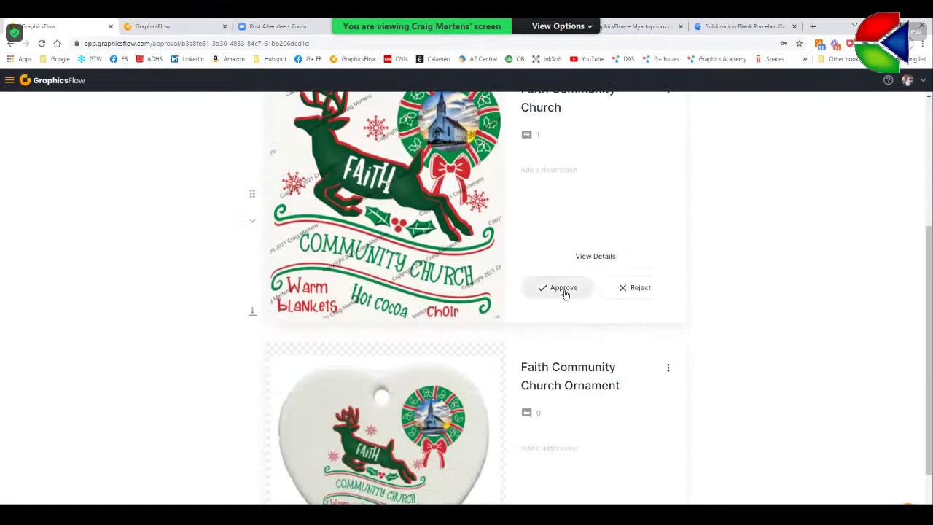
{"action": "left_click", "coordinate": [564, 290]}
{"action": "scroll", "coordinate": [780, 285], "scroll_direction": "down", "scroll_amount": 2}
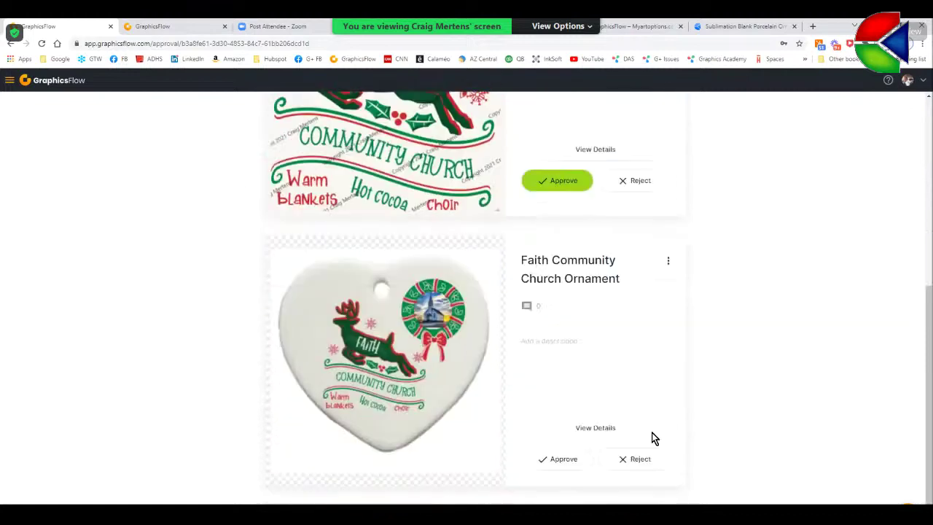
{"action": "left_click", "coordinate": [554, 461]}
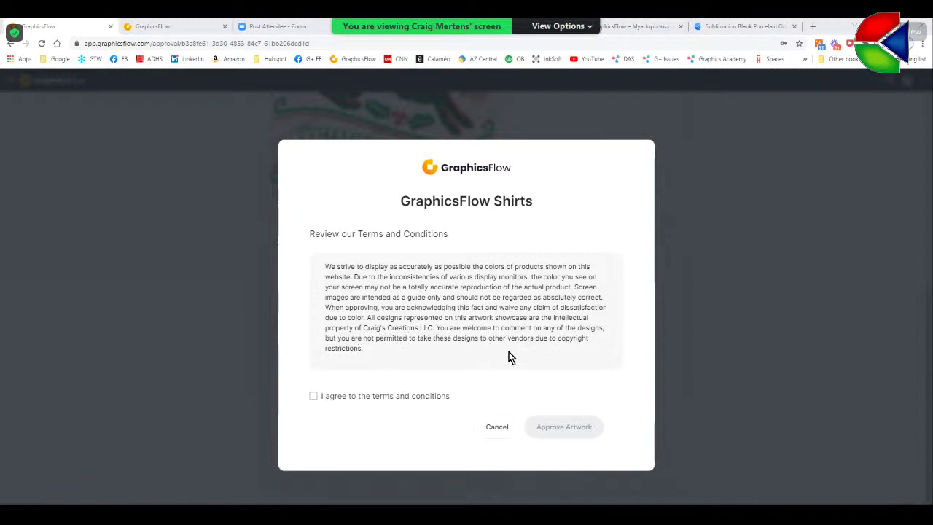
- Agree to the terms, approve the heart ornament artwork, and return to Art Approvals
{"action": "left_click", "coordinate": [314, 396]}
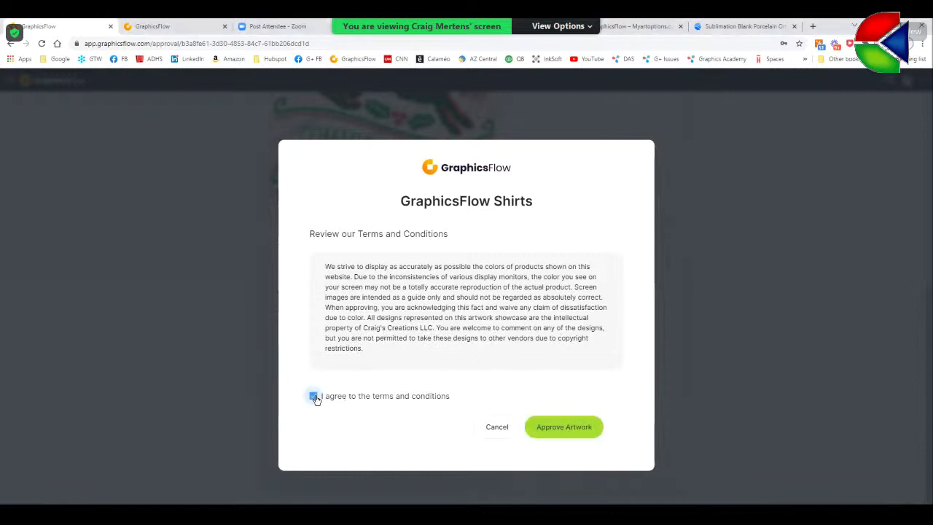
{"action": "left_click", "coordinate": [552, 427]}
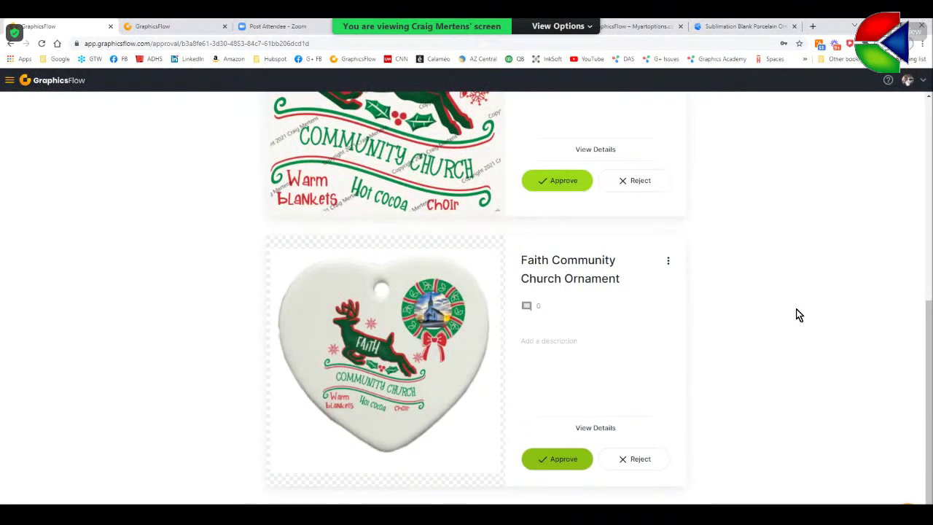
{"action": "scroll", "coordinate": [802, 319], "scroll_direction": "up", "scroll_amount": 3}
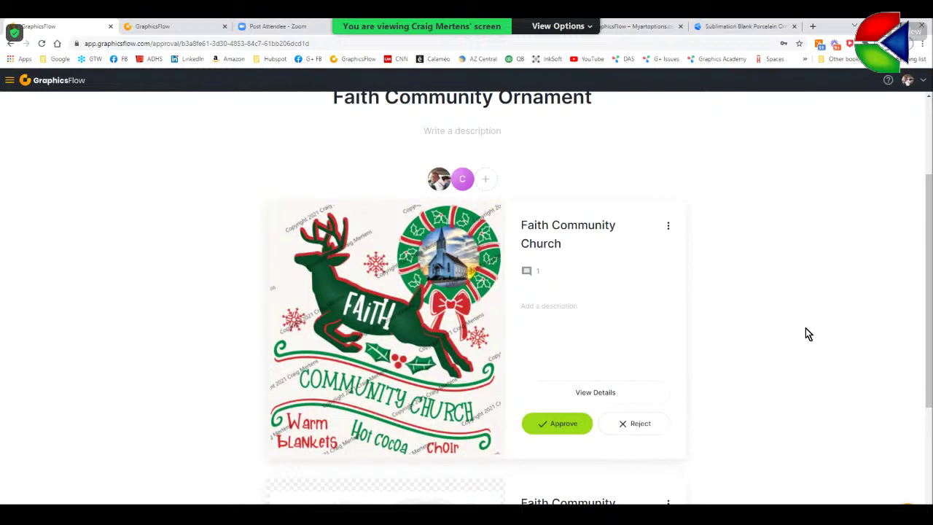
{"action": "scroll", "coordinate": [693, 410], "scroll_direction": "down", "scroll_amount": 2}
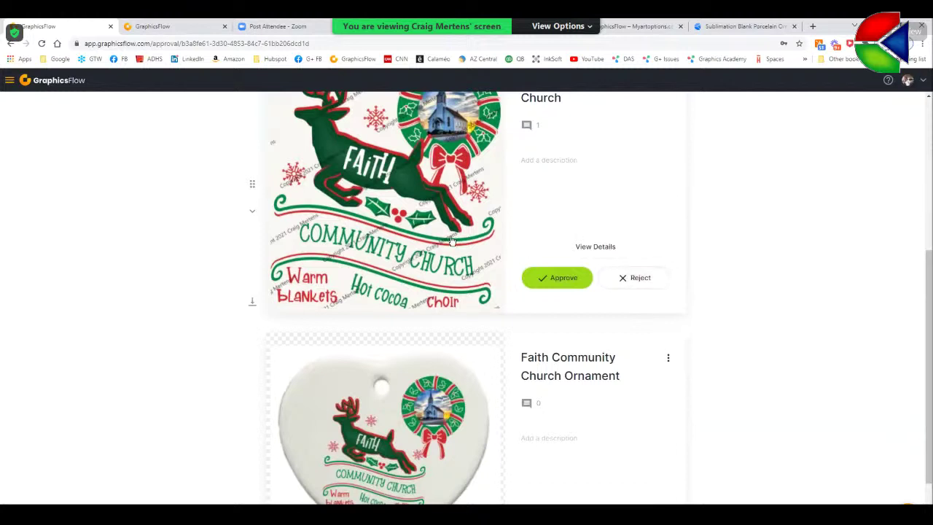
{"action": "scroll", "coordinate": [473, 312], "scroll_direction": "up", "scroll_amount": 1}
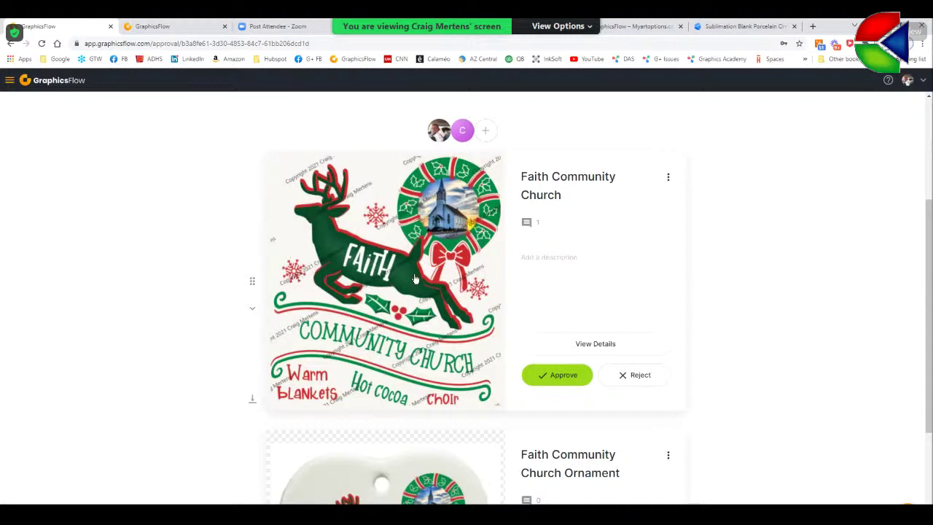
{"action": "scroll", "coordinate": [644, 320], "scroll_direction": "up", "scroll_amount": 3}
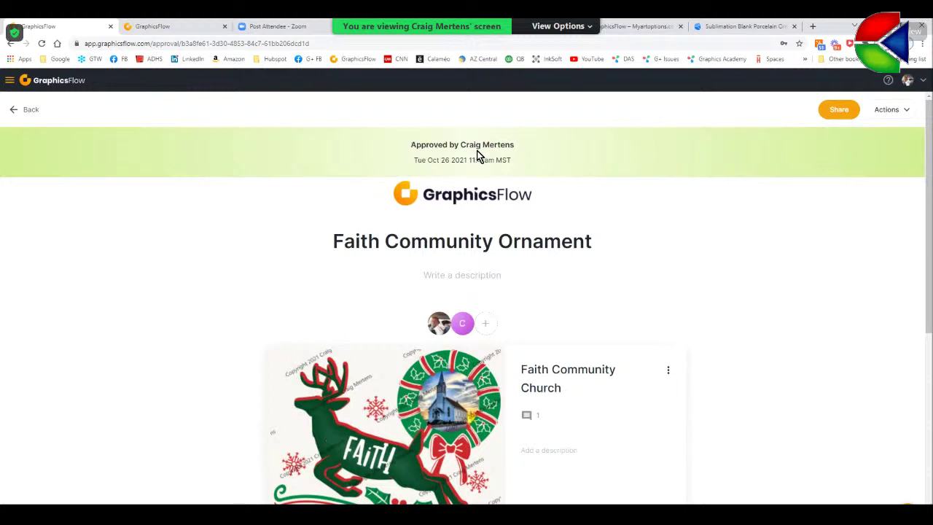
{"action": "left_click", "coordinate": [16, 113]}
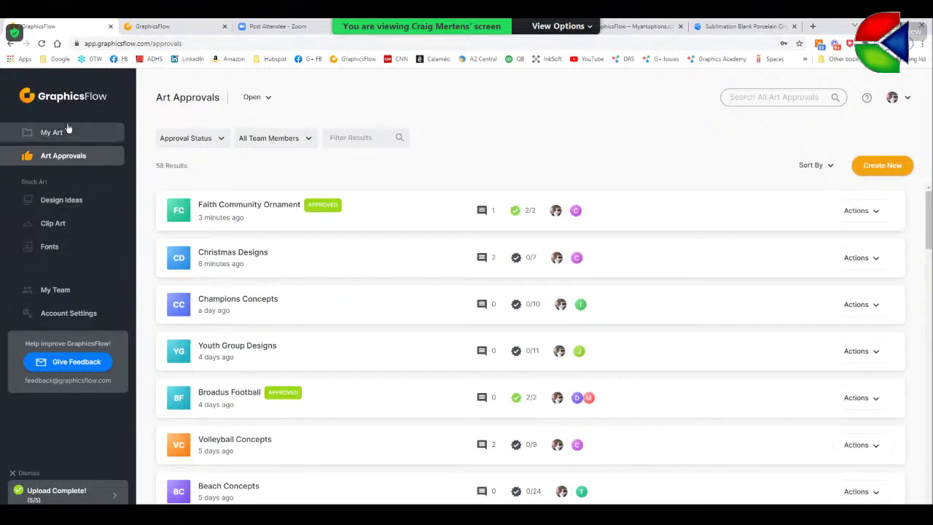
- Filter Design Ideas for FAMILY, then switch to the Myartoptions.com collections tab
{"action": "left_click", "coordinate": [70, 203]}
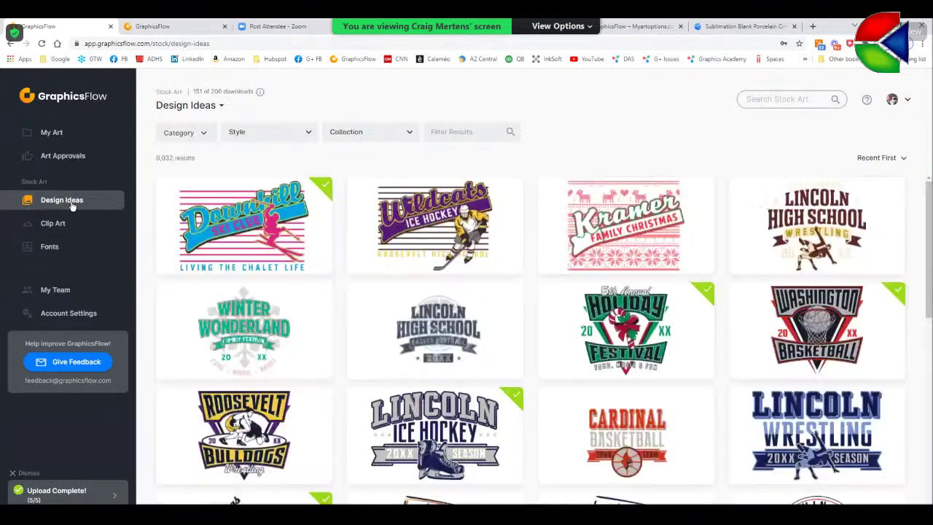
{"action": "left_click", "coordinate": [452, 132]}
{"action": "type", "text": "FAMILY"}
{"action": "key", "text": "Return"}
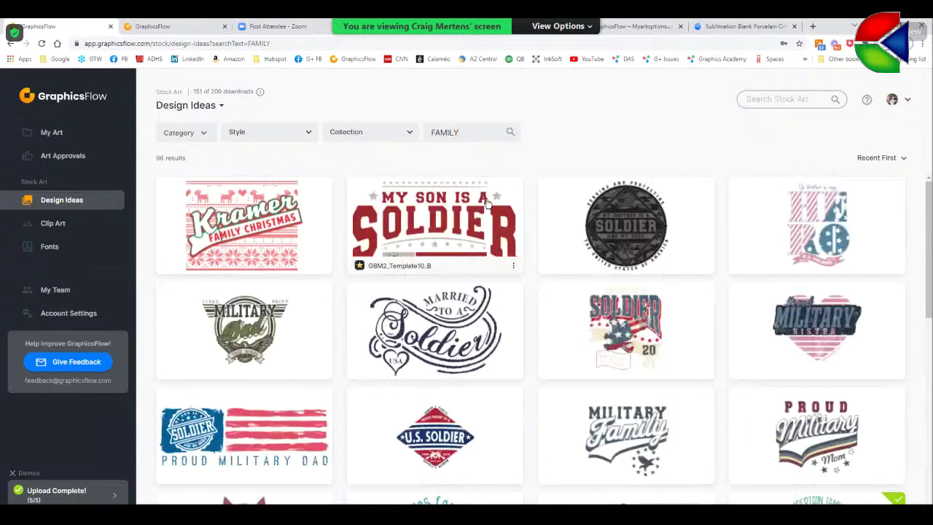
{"action": "left_click_drag", "start_coordinate": [931, 209], "coordinate": [590, 36]}
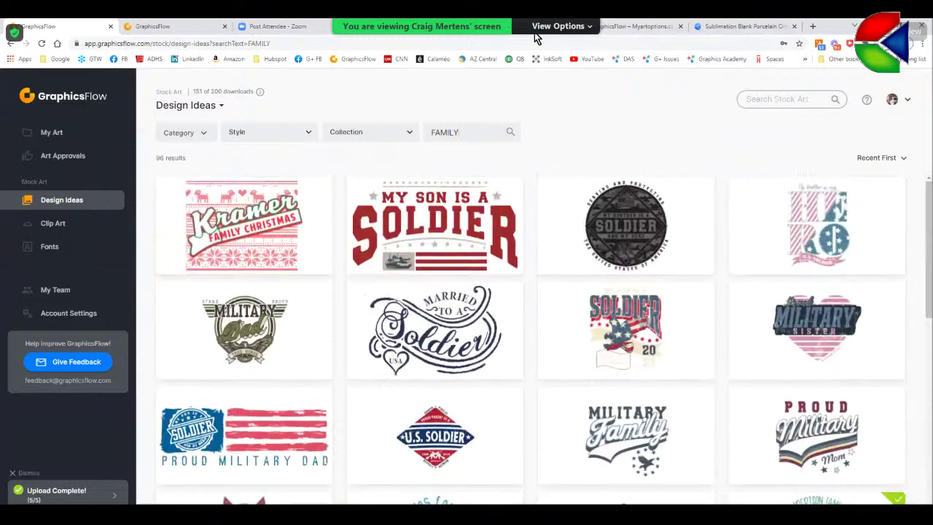
{"action": "left_click", "coordinate": [605, 27]}
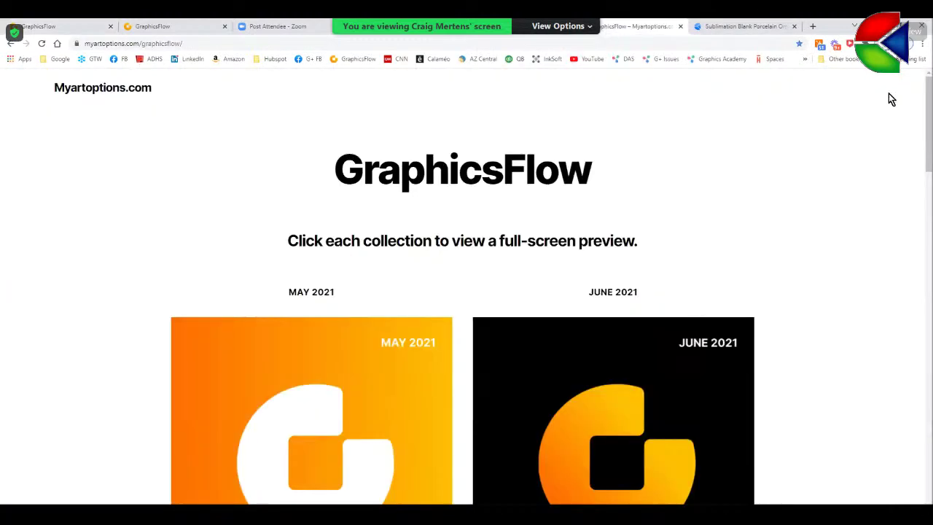
- Page through the November 2021 design catalog to its last page
{"action": "left_click_drag", "start_coordinate": [931, 131], "coordinate": [906, 474]}
{"action": "left_click", "coordinate": [360, 303]}
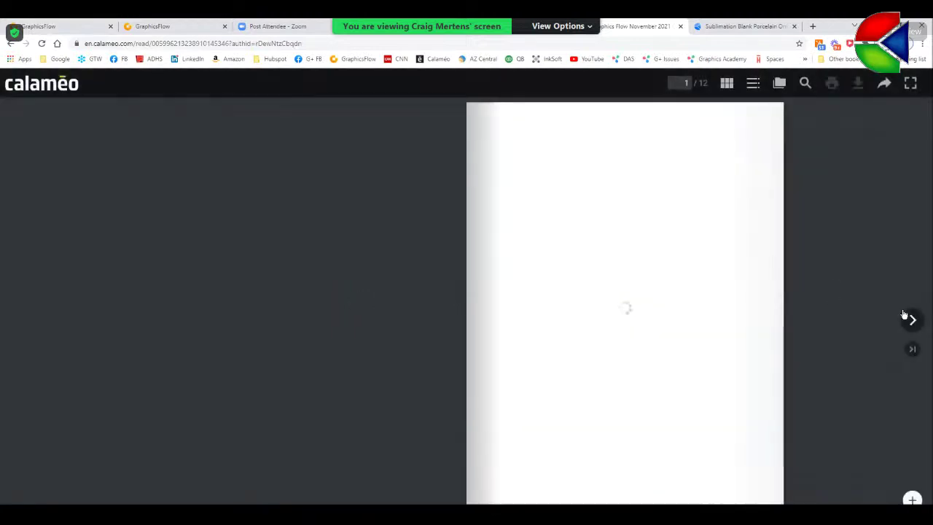
{"action": "left_click", "coordinate": [913, 321]}
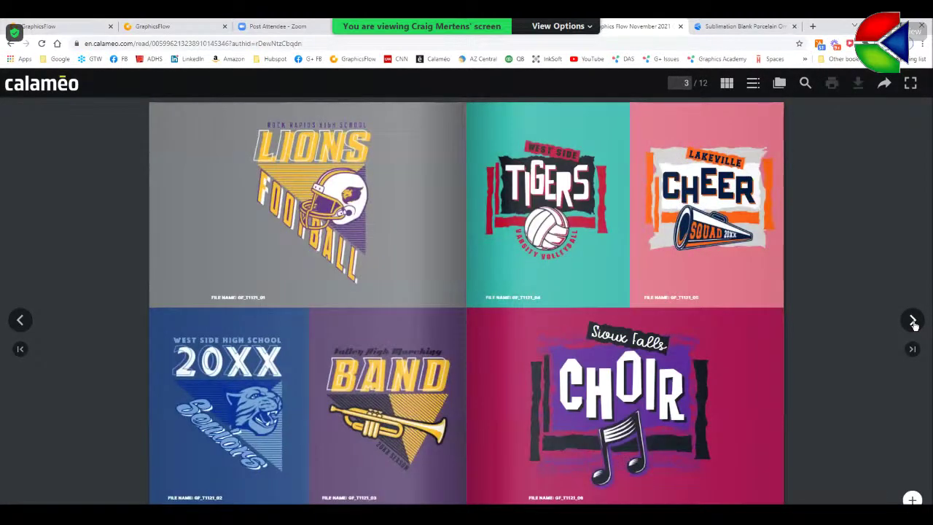
{"action": "left_click", "coordinate": [914, 321]}
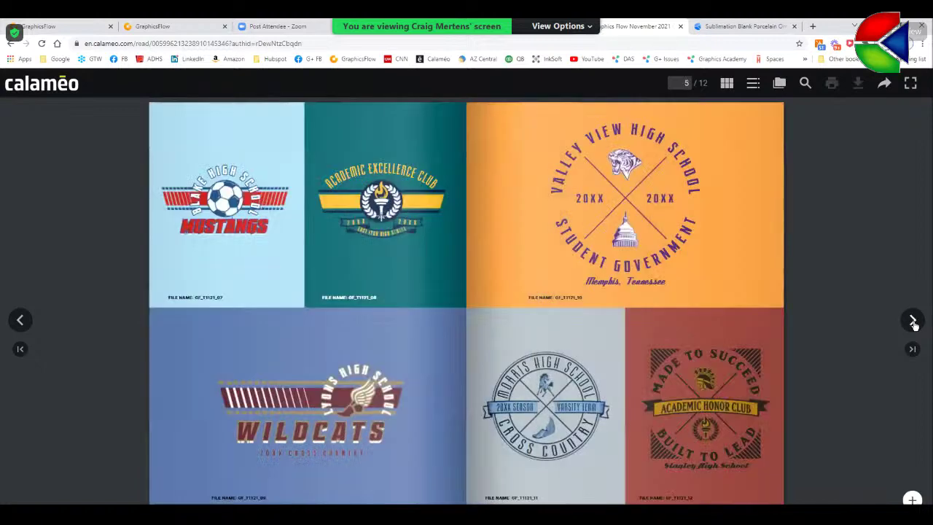
{"action": "left_click", "coordinate": [913, 321]}
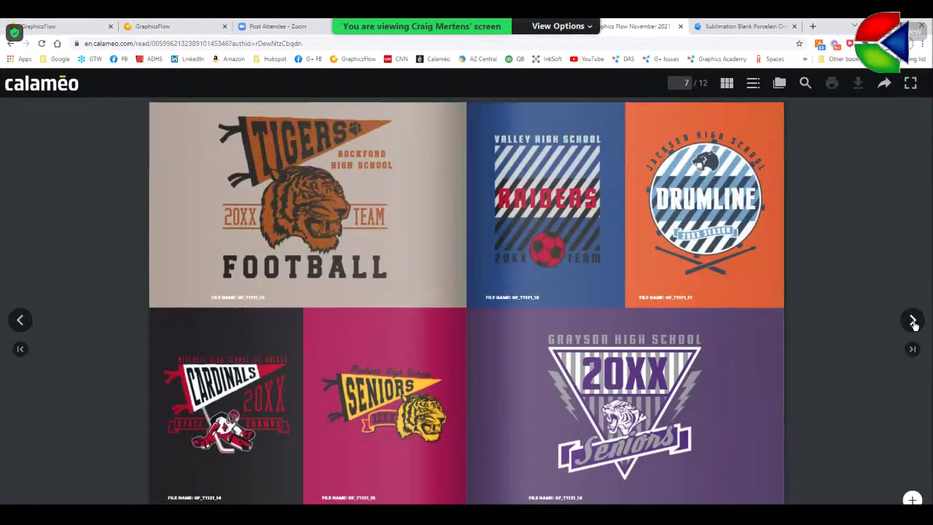
{"action": "left_click", "coordinate": [913, 321]}
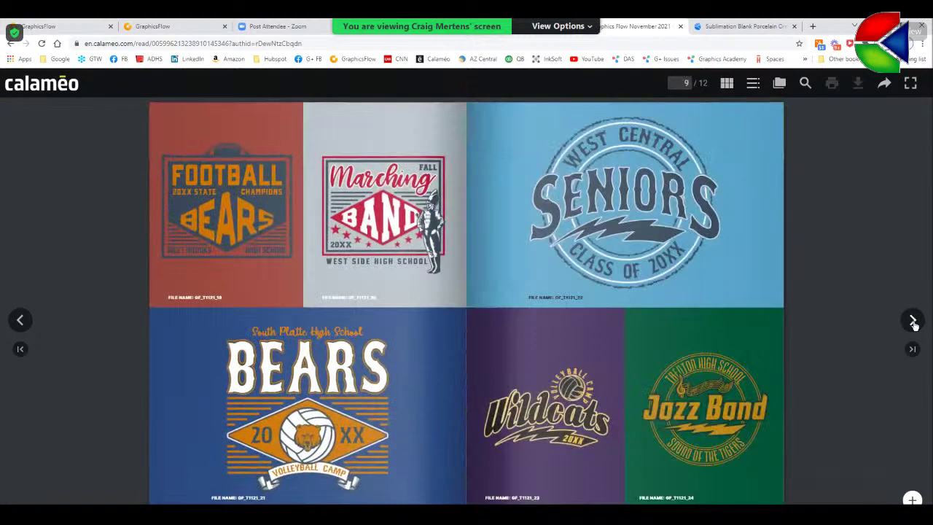
{"action": "left_click", "coordinate": [913, 322]}
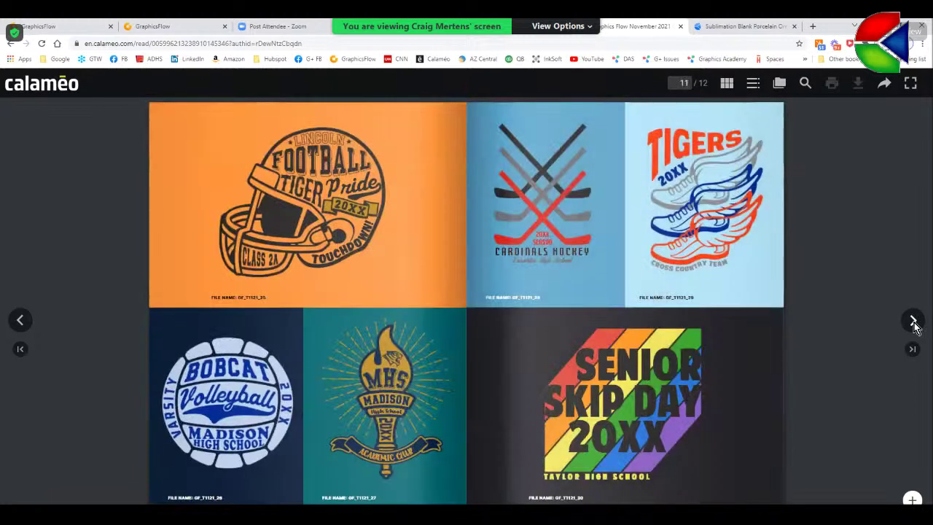
{"action": "left_click", "coordinate": [914, 323]}
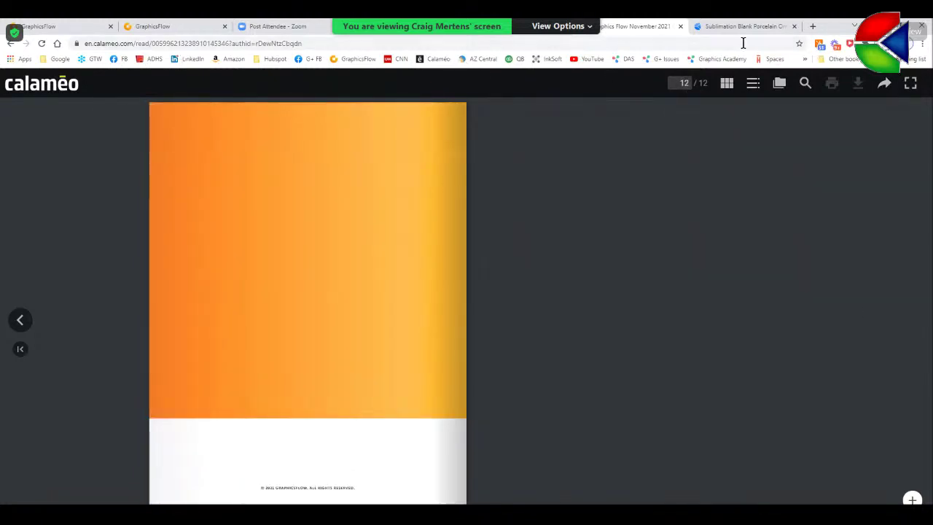
- Flip through the August 2021 catalog, then return to GraphicsFlow Design Ideas
{"action": "left_click", "coordinate": [12, 44]}
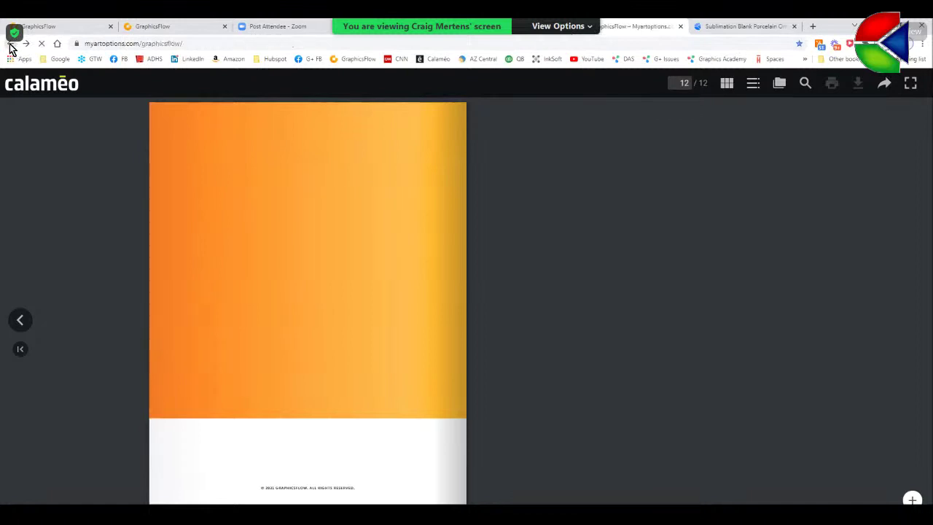
{"action": "scroll", "coordinate": [614, 347], "scroll_direction": "up", "scroll_amount": 10}
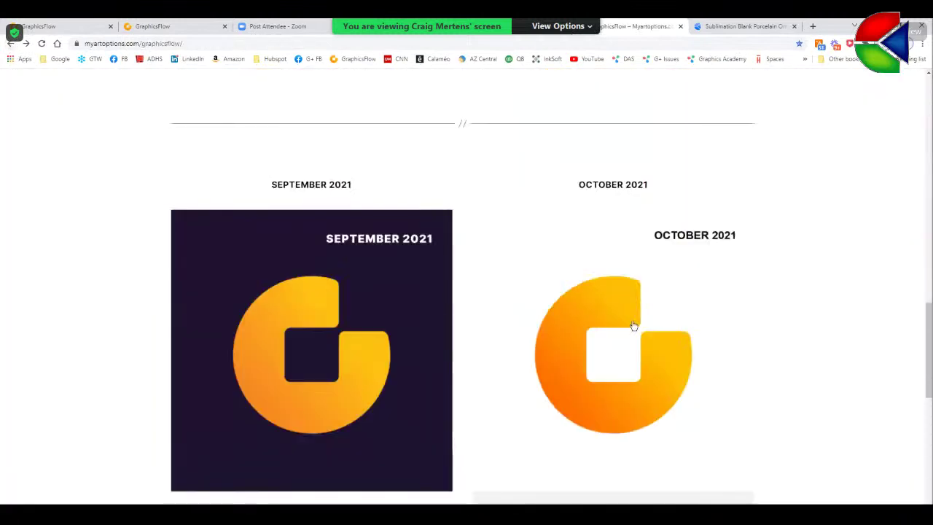
{"action": "left_click", "coordinate": [635, 202]}
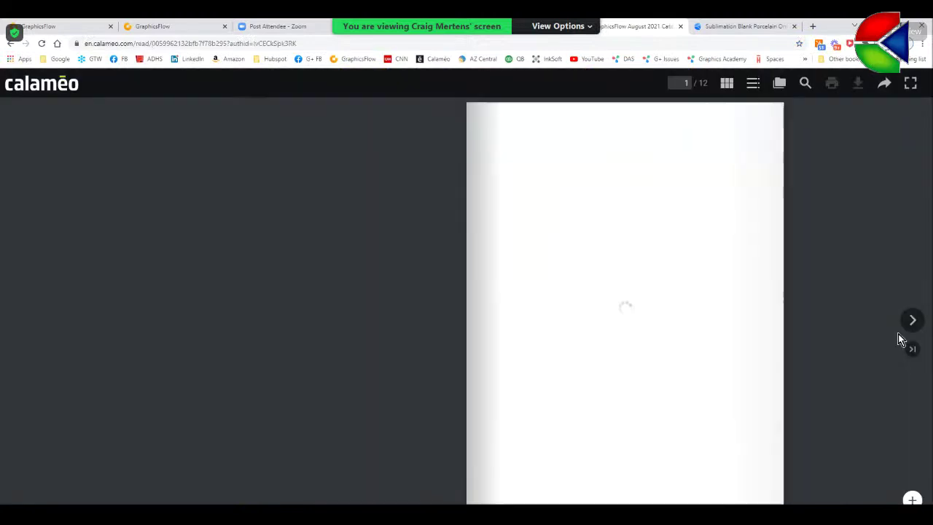
{"action": "left_click", "coordinate": [912, 322]}
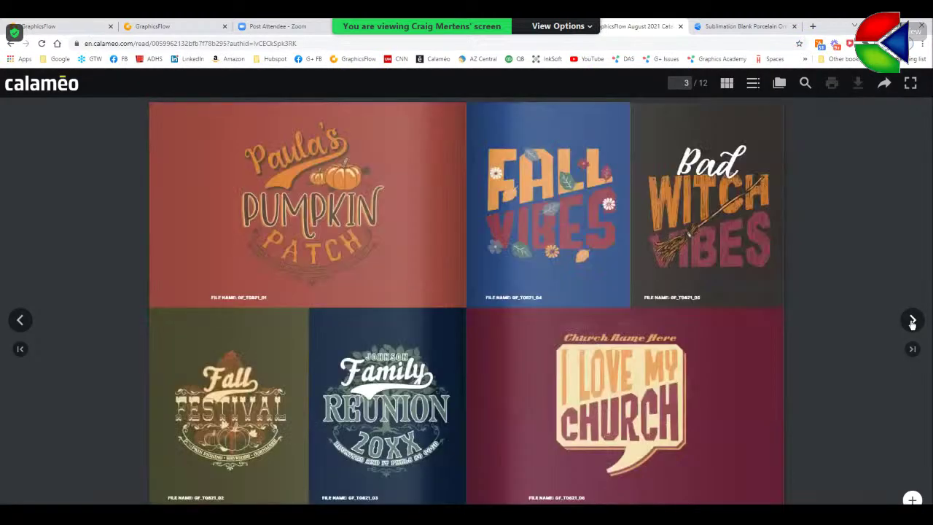
{"action": "left_click", "coordinate": [912, 322]}
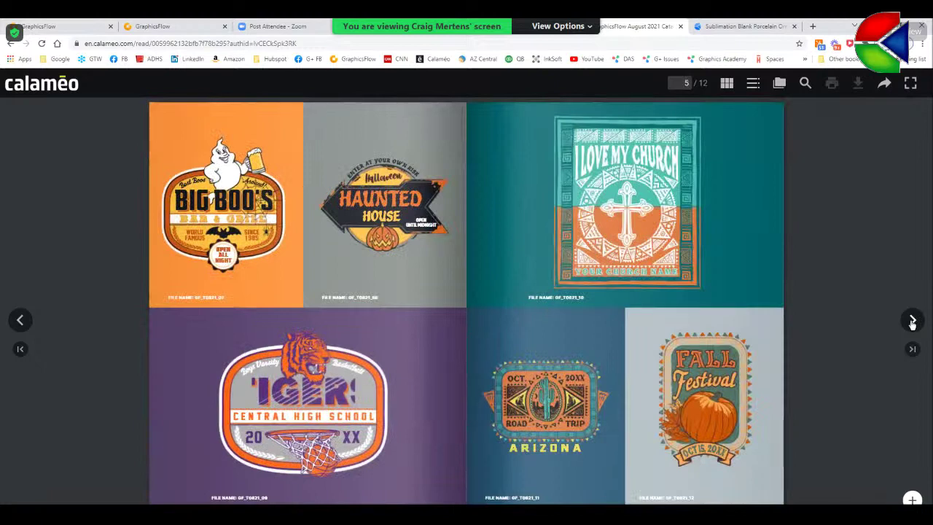
{"action": "left_click", "coordinate": [912, 322]}
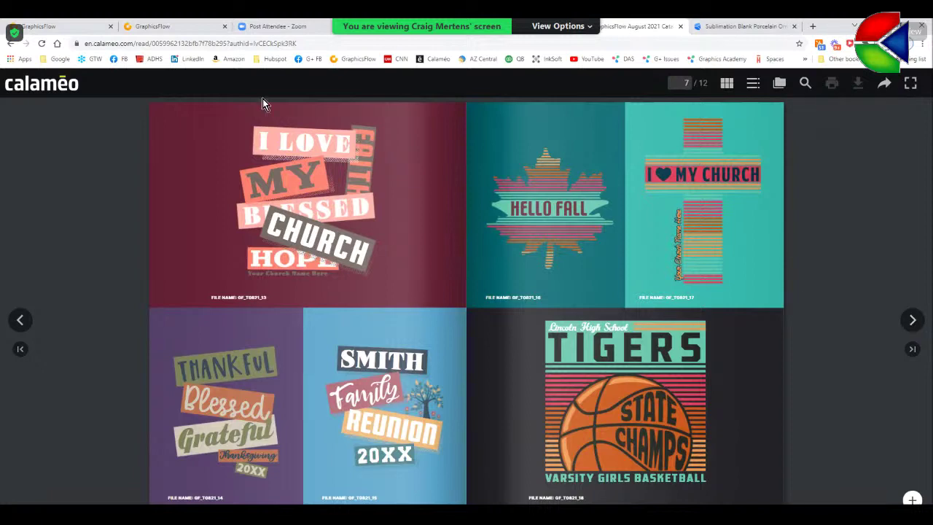
{"action": "left_click", "coordinate": [62, 29]}
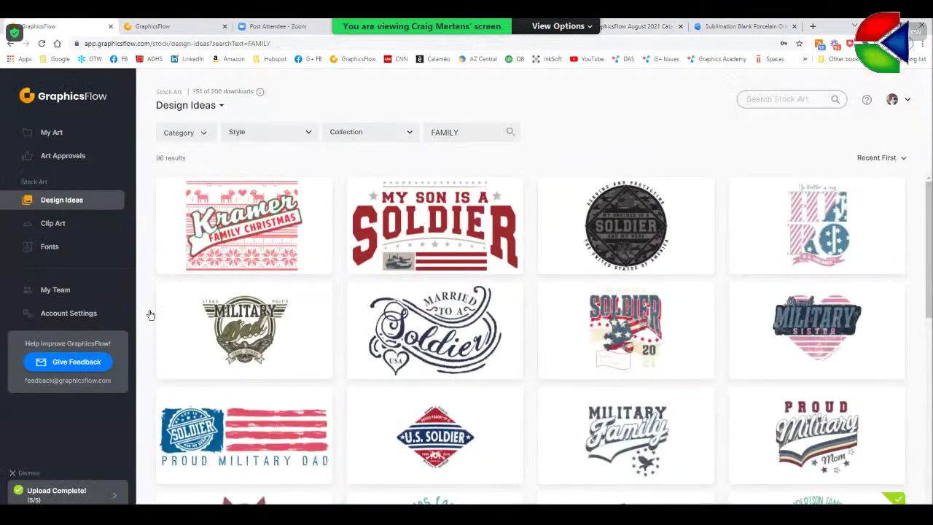
- Browse the Clip Art and 374-font libraries, then open the Browse our Design Library page
{"action": "left_click", "coordinate": [62, 226]}
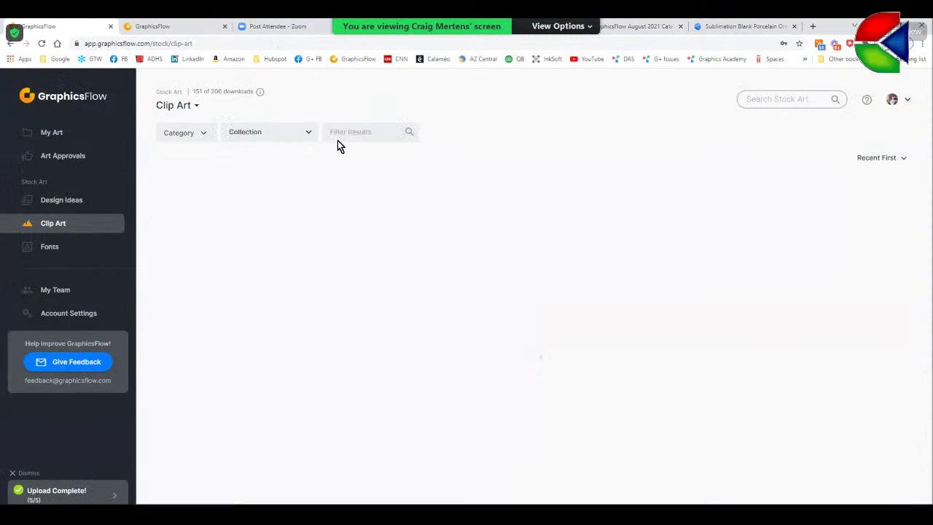
{"action": "left_click", "coordinate": [49, 249]}
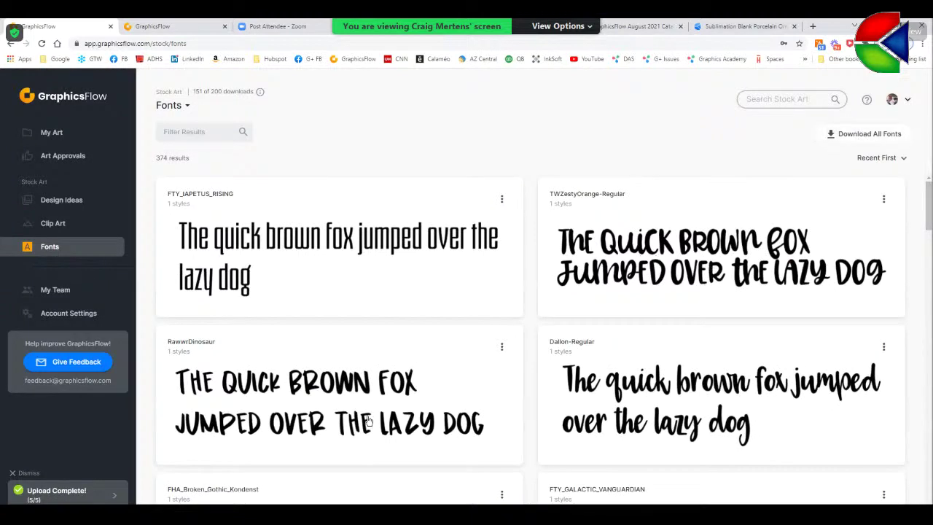
{"action": "left_click_drag", "start_coordinate": [929, 222], "coordinate": [924, 240]}
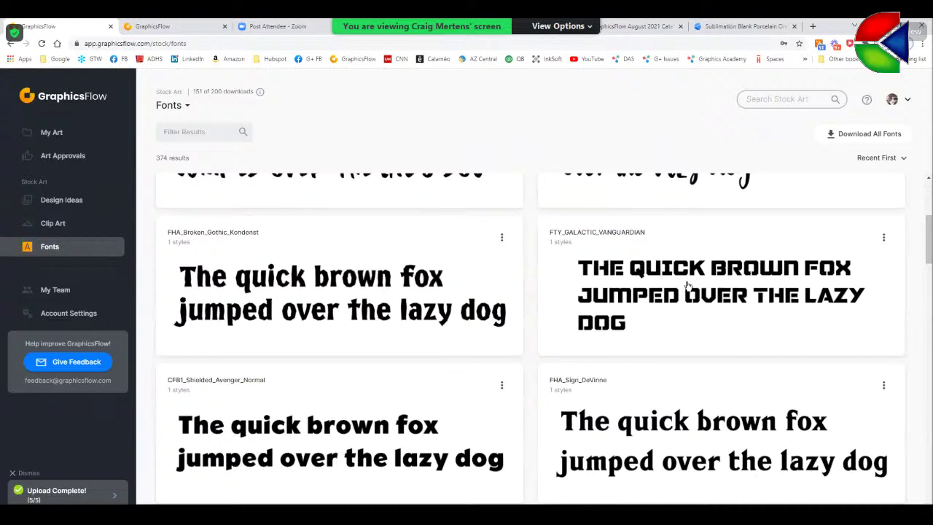
{"action": "scroll", "coordinate": [691, 277], "scroll_direction": "down", "scroll_amount": 3}
{"action": "scroll", "coordinate": [699, 270], "scroll_direction": "down", "scroll_amount": 1}
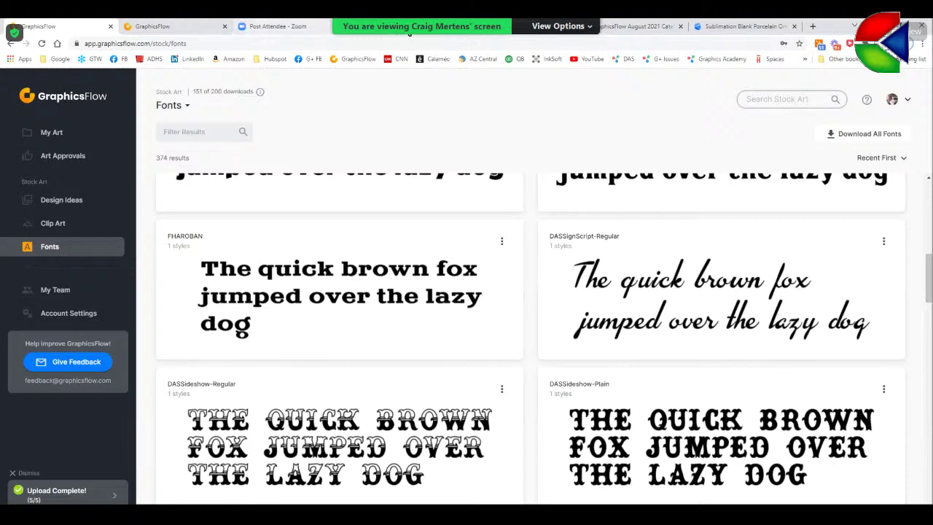
{"action": "key", "text": "alt+Left"}
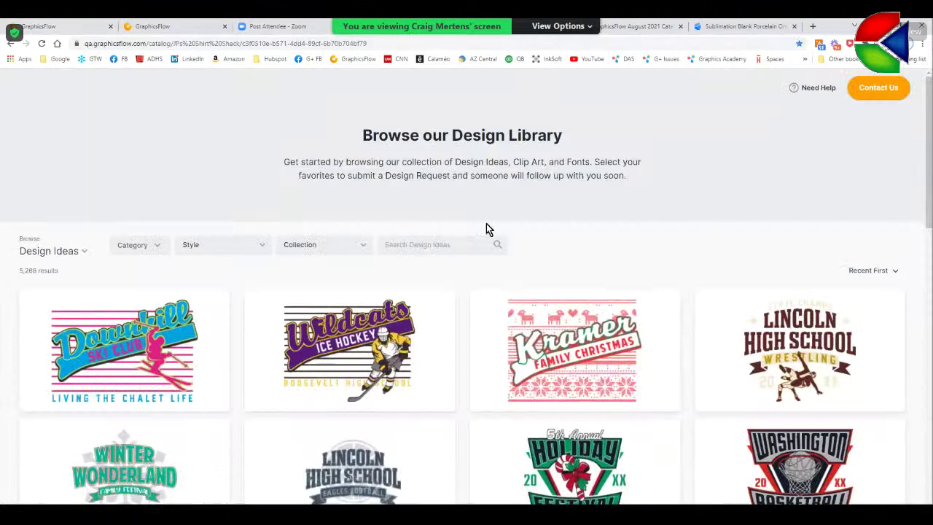
- Search the Design Ideas library for RETREAT, replacing an initial 'ski' entry, to list 48 results
{"action": "scroll", "coordinate": [486, 226], "scroll_direction": "down", "scroll_amount": 2}
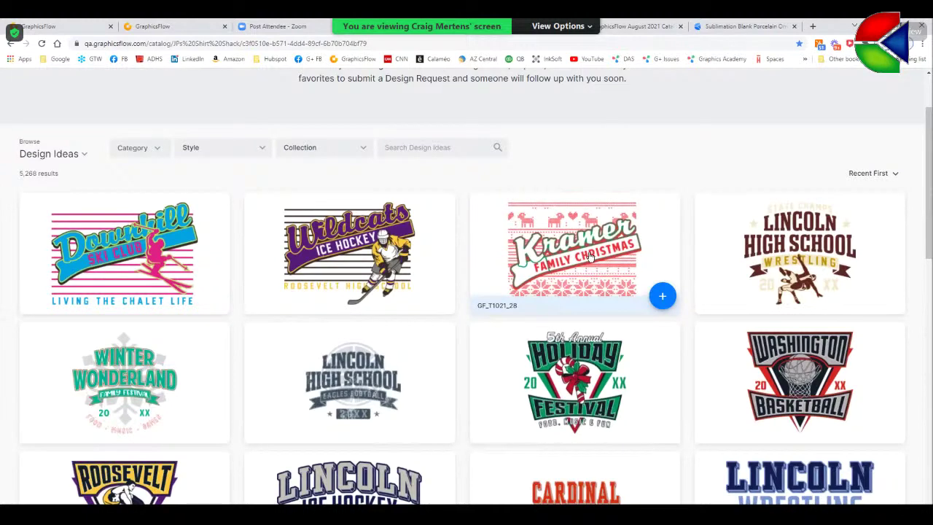
{"action": "scroll", "coordinate": [534, 154], "scroll_direction": "up", "scroll_amount": 2}
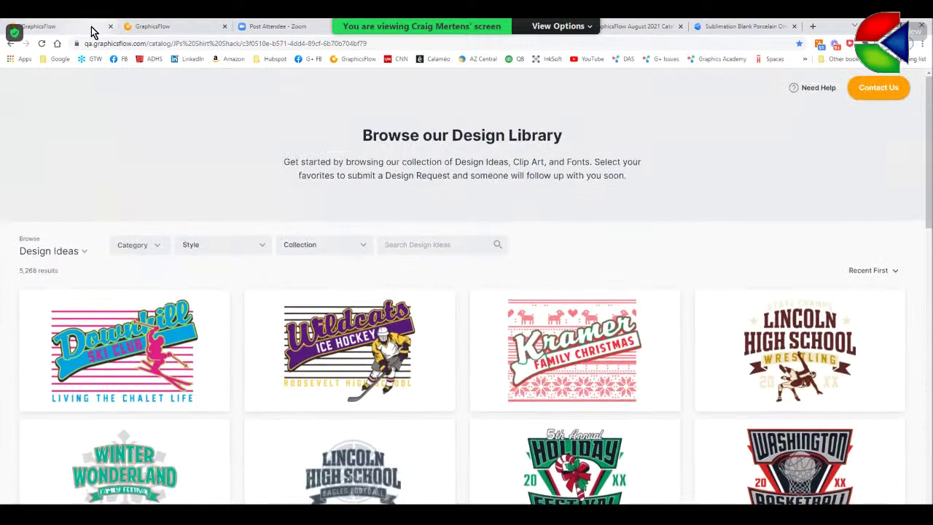
{"action": "mouse_move", "coordinate": [433, 409]}
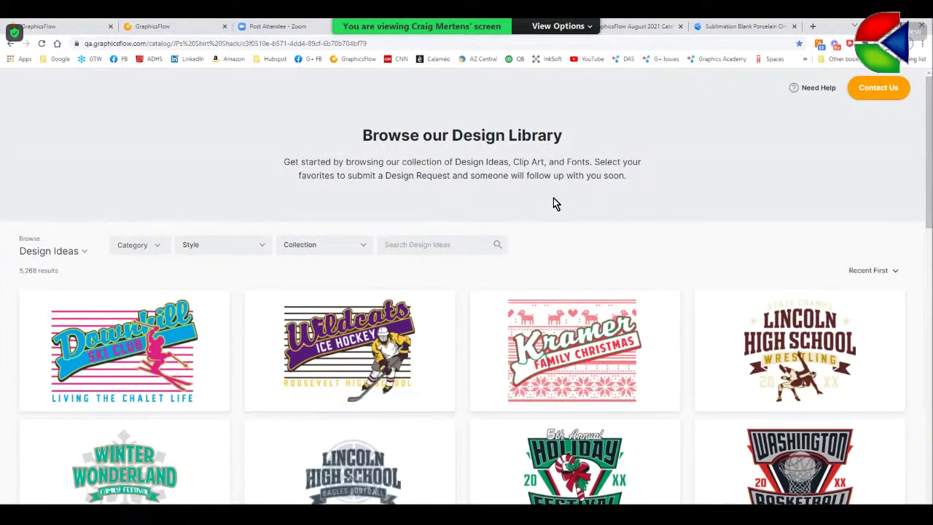
{"action": "left_click", "coordinate": [413, 248]}
{"action": "type", "text": "ski"}
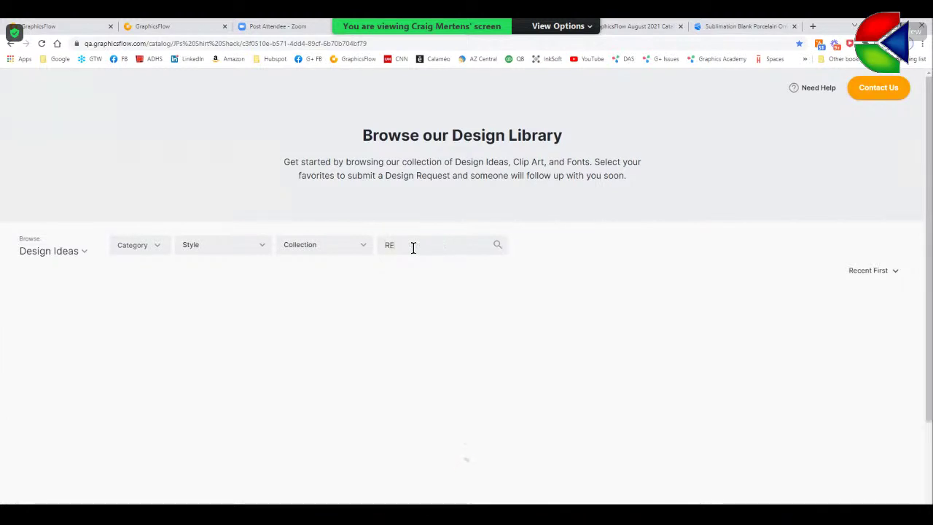
{"action": "key", "text": "BackSpace"}
{"action": "key", "text": "BackSpace"}
{"action": "key", "text": "BackSpace"}
{"action": "type", "text": "RETREAT"}
{"action": "scroll", "coordinate": [479, 364], "scroll_direction": "down", "scroll_amount": 1}
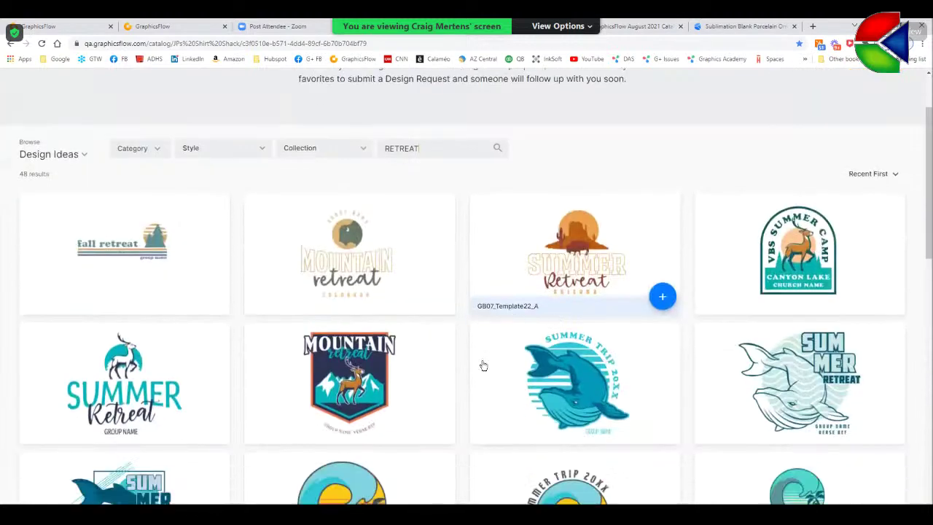
- Add the Mountain retreat design with the note 'pLEASE' to the request and reach the submission form
{"action": "left_click", "coordinate": [438, 428]}
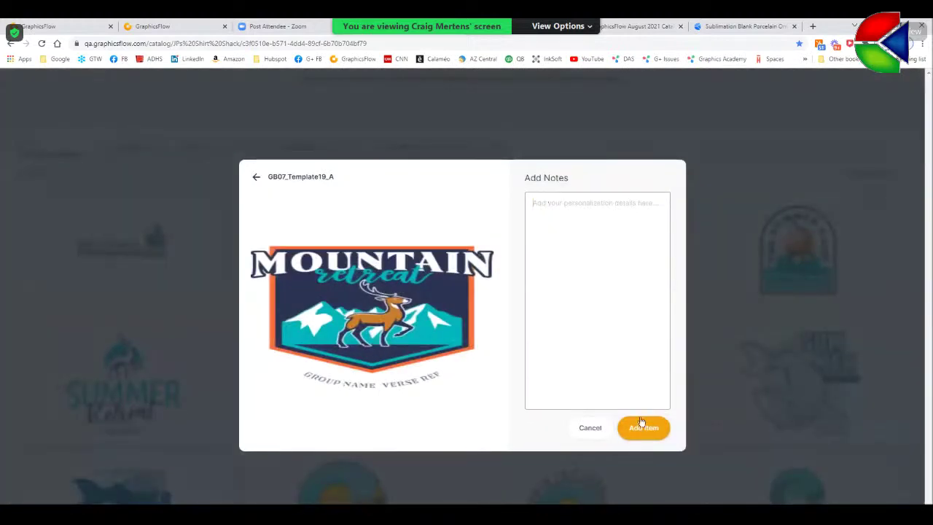
{"action": "left_click", "coordinate": [556, 236]}
{"action": "type", "text": "pLEASE"}
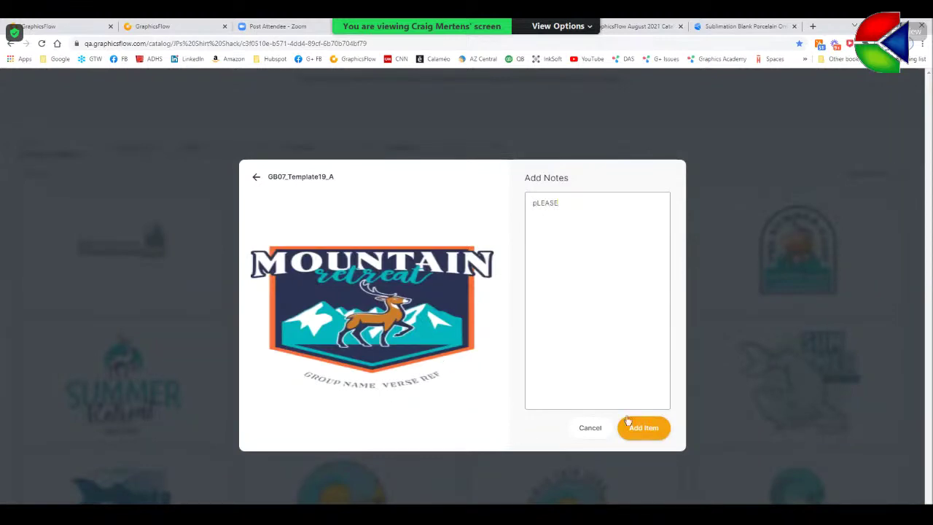
{"action": "left_click", "coordinate": [643, 428]}
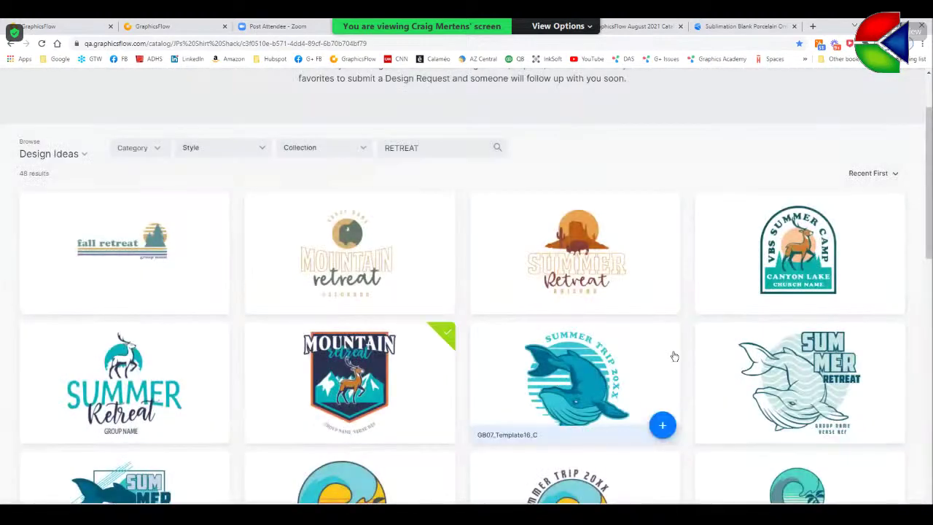
{"action": "scroll", "coordinate": [927, 249], "scroll_direction": "down", "scroll_amount": 1}
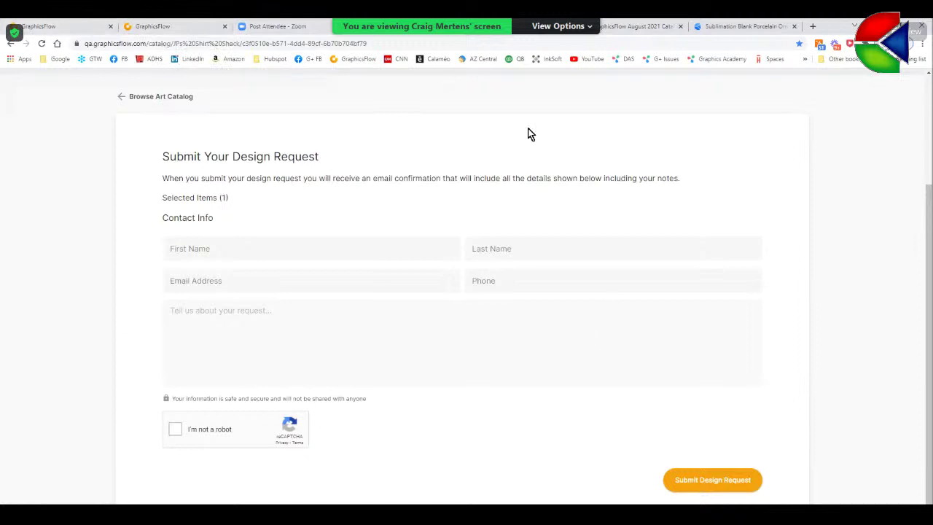
- Show the account signup page and select the Pro plan promo text in Conde Offer.txt
{"action": "left_click", "coordinate": [156, 32]}
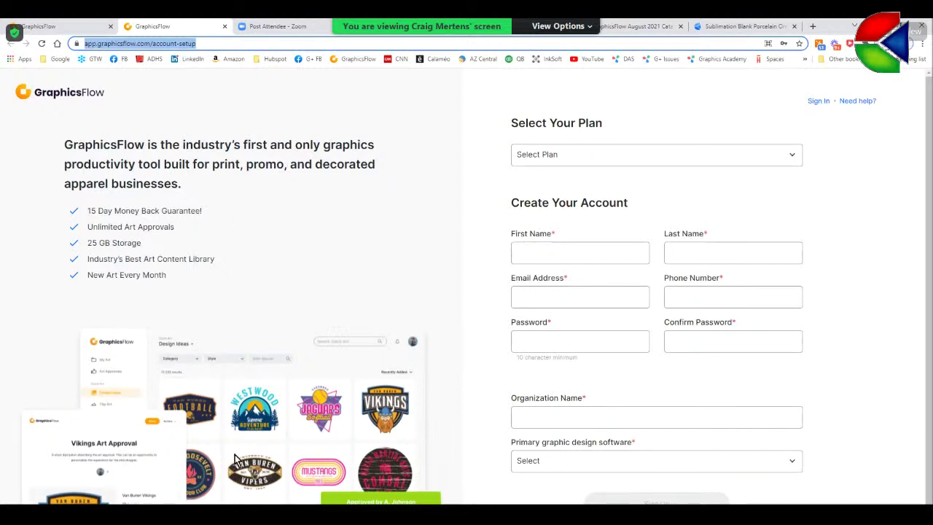
{"action": "key", "text": "alt+Tab"}
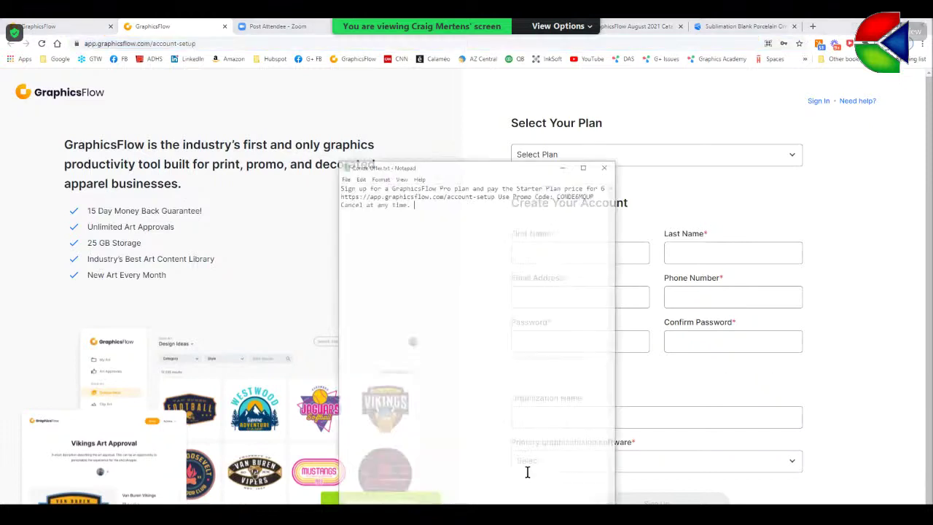
{"action": "left_click_drag", "start_coordinate": [385, 182], "coordinate": [291, 164]}
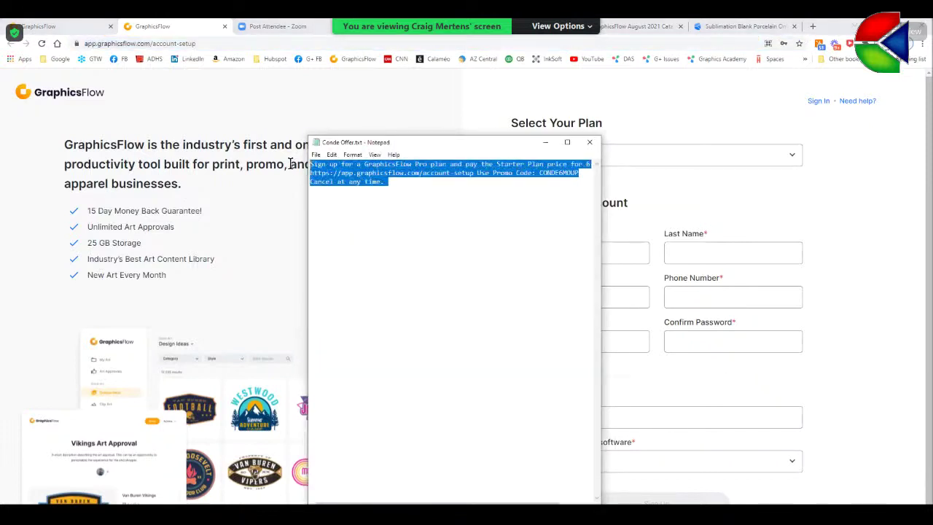
{"action": "key", "text": "alt+Tab"}
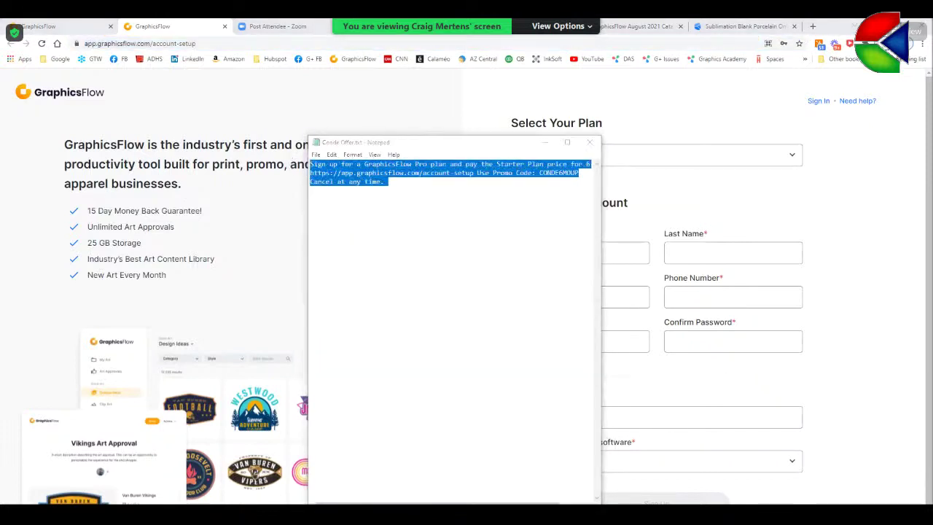